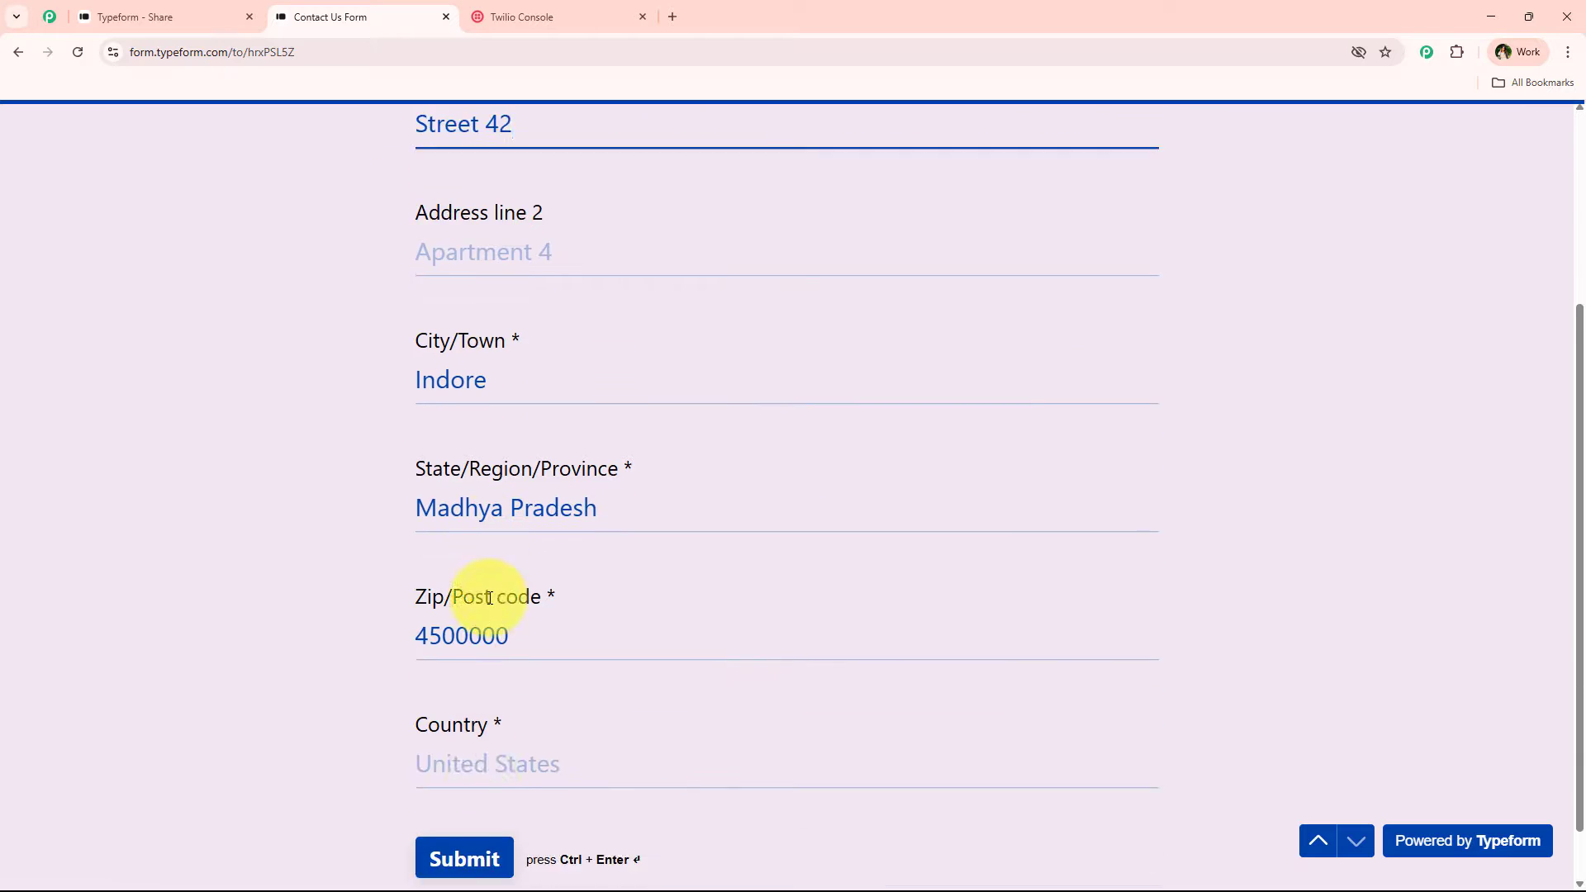
Fill in the required country in the Contact Us Form's address details and submit the form.
left_click(464, 755)
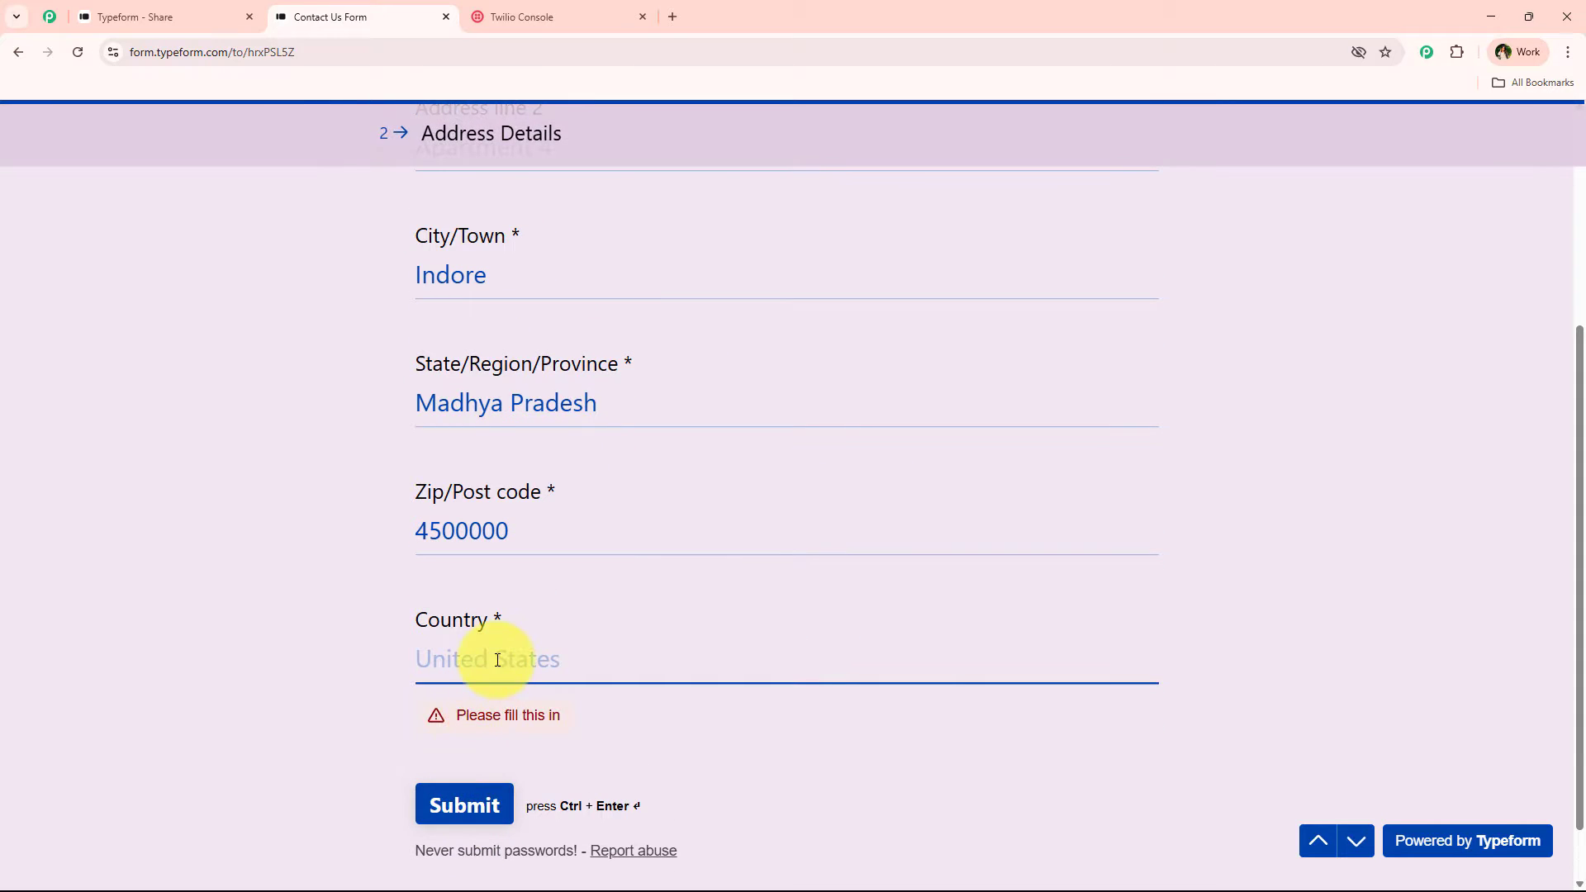
left_click(497, 659)
left_click(532, 574)
left_click(464, 753)
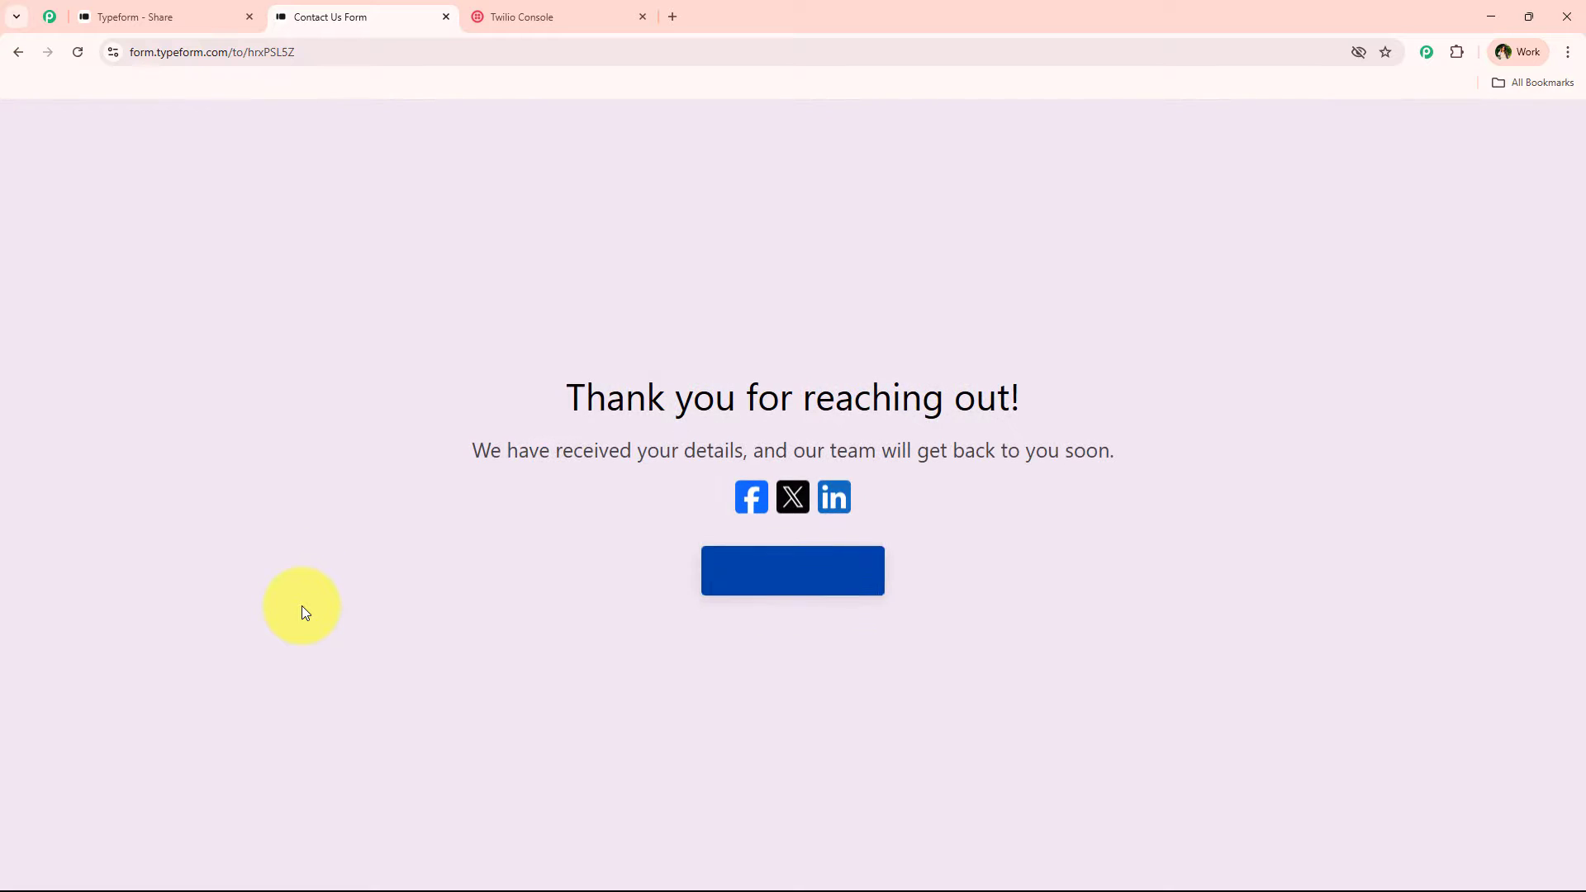
left_click_drag(569, 378, 1046, 382)
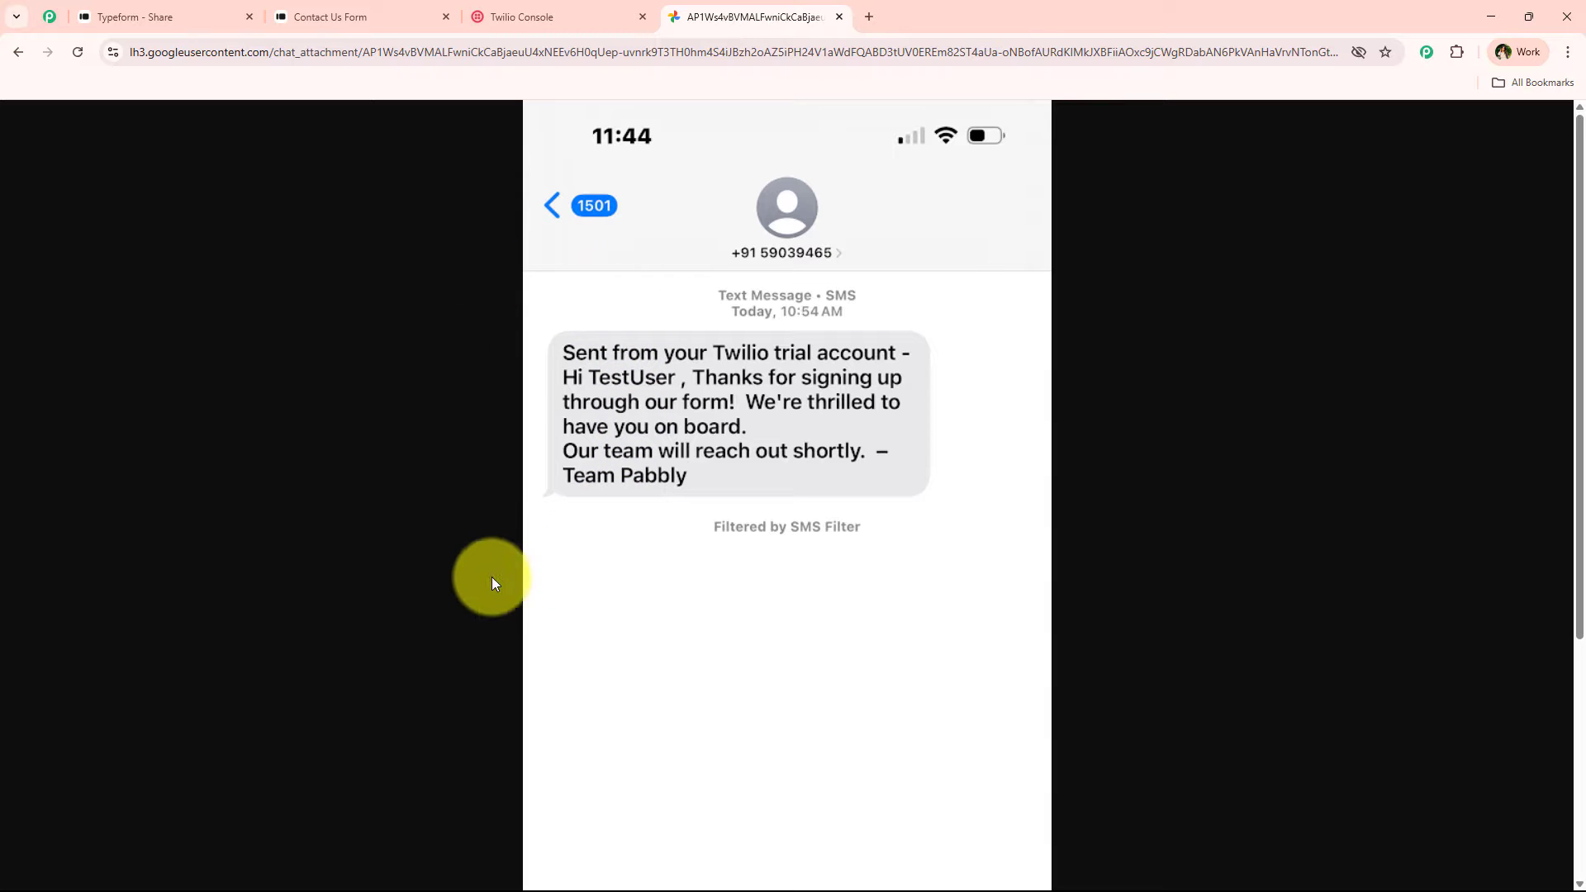
Look over the Twilio console, the submitted form's thank-you page and the Typeform share page of the Contact Us Form.
left_click(520, 16)
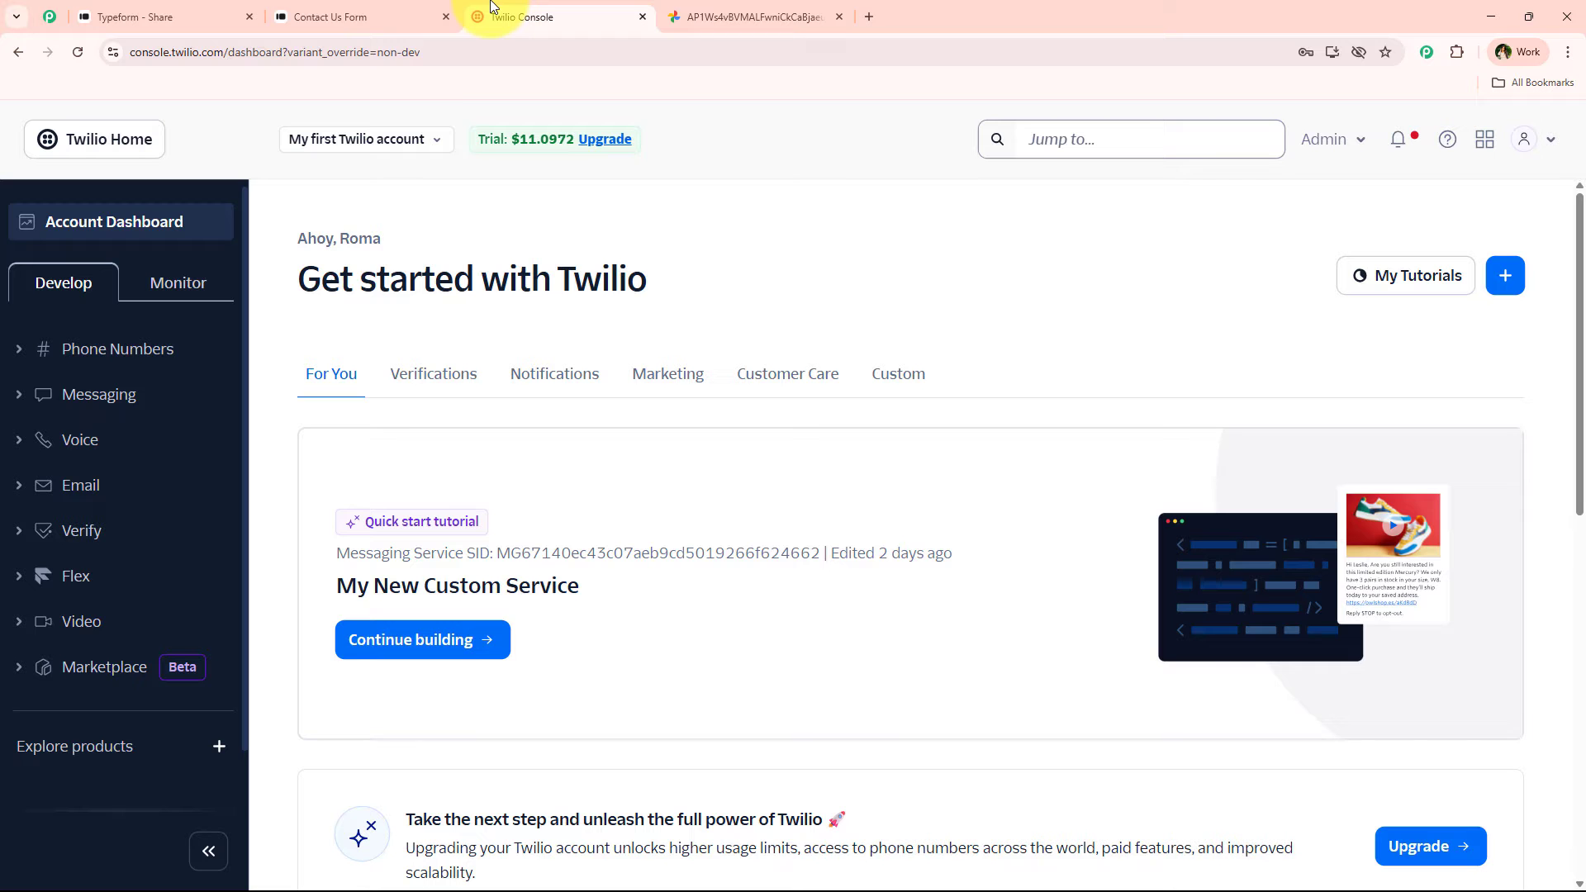
left_click(329, 10)
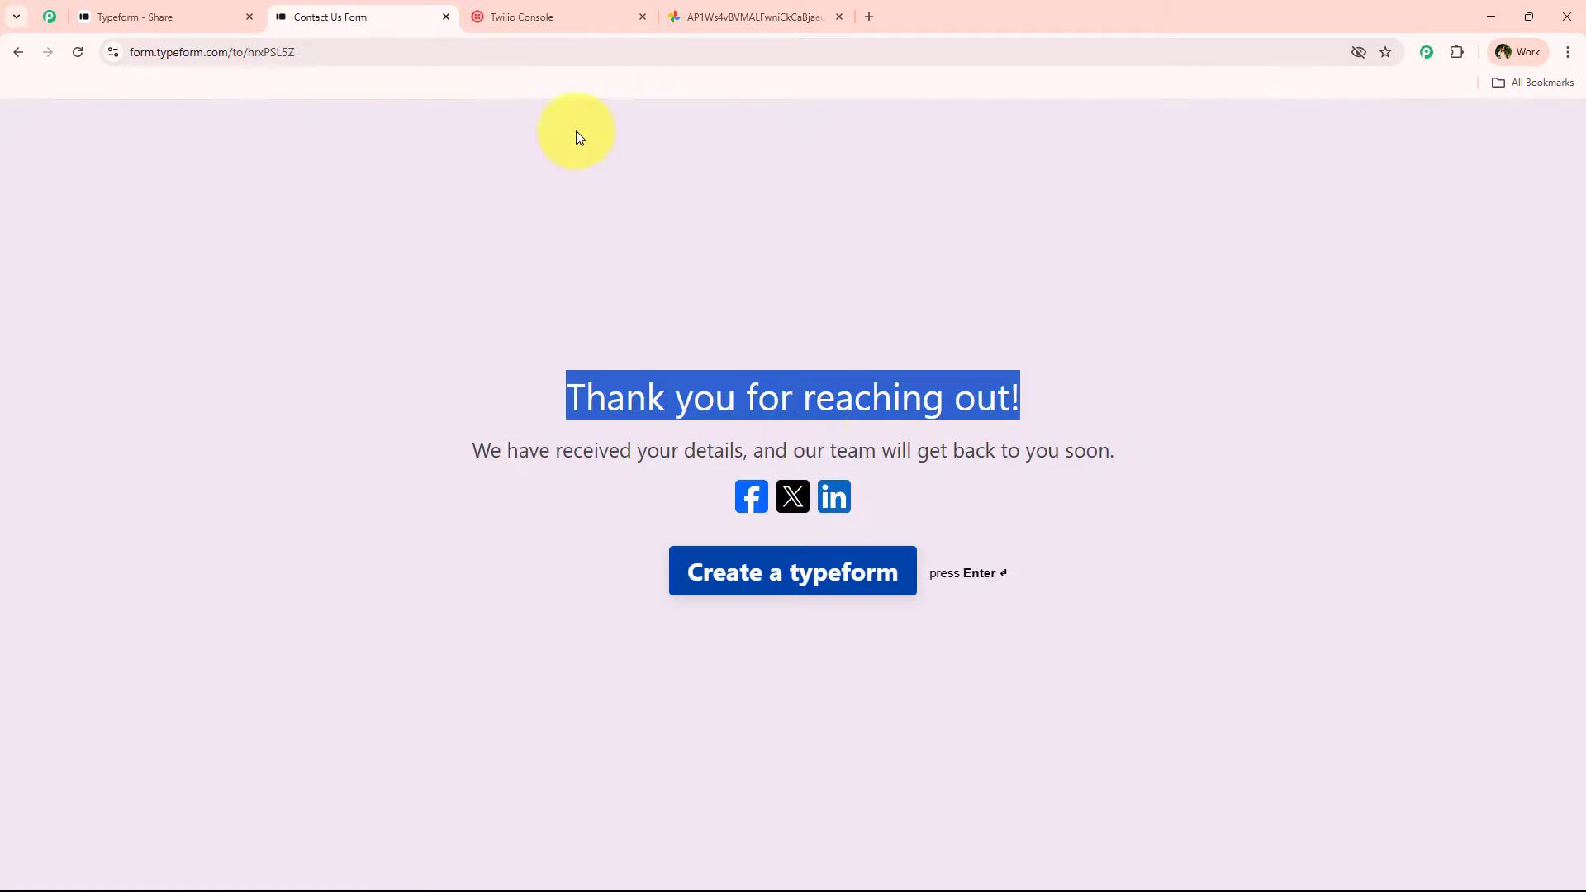
left_click(415, 486)
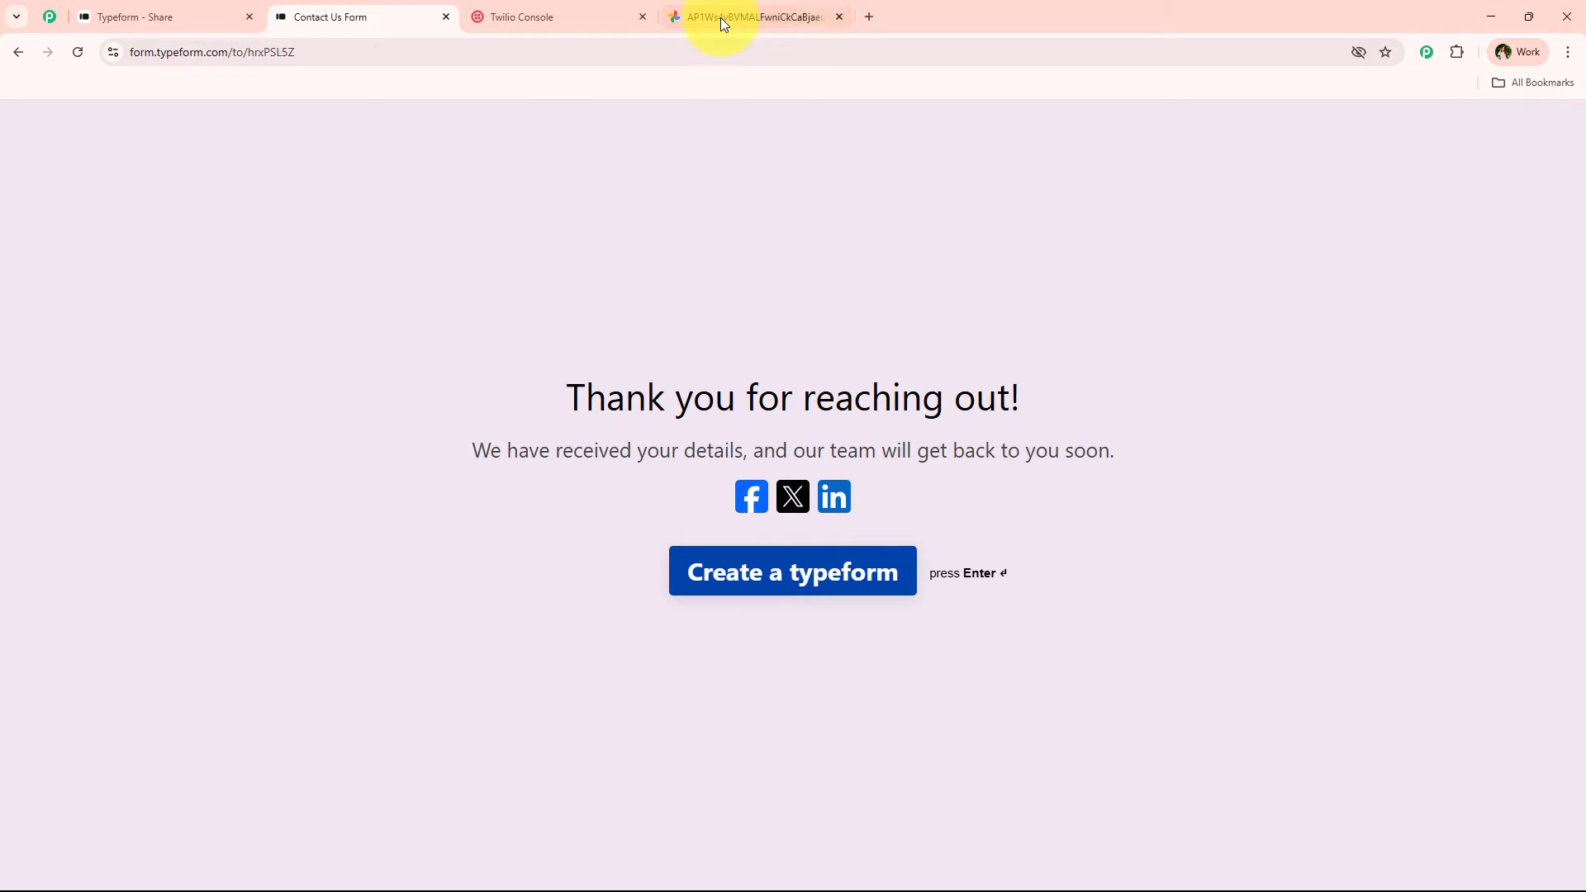
left_click(148, 14)
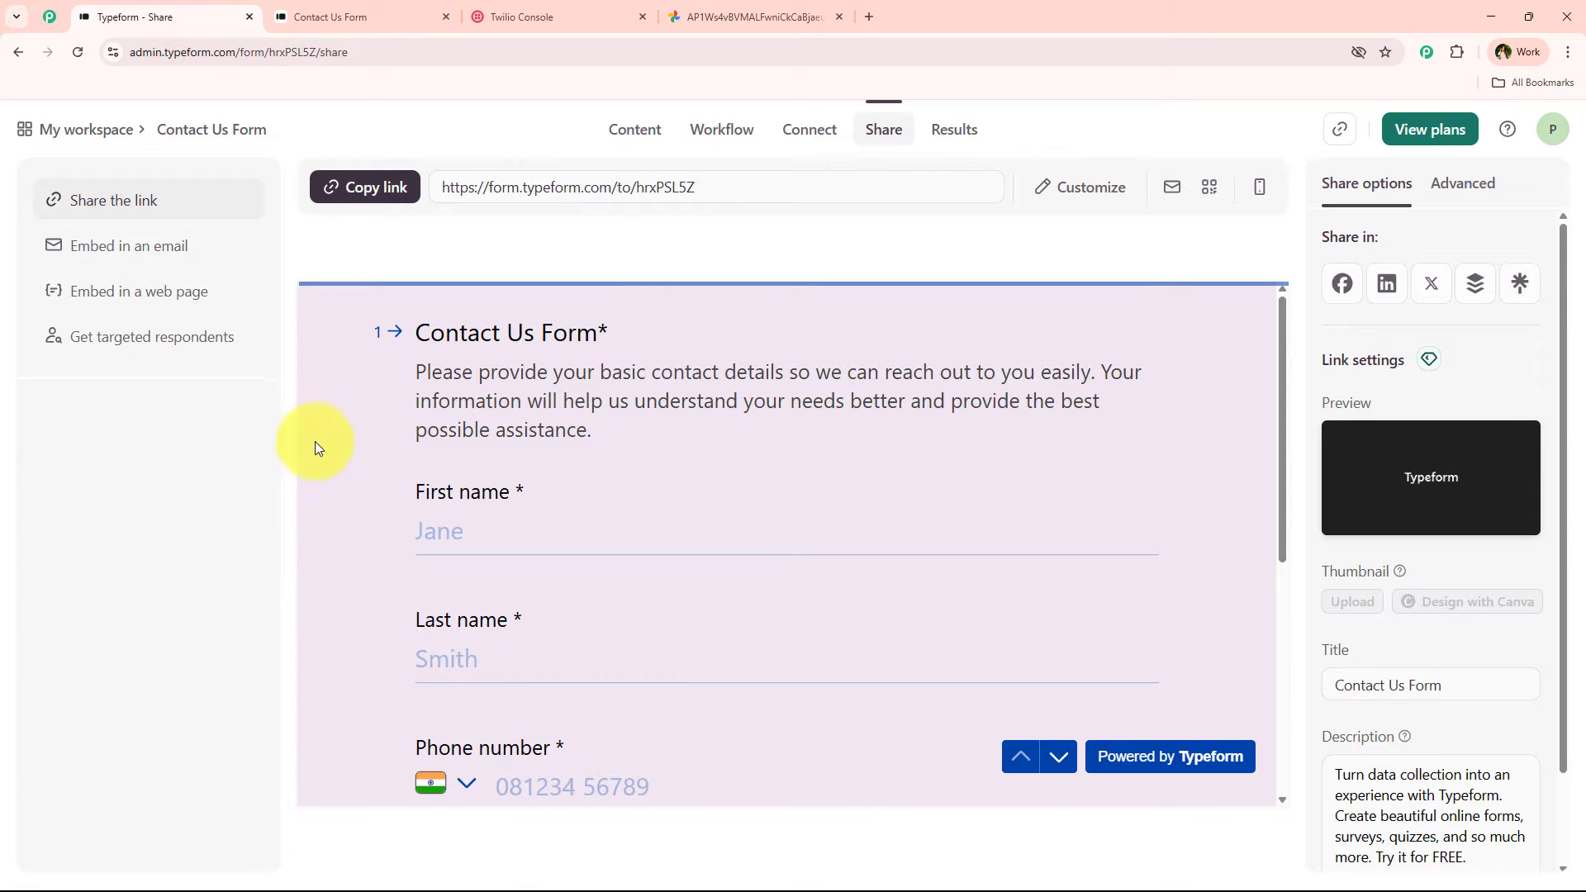
Open the Pabbly Connect website at pabbly.com/connect in a new browser tab.
left_click(872, 8)
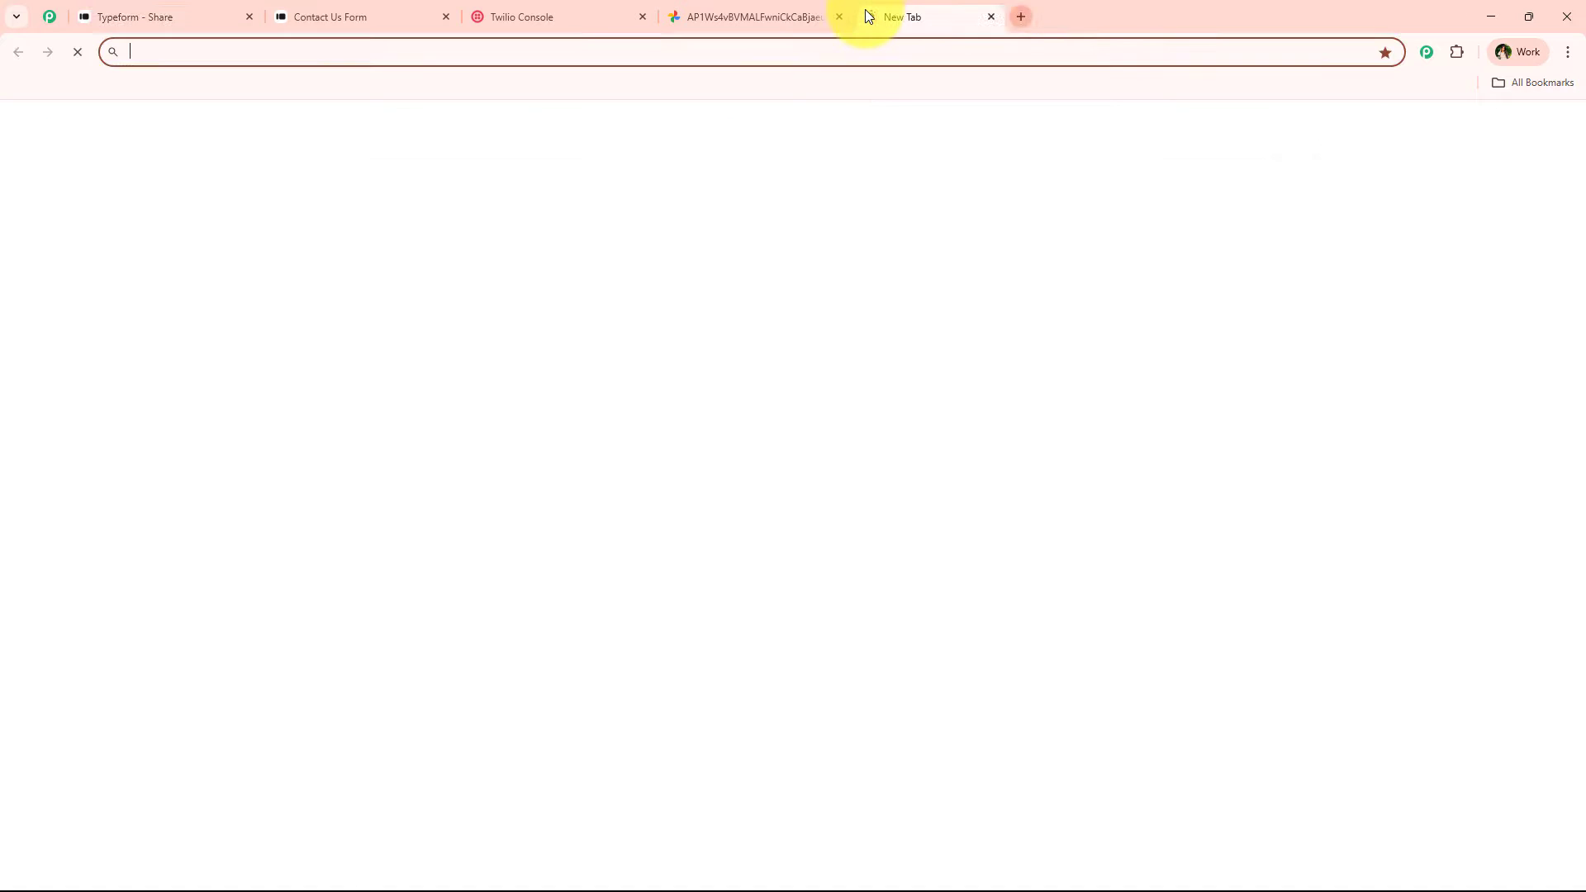
type("pabbly.com/connect")
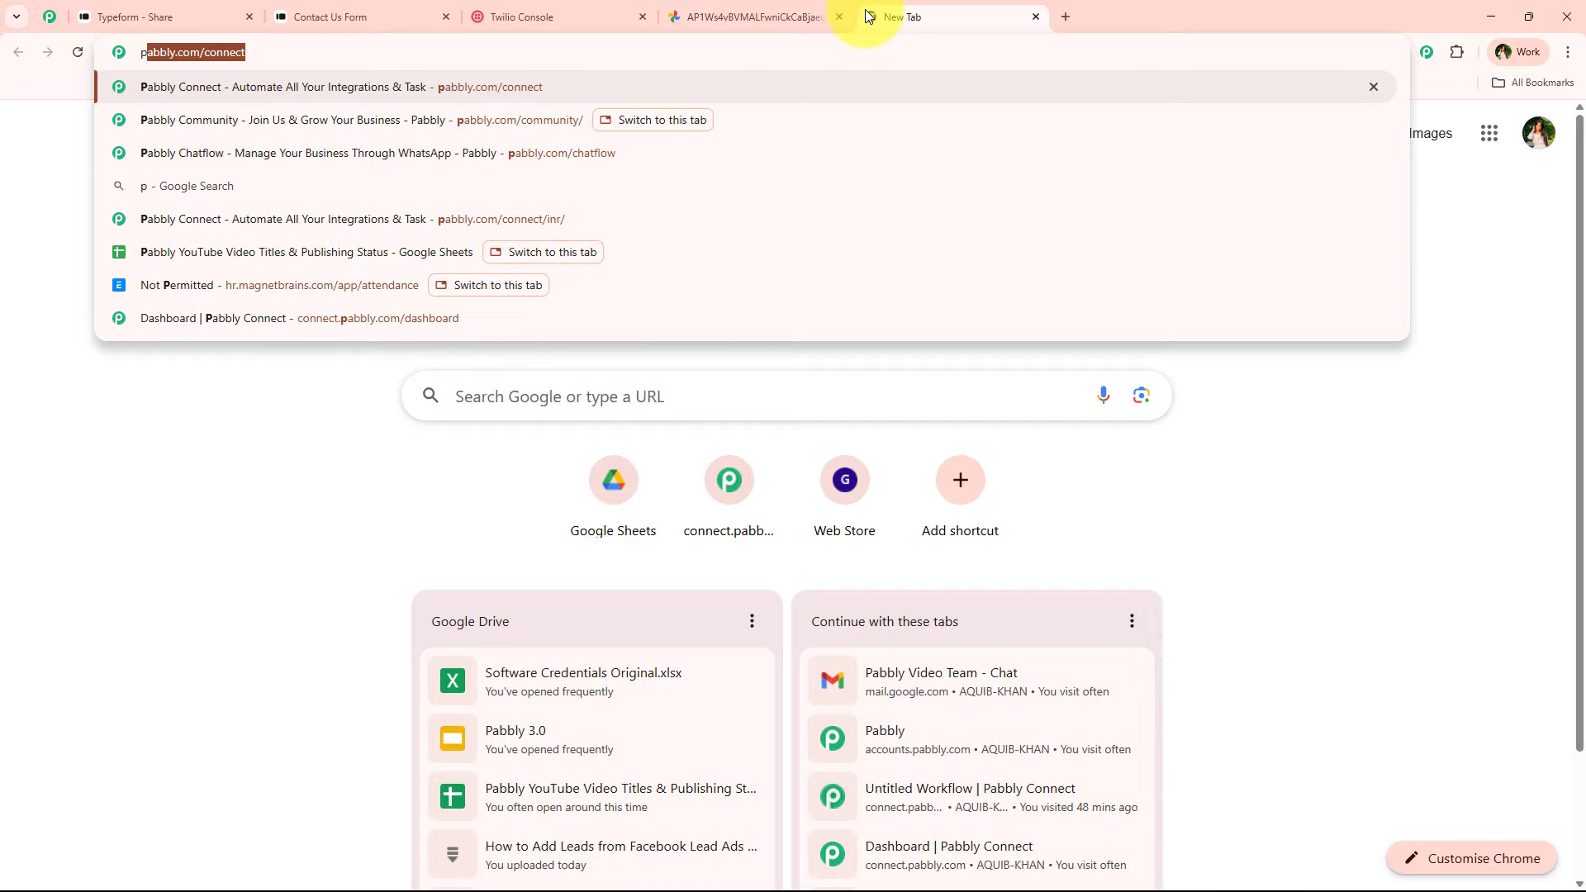
key("Return")
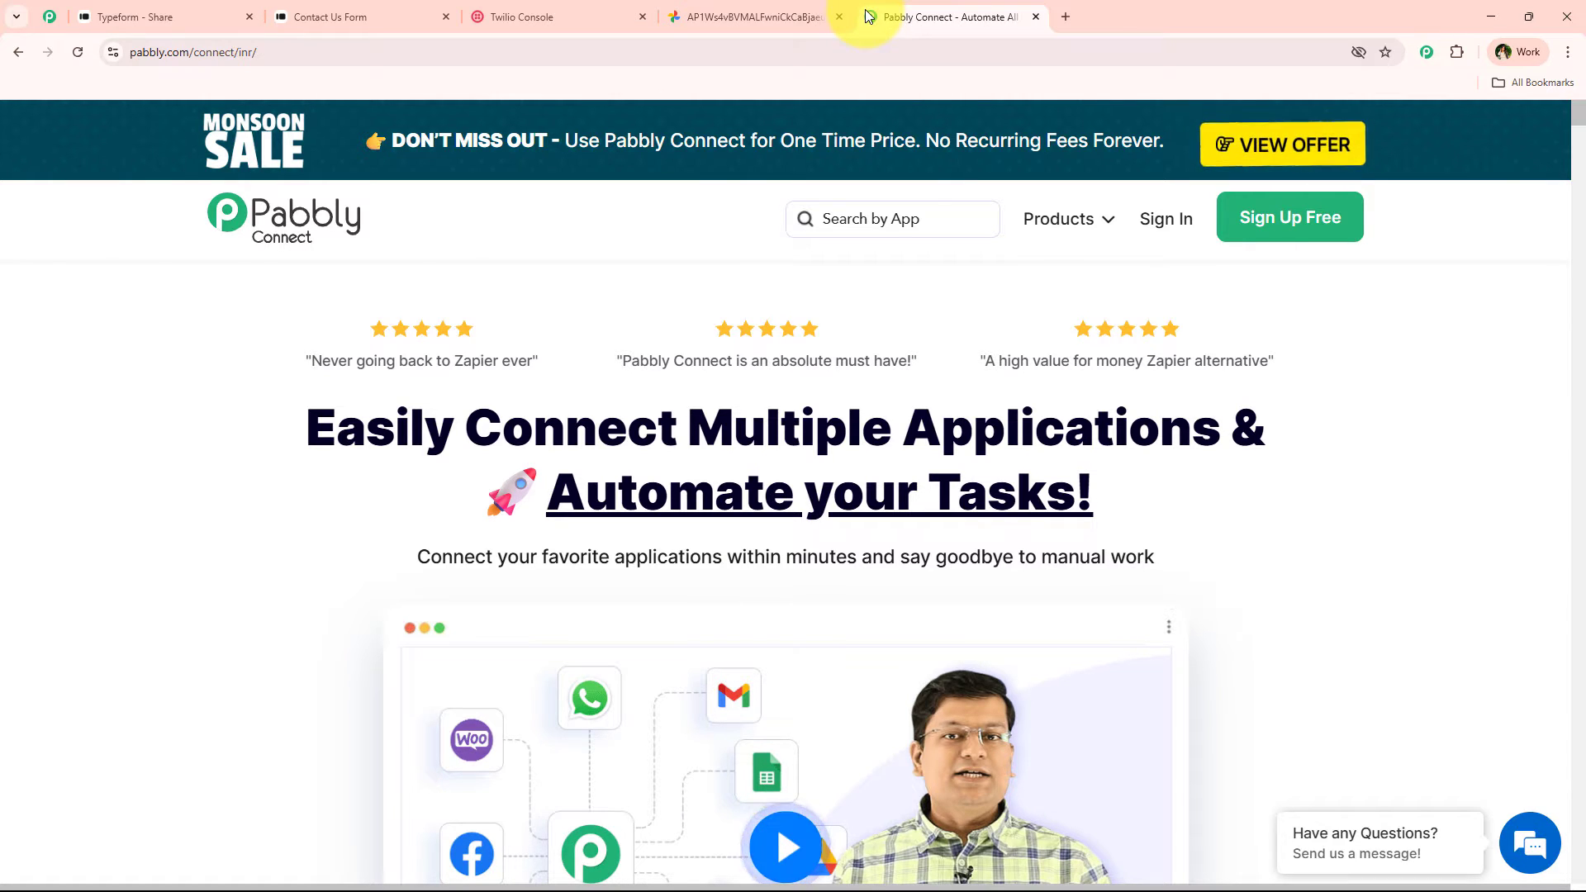
Browse the Pabbly Community page down to its user reviews.
left_click(49, 16)
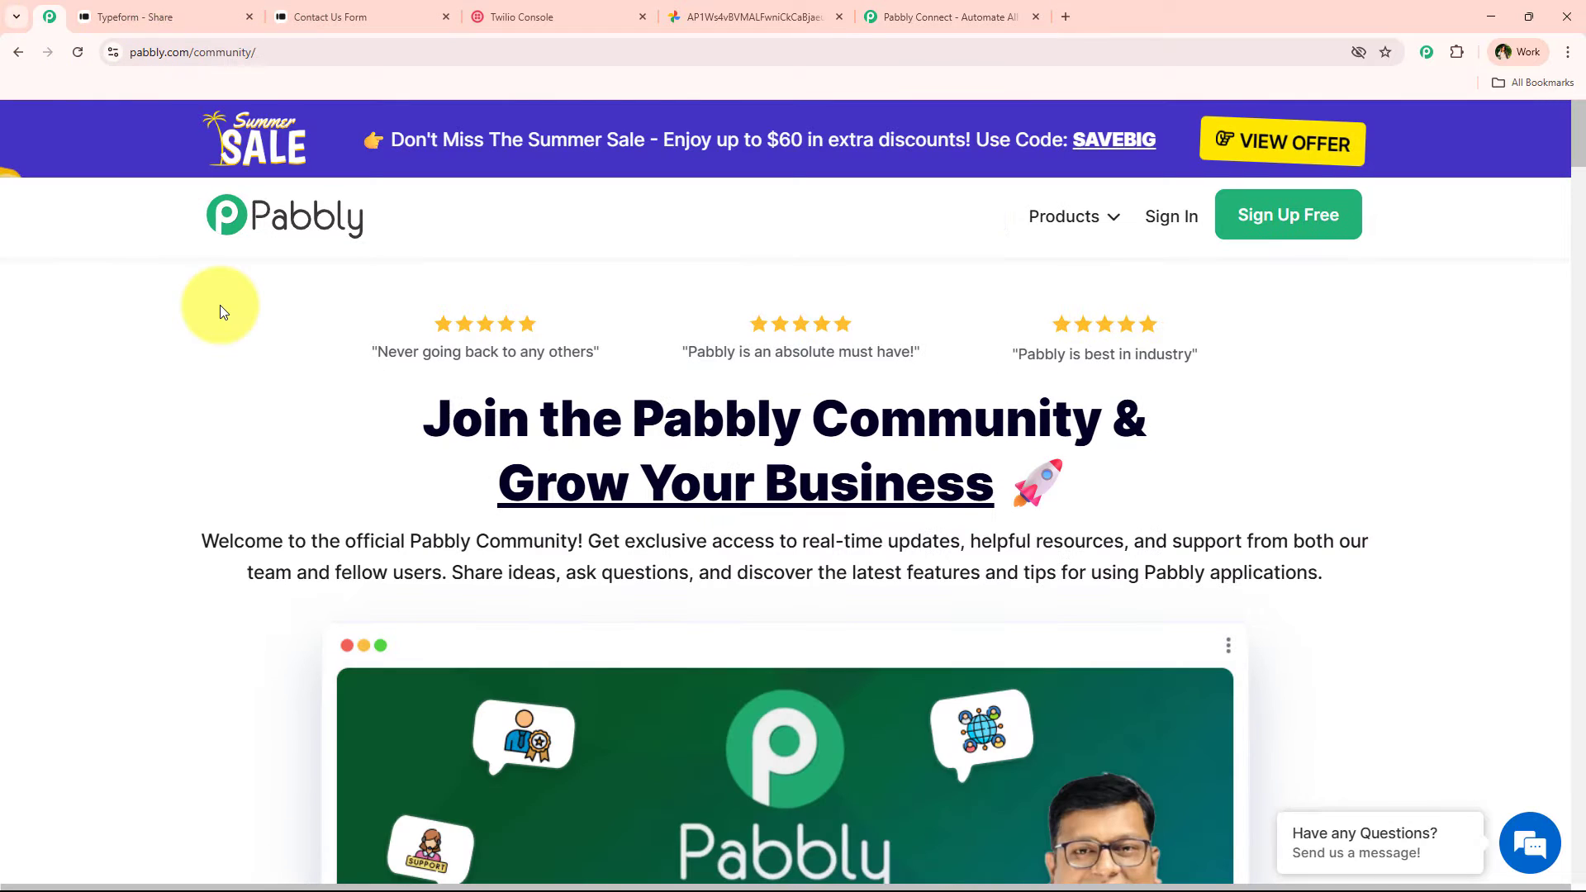
middle_click(225, 356)
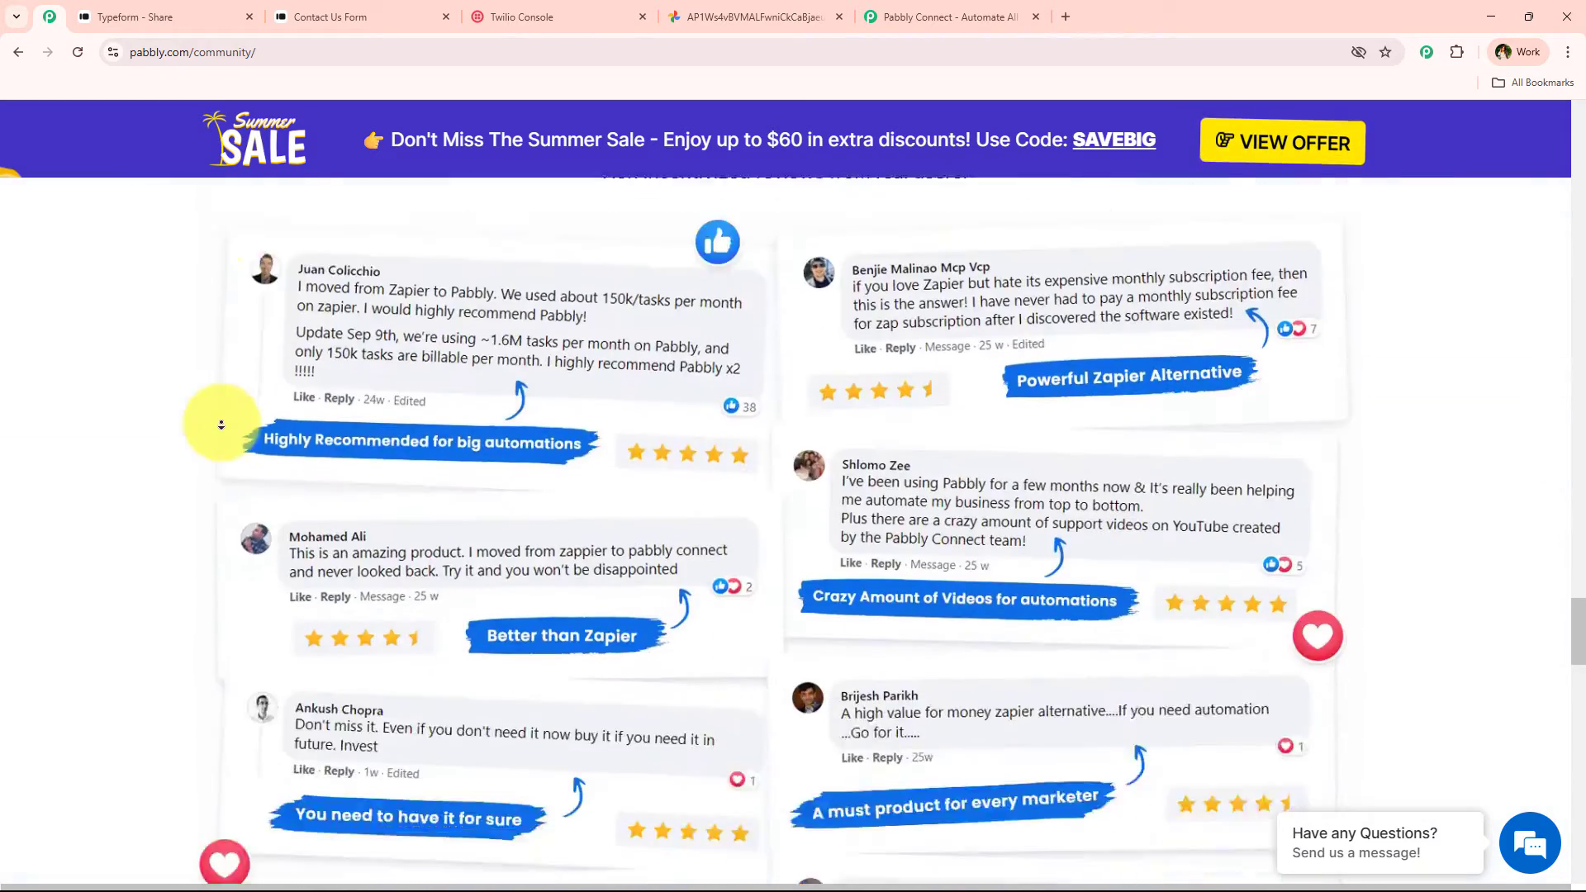
Dismiss the offer popup on the Pabbly Connect website, sign in and open the Pabbly Connect dashboard.
left_click(901, 16)
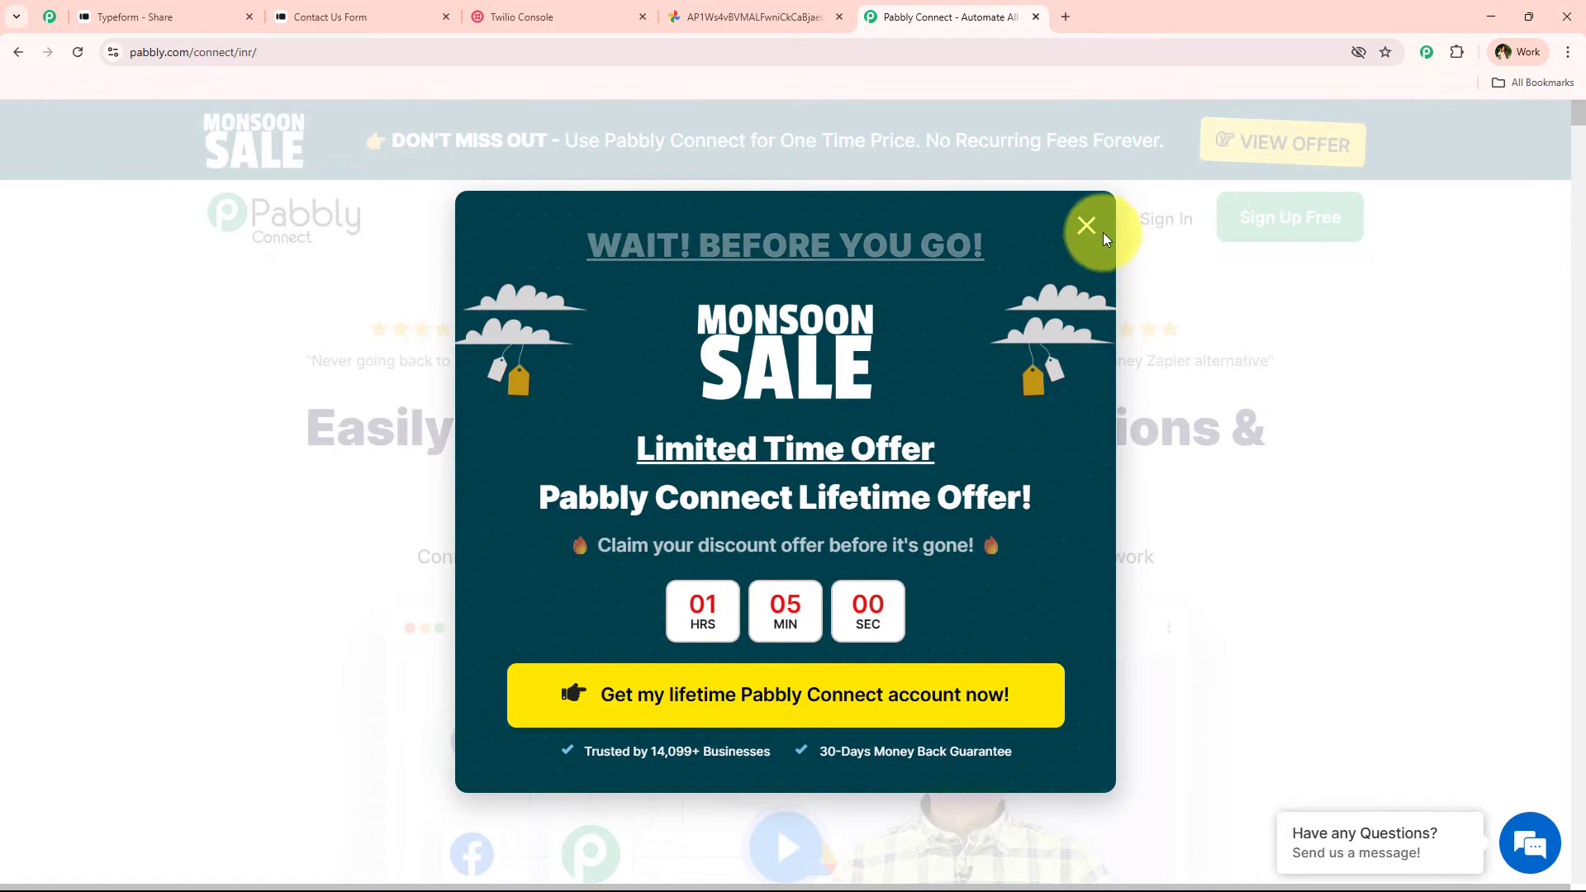
left_click(1089, 233)
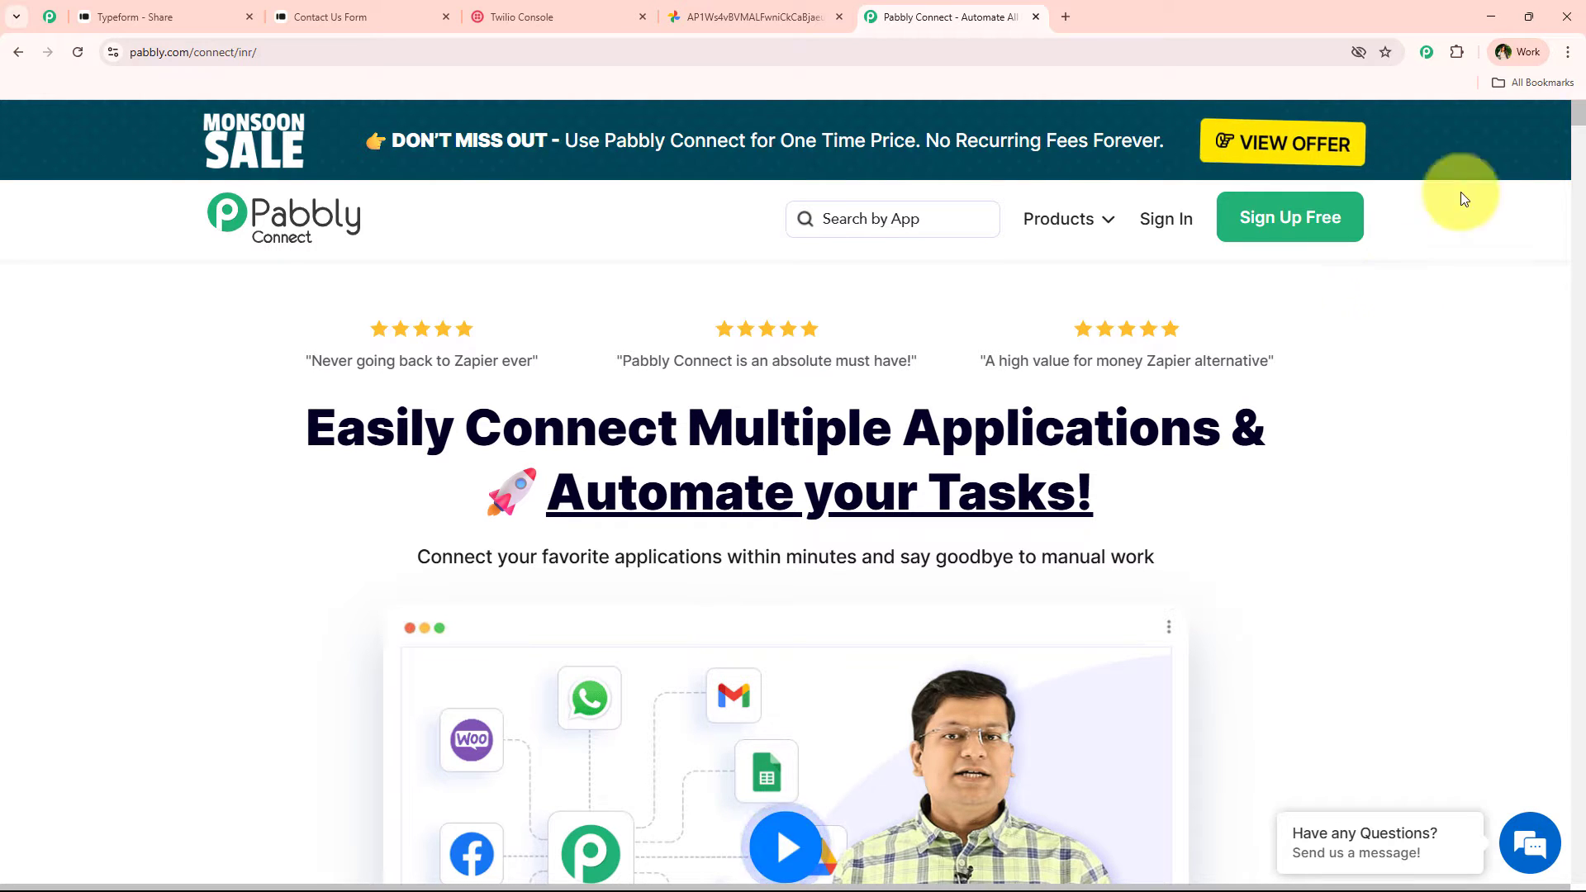
left_click(1148, 224)
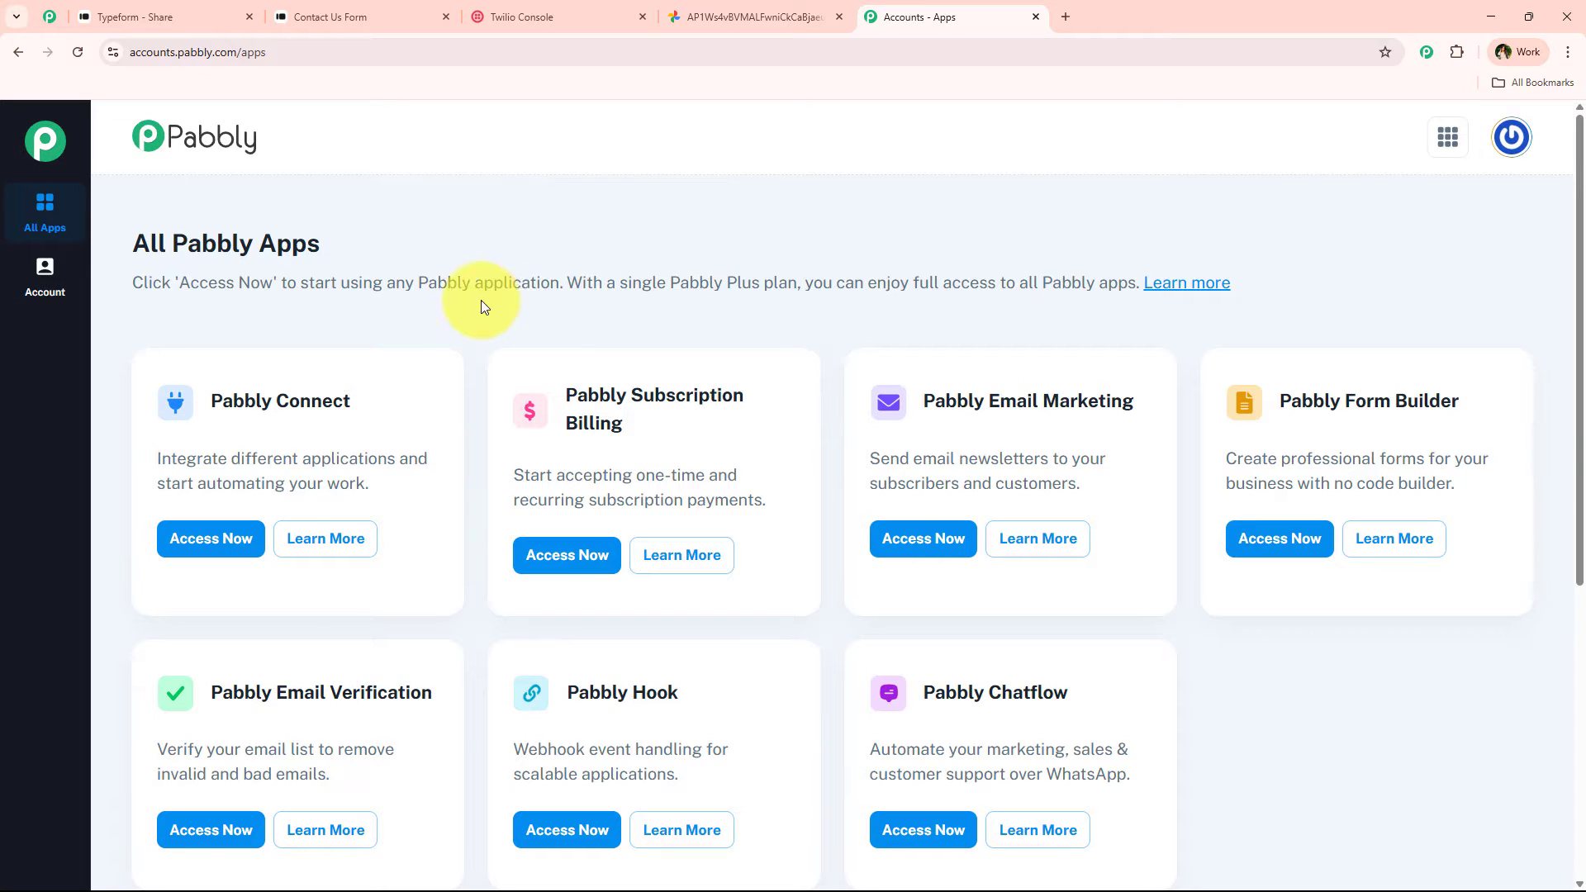
left_click(211, 539)
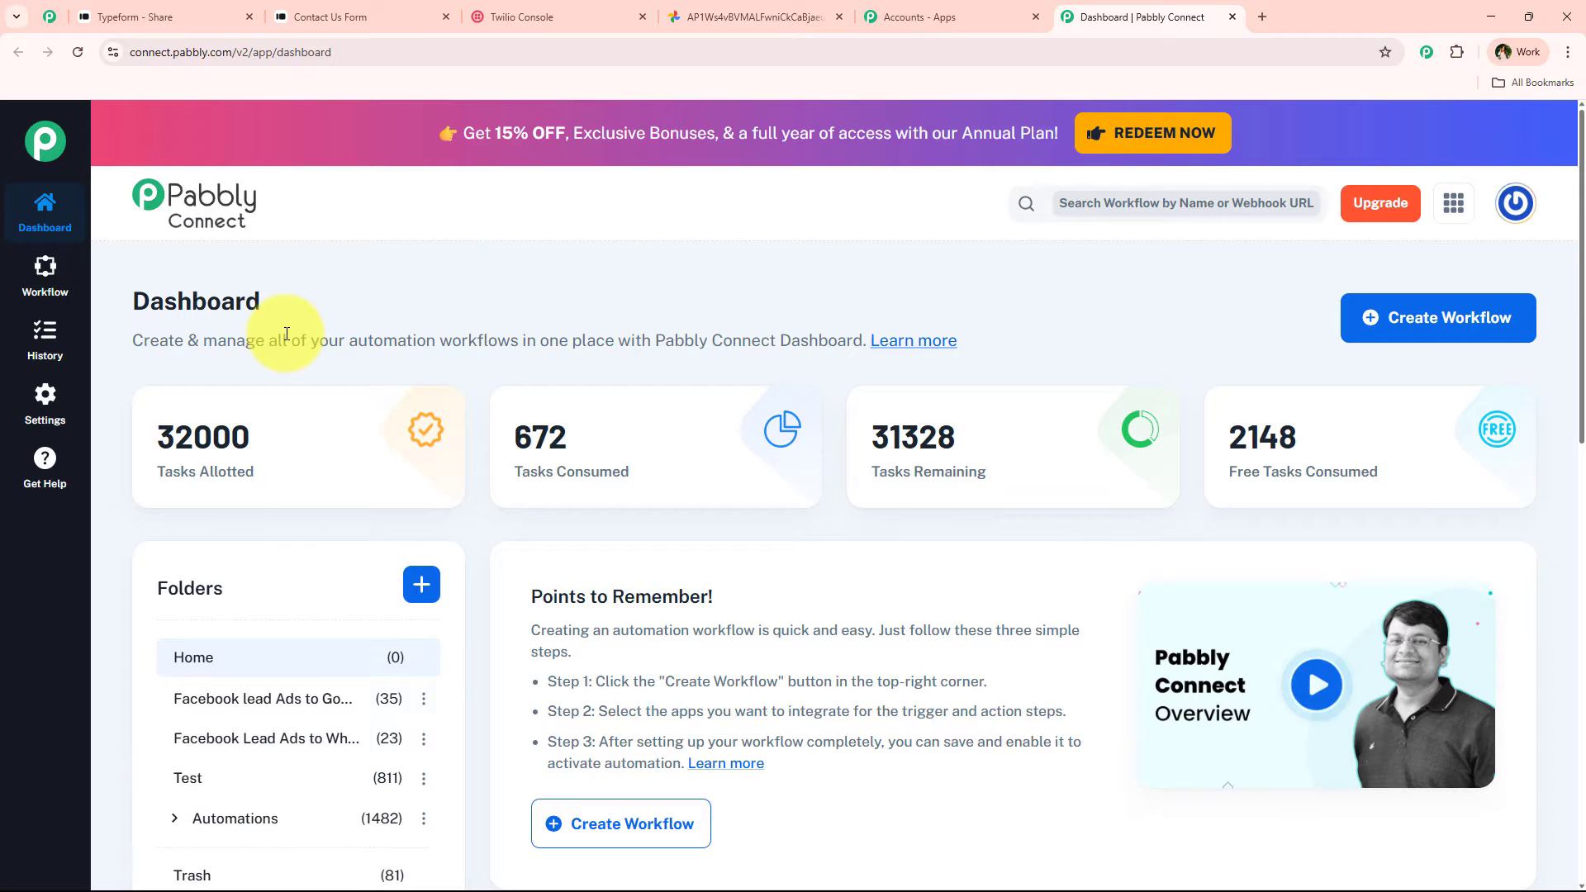
Start a new workflow from the dashboard using the New (Beta) workflow builder.
left_click(1438, 330)
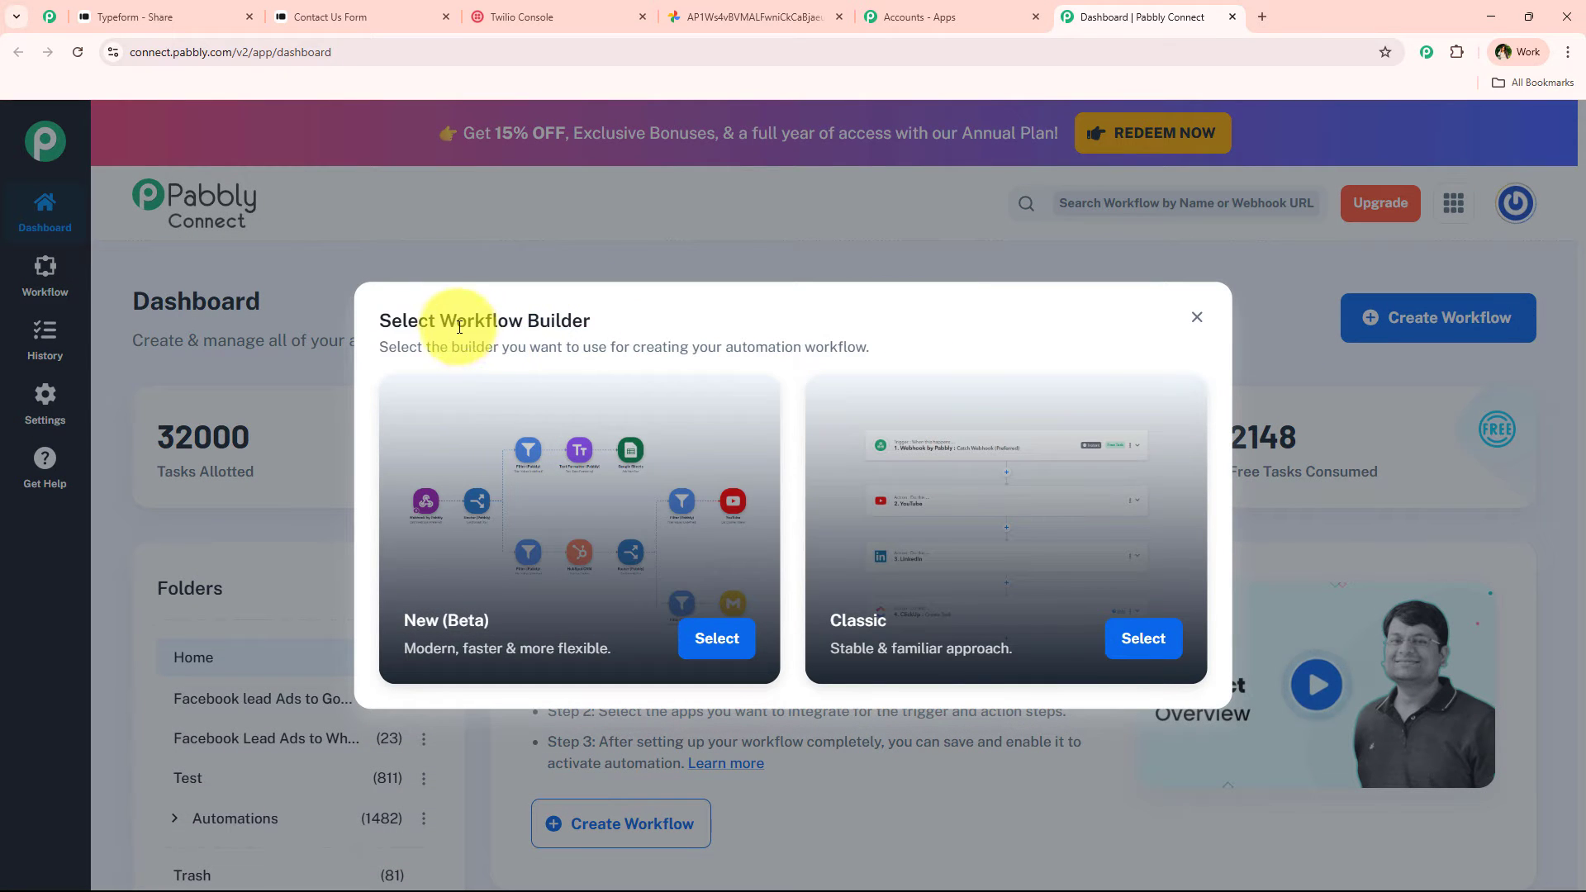
left_click_drag(438, 321, 647, 319)
left_click(544, 568)
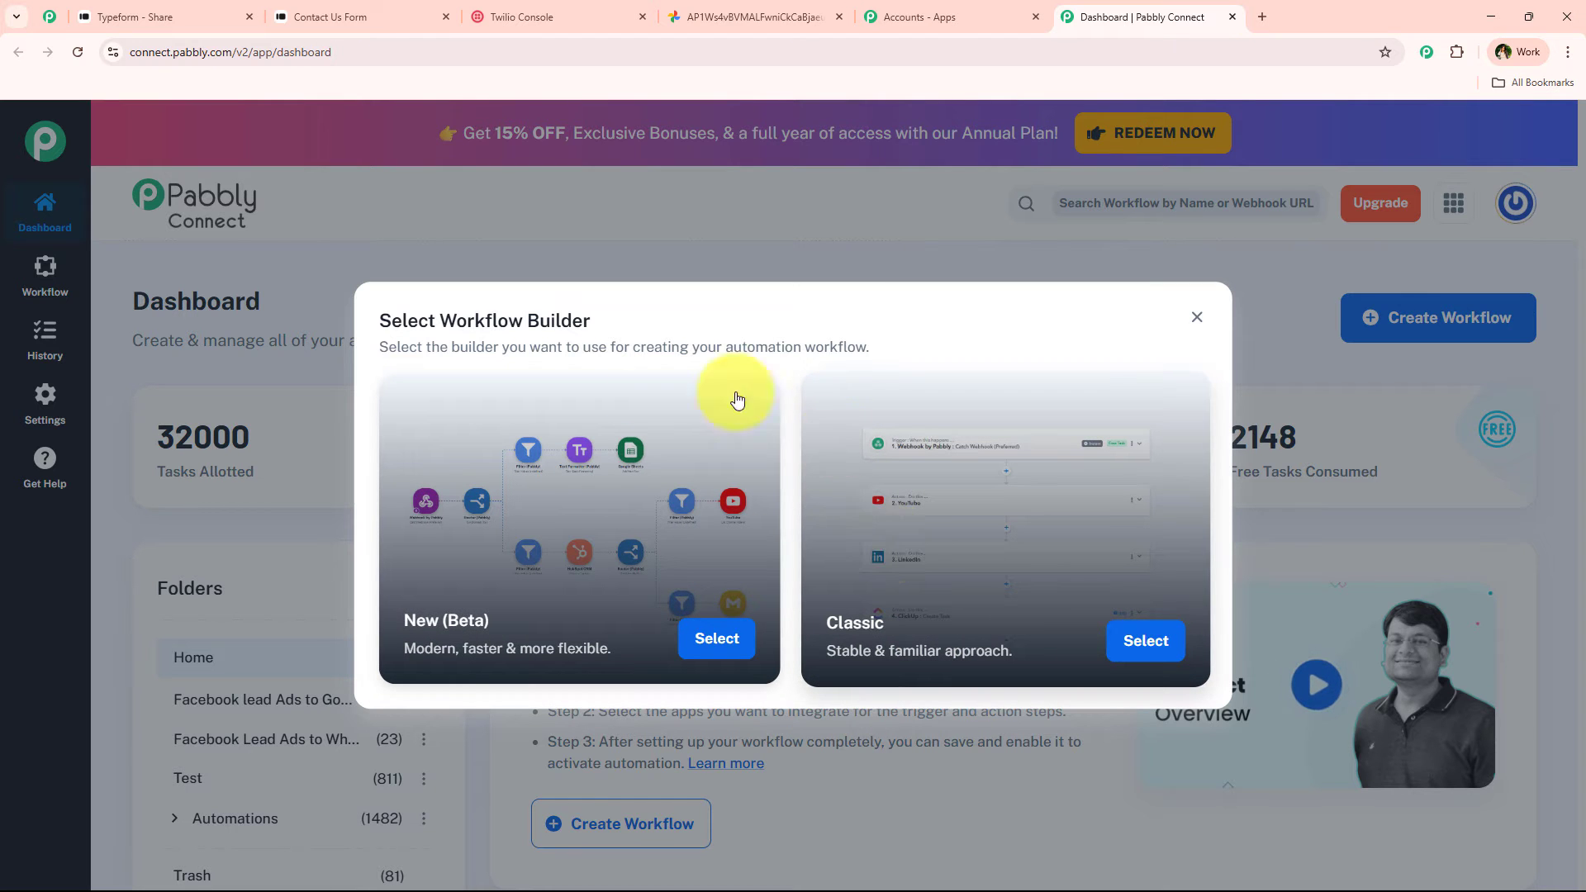
left_click(720, 634)
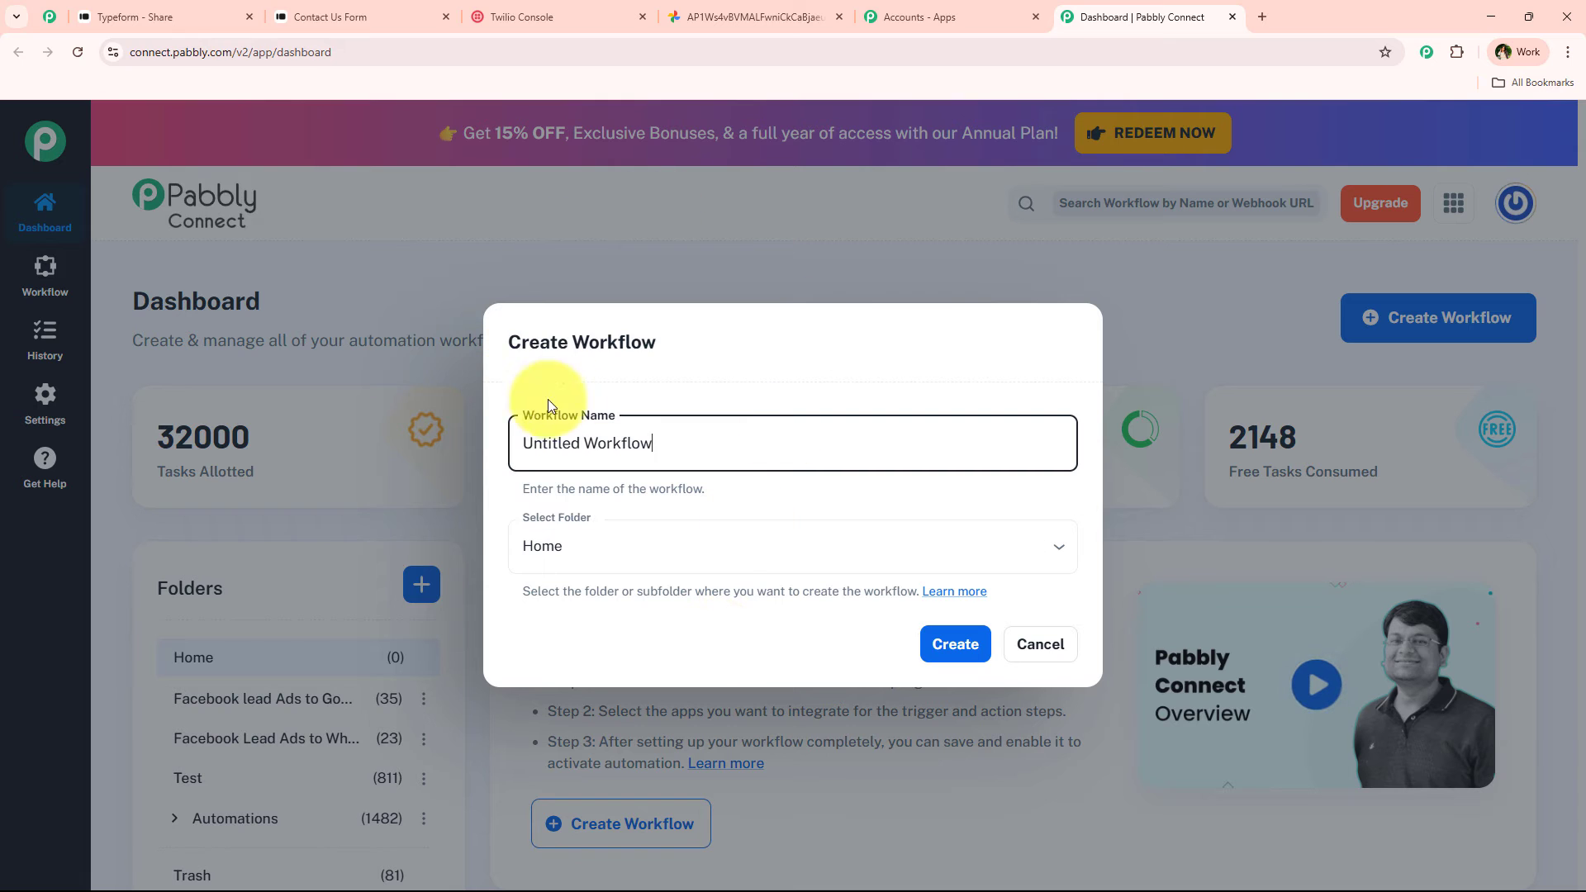
Choose the Automations folder as the location for the new workflow.
triple_click(747, 439)
left_click(836, 552)
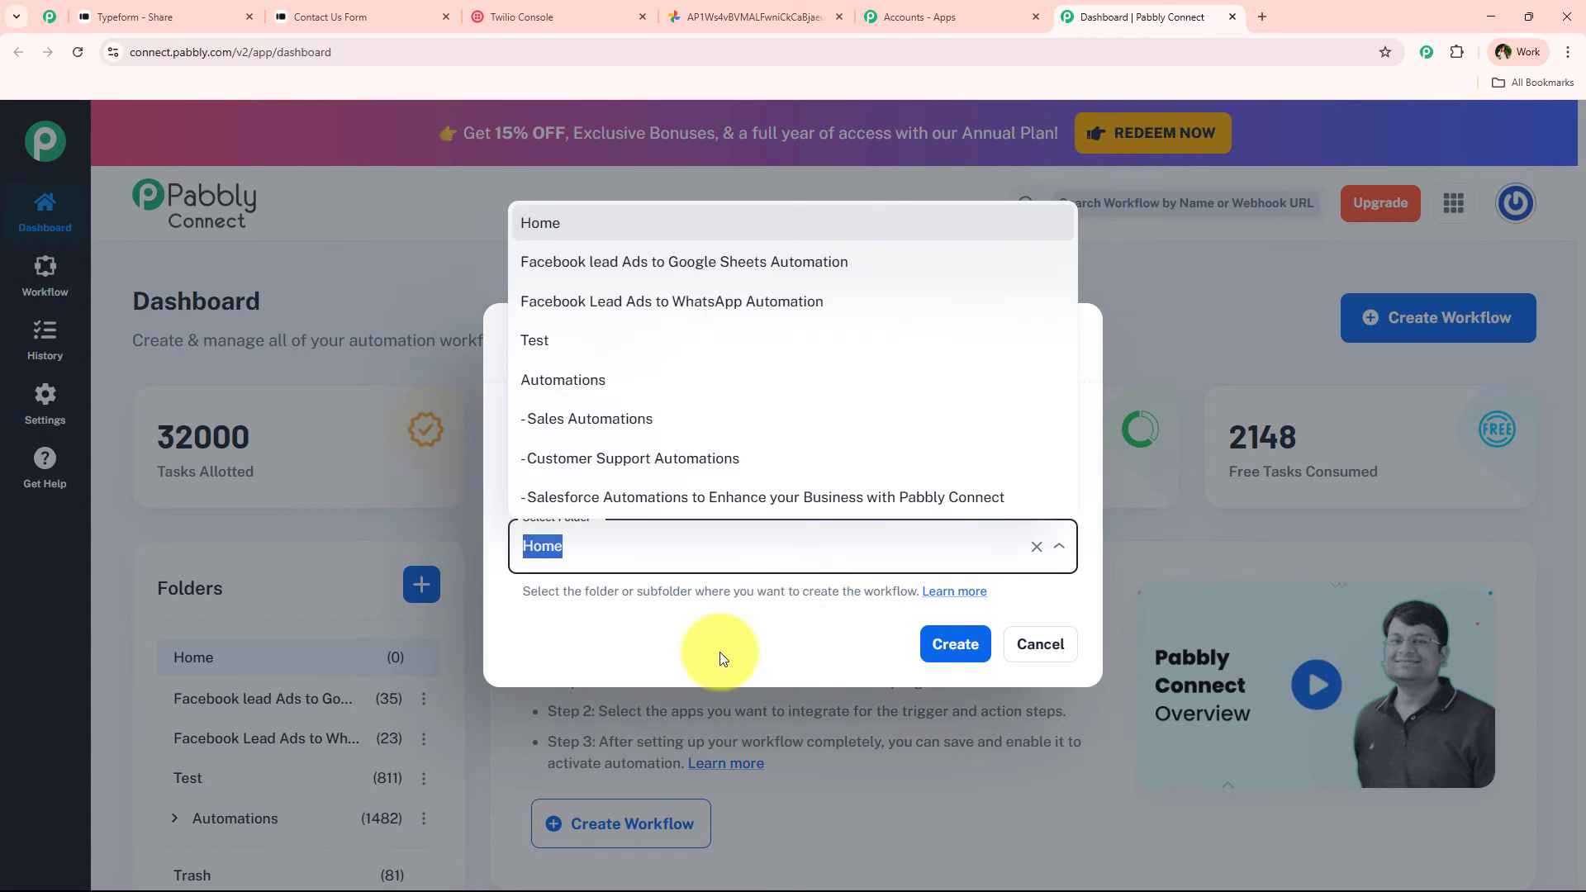
left_click(720, 652)
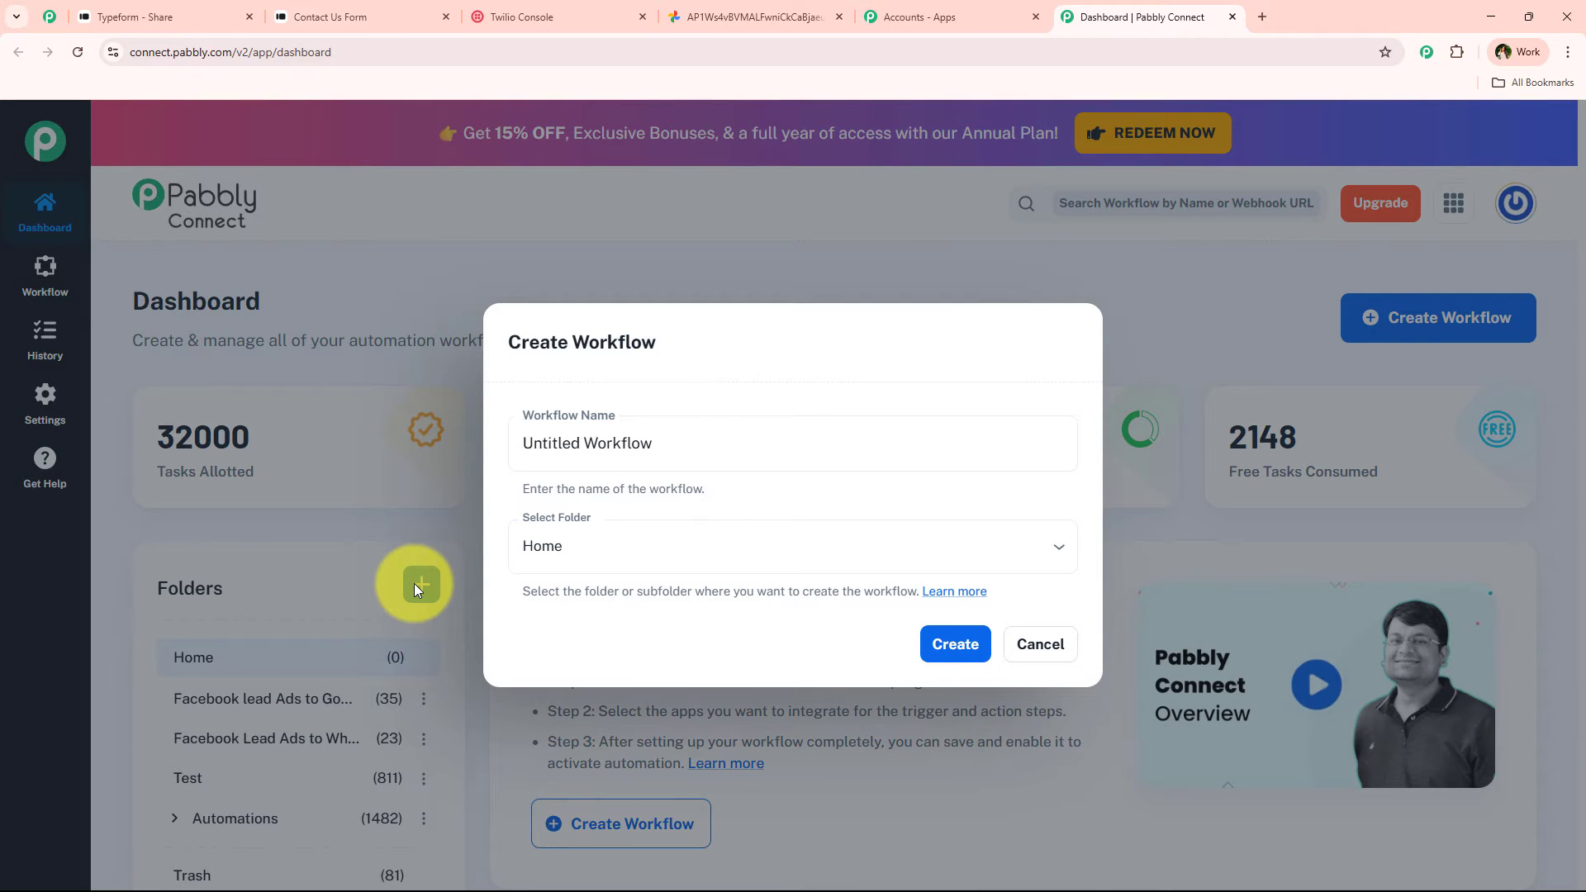
left_click(588, 553)
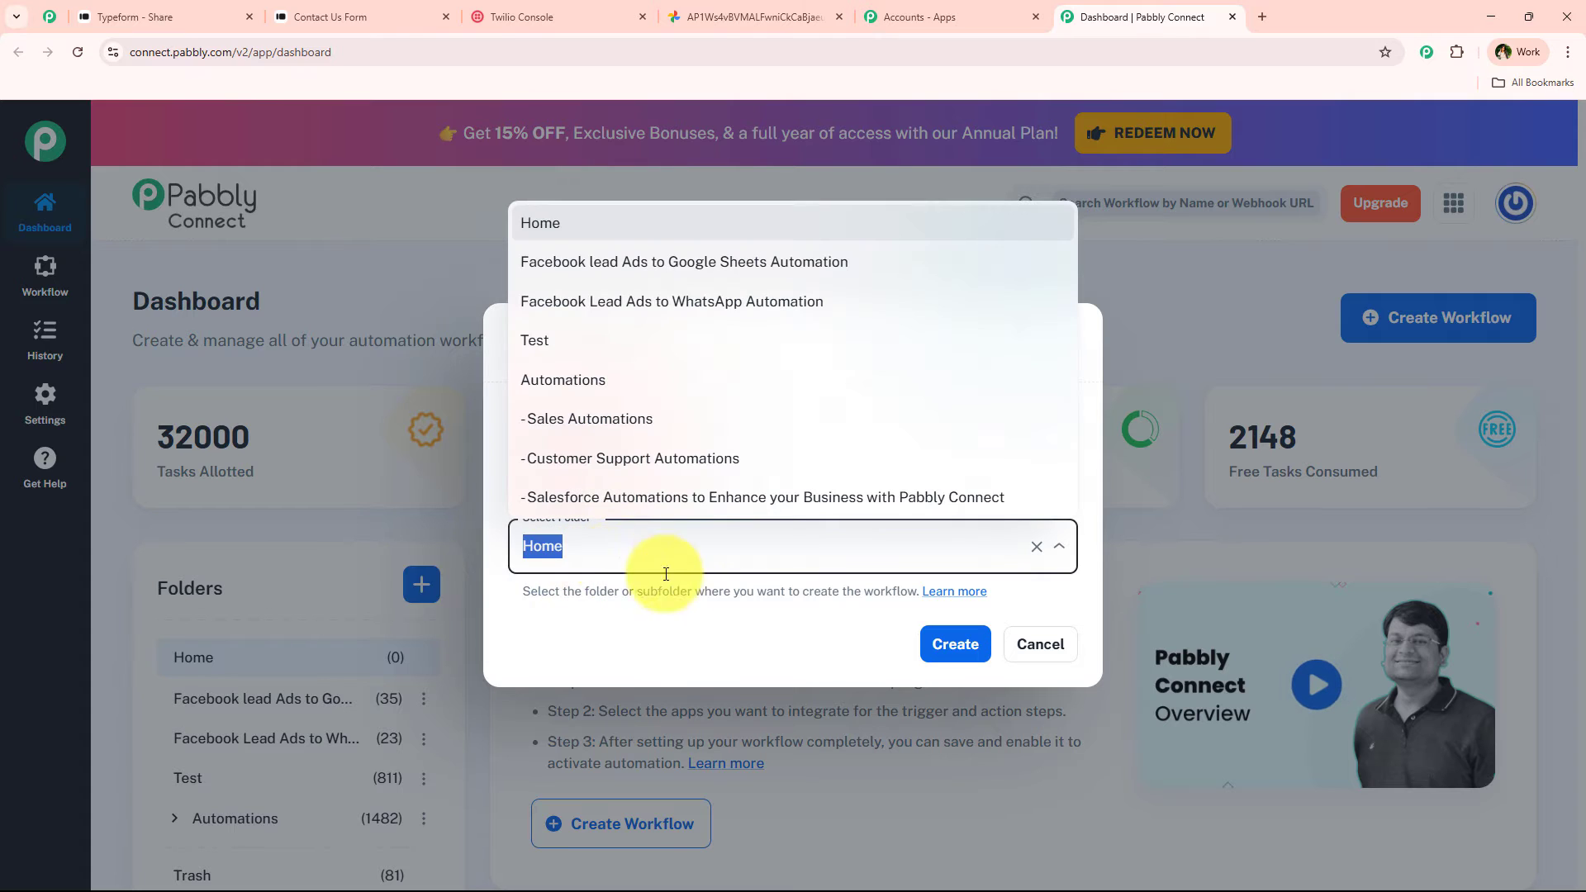
left_click(645, 384)
Name the workflow "Send Personalized Welcome SMS After a New Lead Submits a Form via Typeform" and create it.
left_click_drag(718, 432, 419, 433)
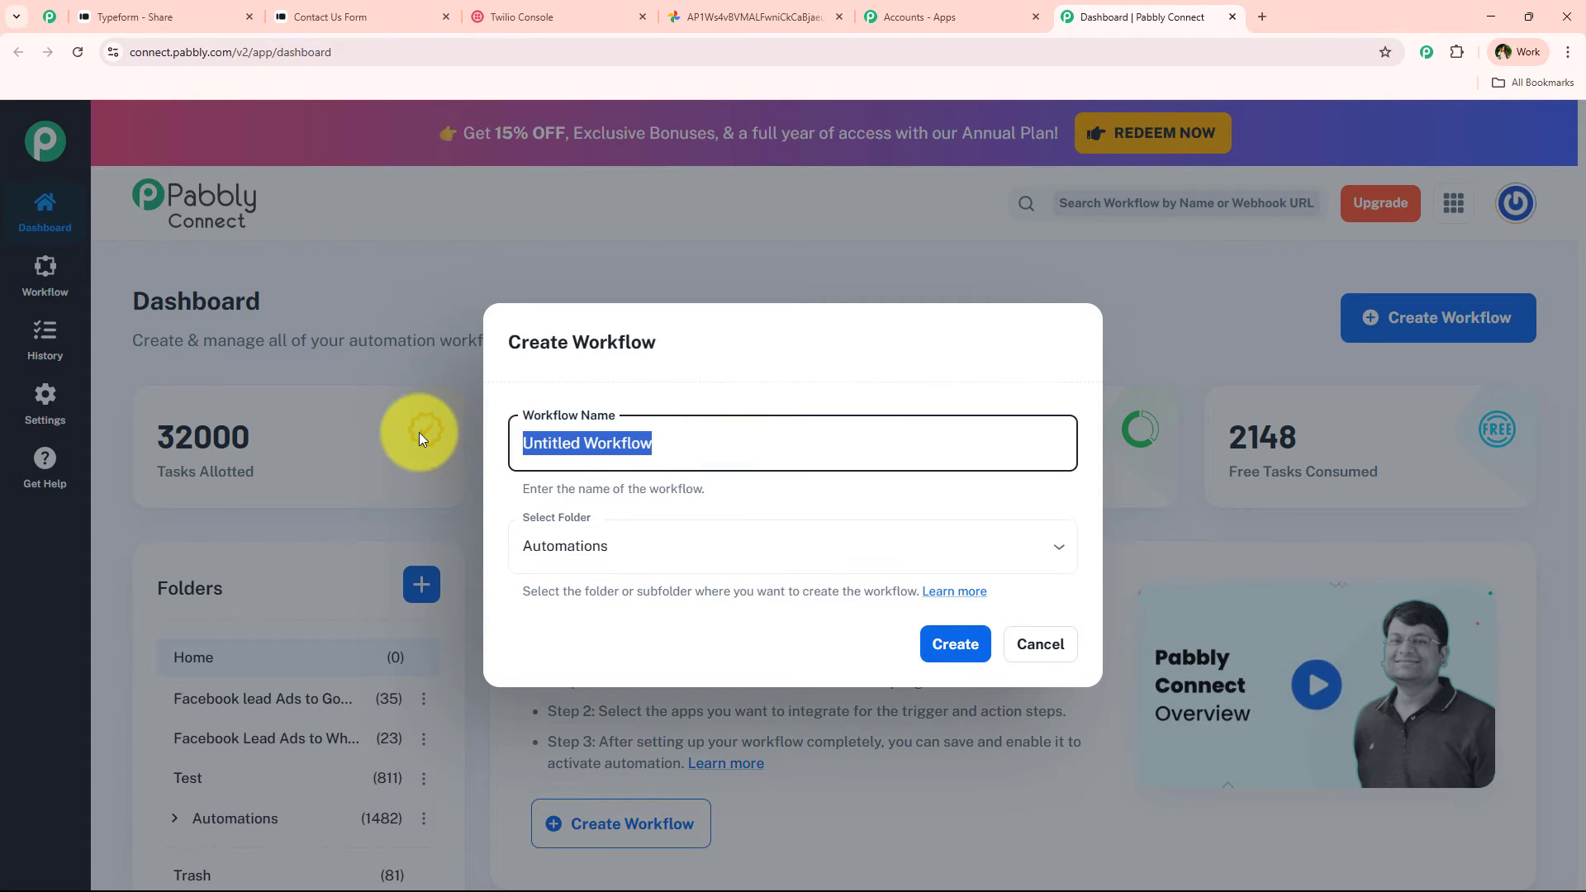
key("BackSpace")
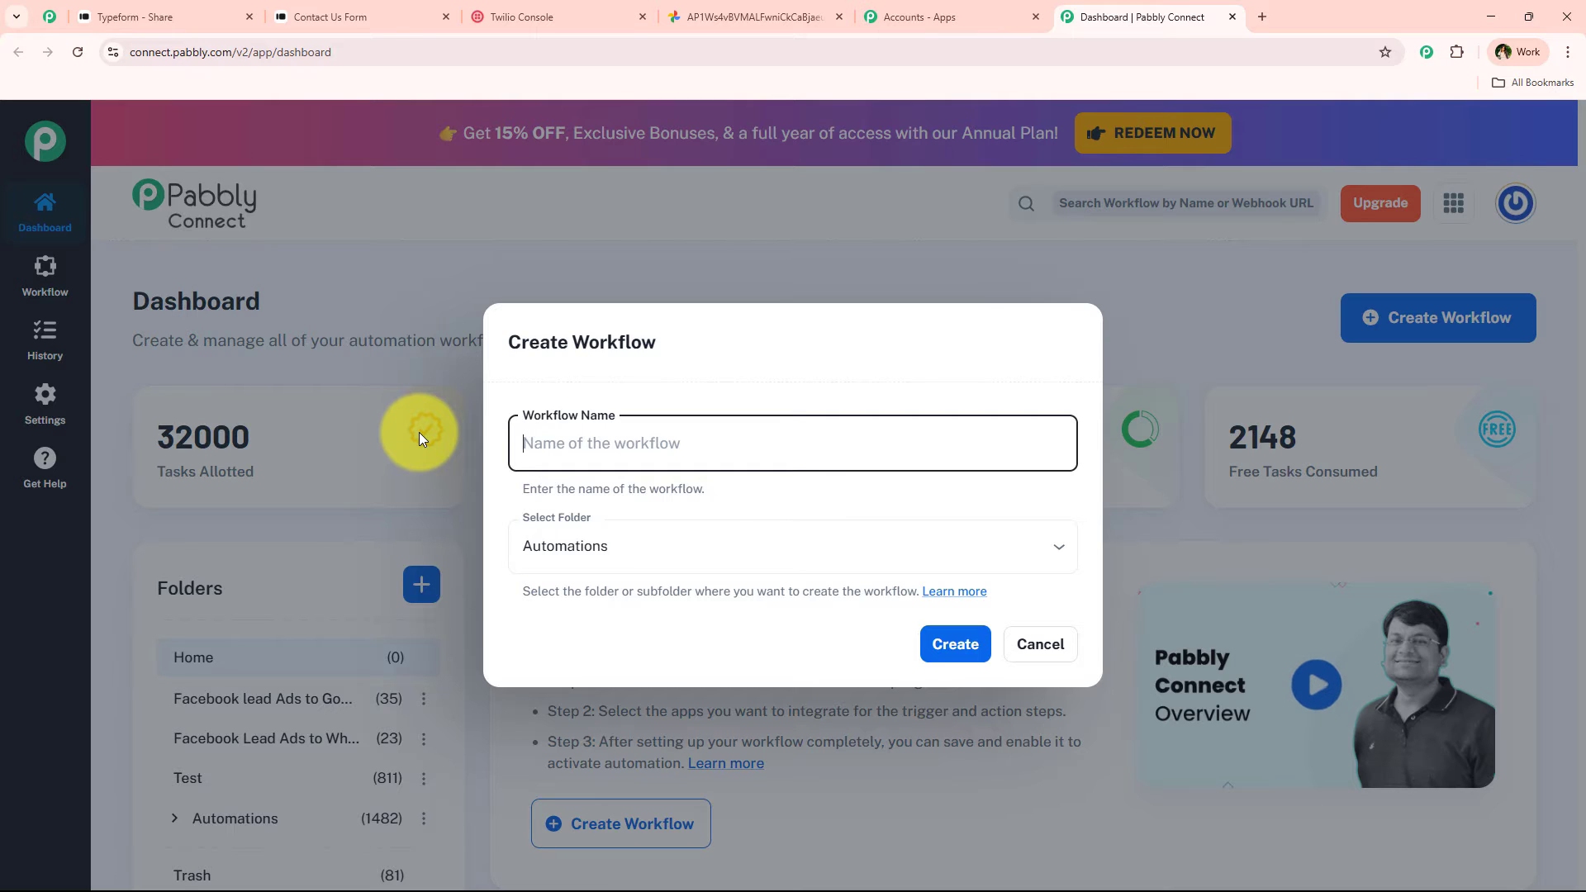
key("ctrl+v")
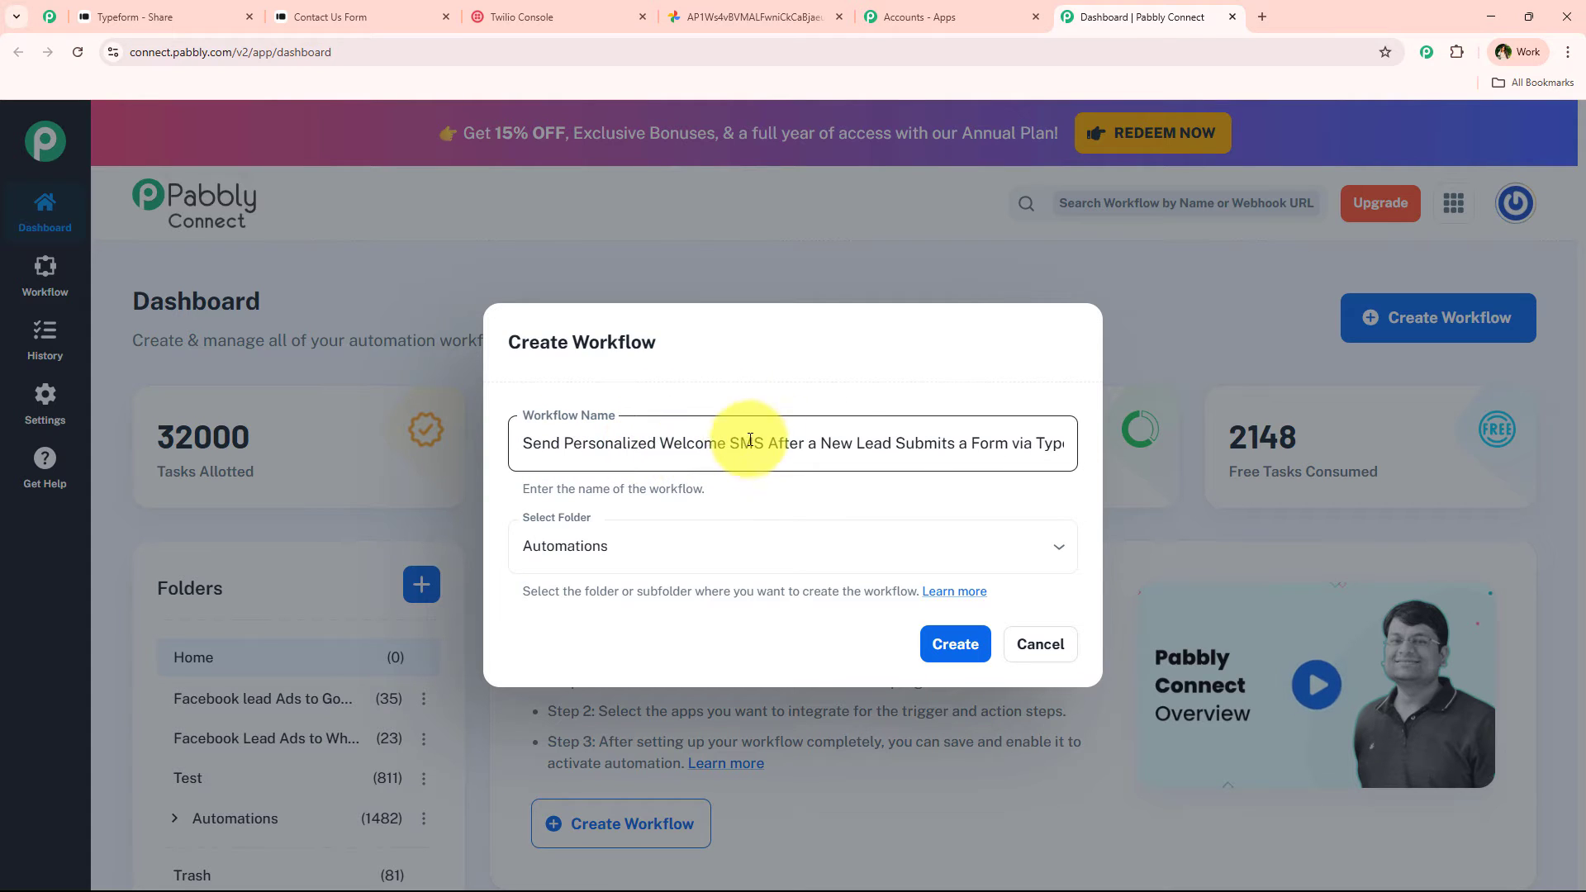
left_click_drag(912, 442, 1098, 442)
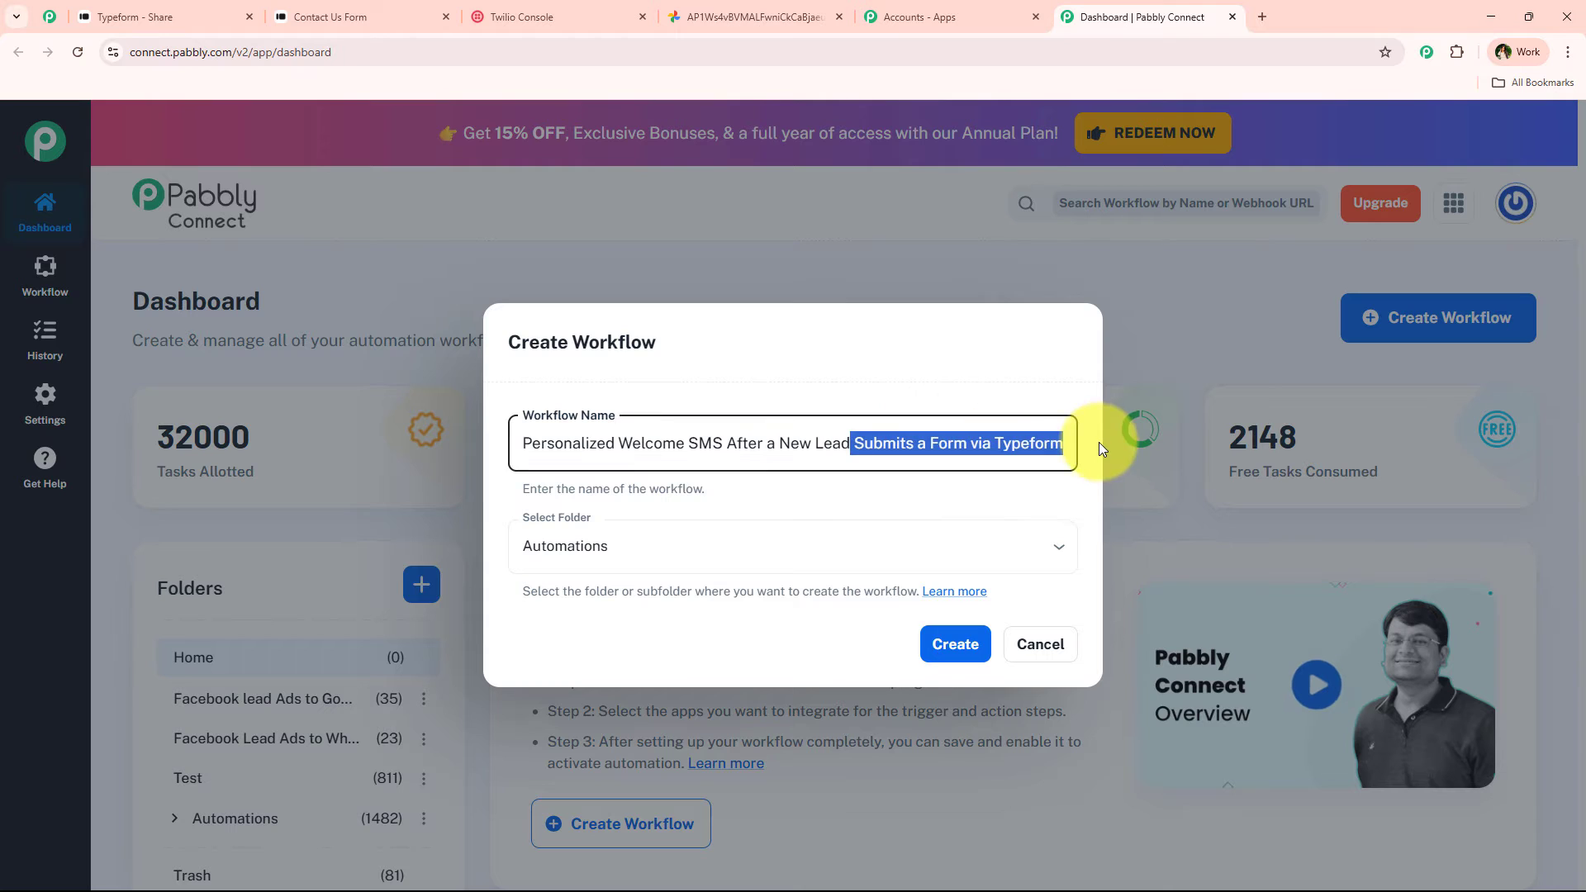
left_click(1004, 502)
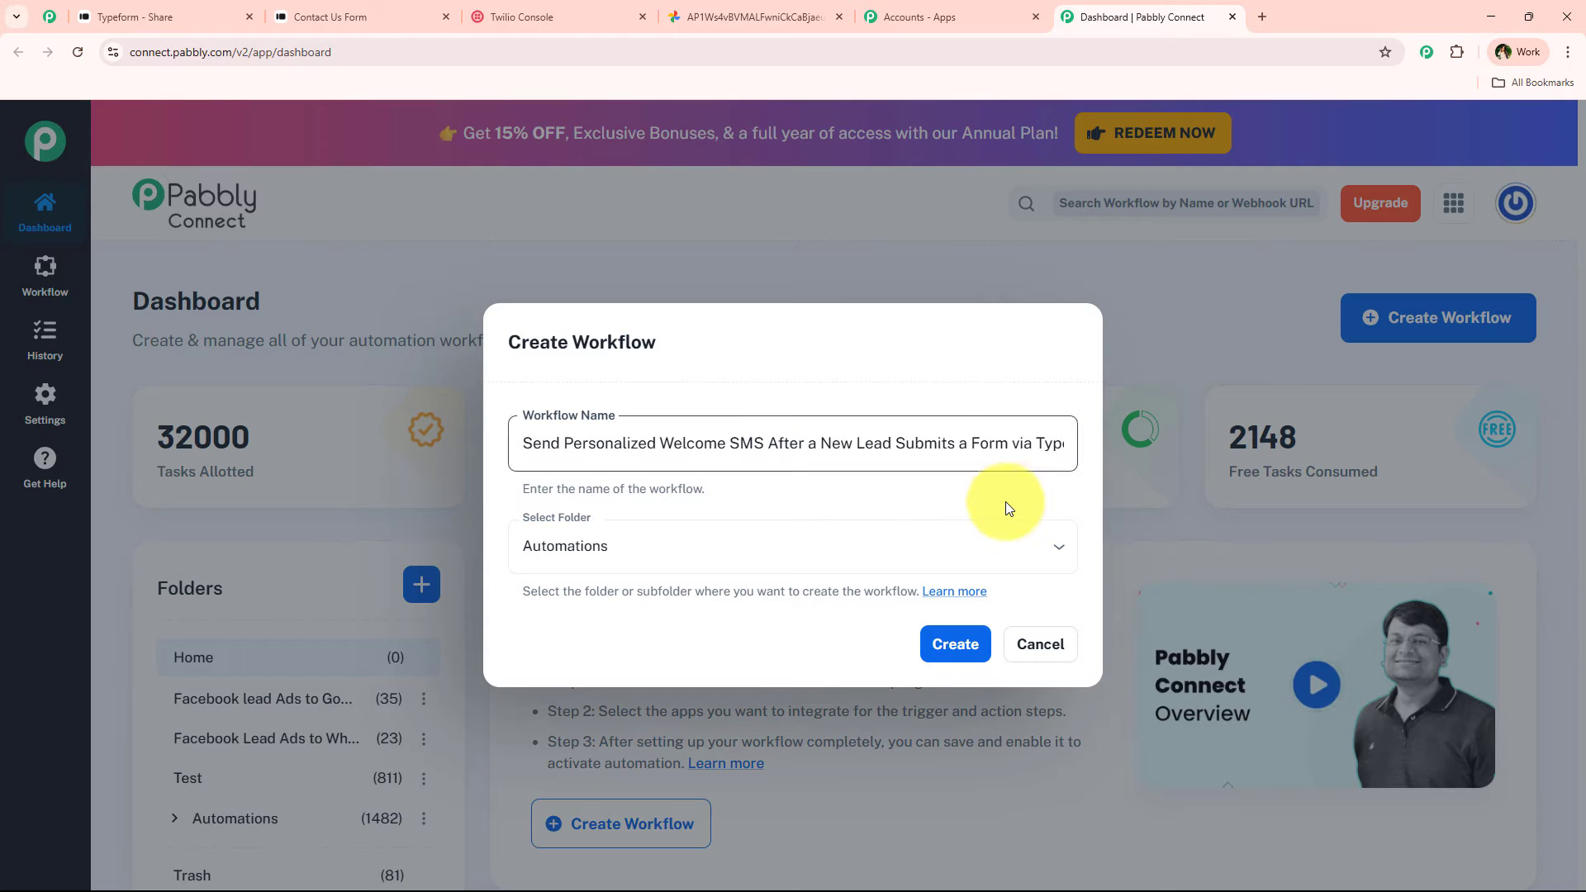
left_click(946, 661)
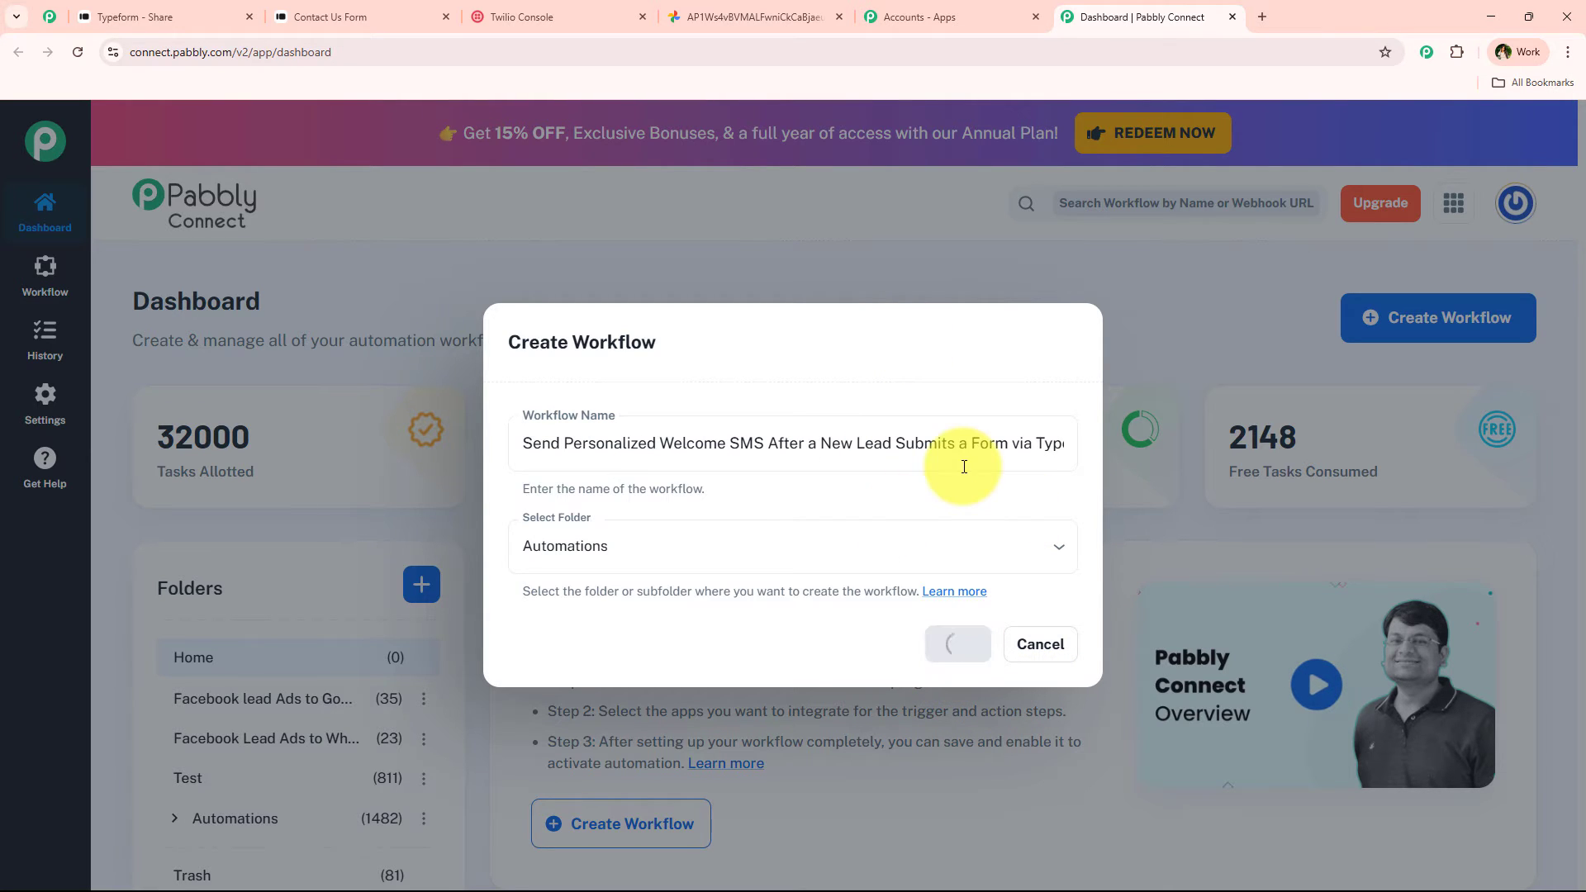
left_click(947, 442)
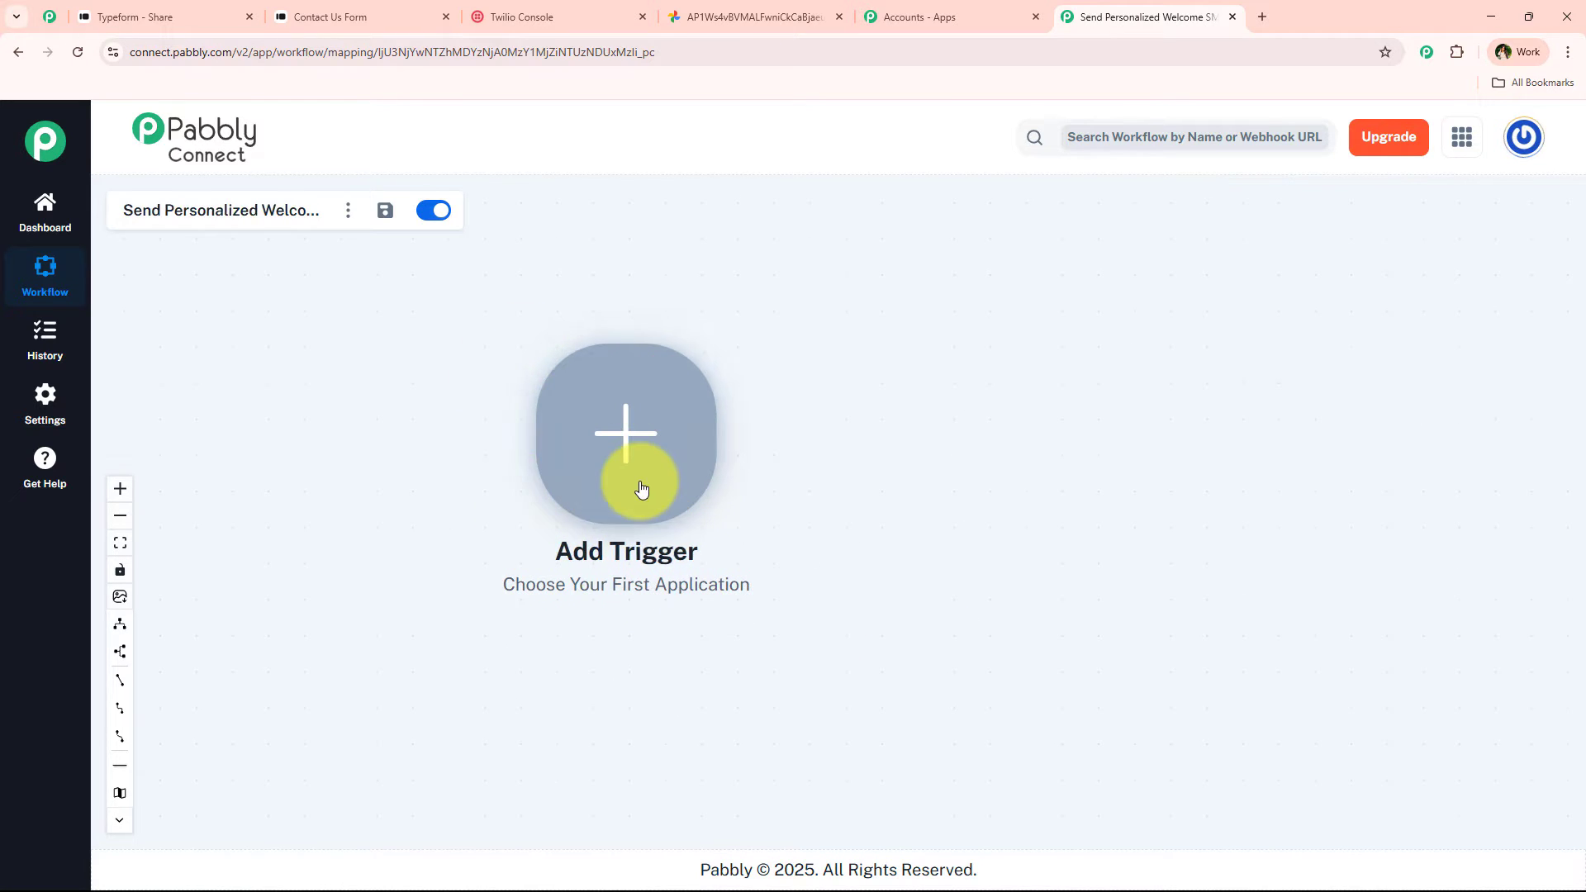
right_click(641, 489)
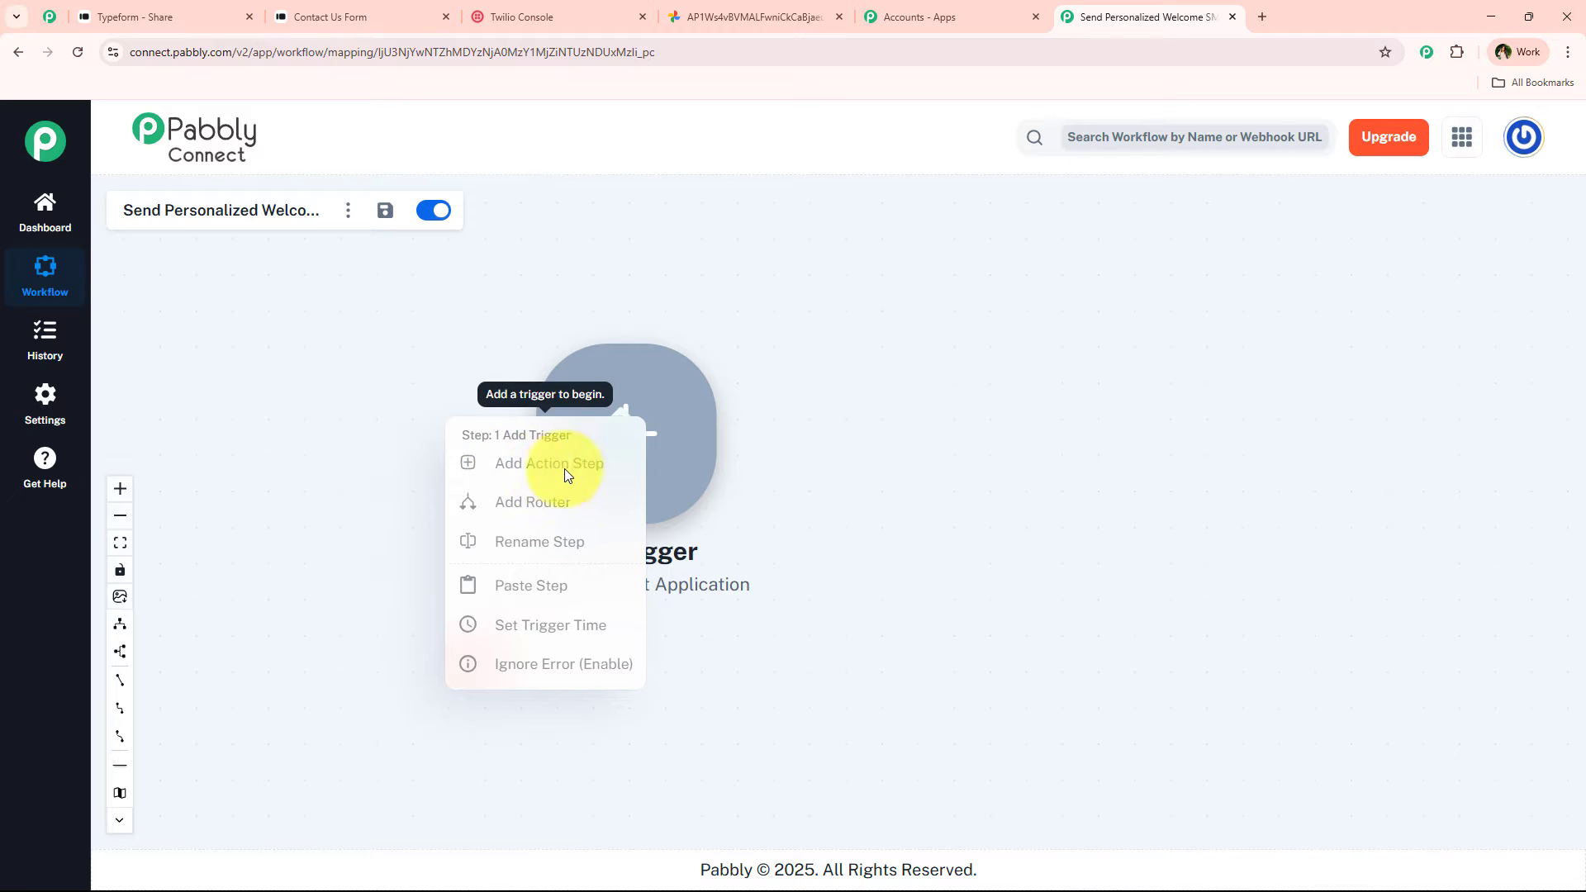
left_click(981, 570)
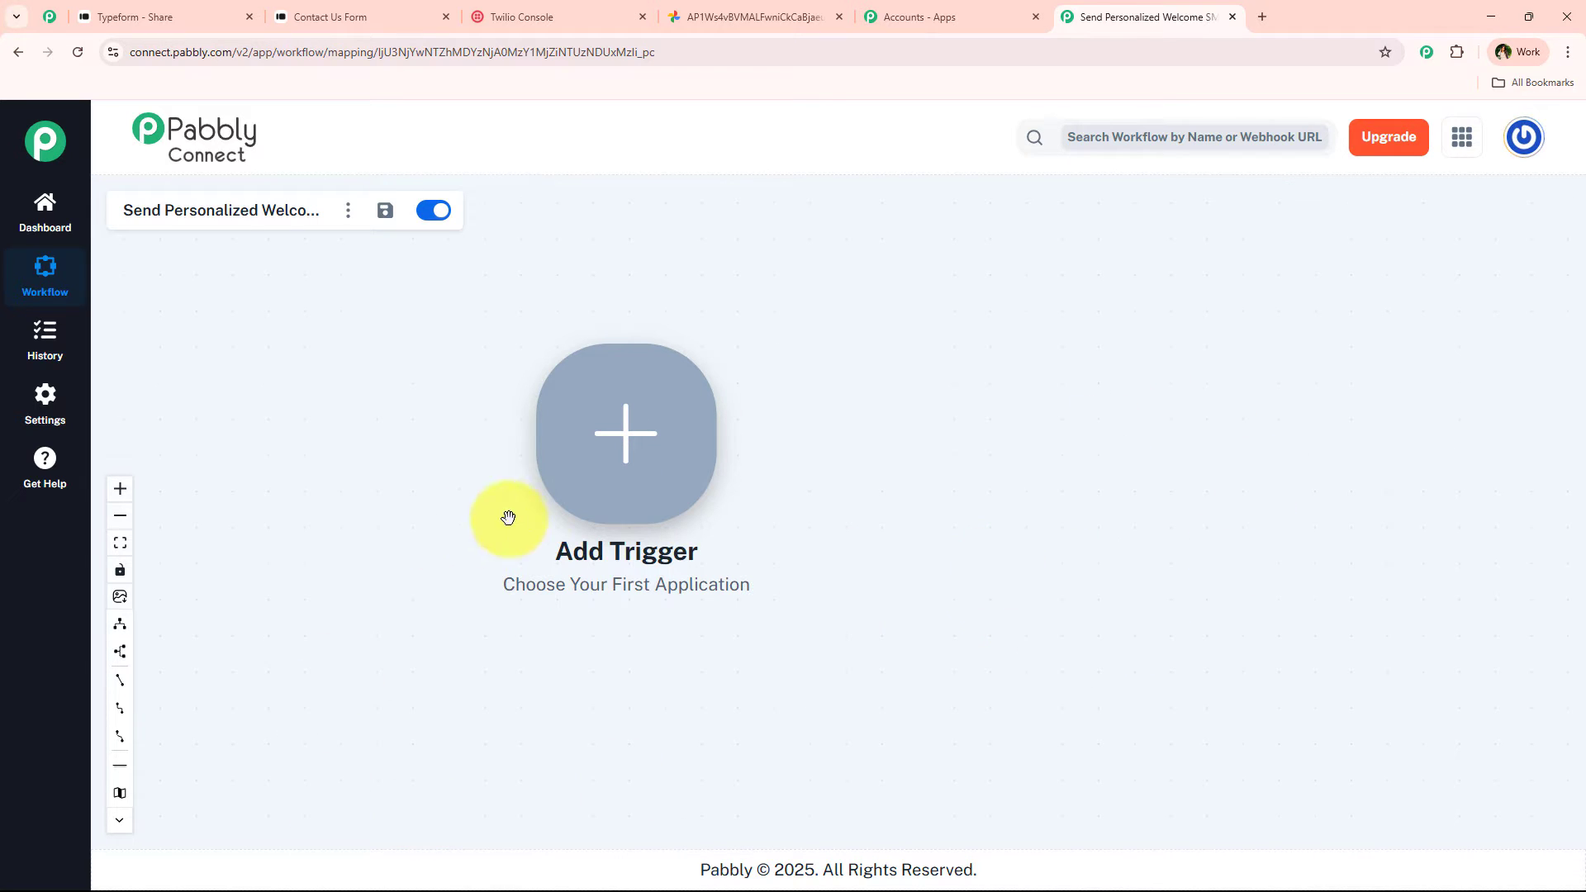
left_click_drag(508, 517, 435, 543)
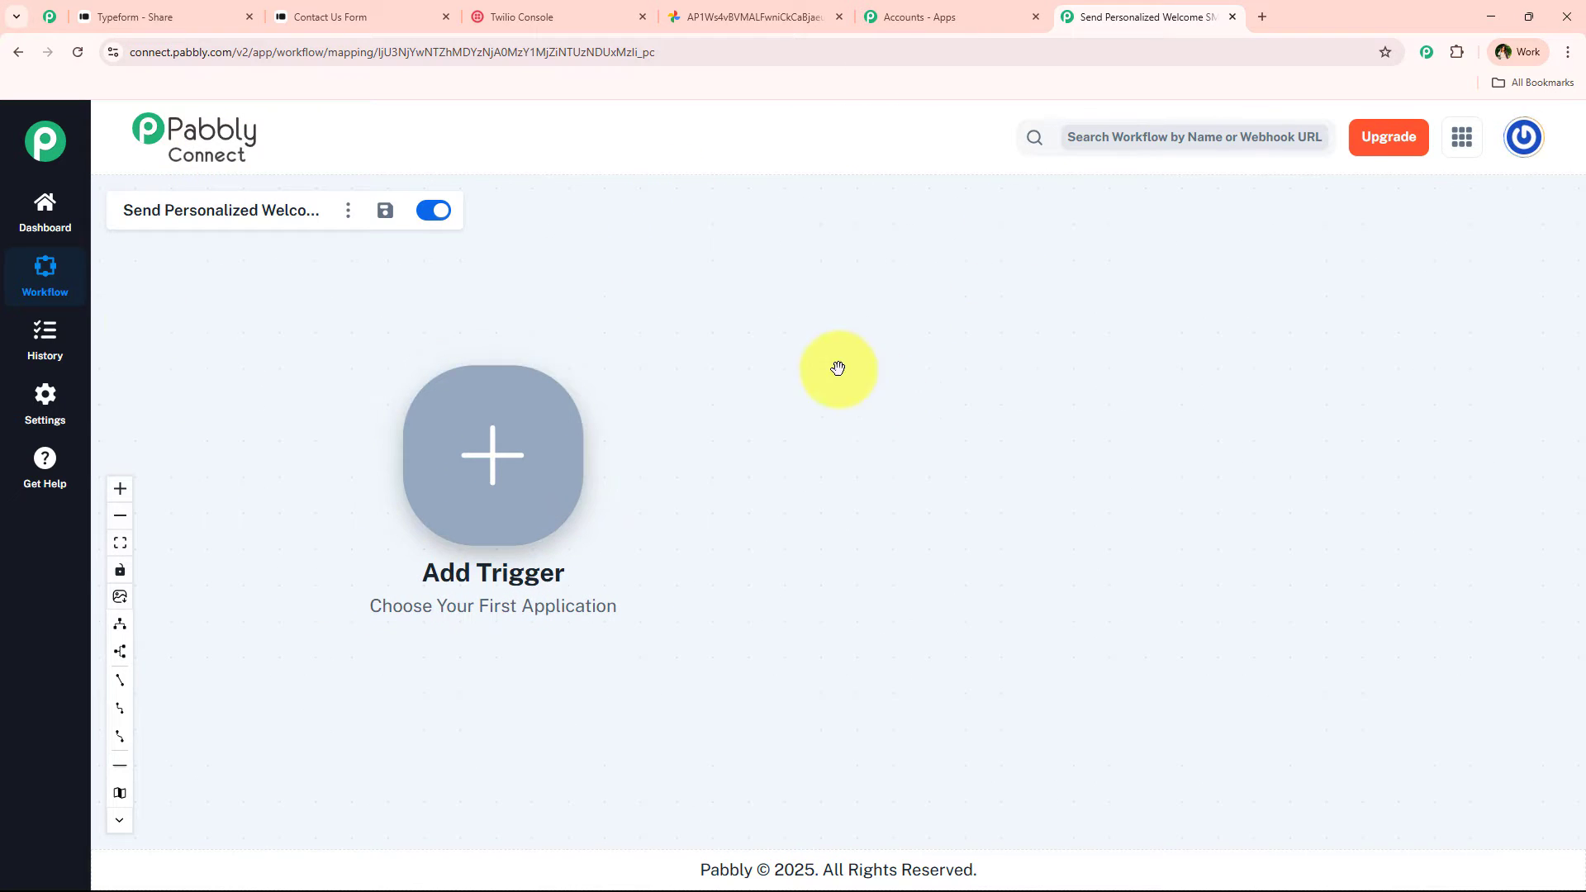
left_click_drag(896, 424, 899, 464)
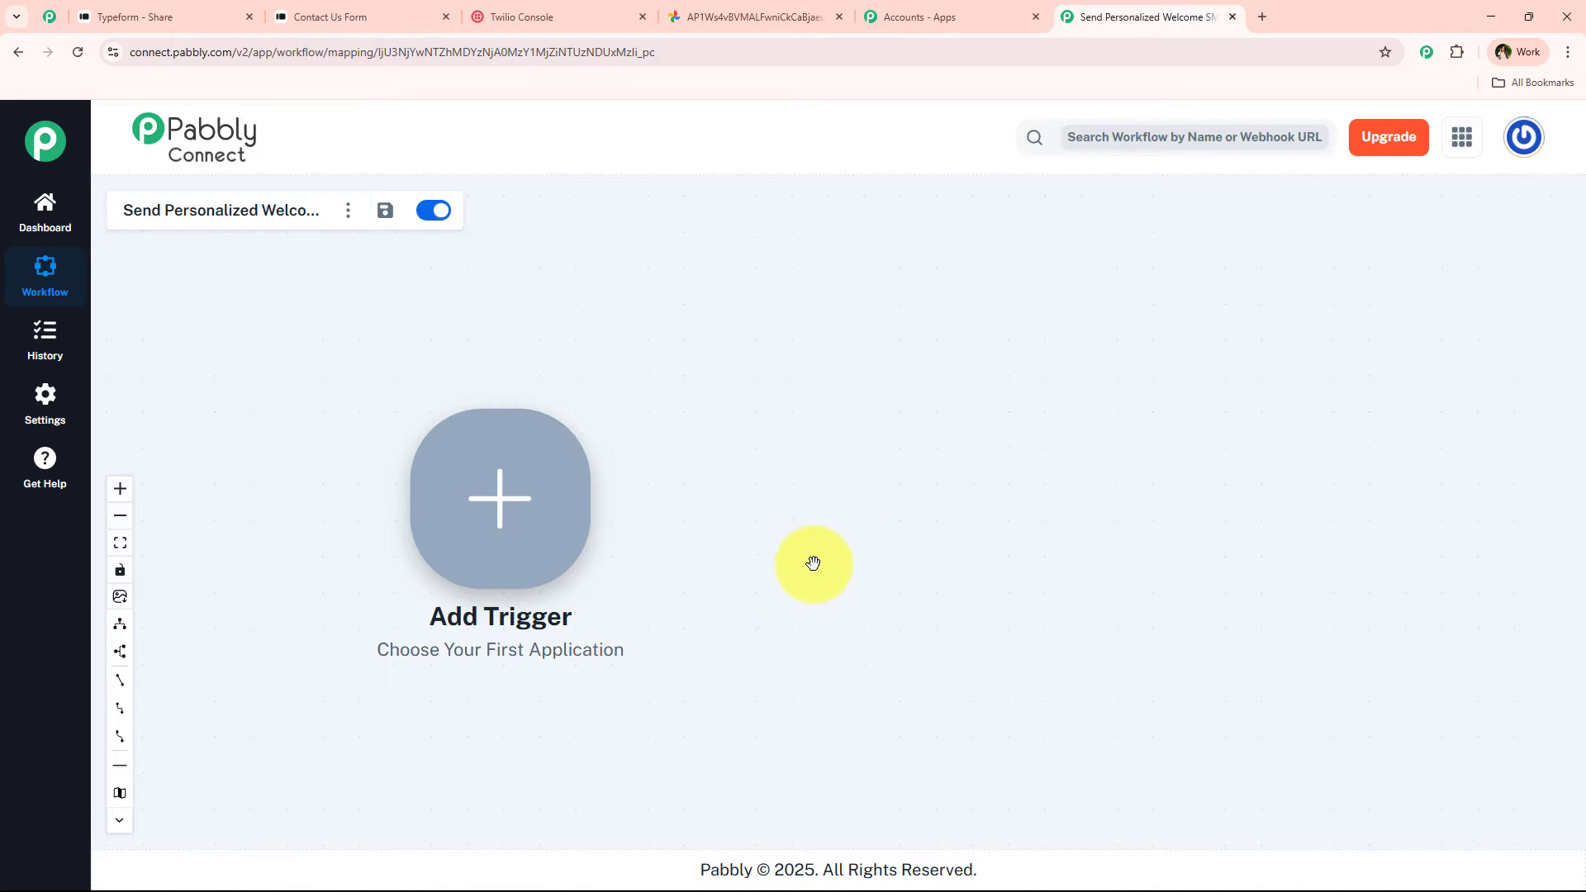
left_click_drag(814, 564, 884, 549)
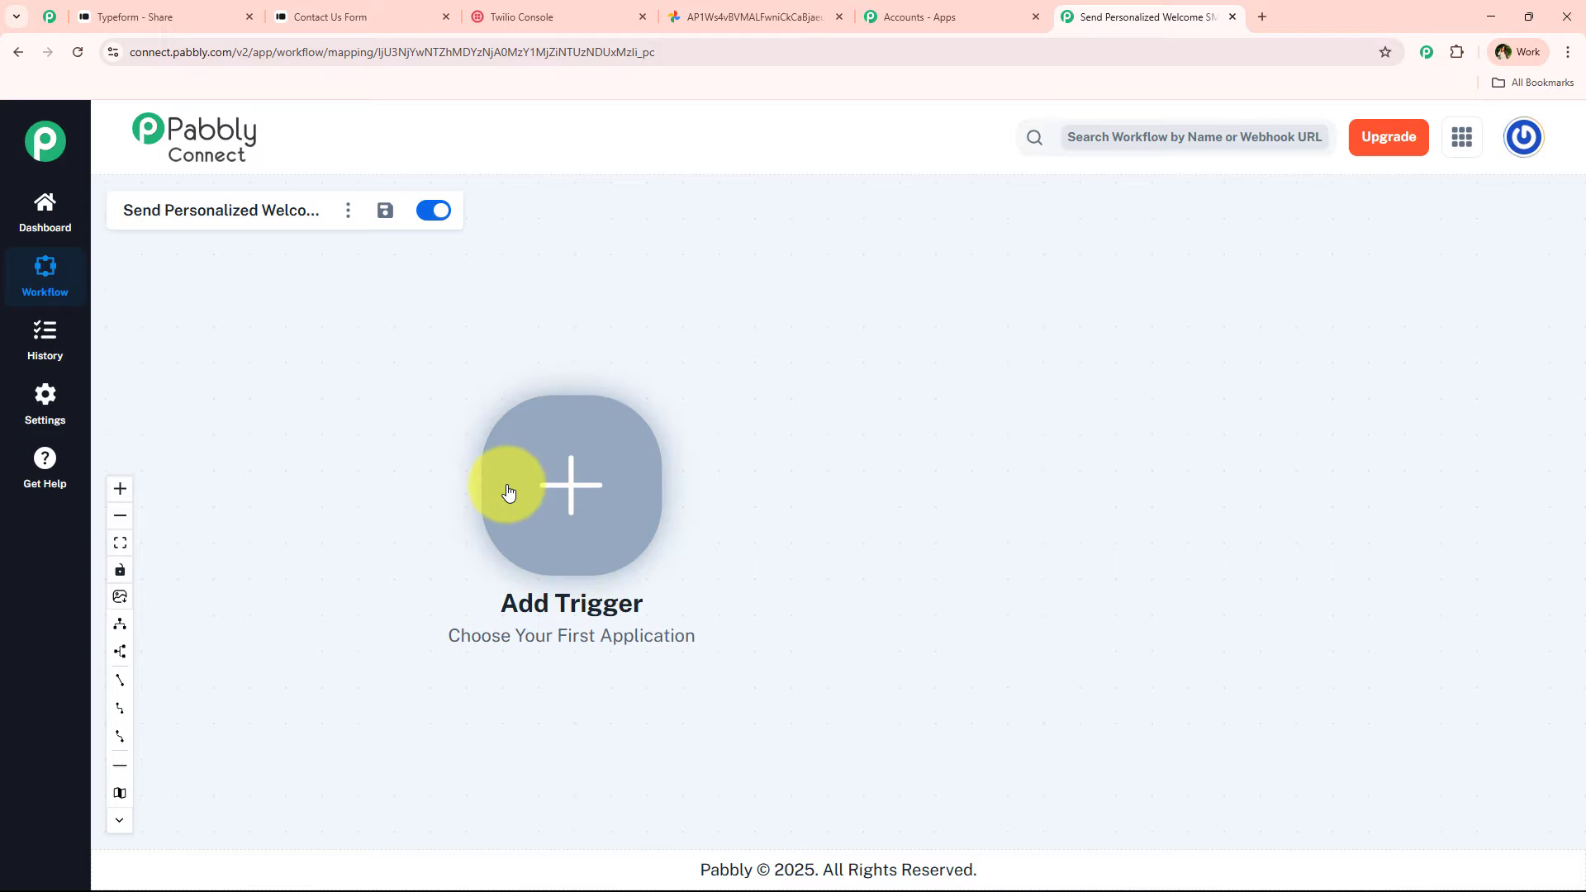
Set the workflow's trigger app to Typeform with New Entry as the event.
left_click(582, 504)
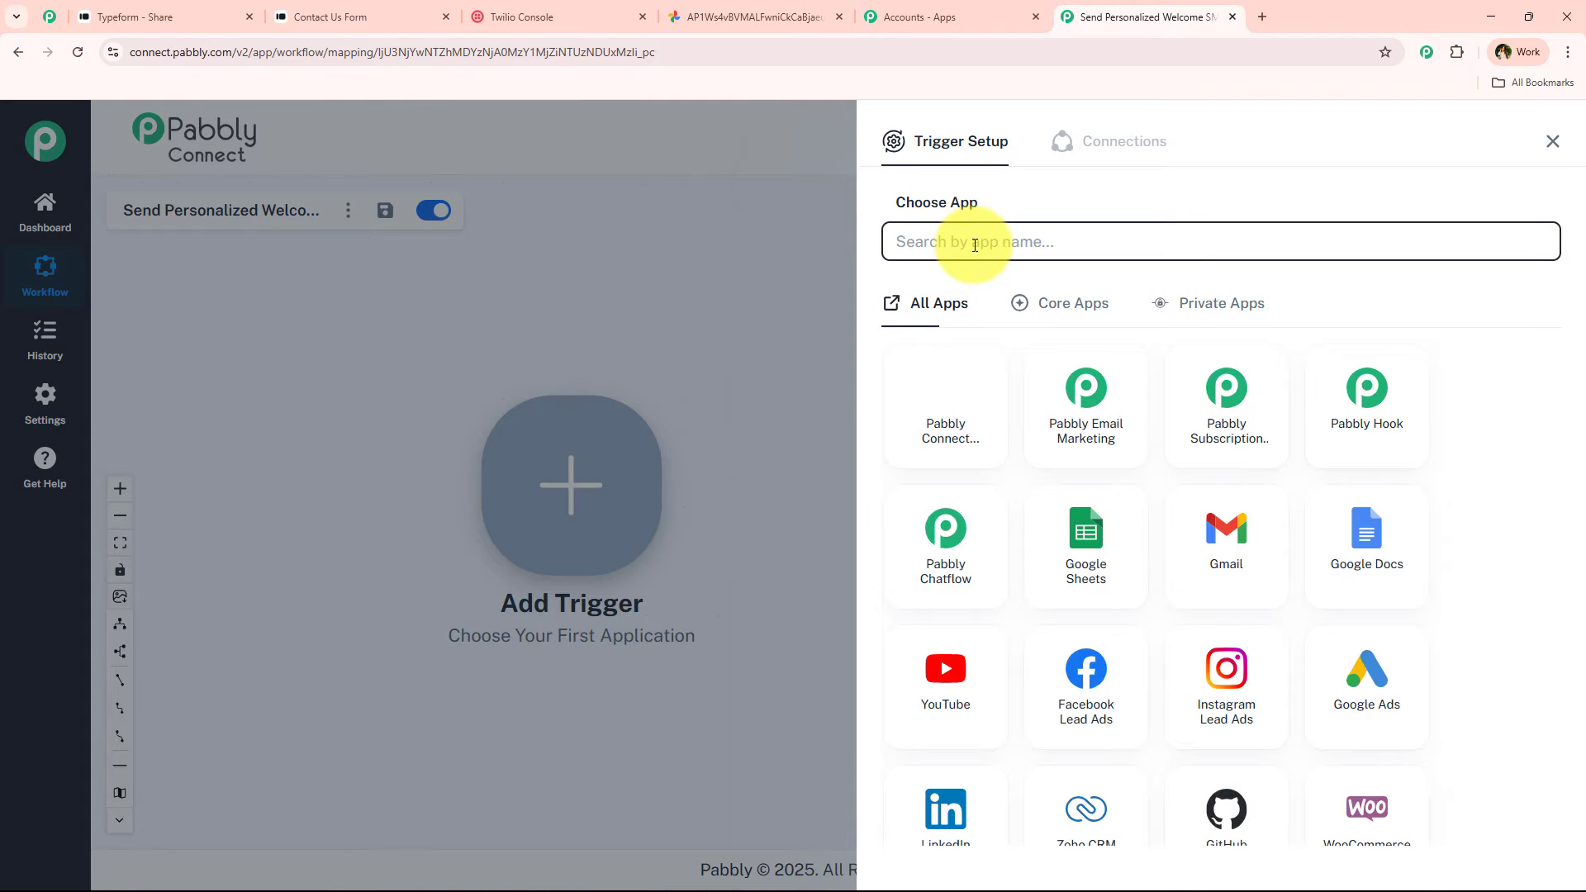
type("Type")
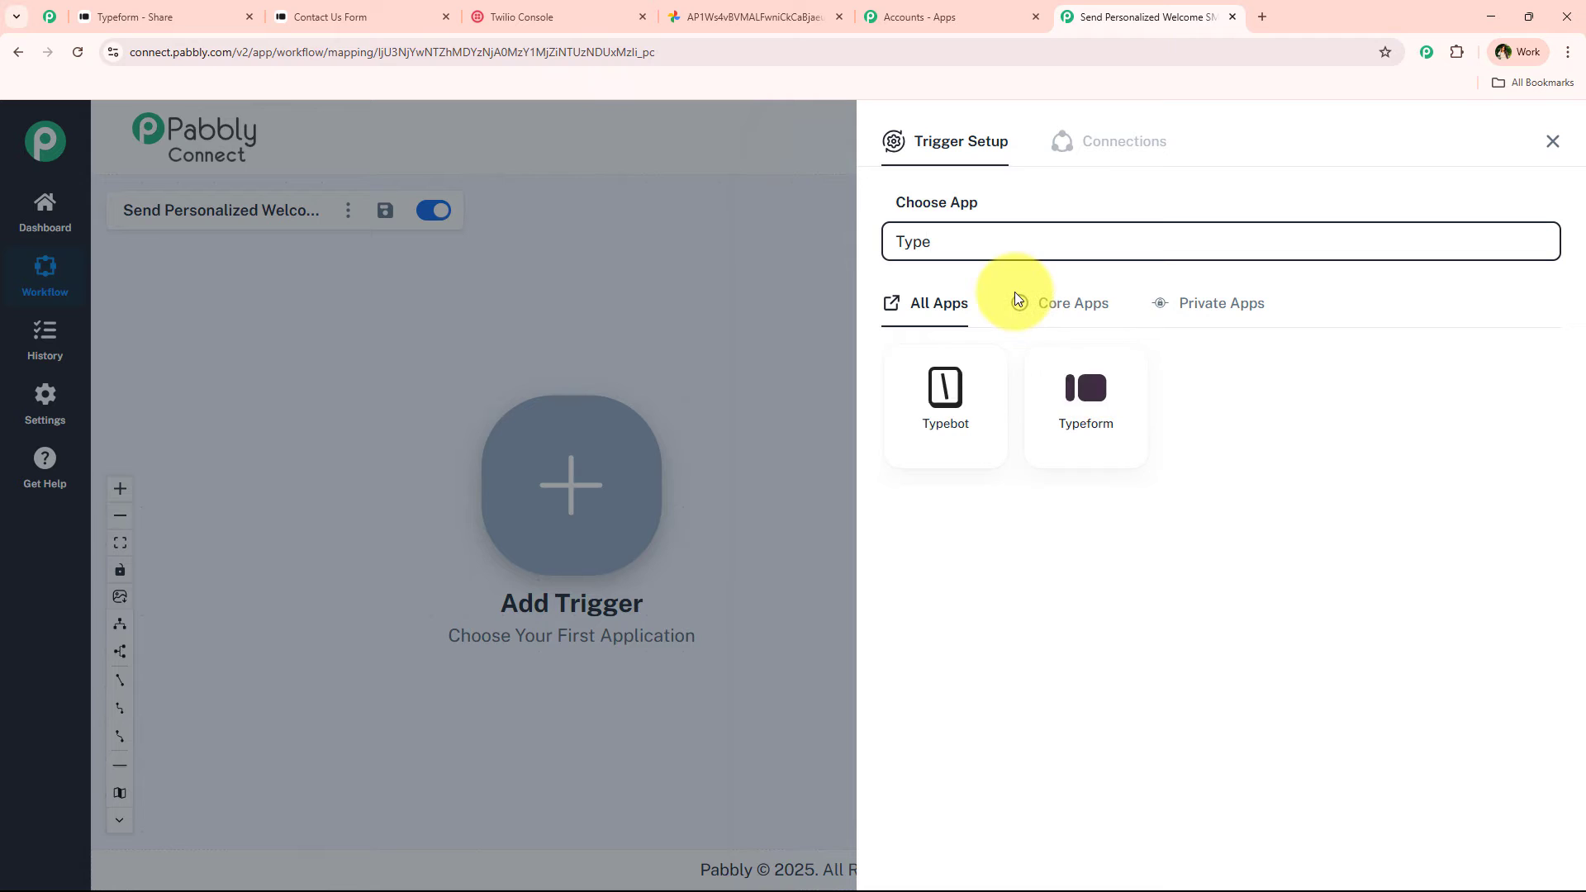
left_click(1106, 378)
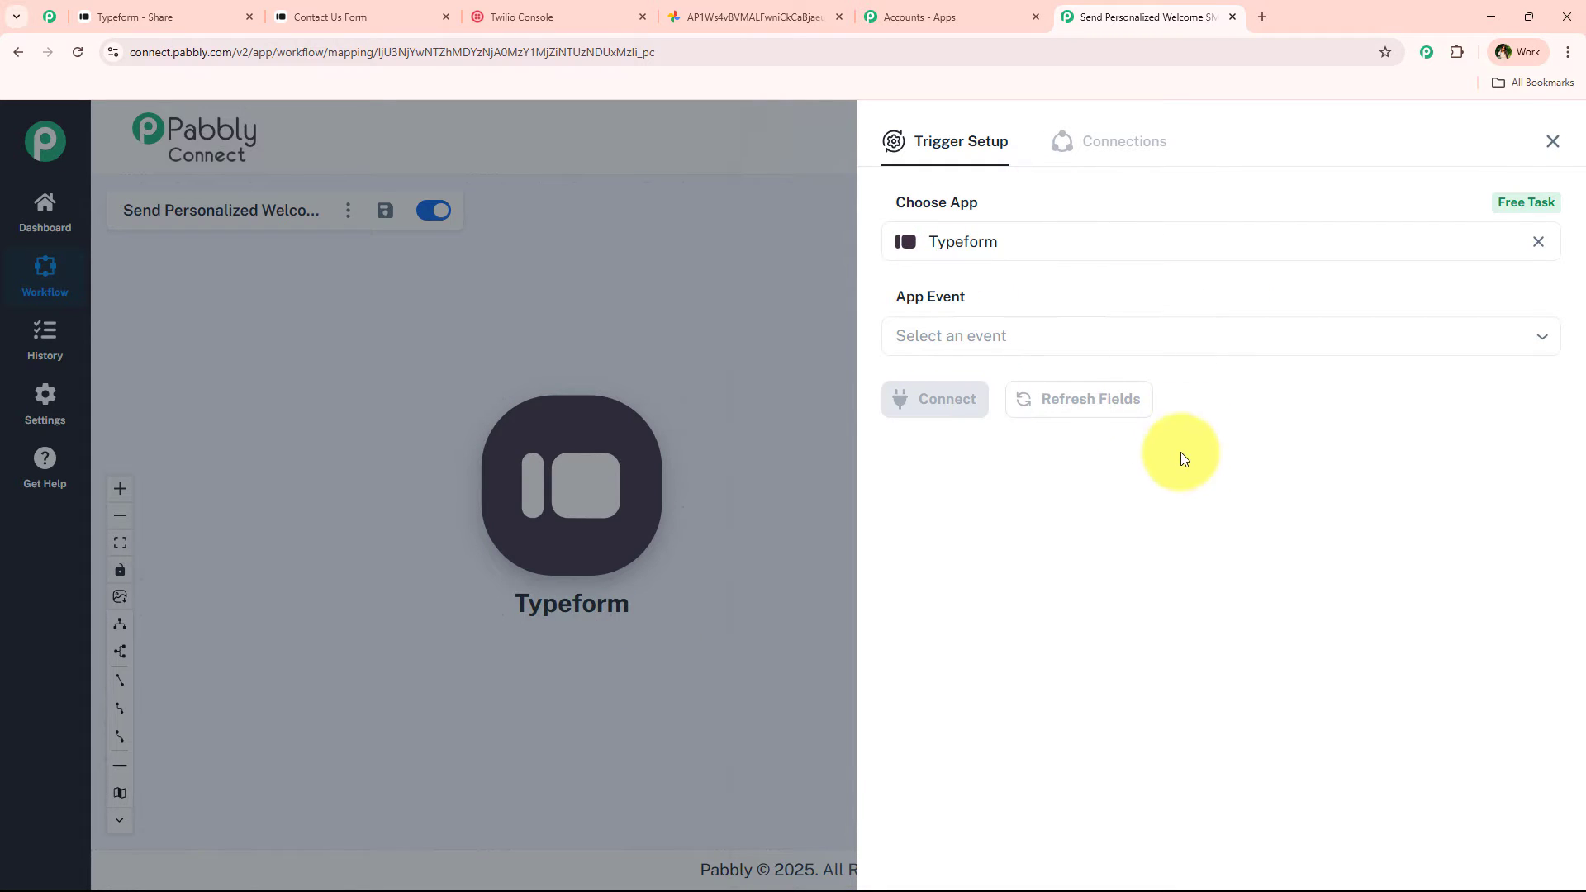
left_click(977, 340)
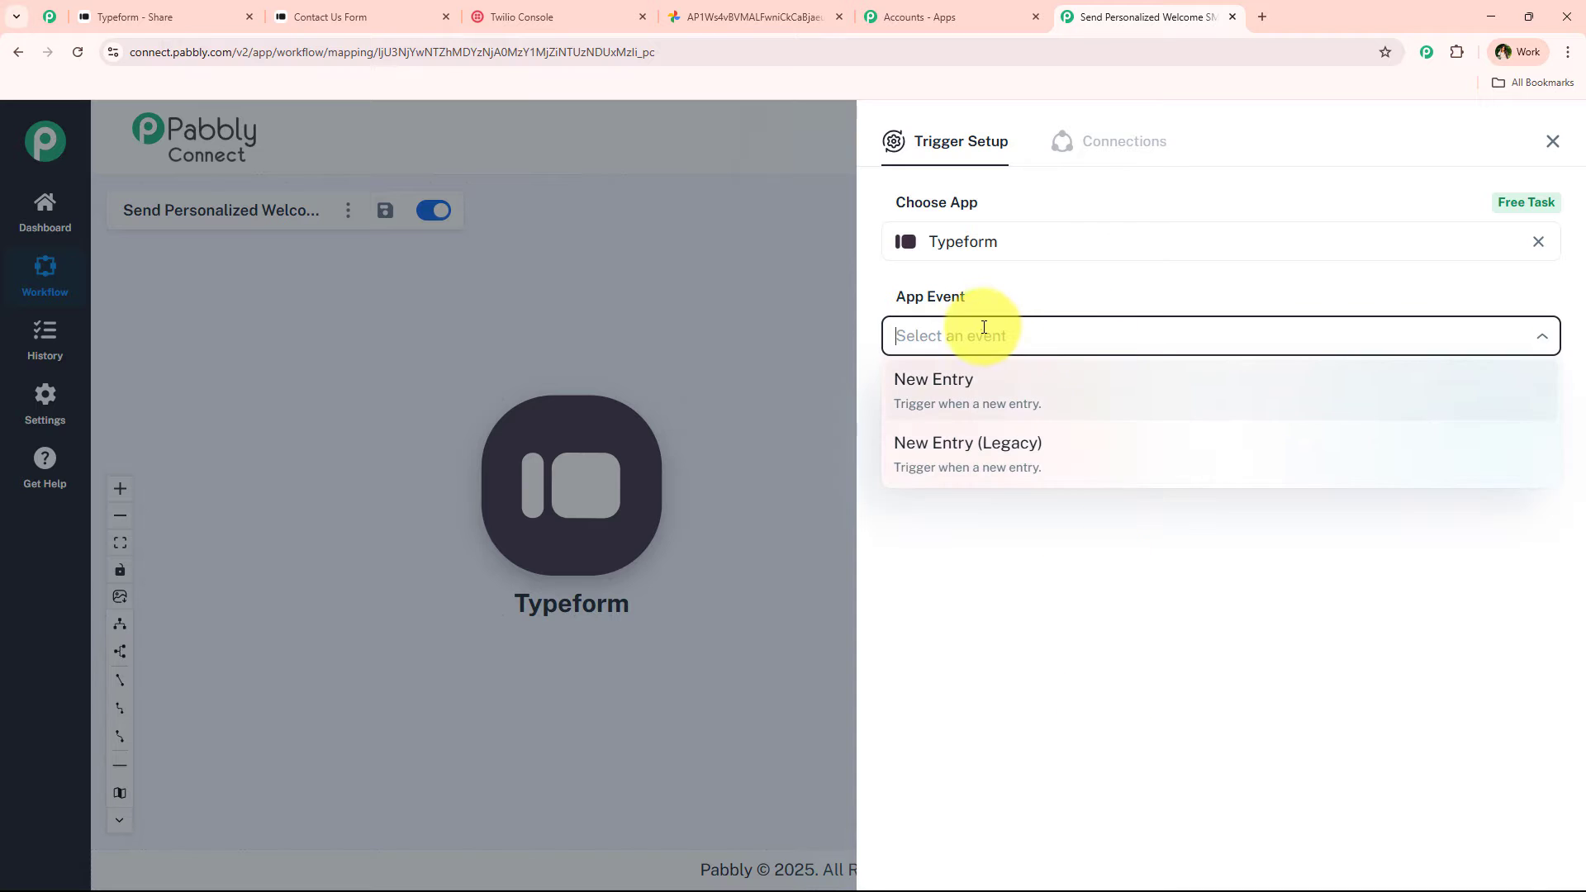
left_click(973, 388)
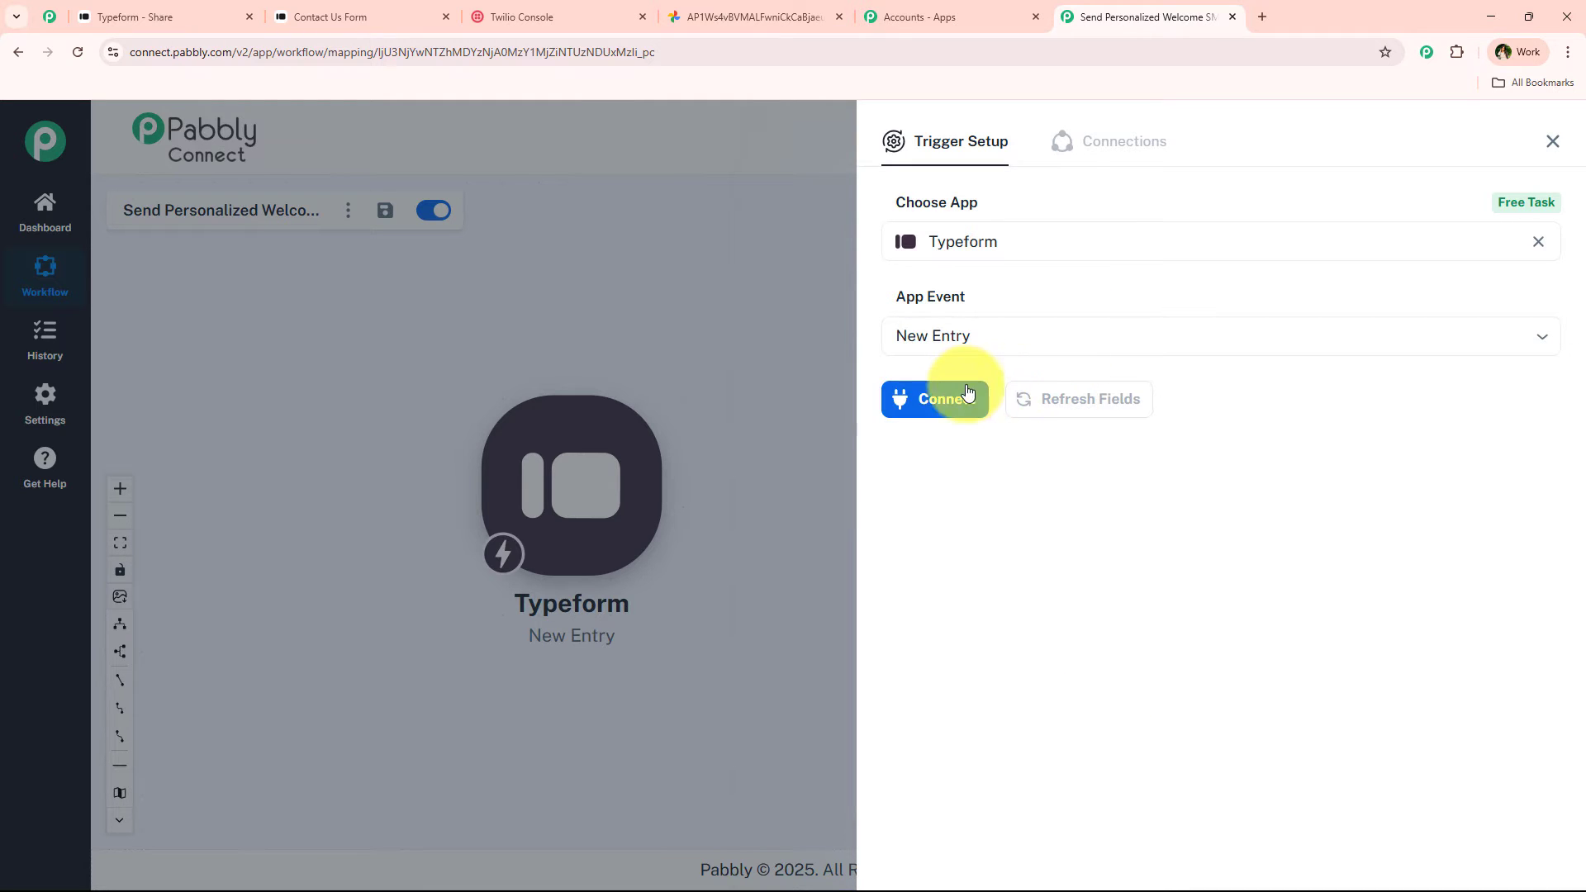
Add a new Typeform connection for the trigger and accept the requested account permissions.
left_click(963, 396)
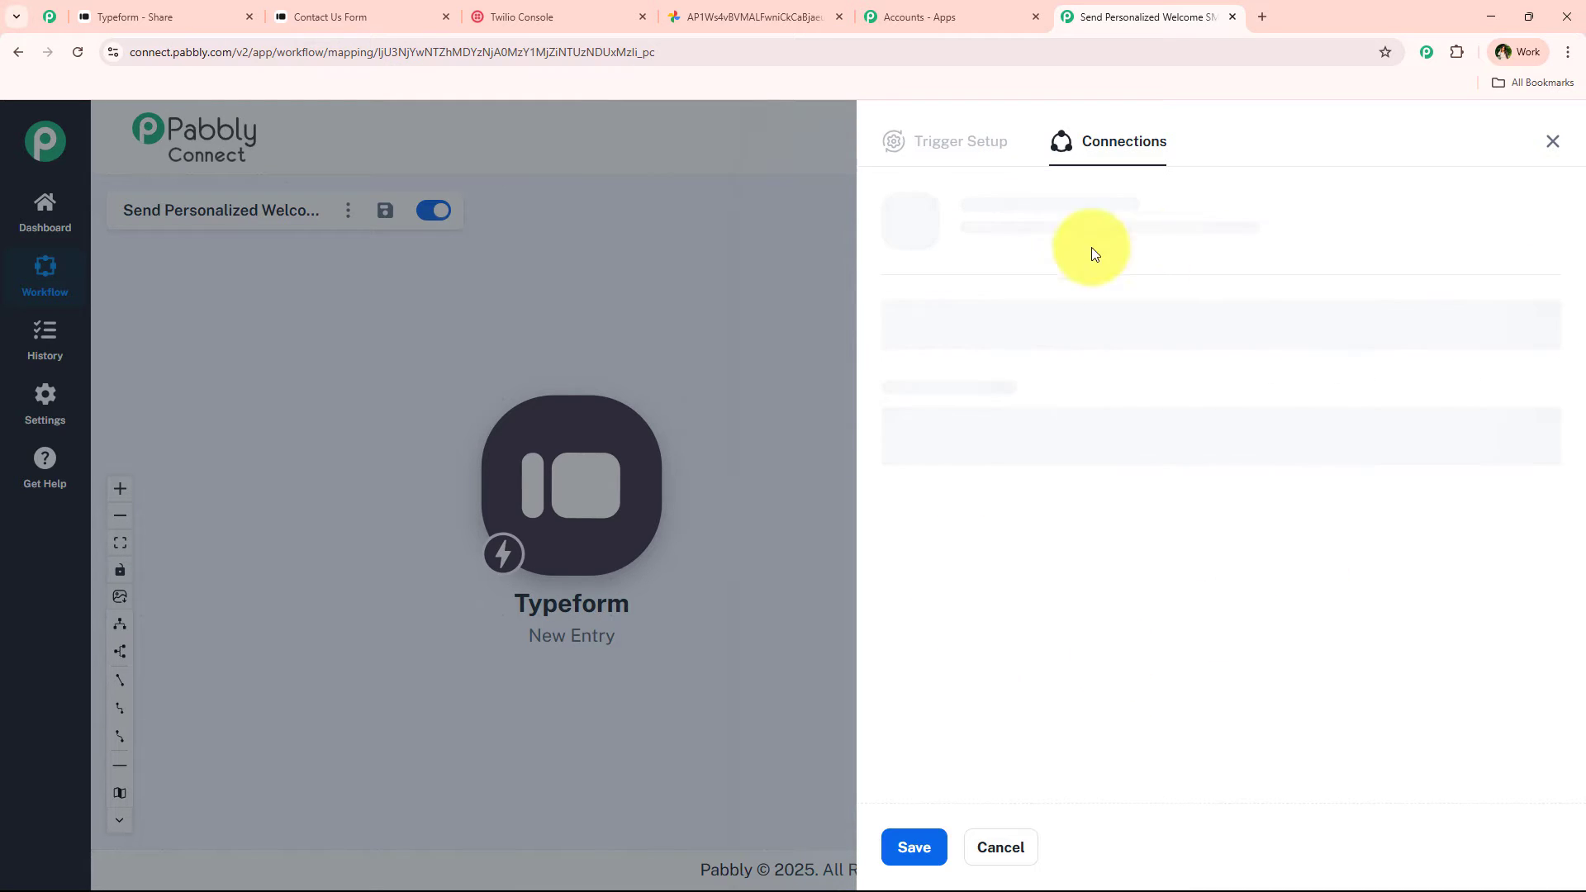
left_click(929, 297)
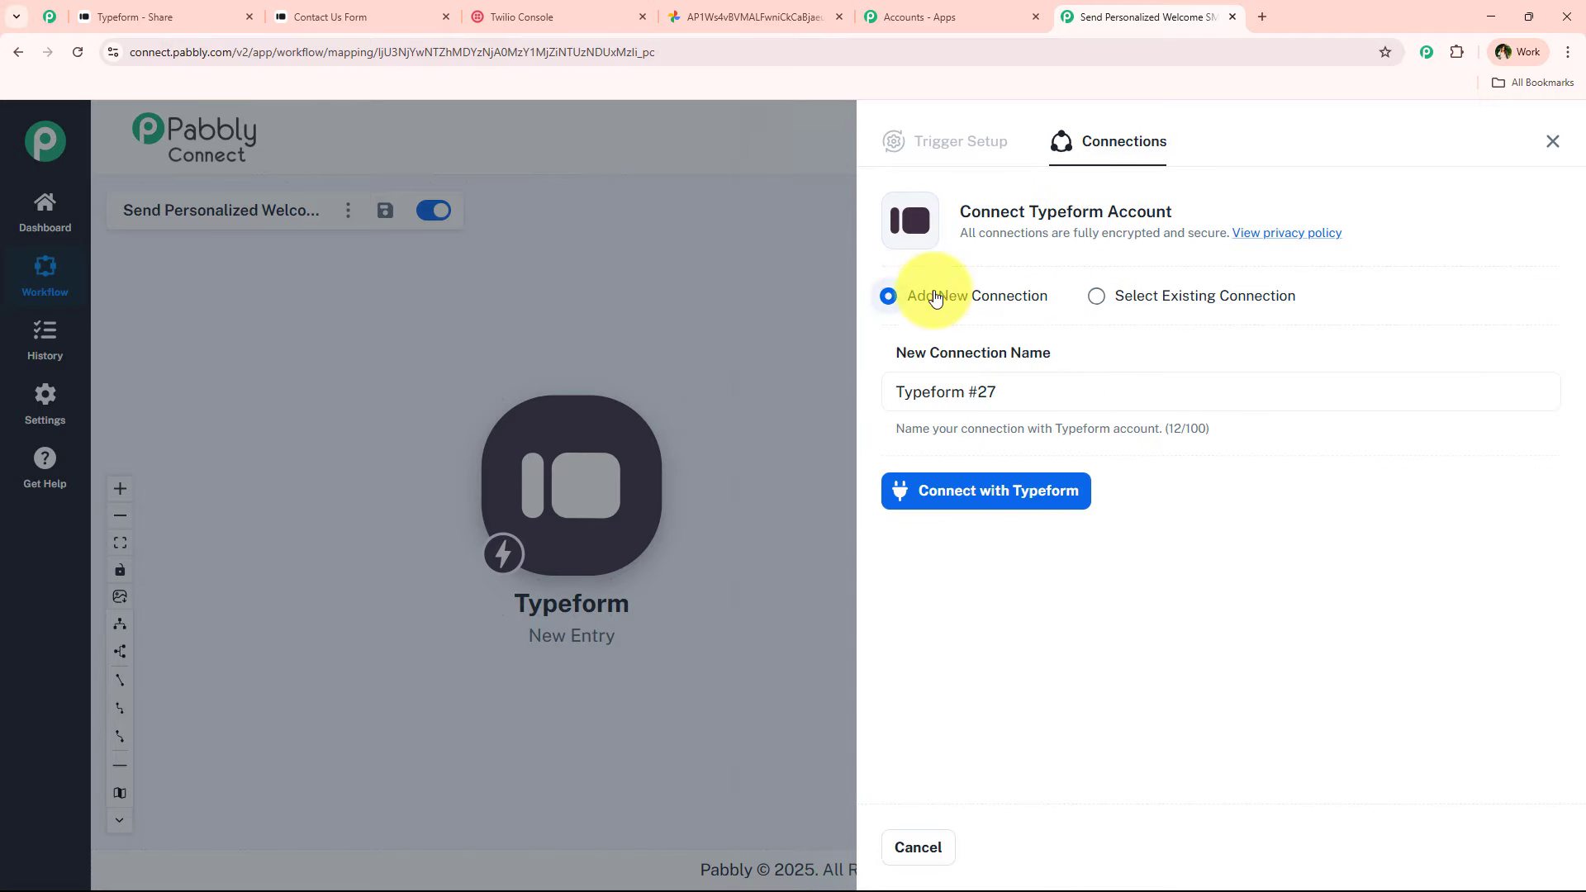
left_click(1005, 502)
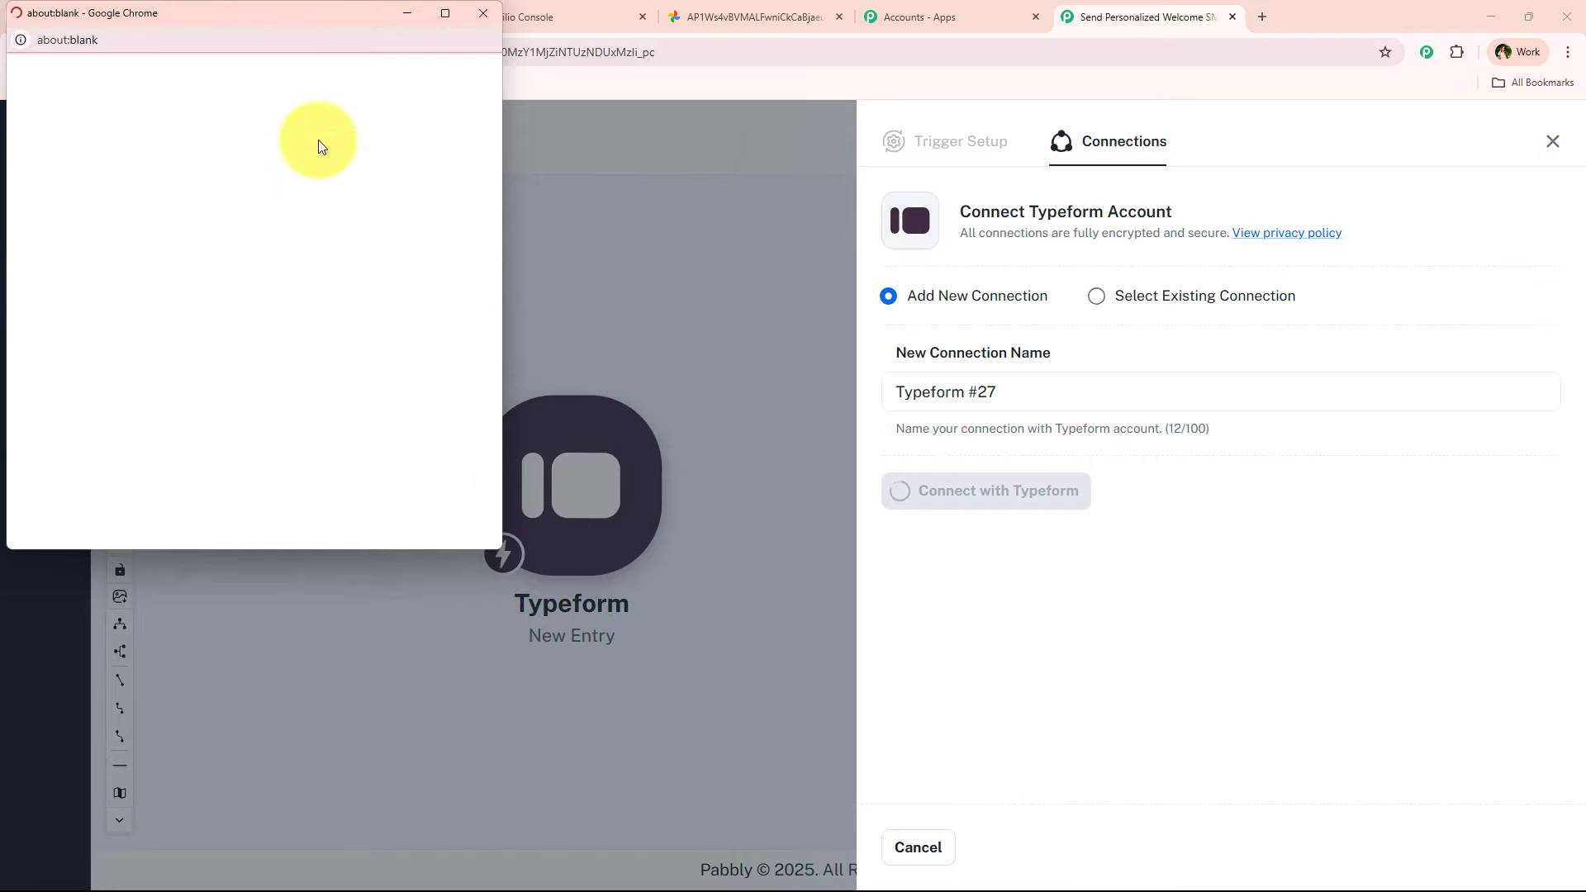
left_click_drag(325, 14, 434, 76)
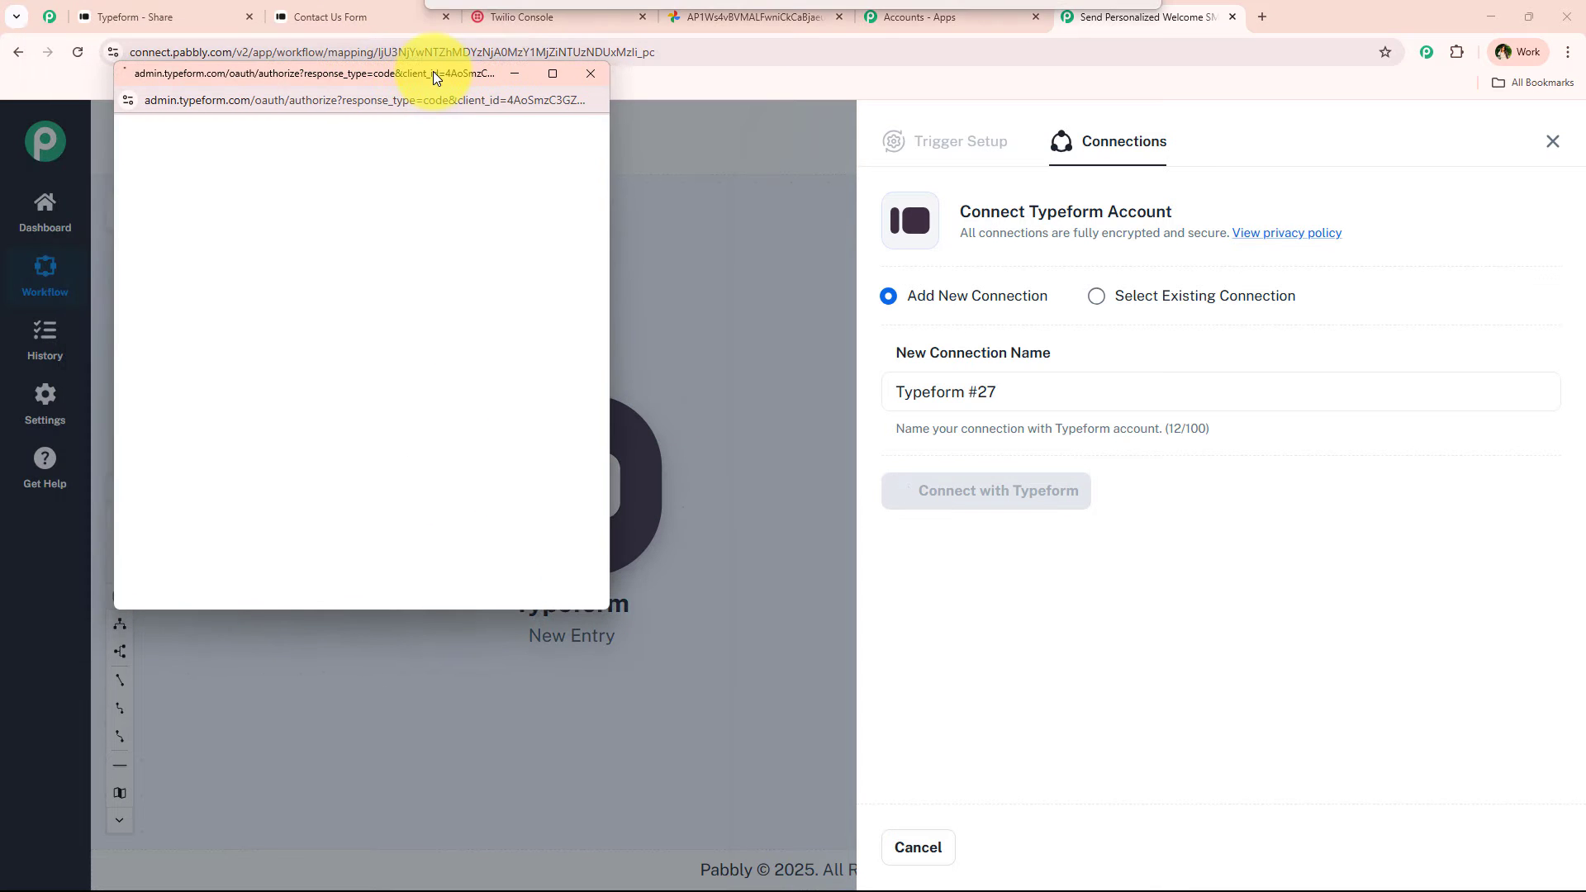
scroll(411, 489, "down", 15)
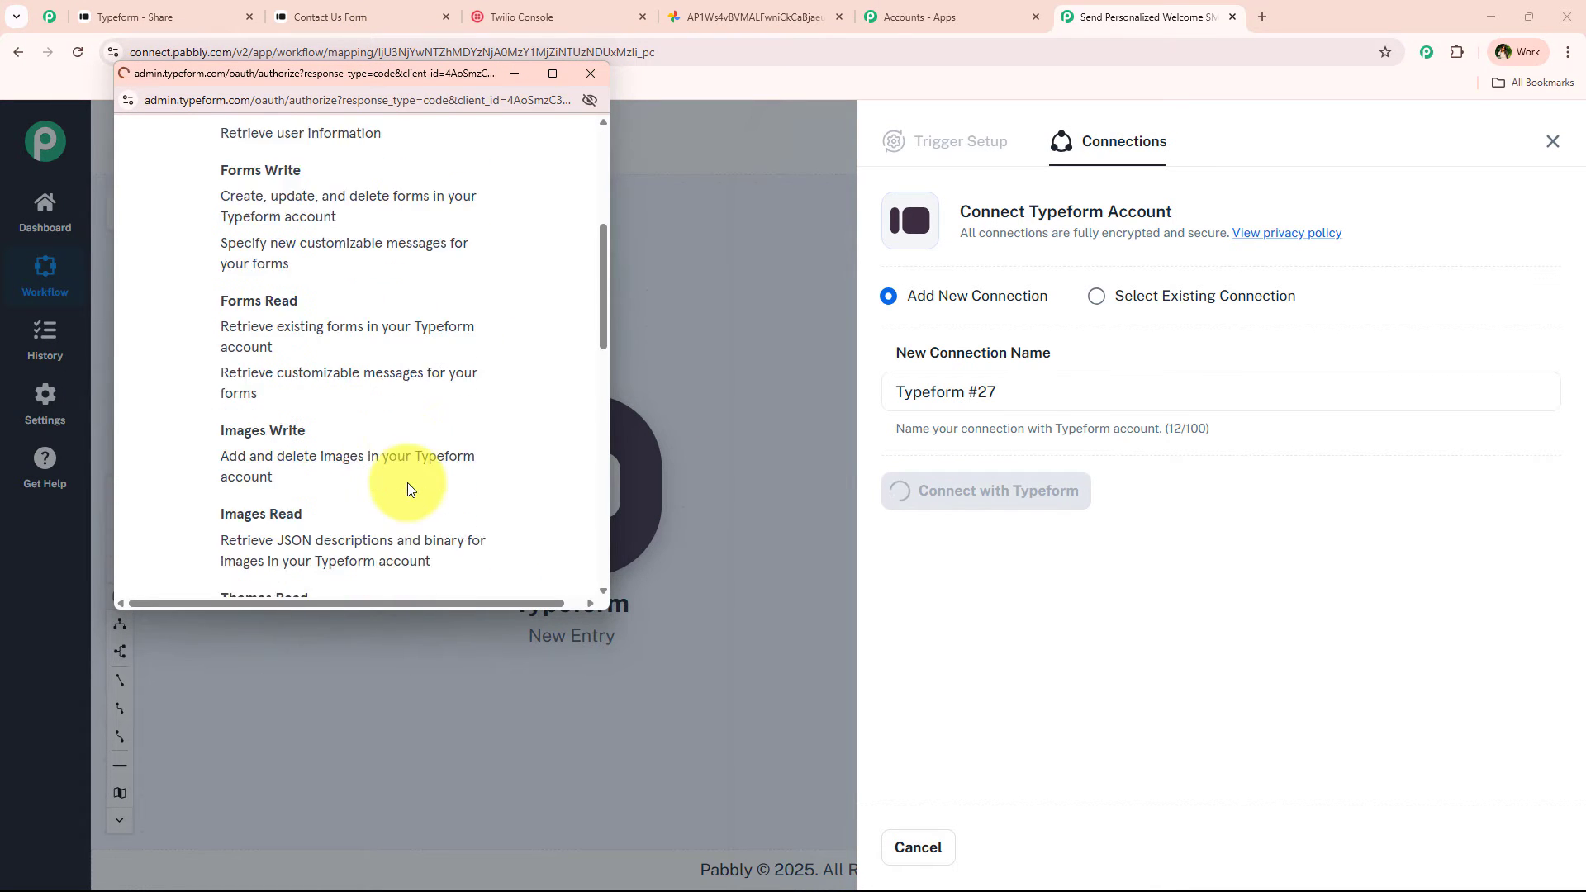
scroll(404, 489, "down", 2)
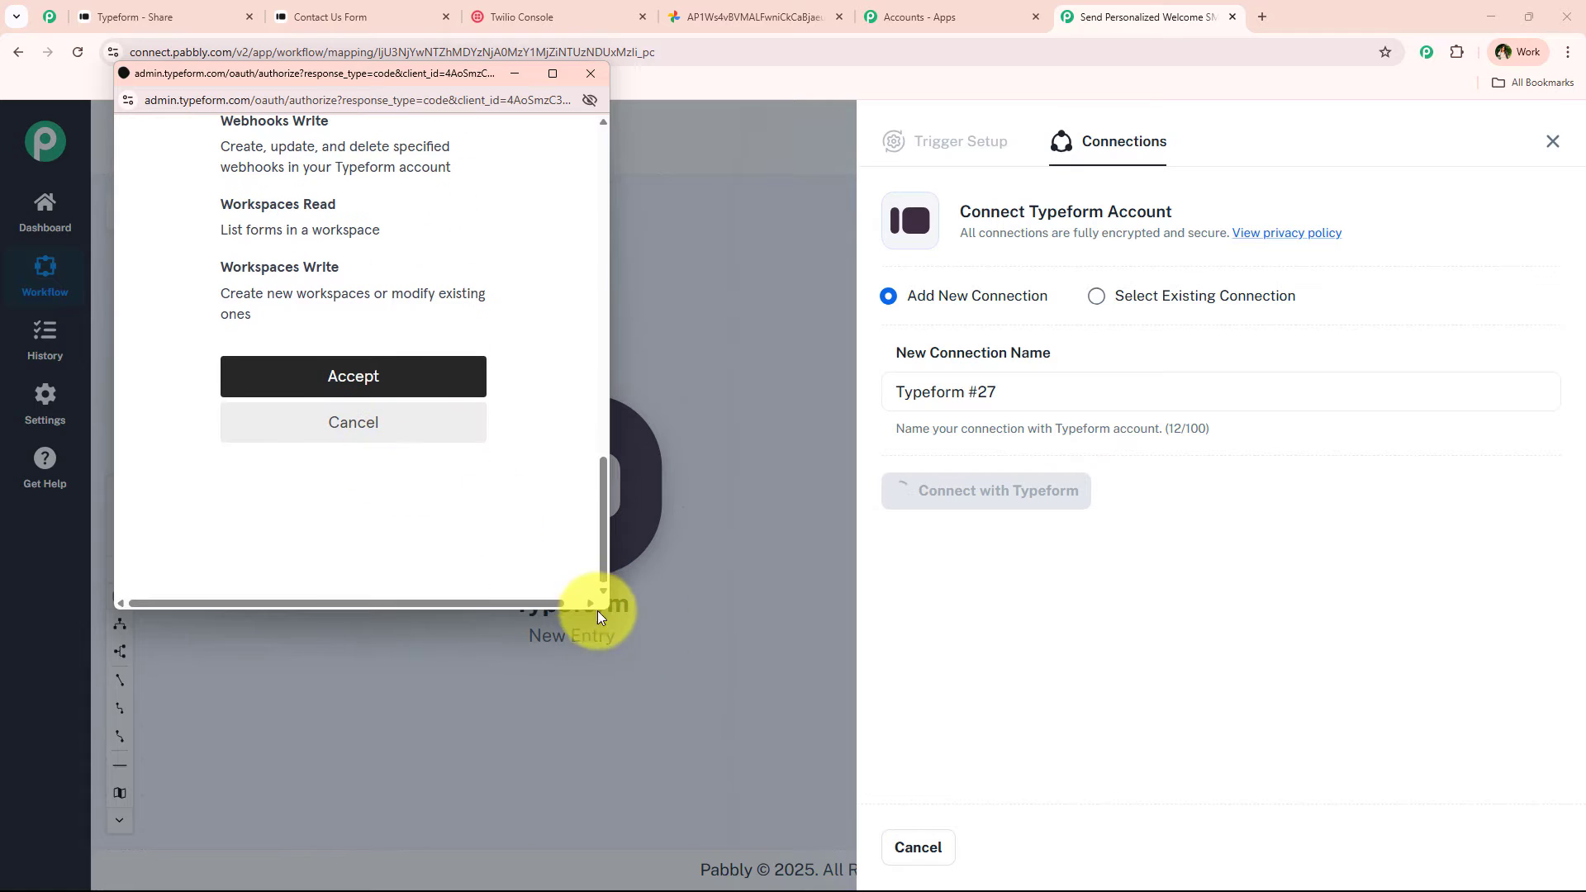
left_click_drag(606, 606, 672, 652)
left_click(508, 340)
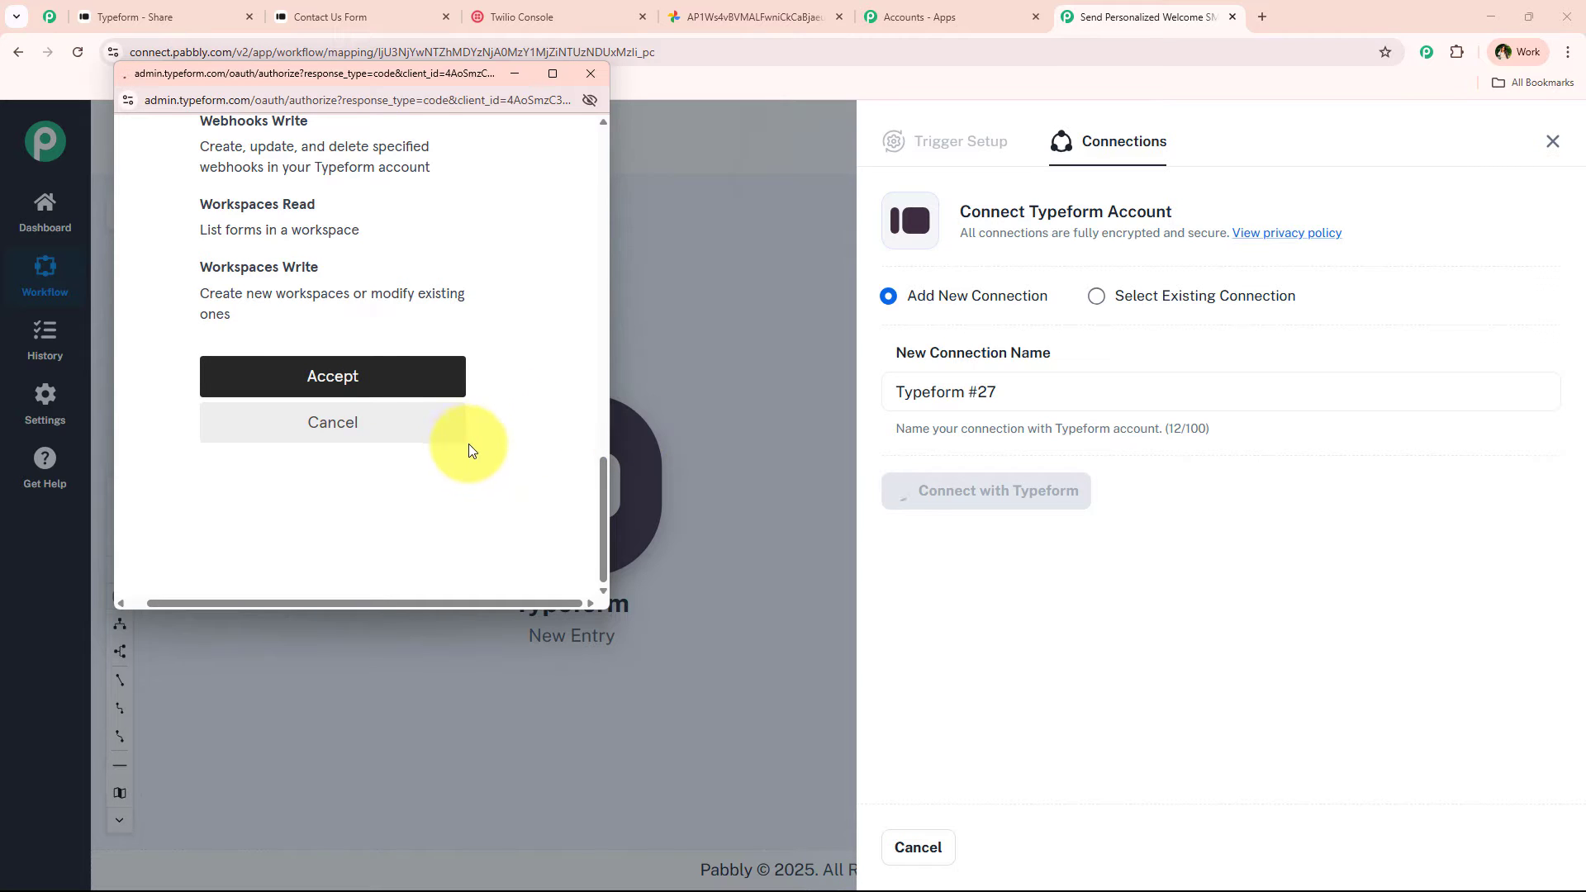
left_click(424, 381)
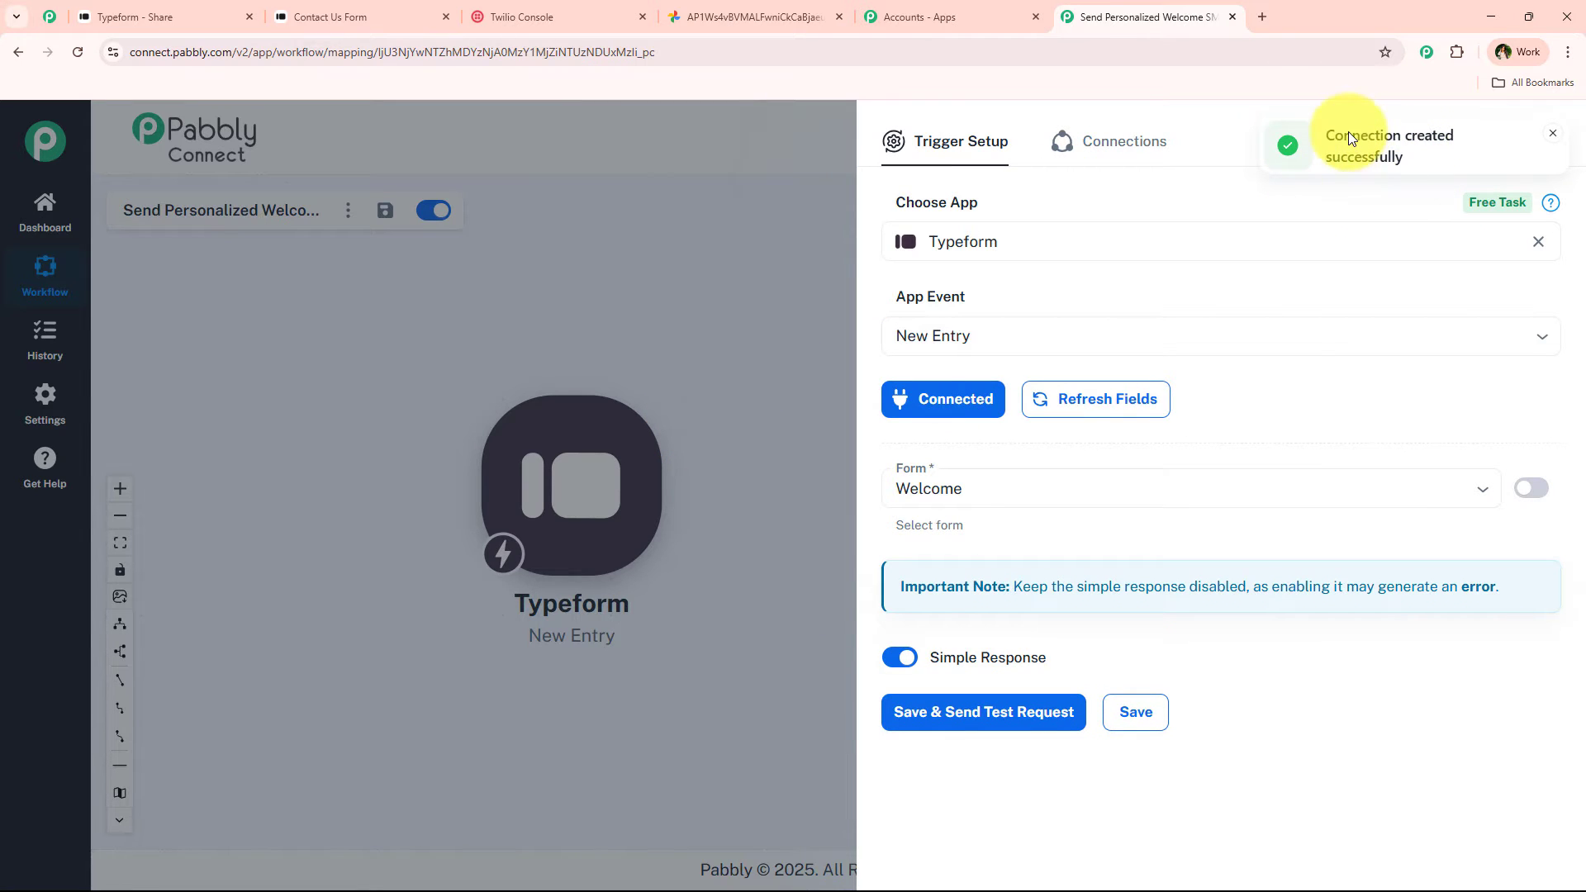
Choose Contact Us Form as the trigger's form, checking its name in Typeform, then save the trigger and send a test request.
left_click(1119, 487)
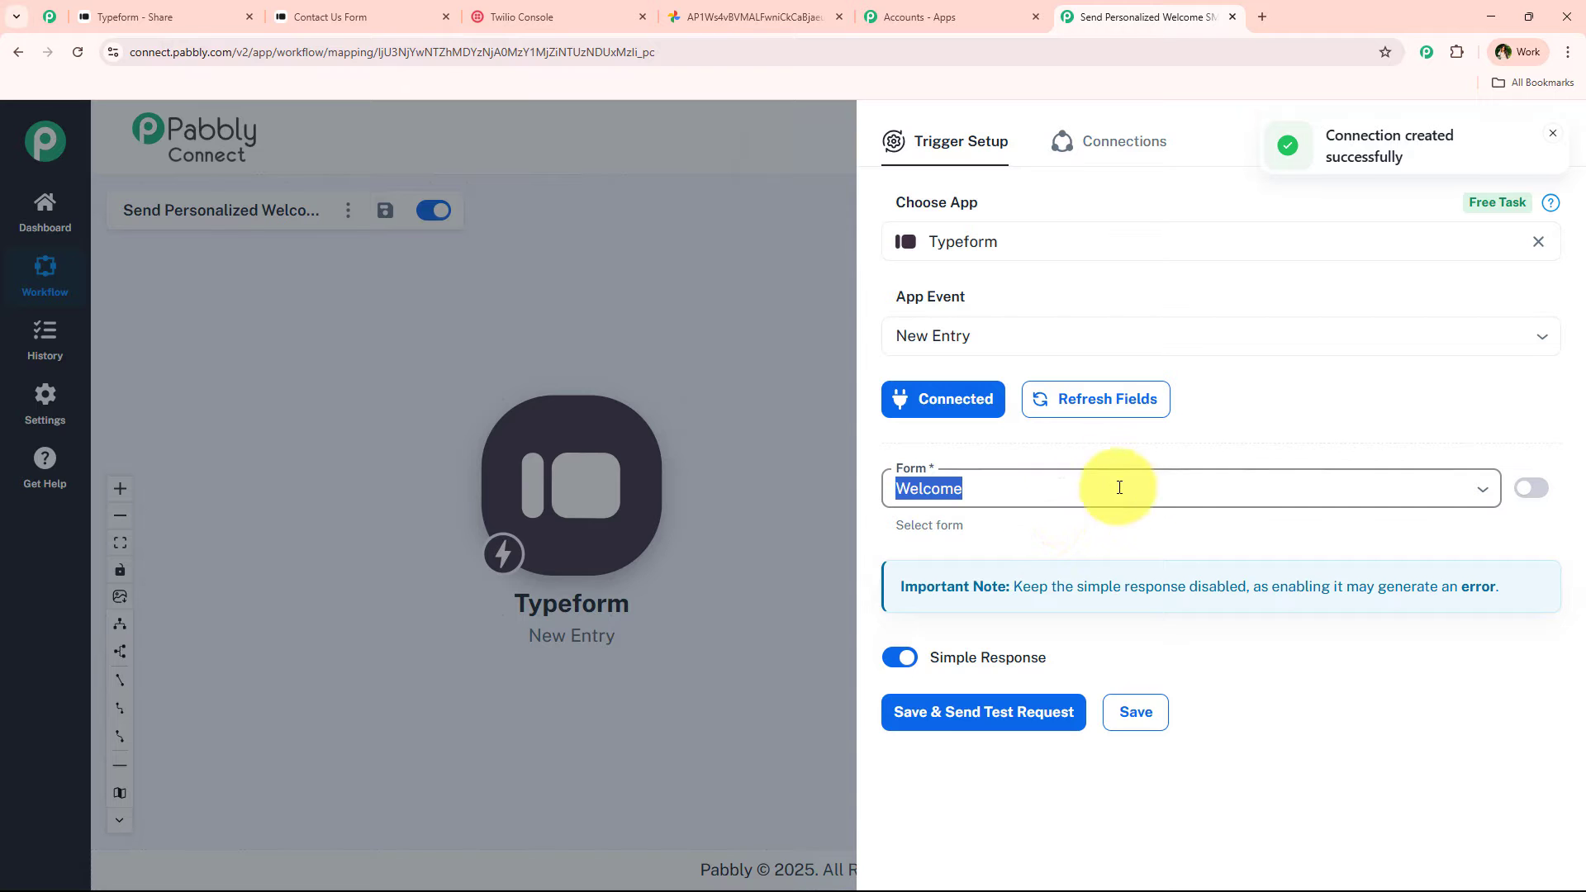
left_click(1099, 504)
left_click(1116, 457)
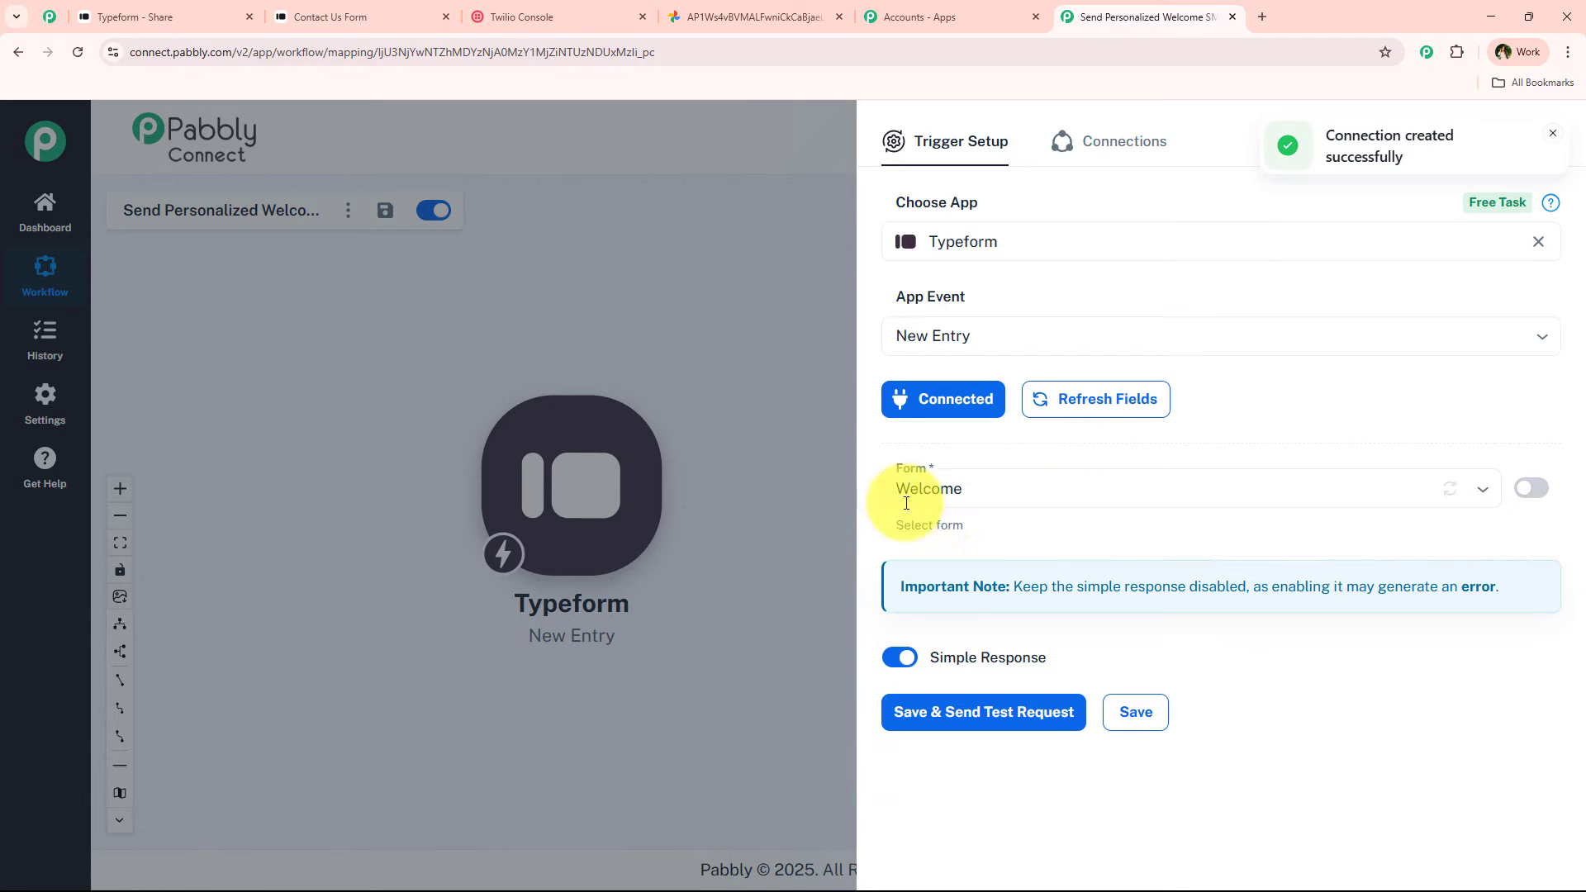
left_click(326, 16)
left_click(219, 12)
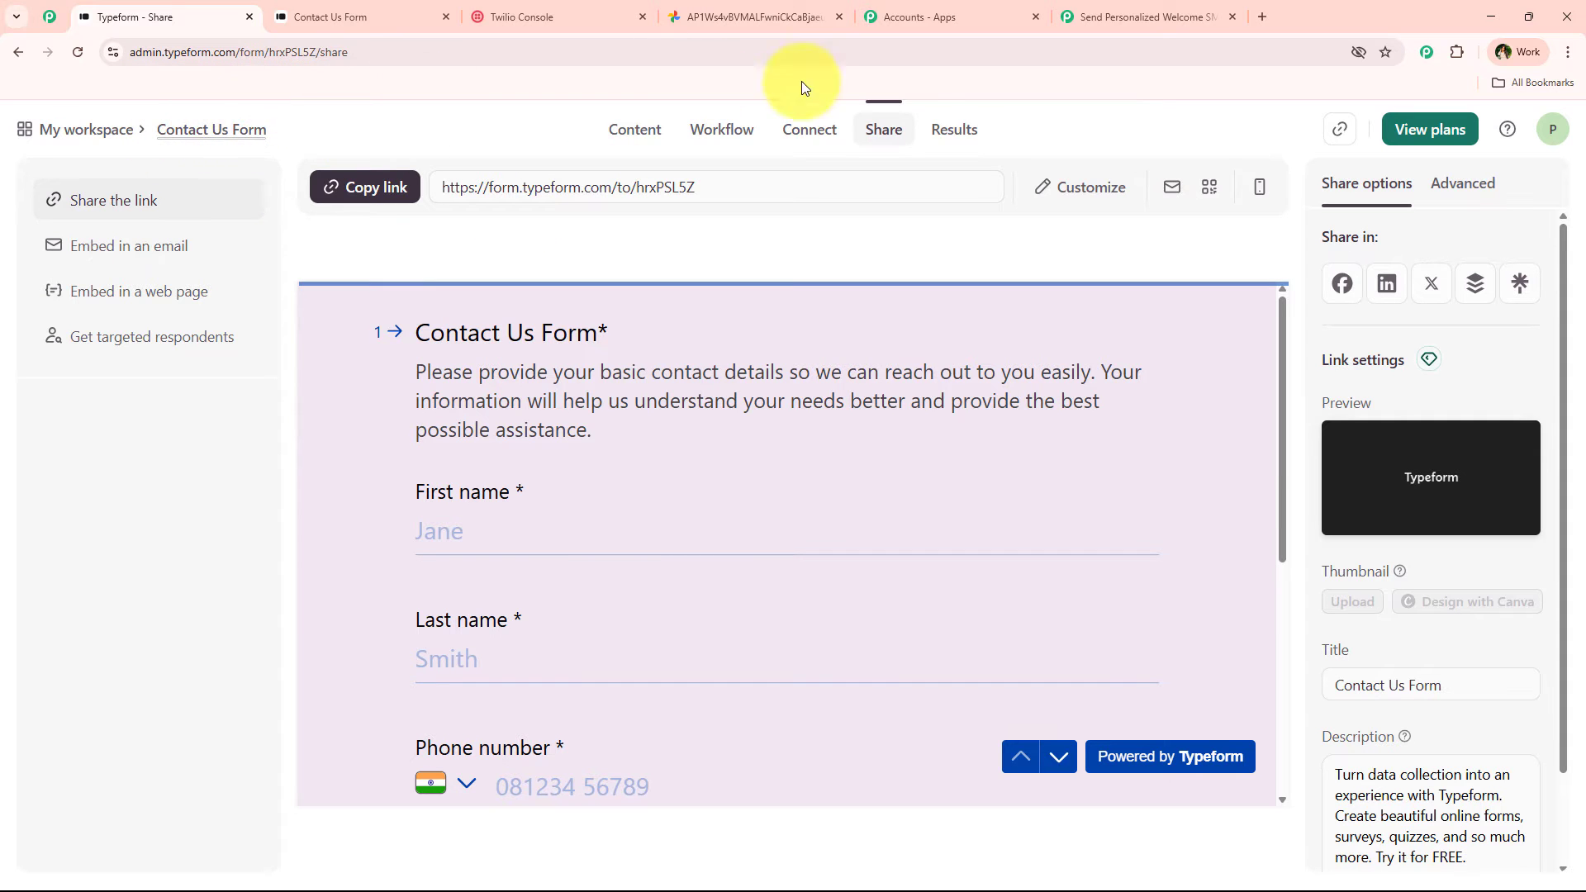
left_click(1102, 17)
left_click(940, 501)
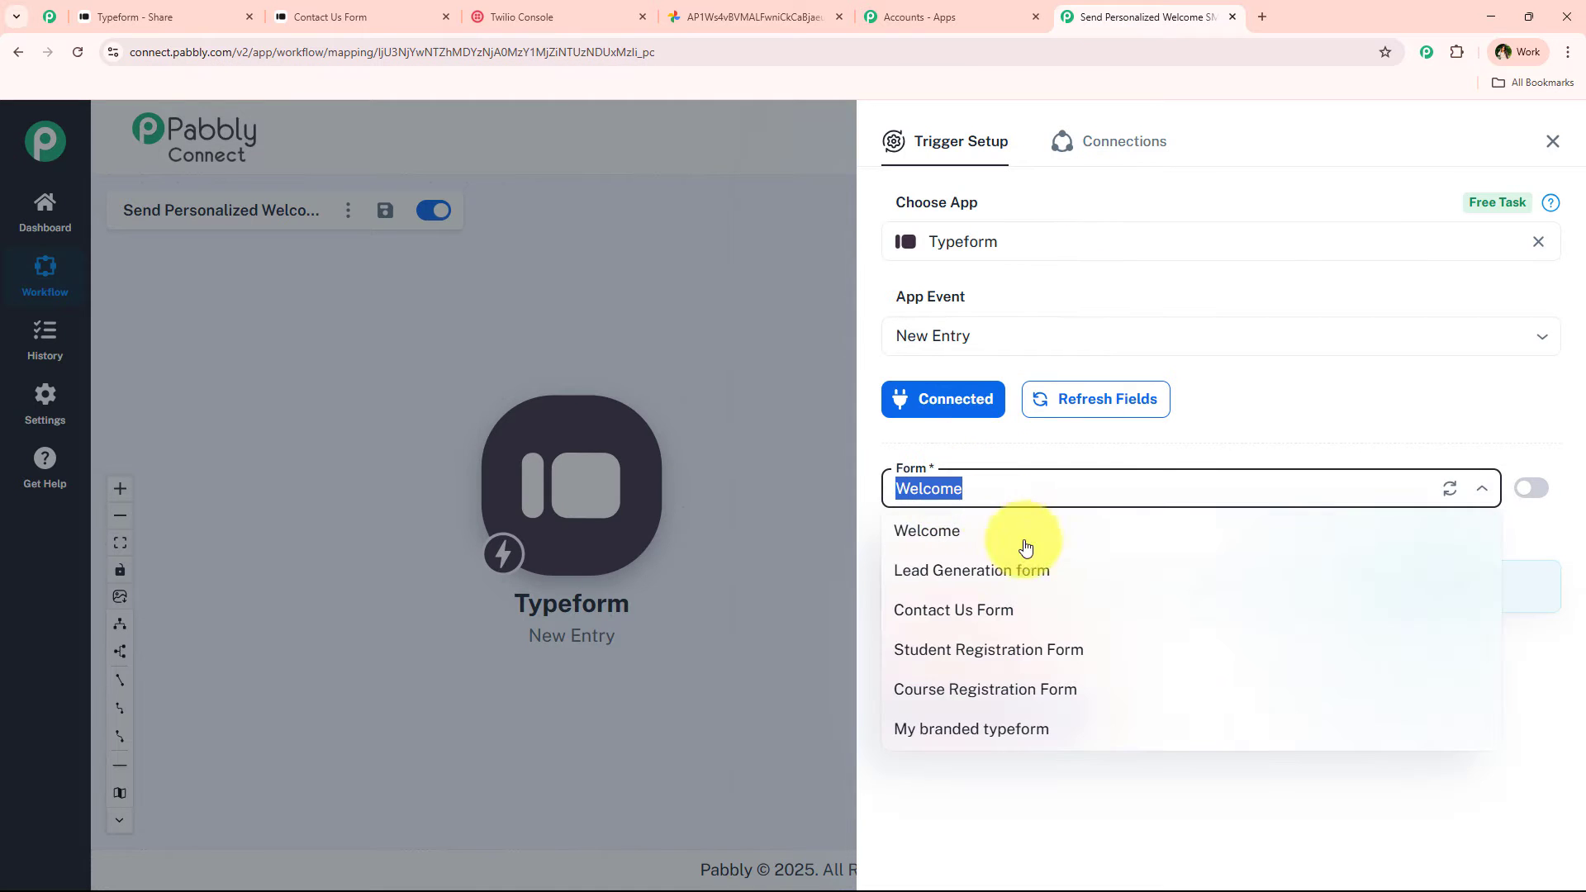
left_click(980, 609)
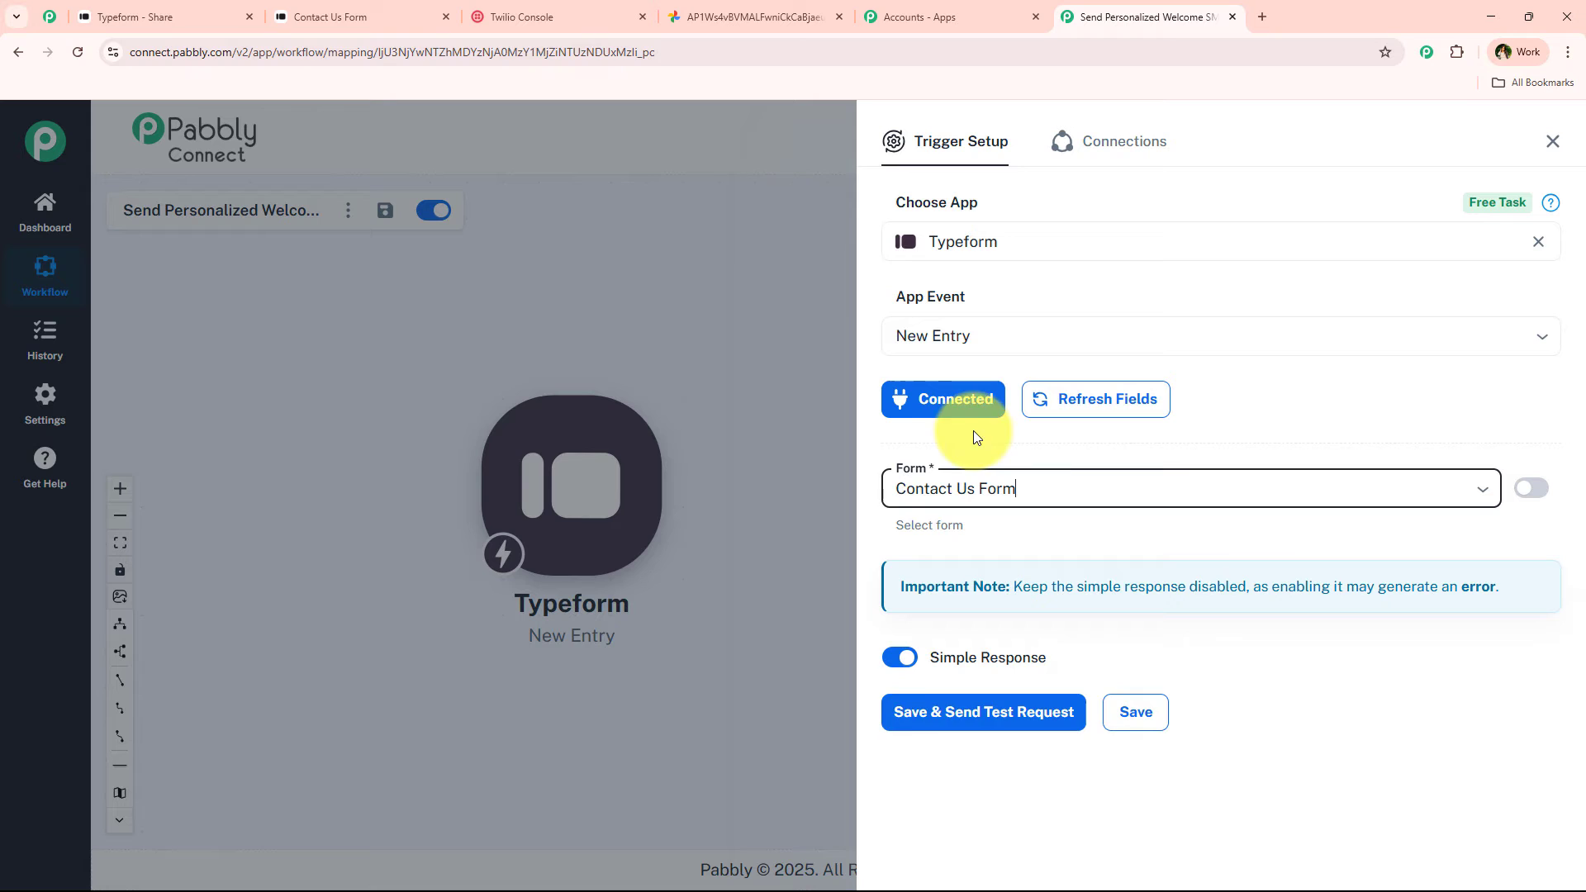
left_click(978, 708)
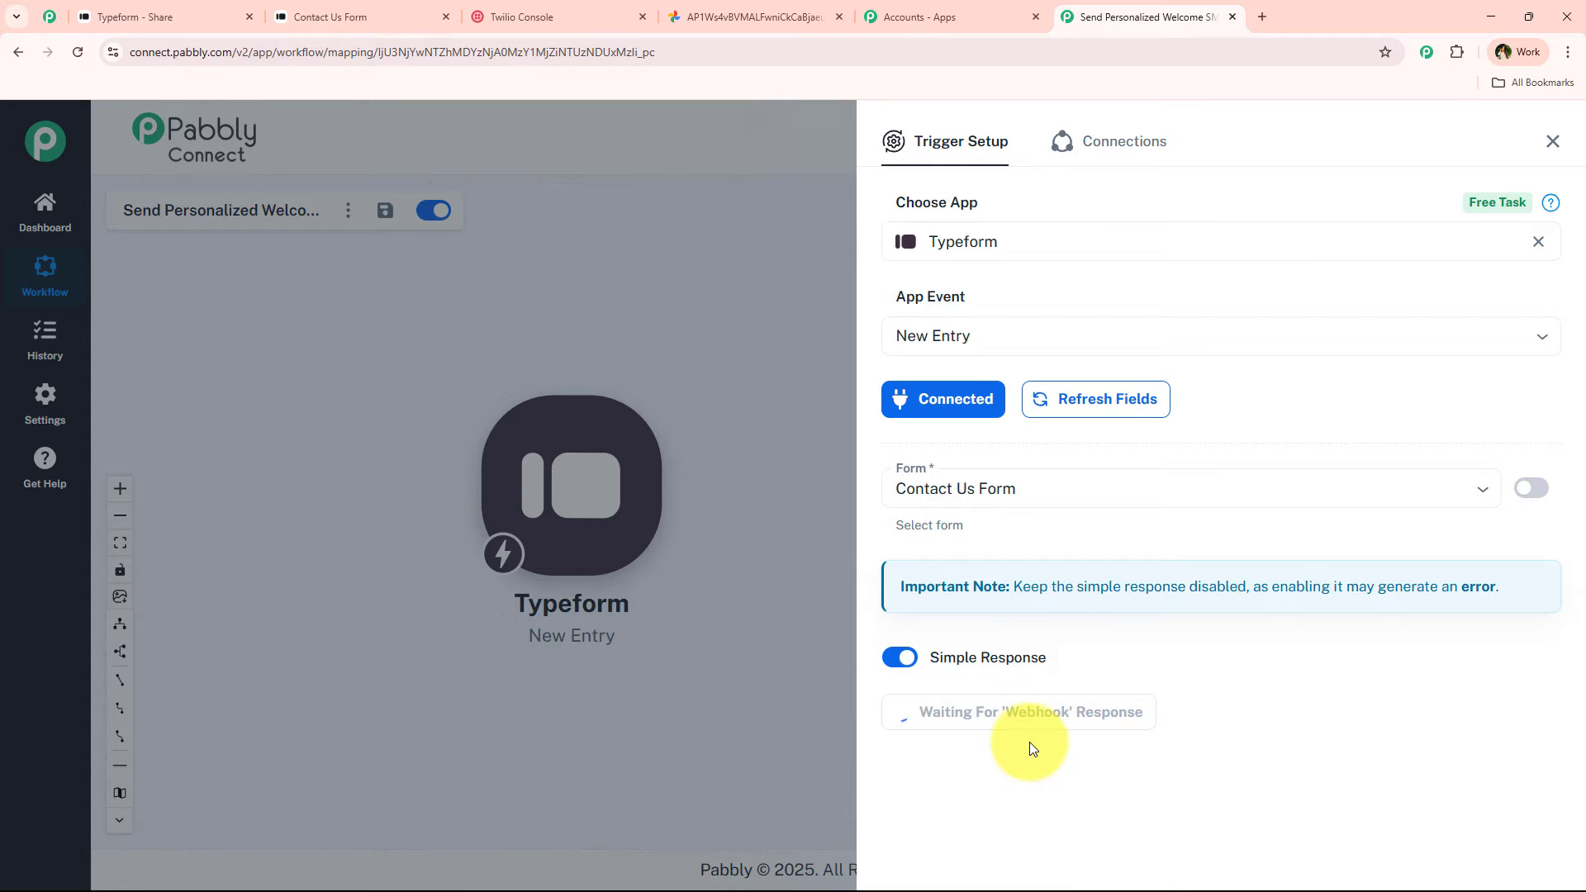
Close the already submitted form page, copy the Contact Us Form share link from Typeform and open it in a new browser tab.
left_click(357, 11)
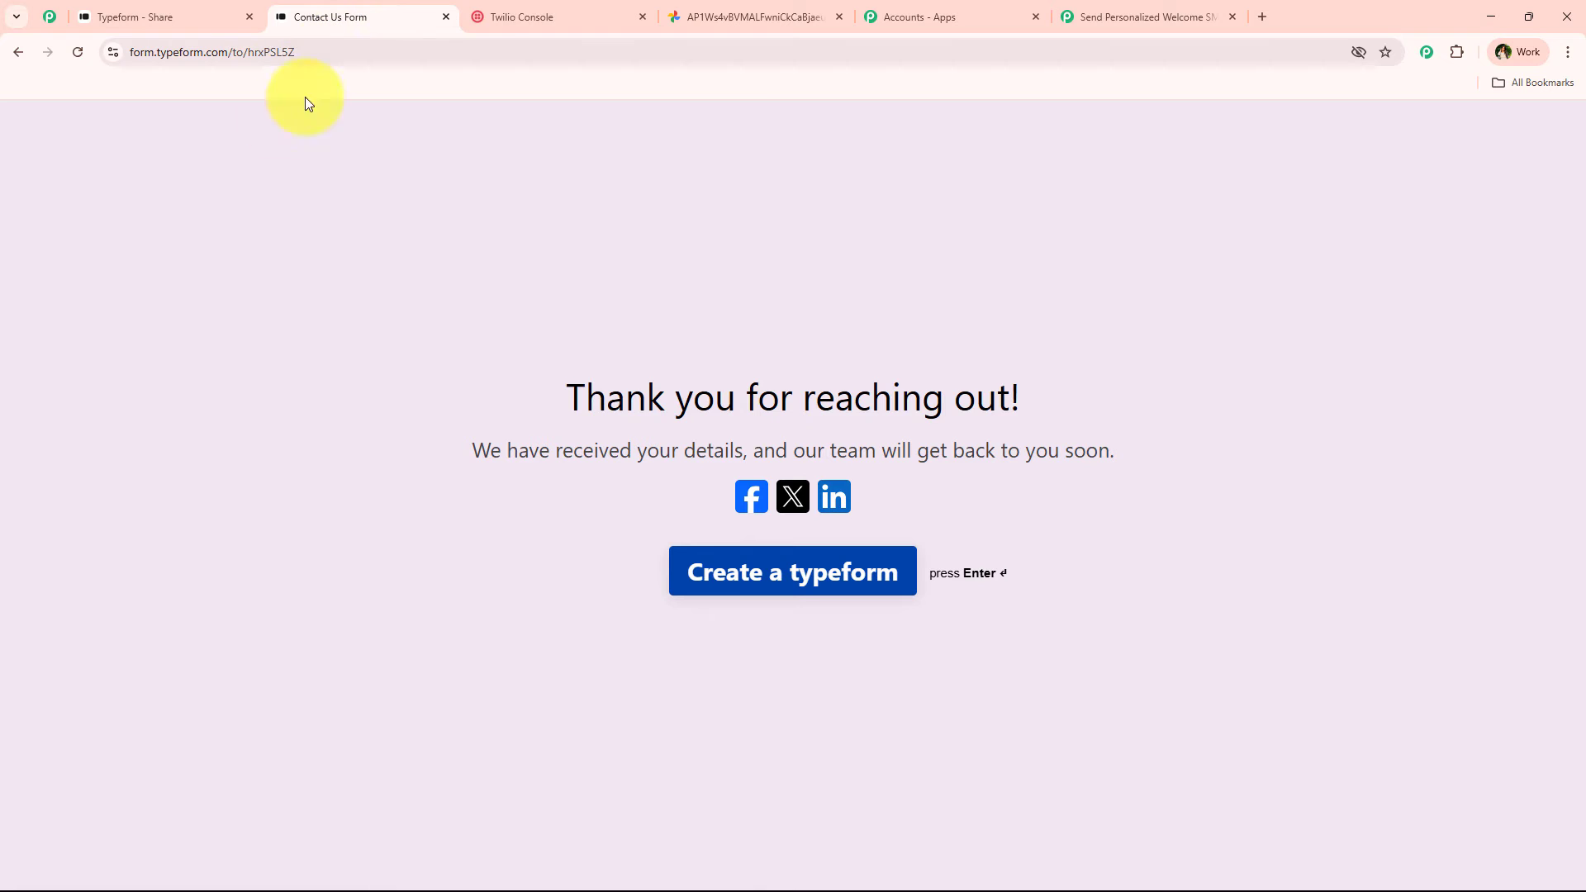
left_click(446, 16)
left_click(132, 17)
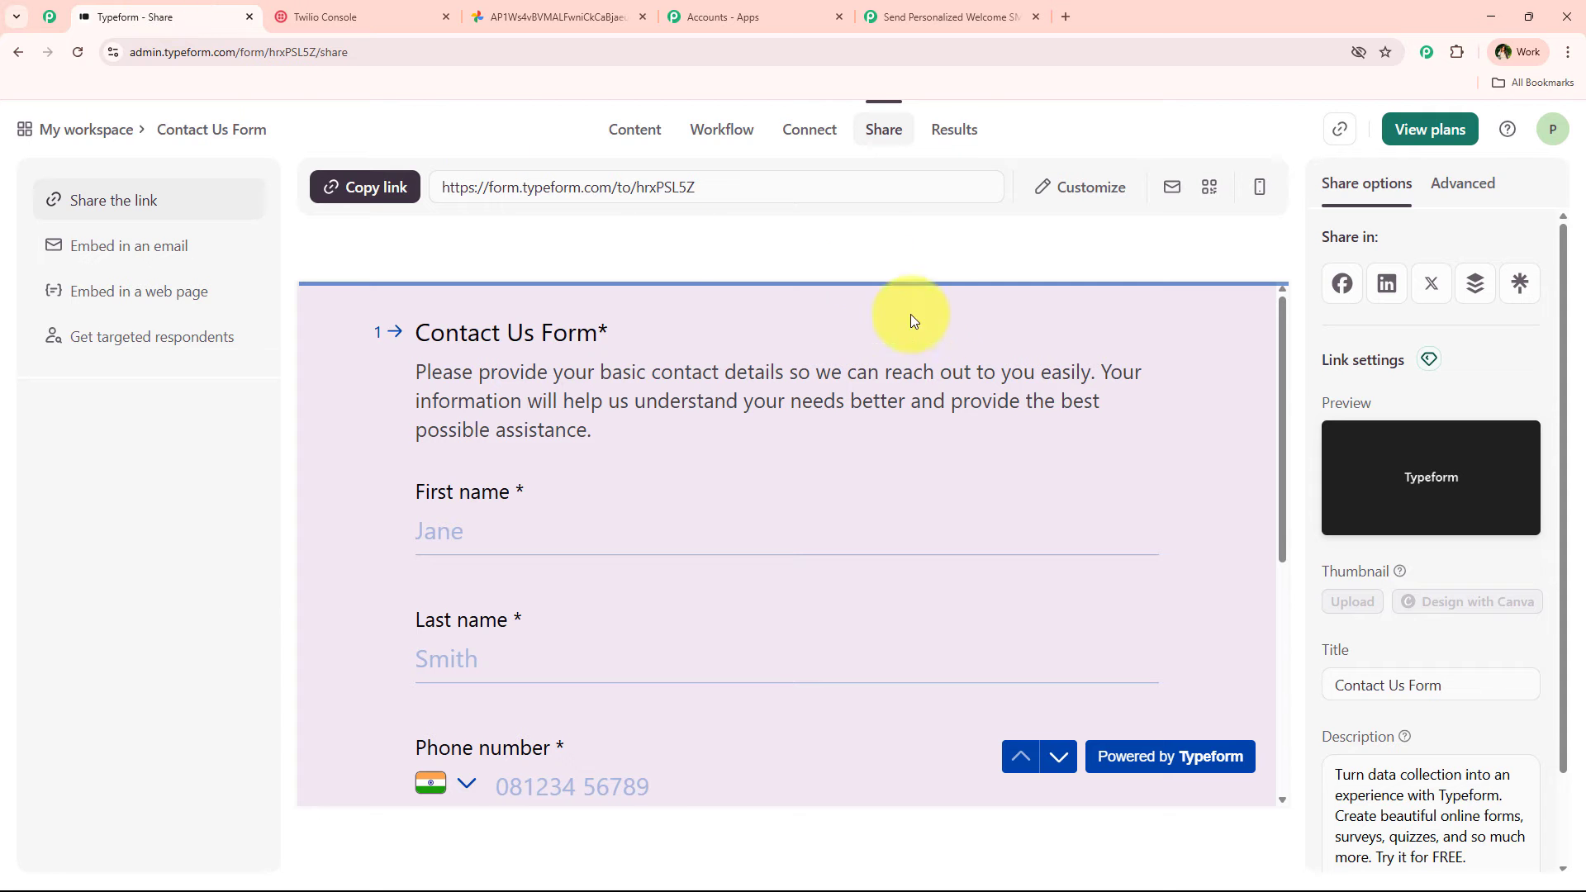
left_click(355, 187)
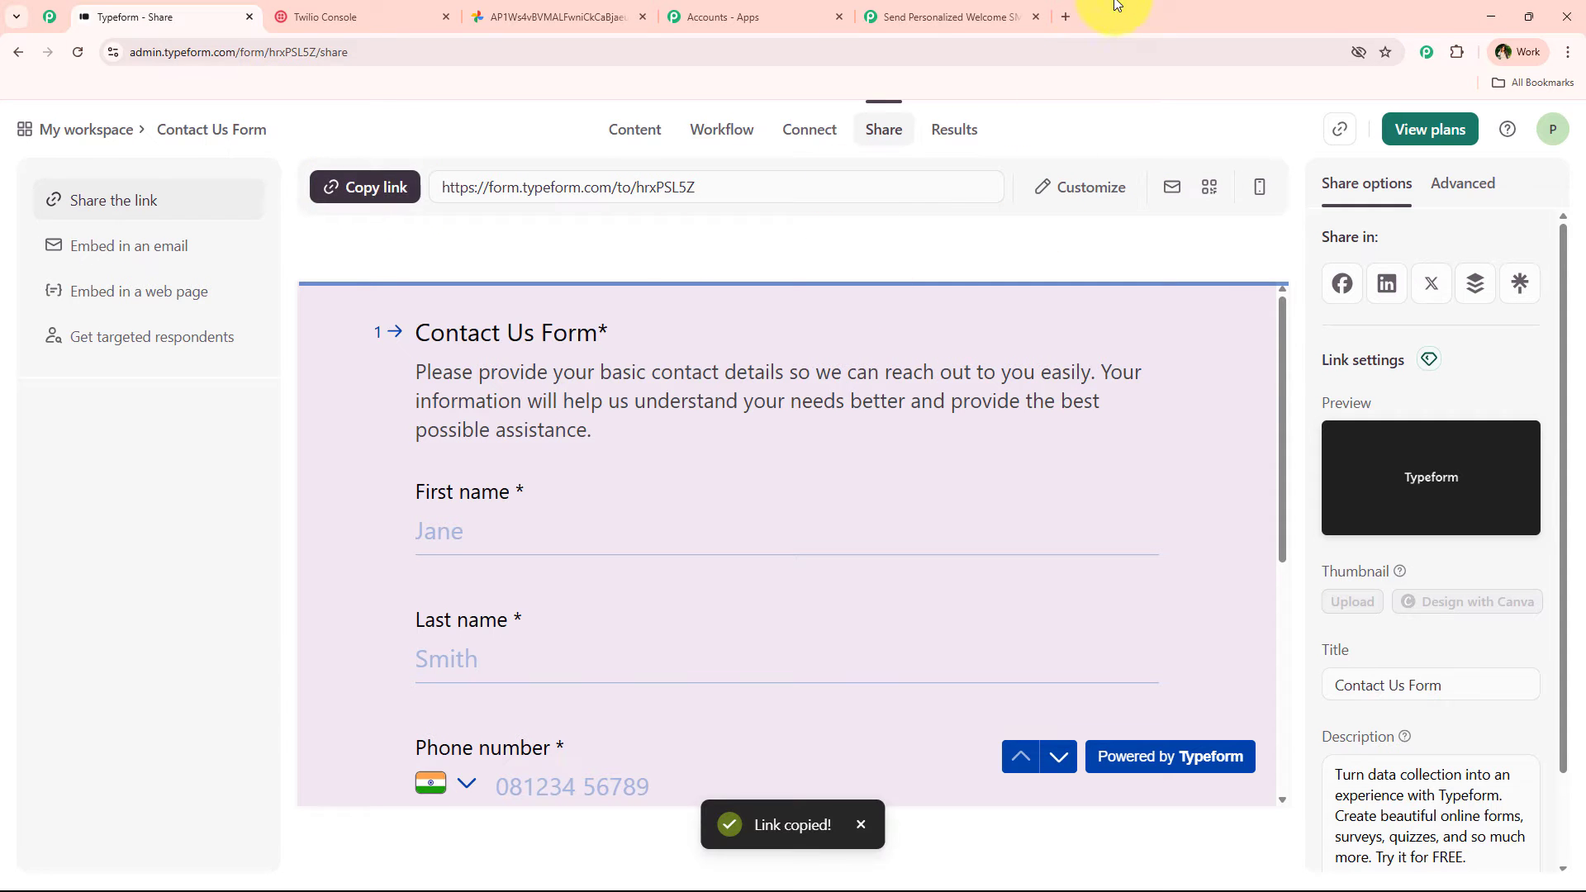
left_click(1065, 17)
key("ctrl+v")
key("Return")
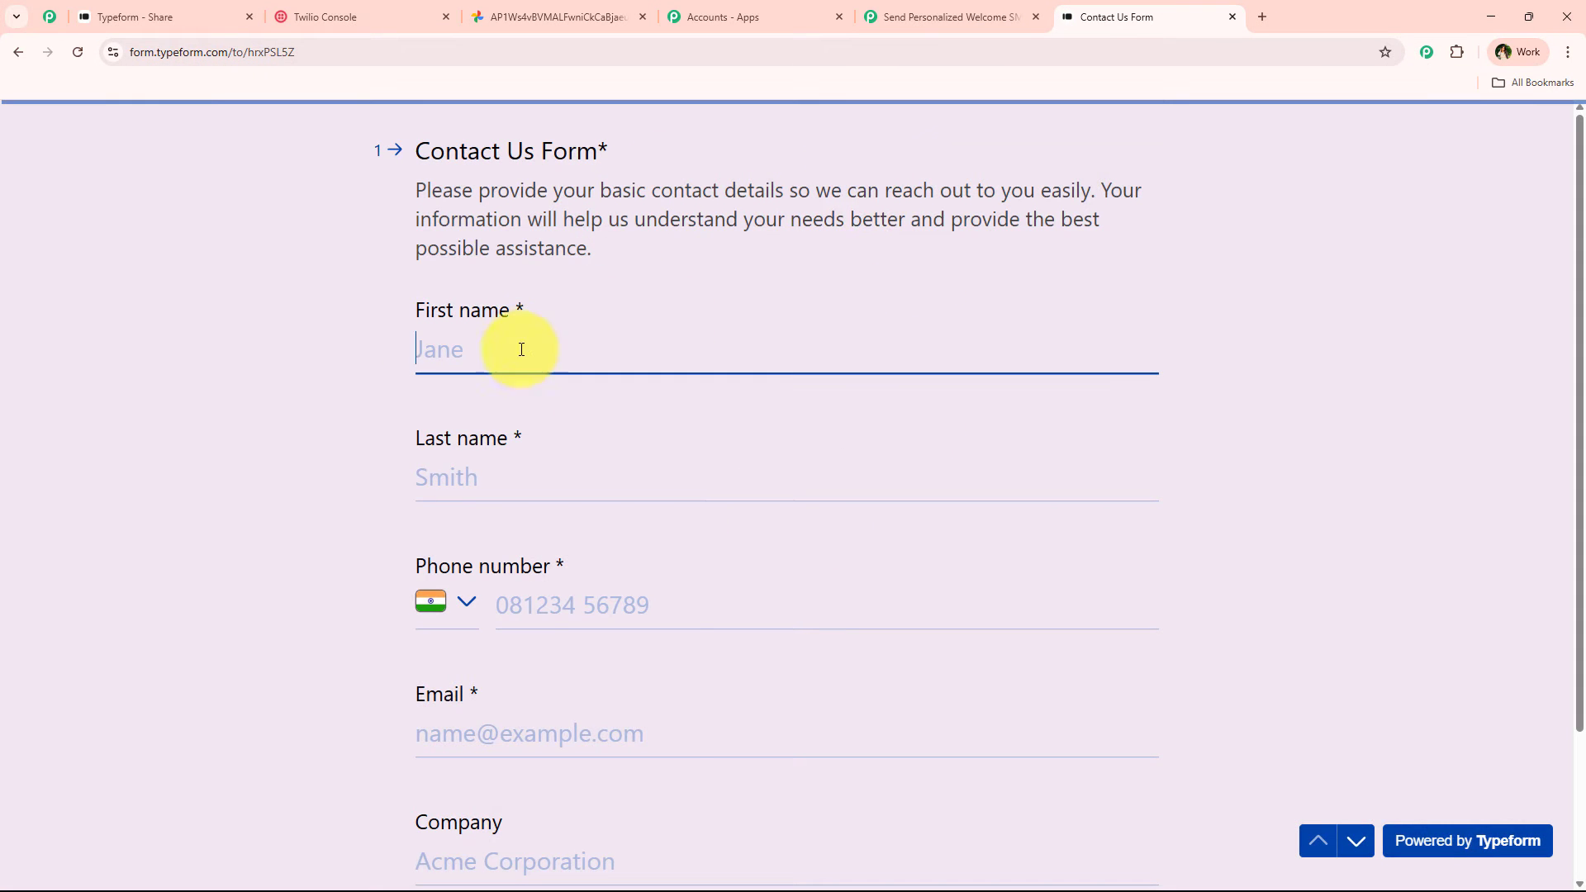
Autofill the sample lead's first name, last name, phone number and email in the form, and enter Pab Con as the company.
left_click(503, 357)
left_click(622, 410)
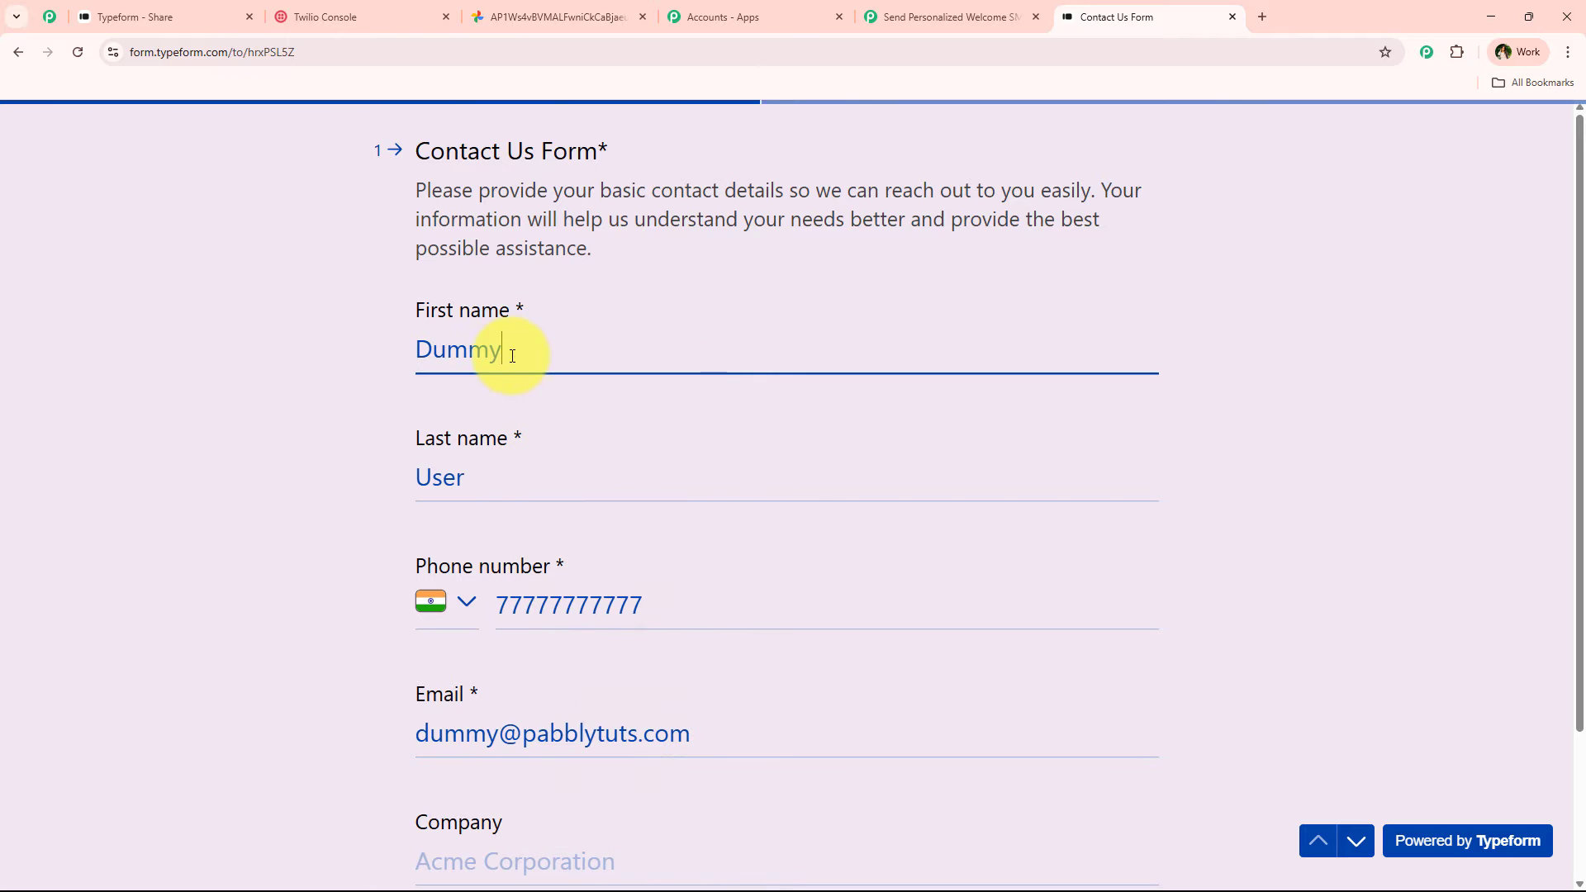
scroll(444, 454, "down", 2)
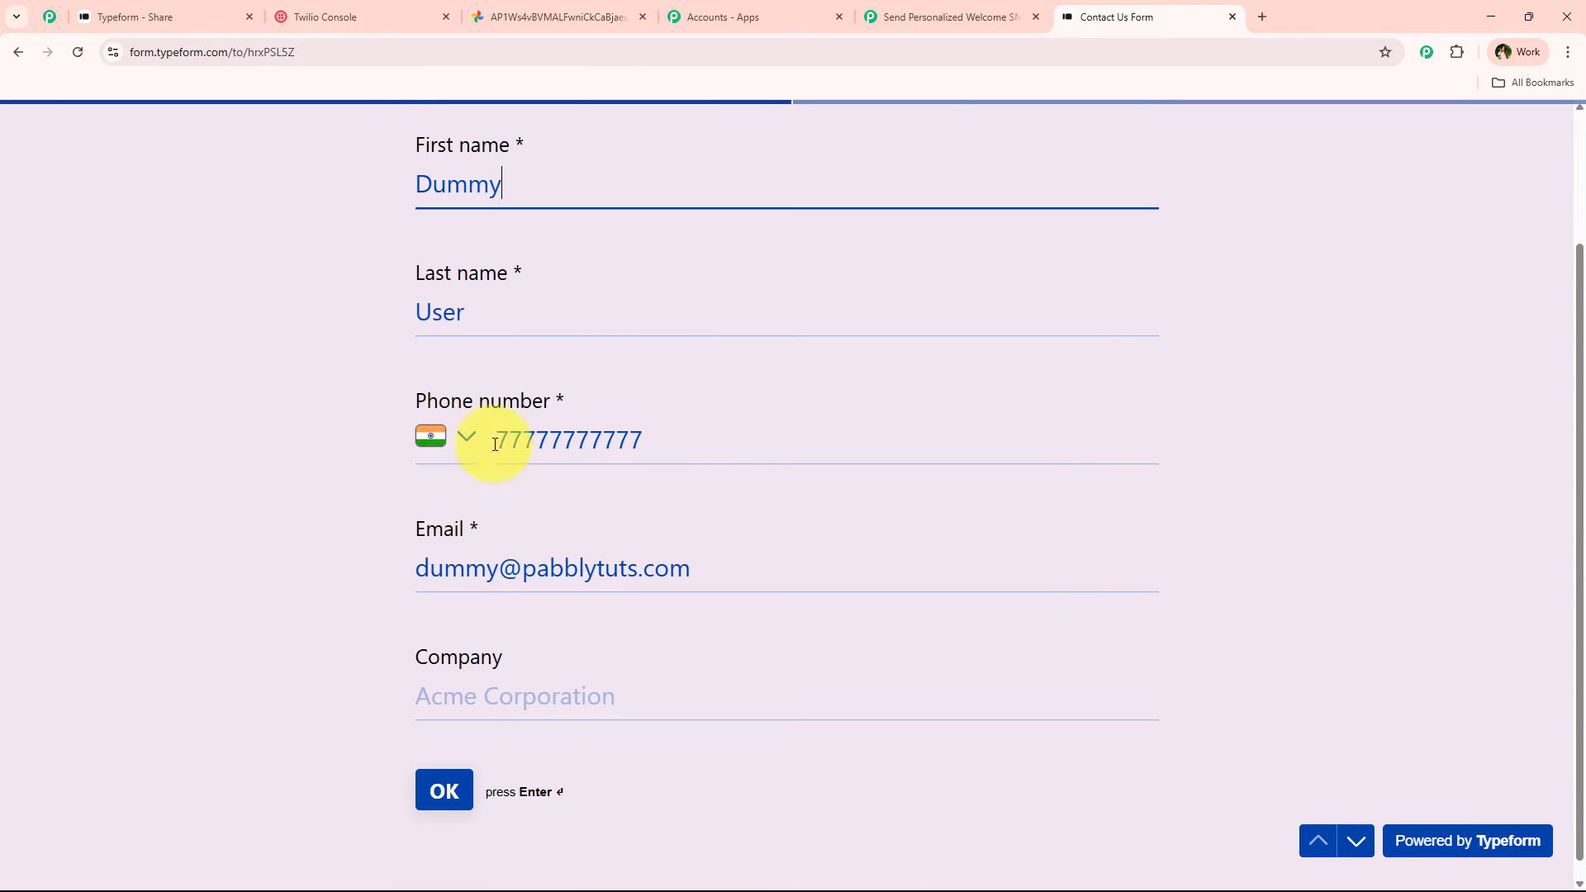
left_click(475, 696)
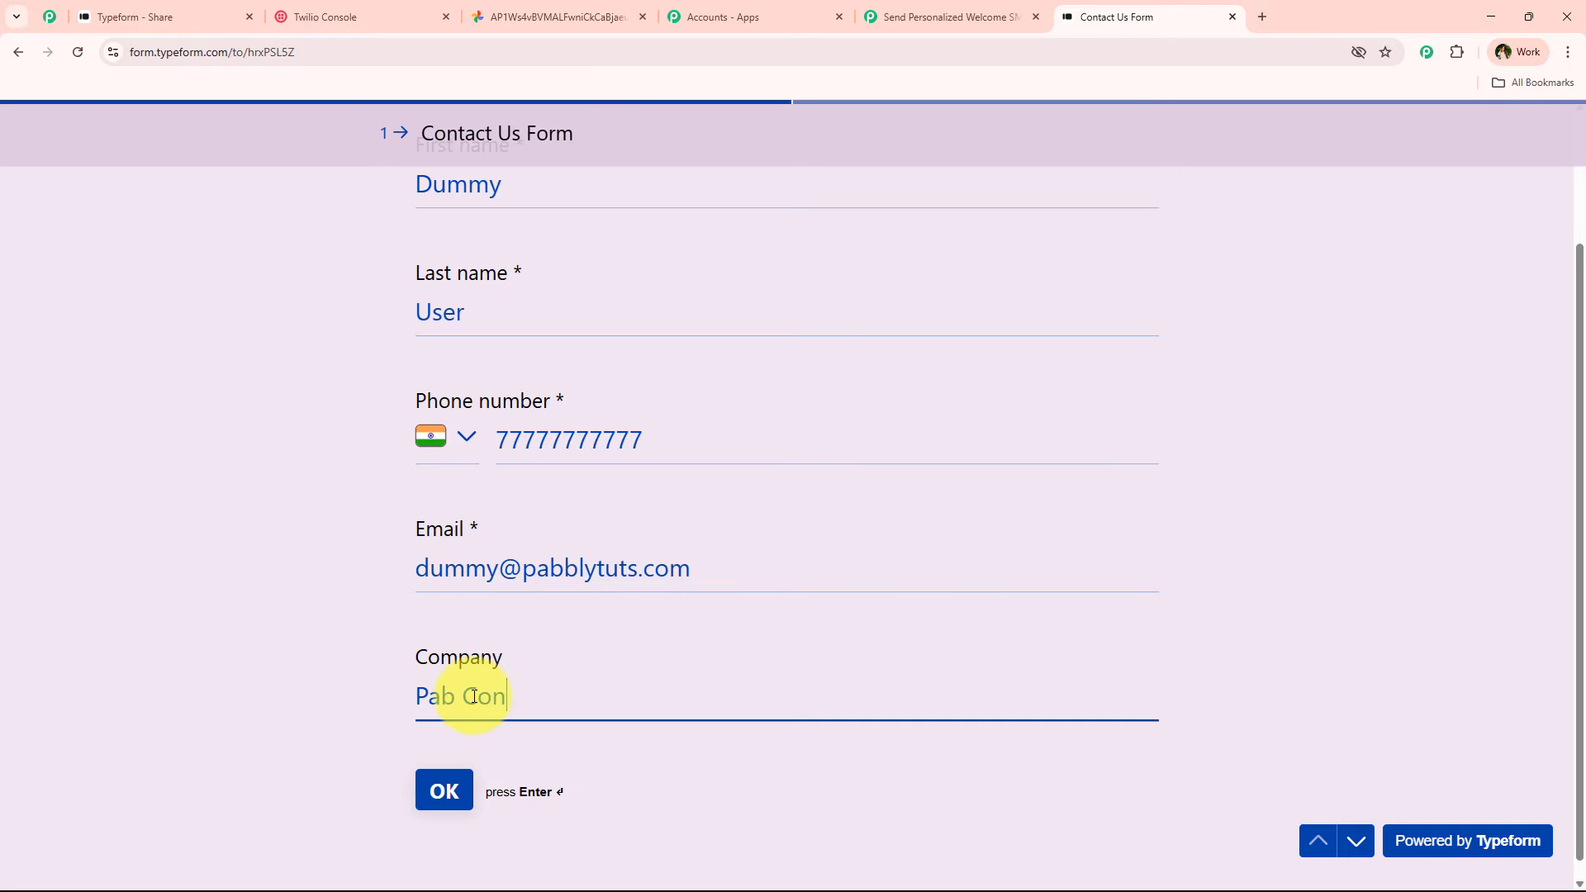
key("Return")
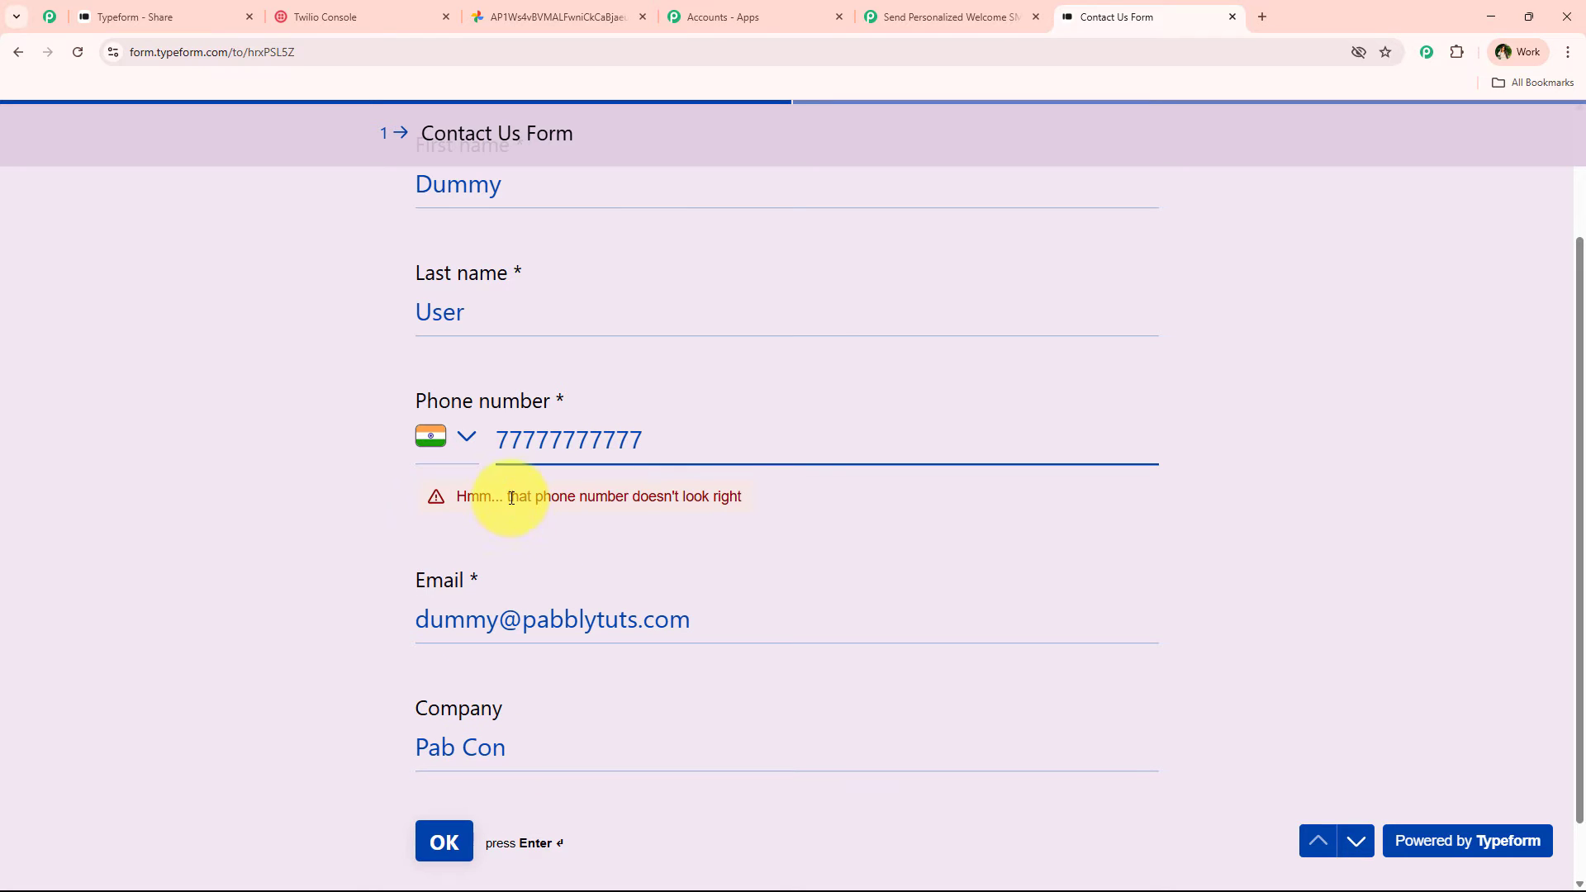
Correct the lead's phone number by removing the extra last digit and continue to the Address Details page.
left_click_drag(511, 498, 796, 504)
left_click(669, 438)
key("BackSpace")
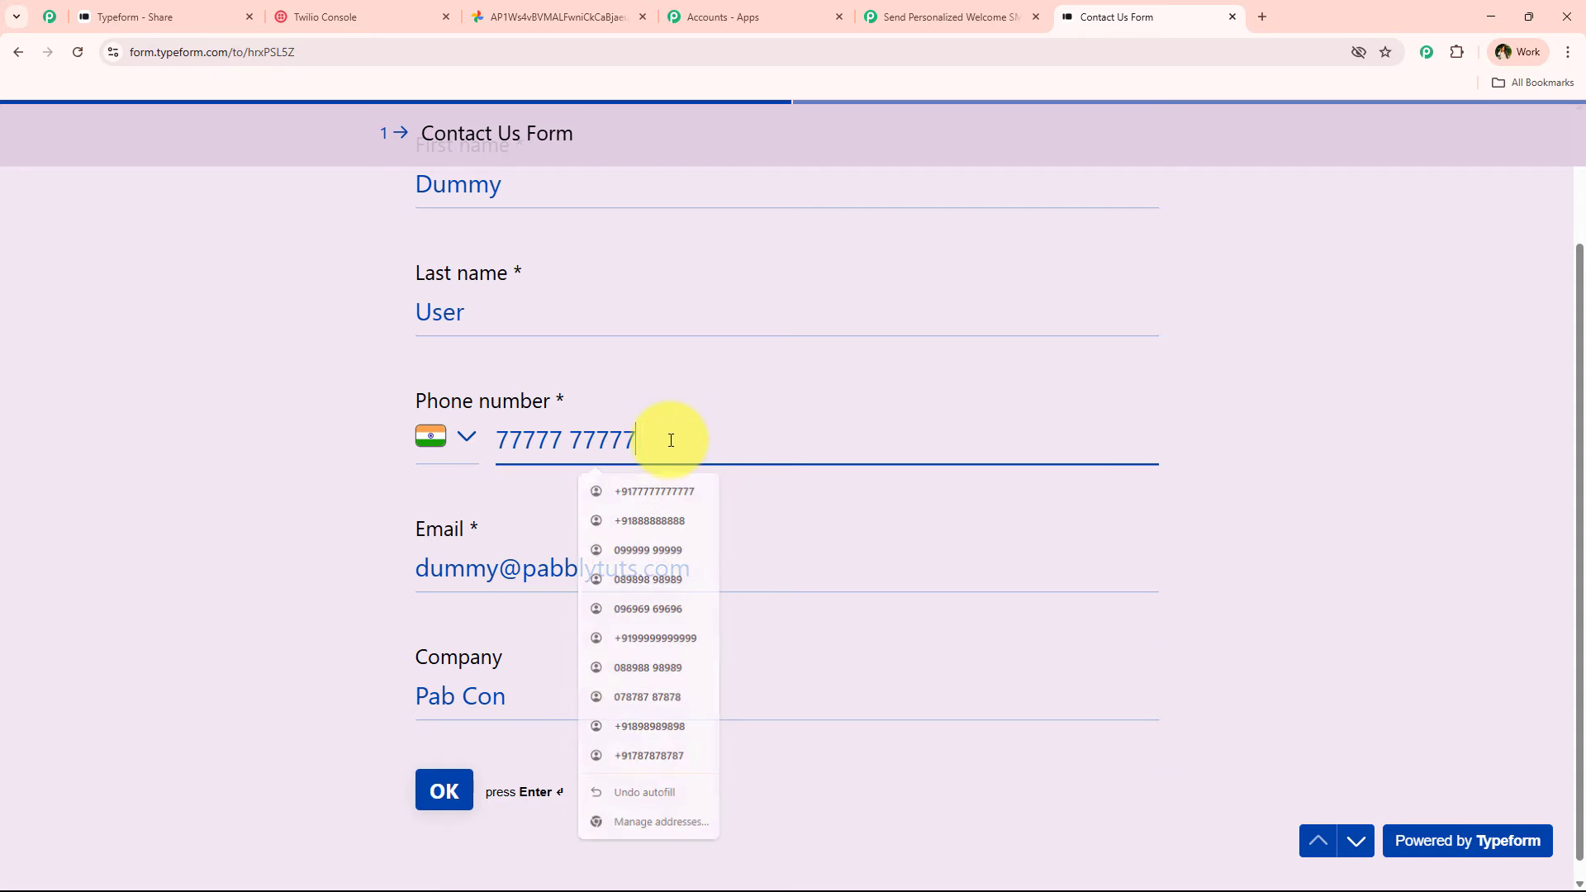
left_click(446, 791)
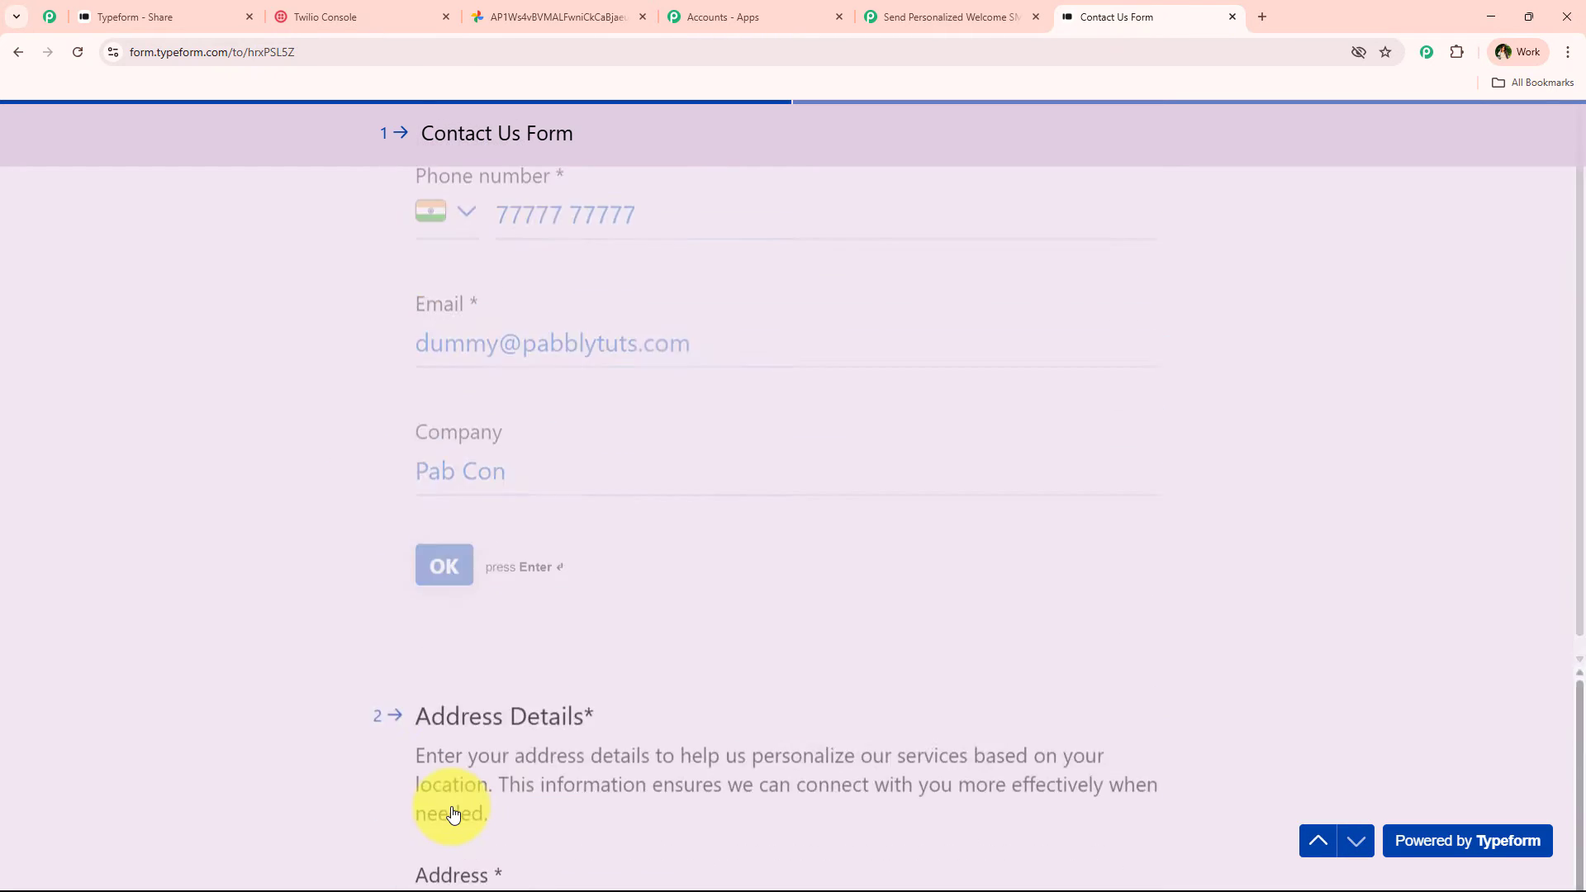
Autofill the sample lead's street address, city, state, postal code and country on the Address Details page, leaving address line 2 empty.
left_click(495, 347)
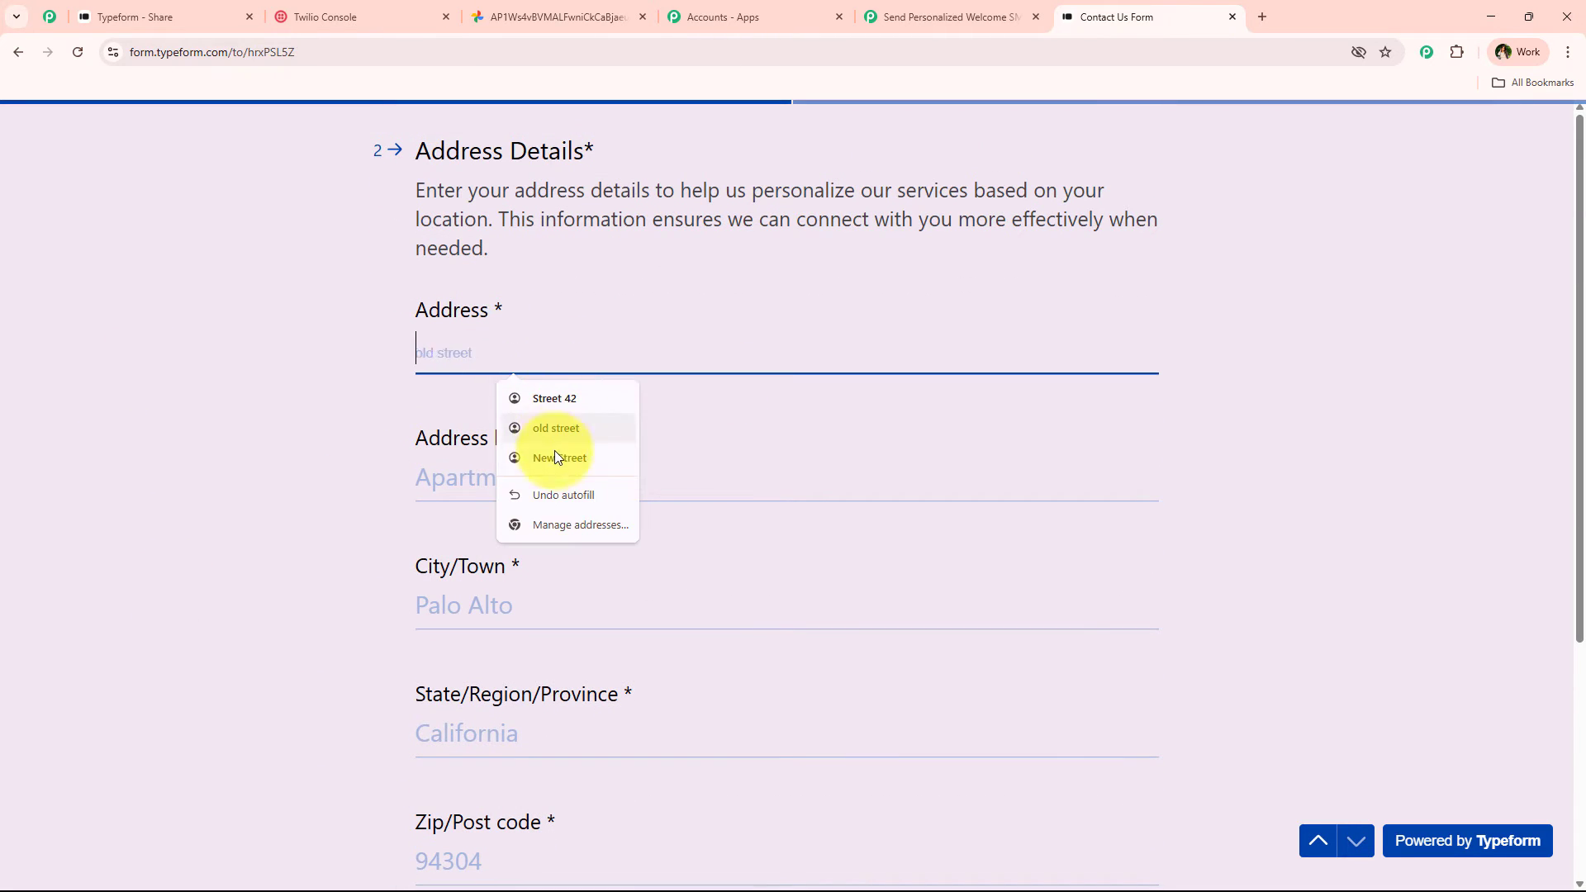
left_click(555, 456)
left_click(495, 481)
left_click(474, 605)
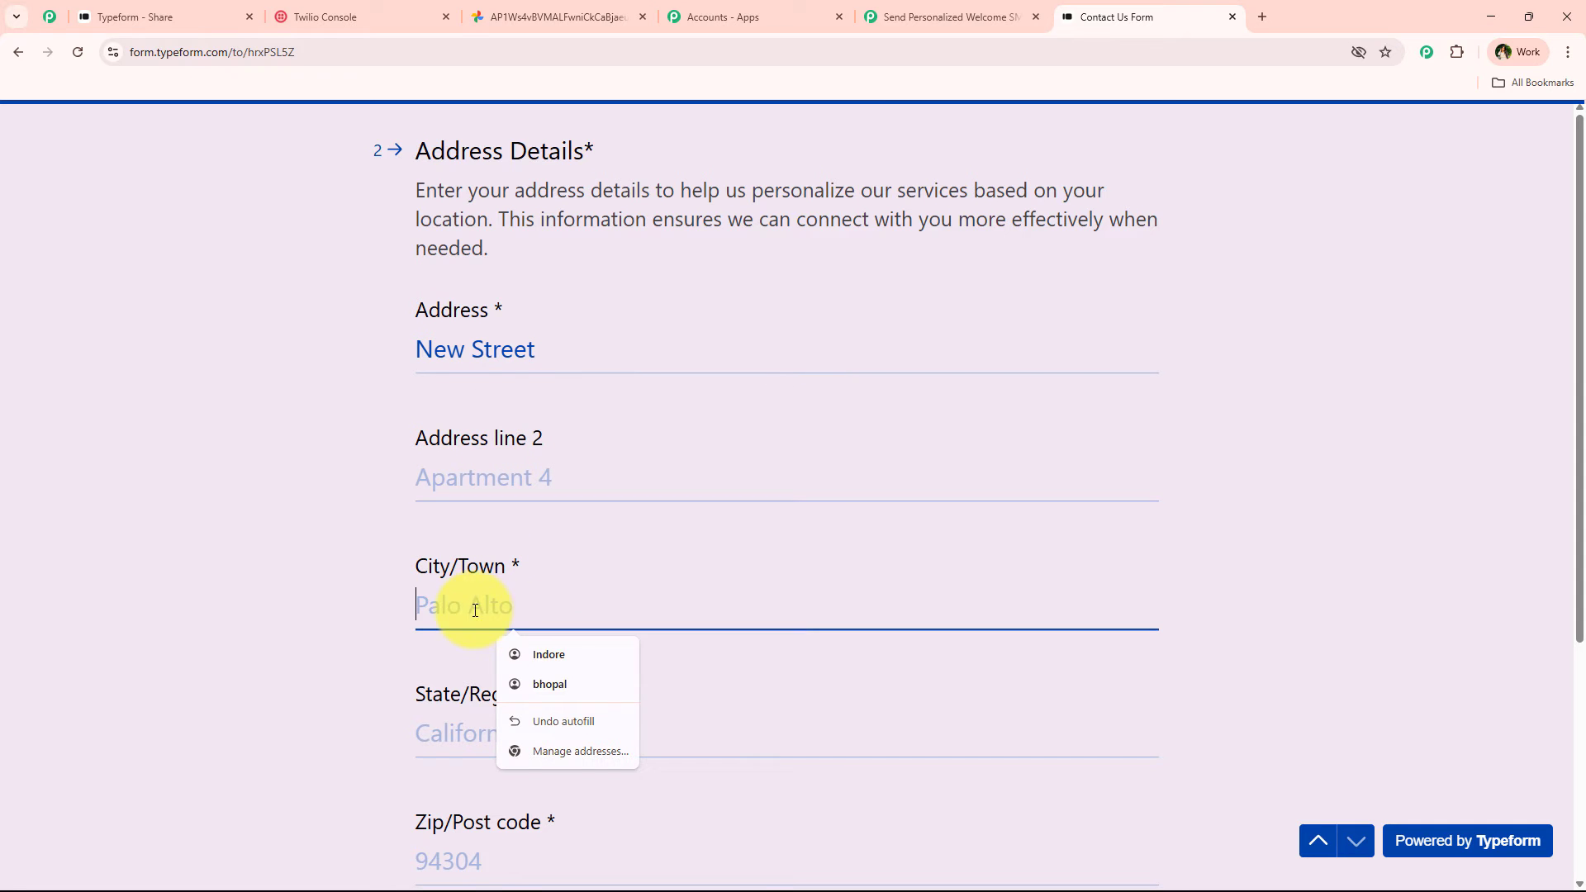
left_click(585, 682)
scroll(496, 632, "down", 3)
left_click(516, 488)
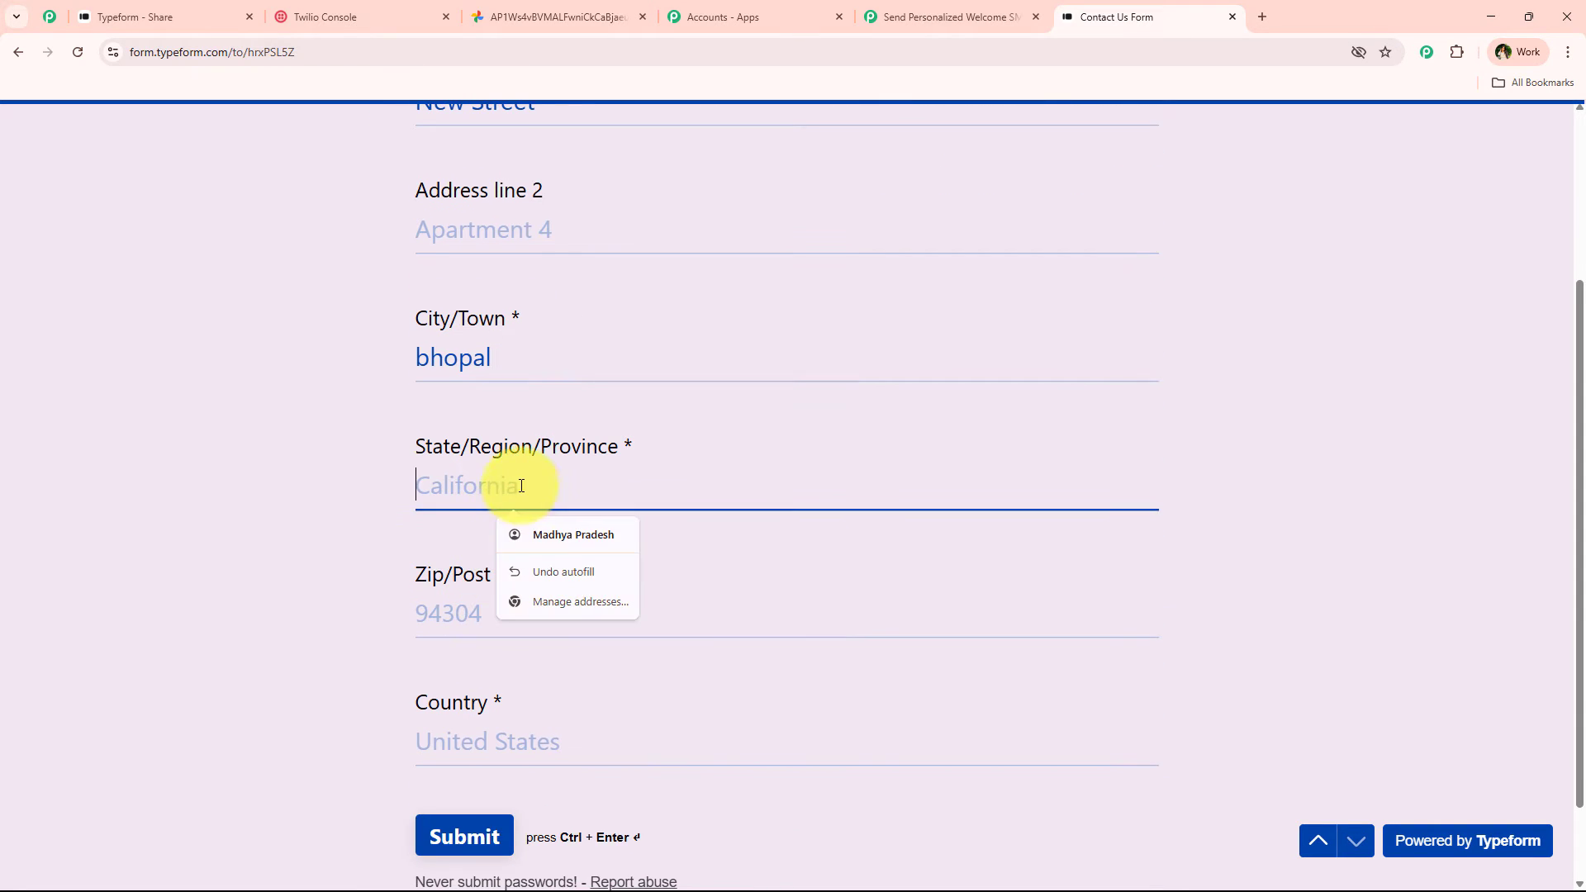
left_click(553, 534)
left_click(557, 686)
left_click(477, 745)
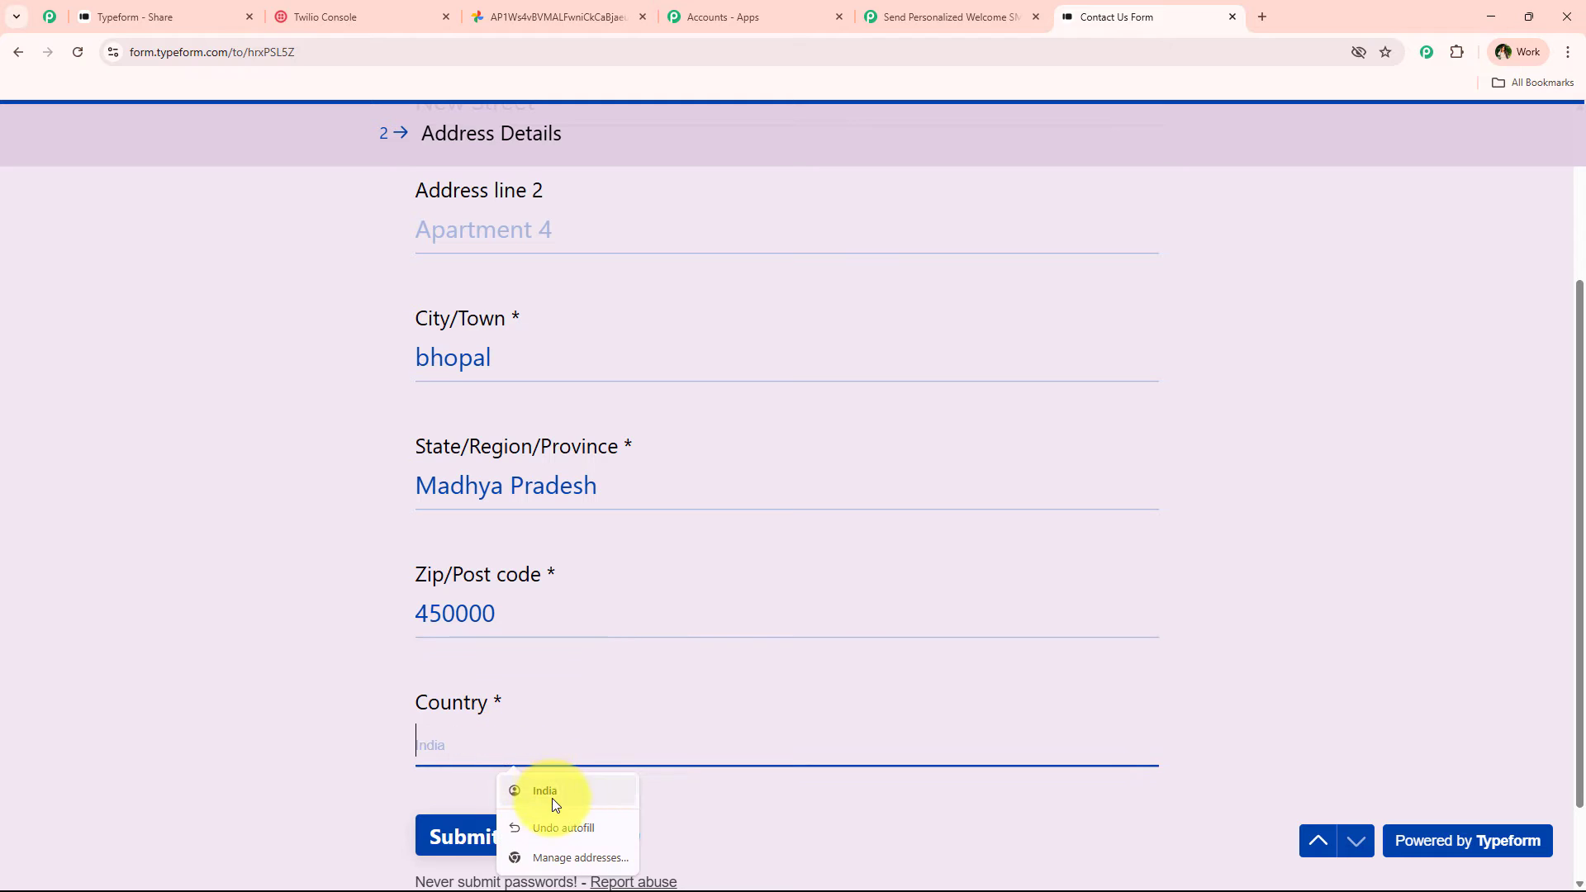
left_click(552, 798)
Recheck the lead's contact details, return to the Address Details page, submit the form and read the thank-you message.
scroll(389, 555, "up", 10)
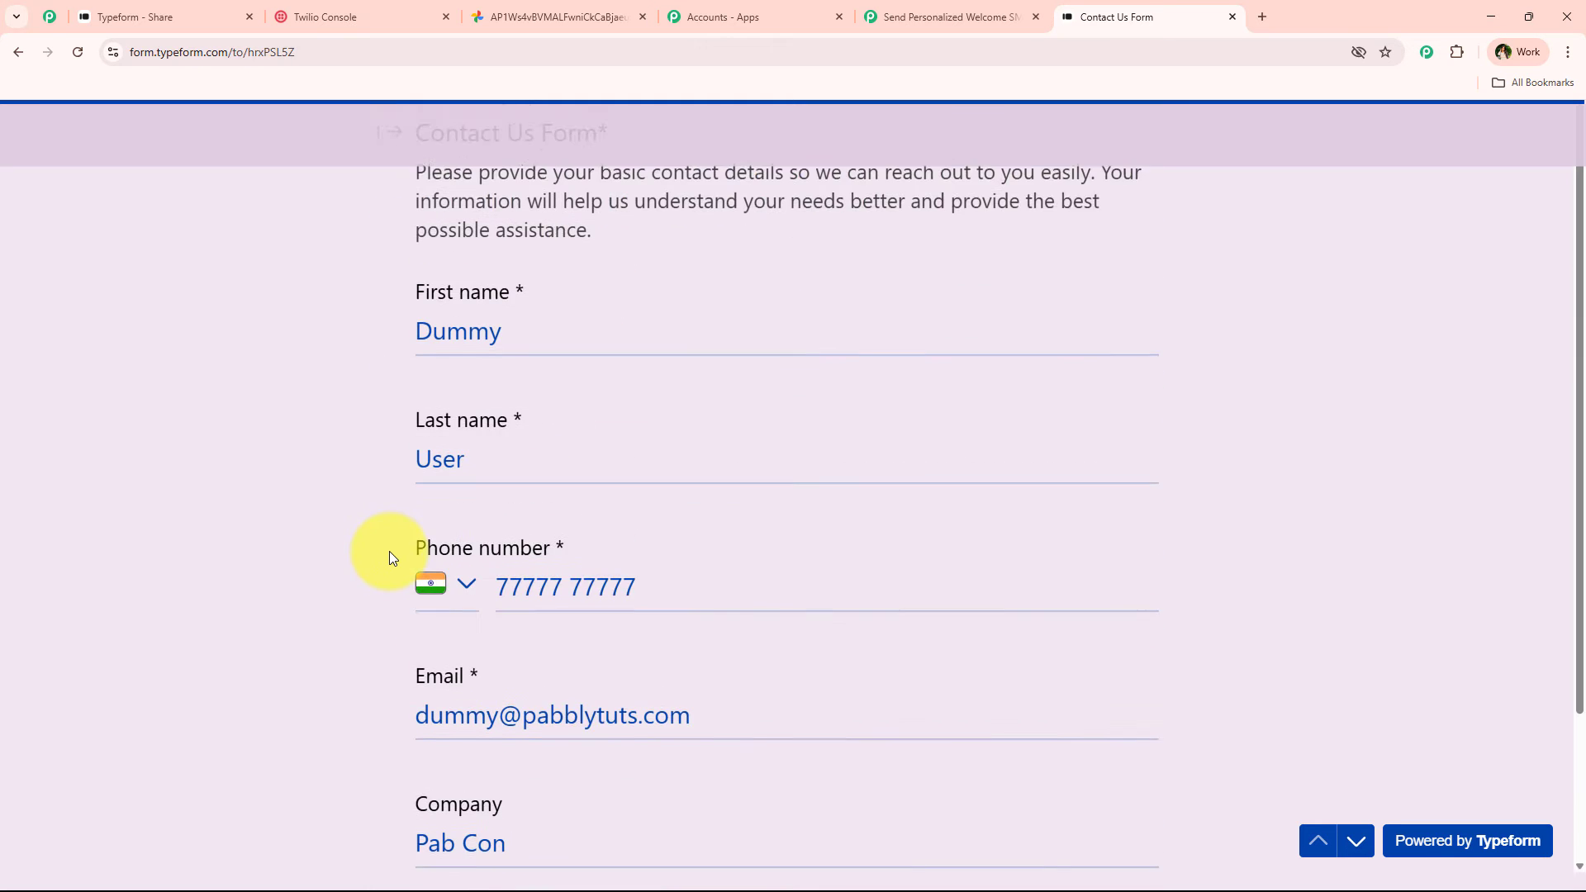
left_click(1351, 843)
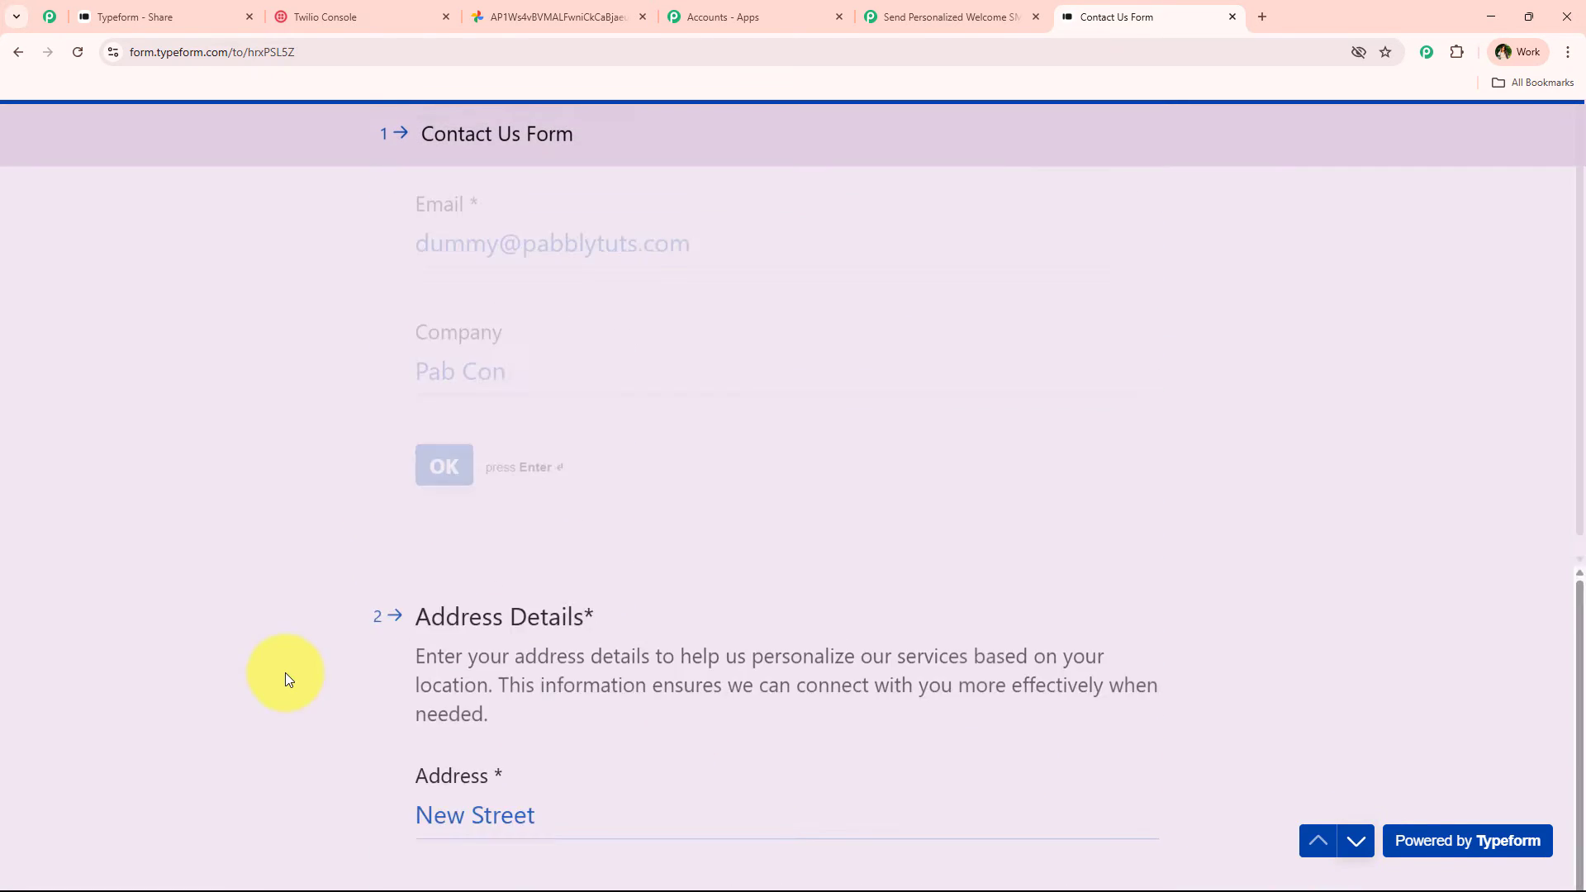
scroll(285, 672, "down", 10)
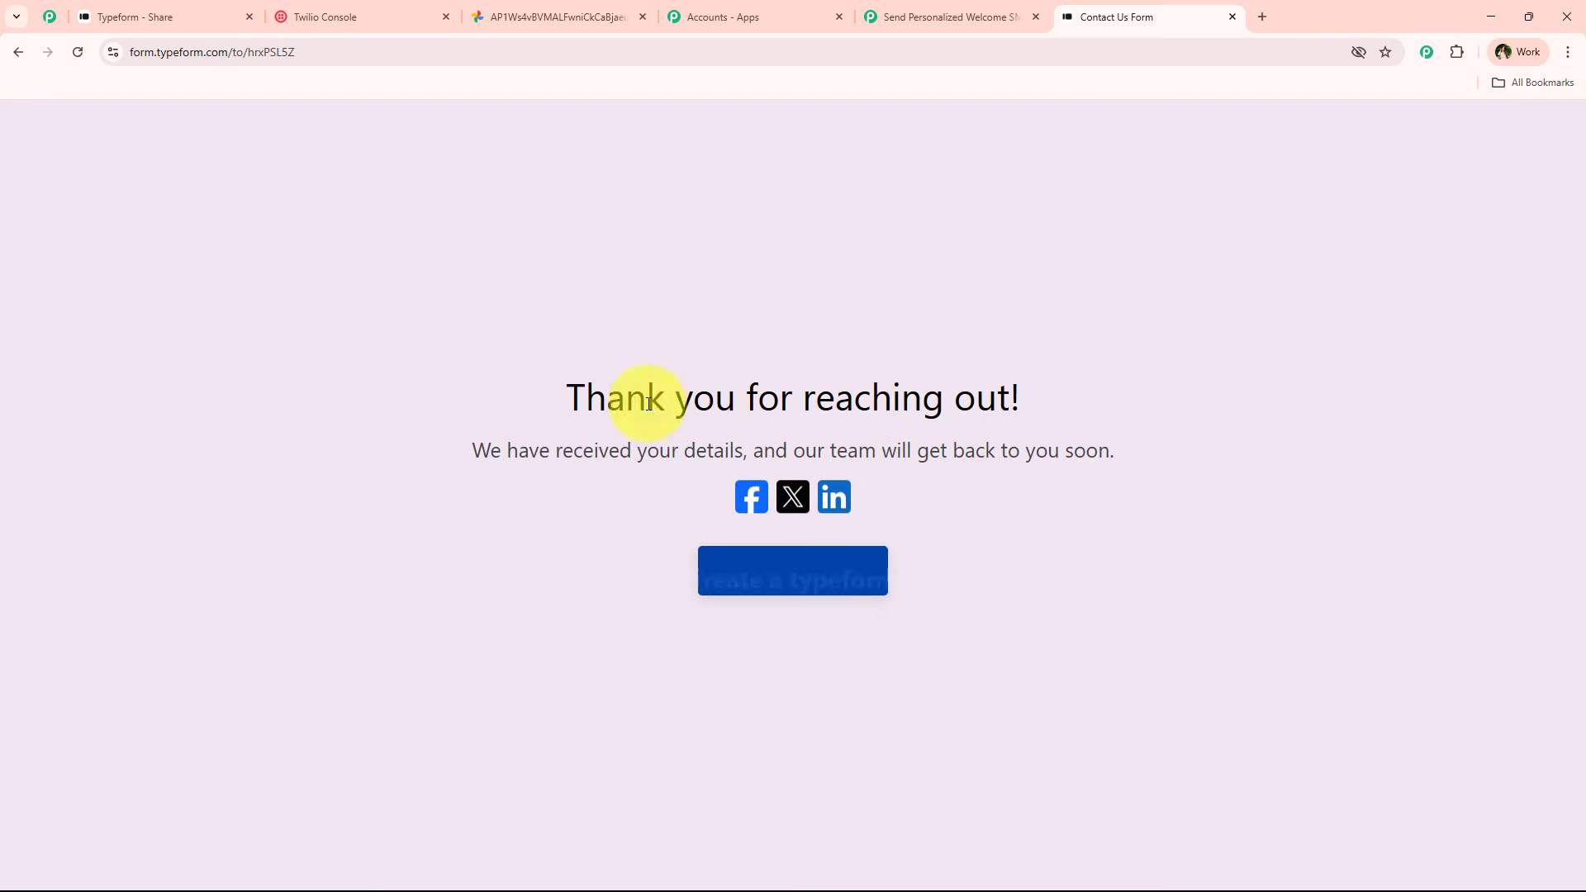
left_click_drag(566, 402, 1132, 406)
left_click_drag(469, 455, 1091, 444)
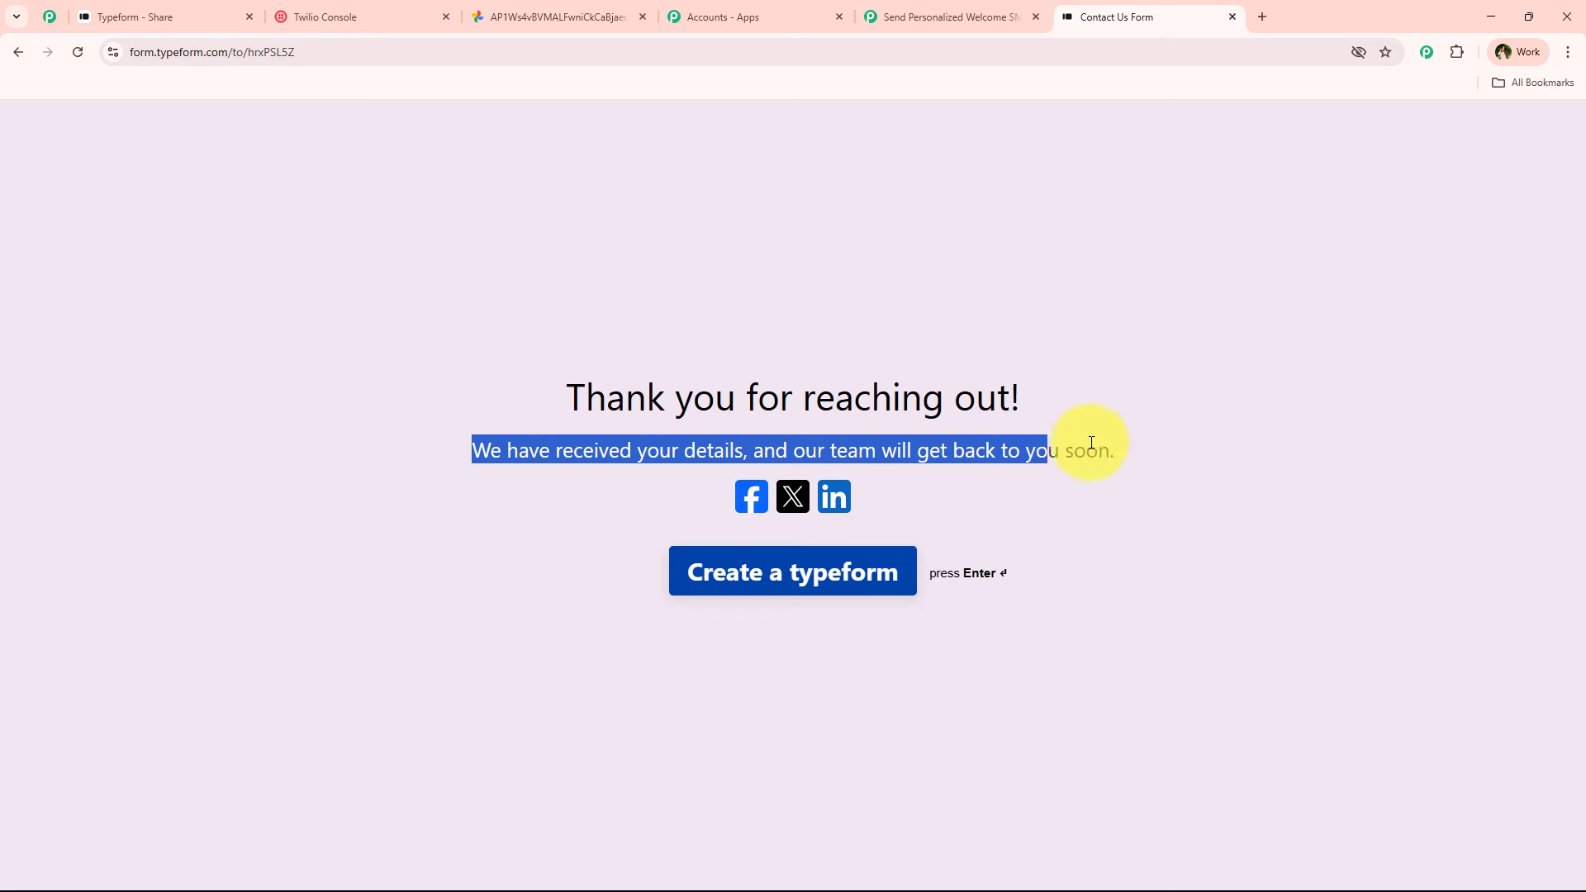
left_click(1153, 448)
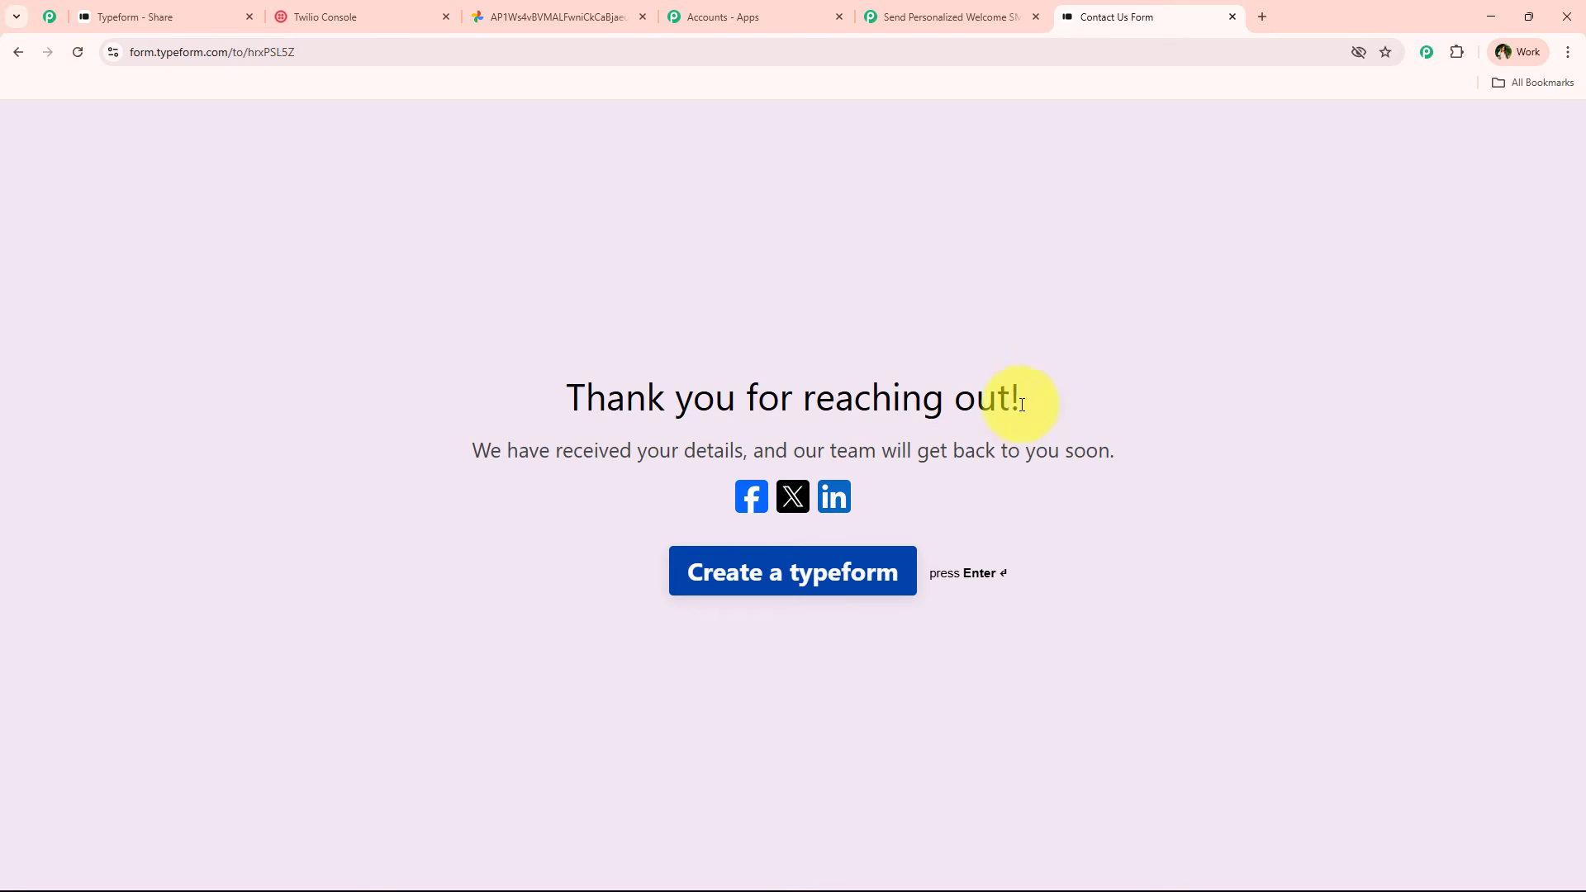
Examine the Typeform trigger's received response in Pabbly Connect for the submitted lead details, and close the trigger setup.
left_click(863, 18)
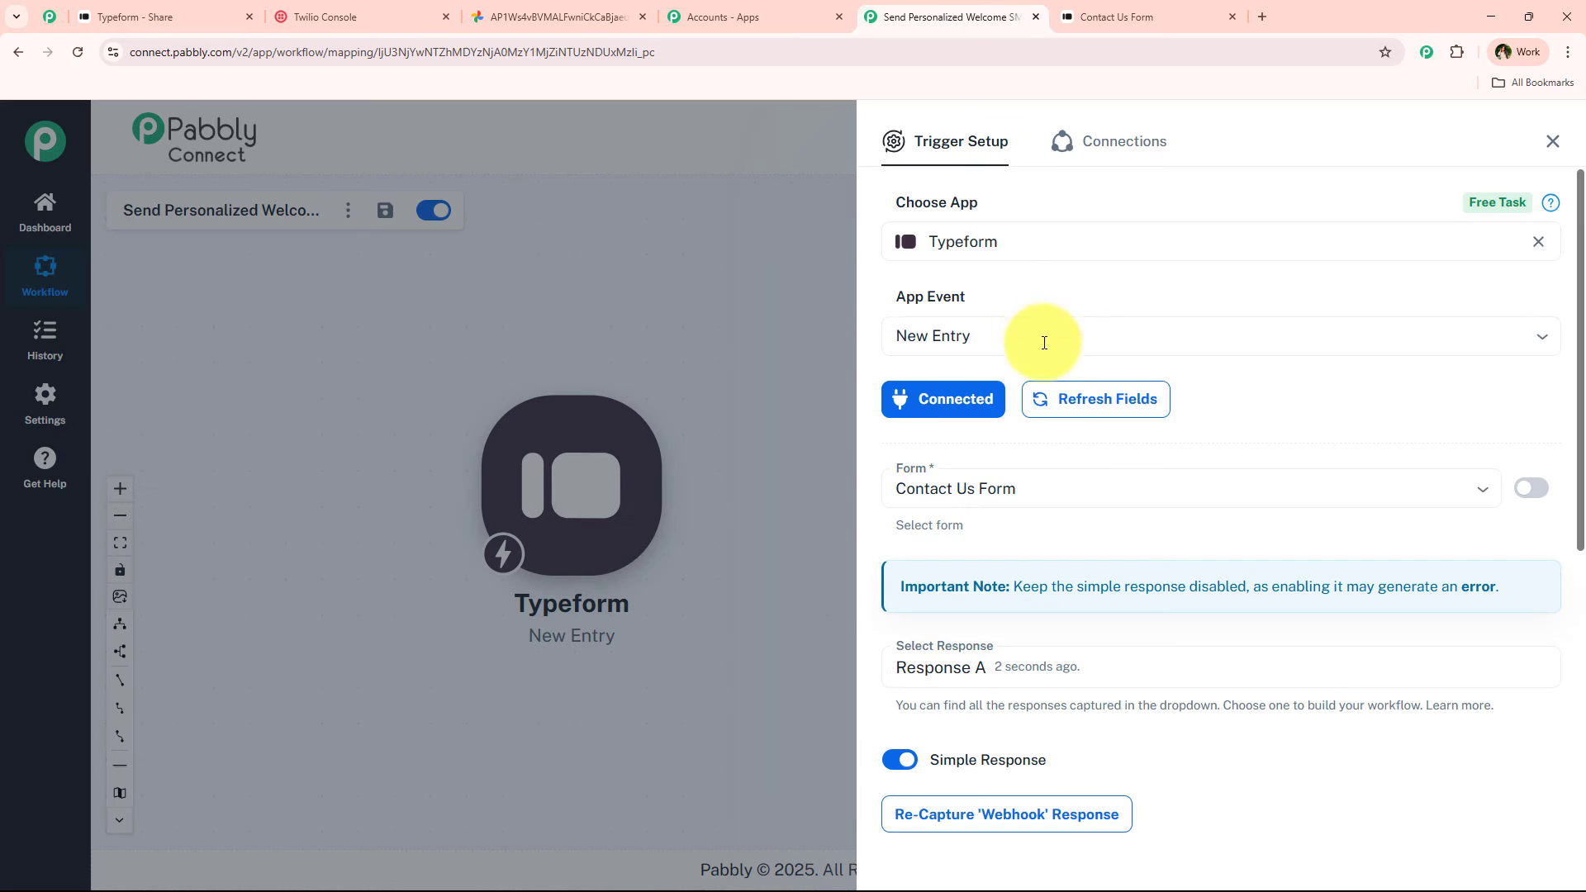
scroll(995, 524, "down", 3)
scroll(1079, 538, "down", 3)
scroll(1214, 631, "down", 3)
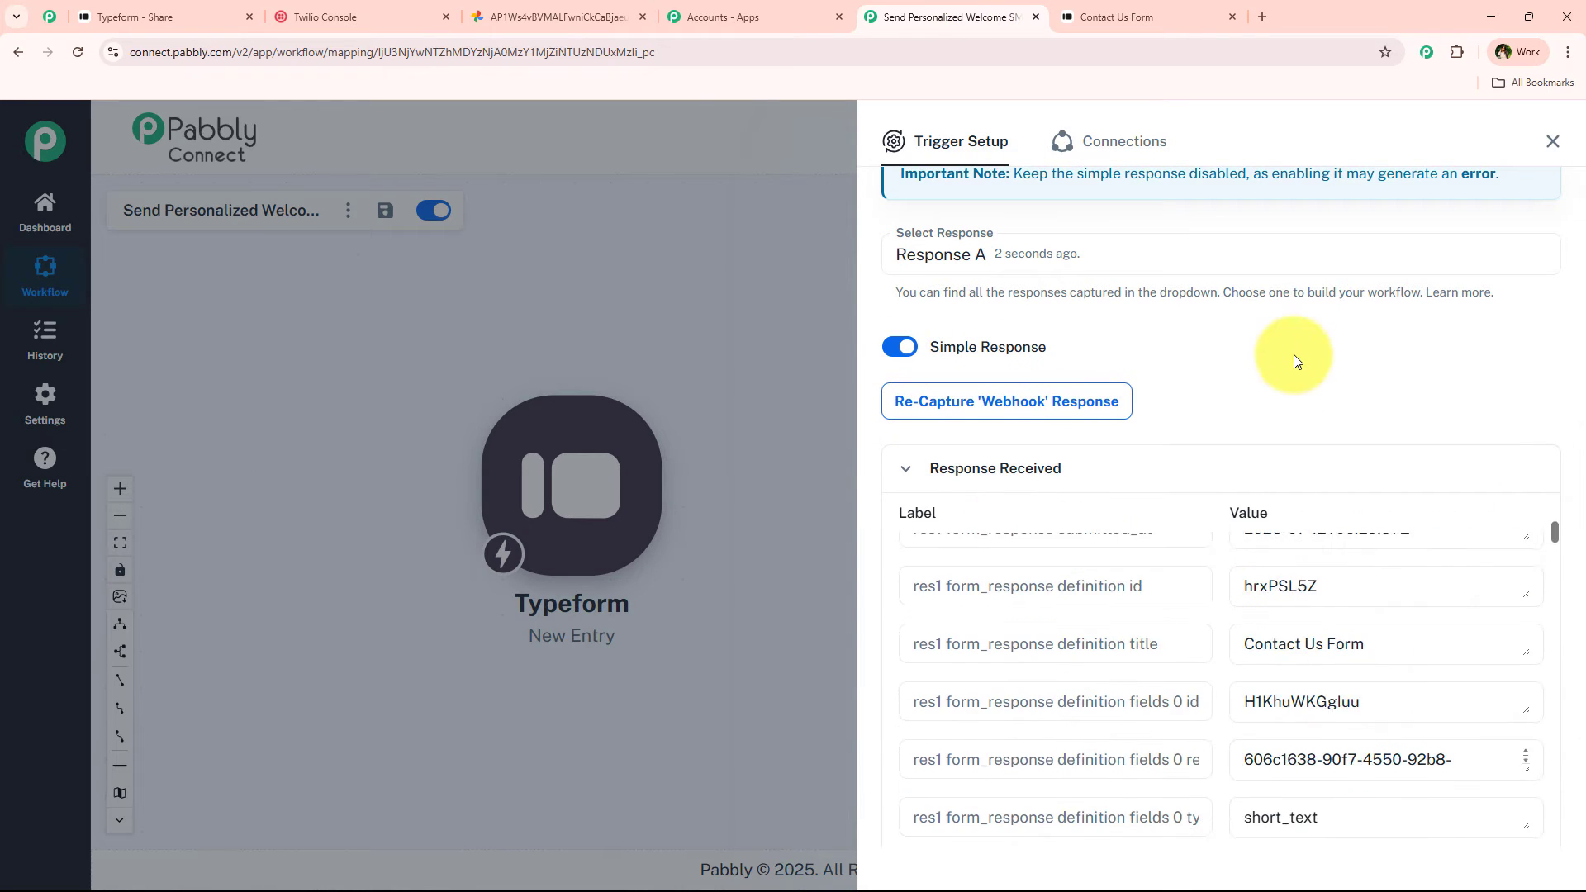
scroll(1229, 666, "down", 1)
scroll(1229, 665, "down", 10)
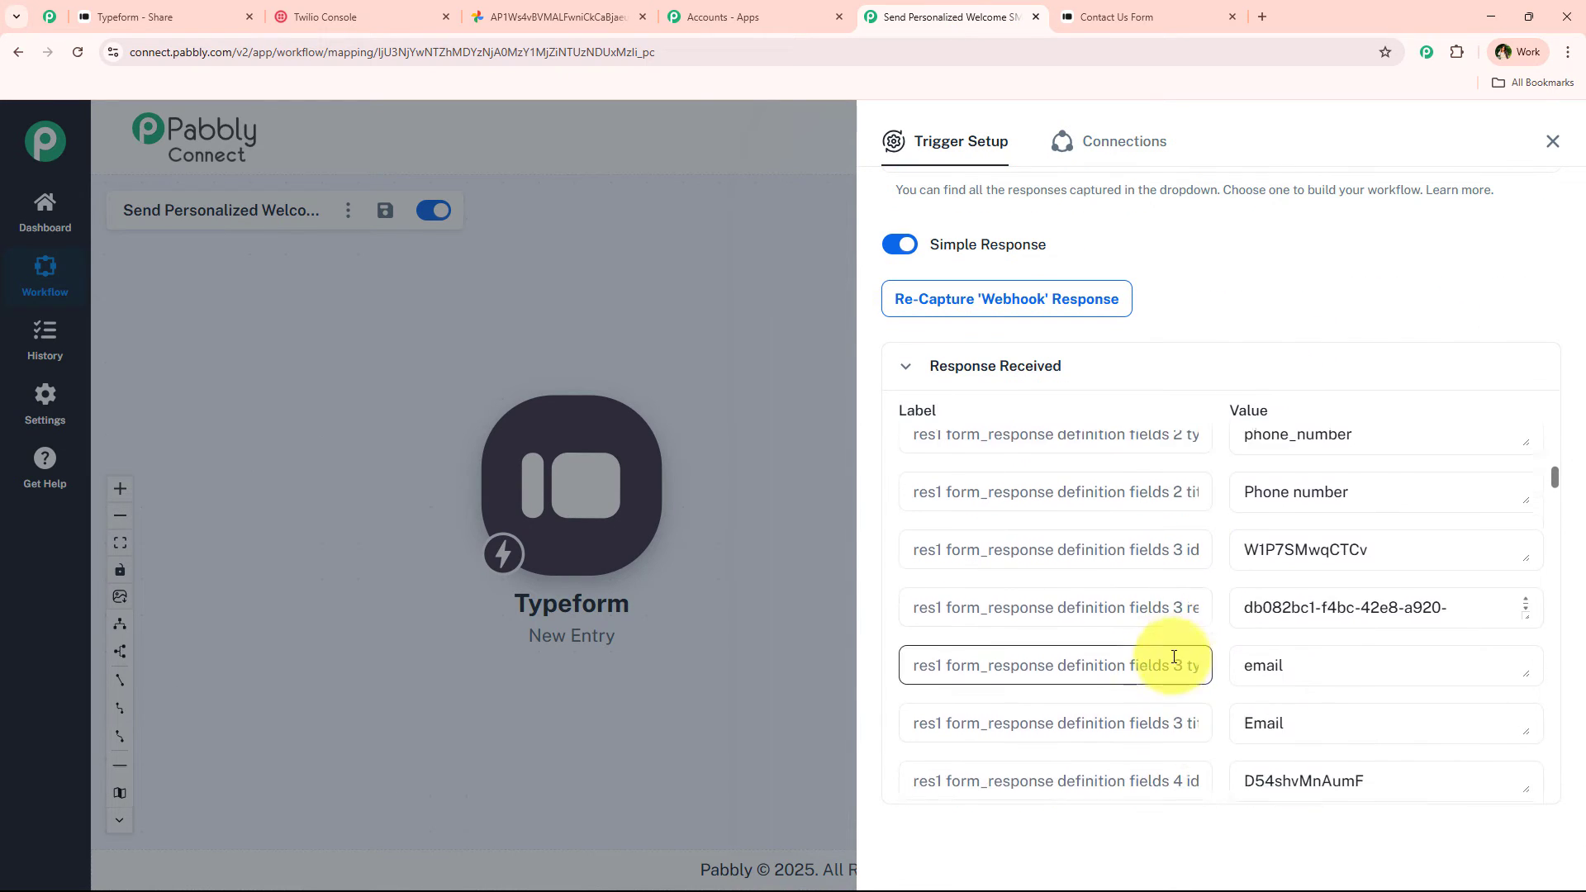
scroll(1141, 648, "down", 8)
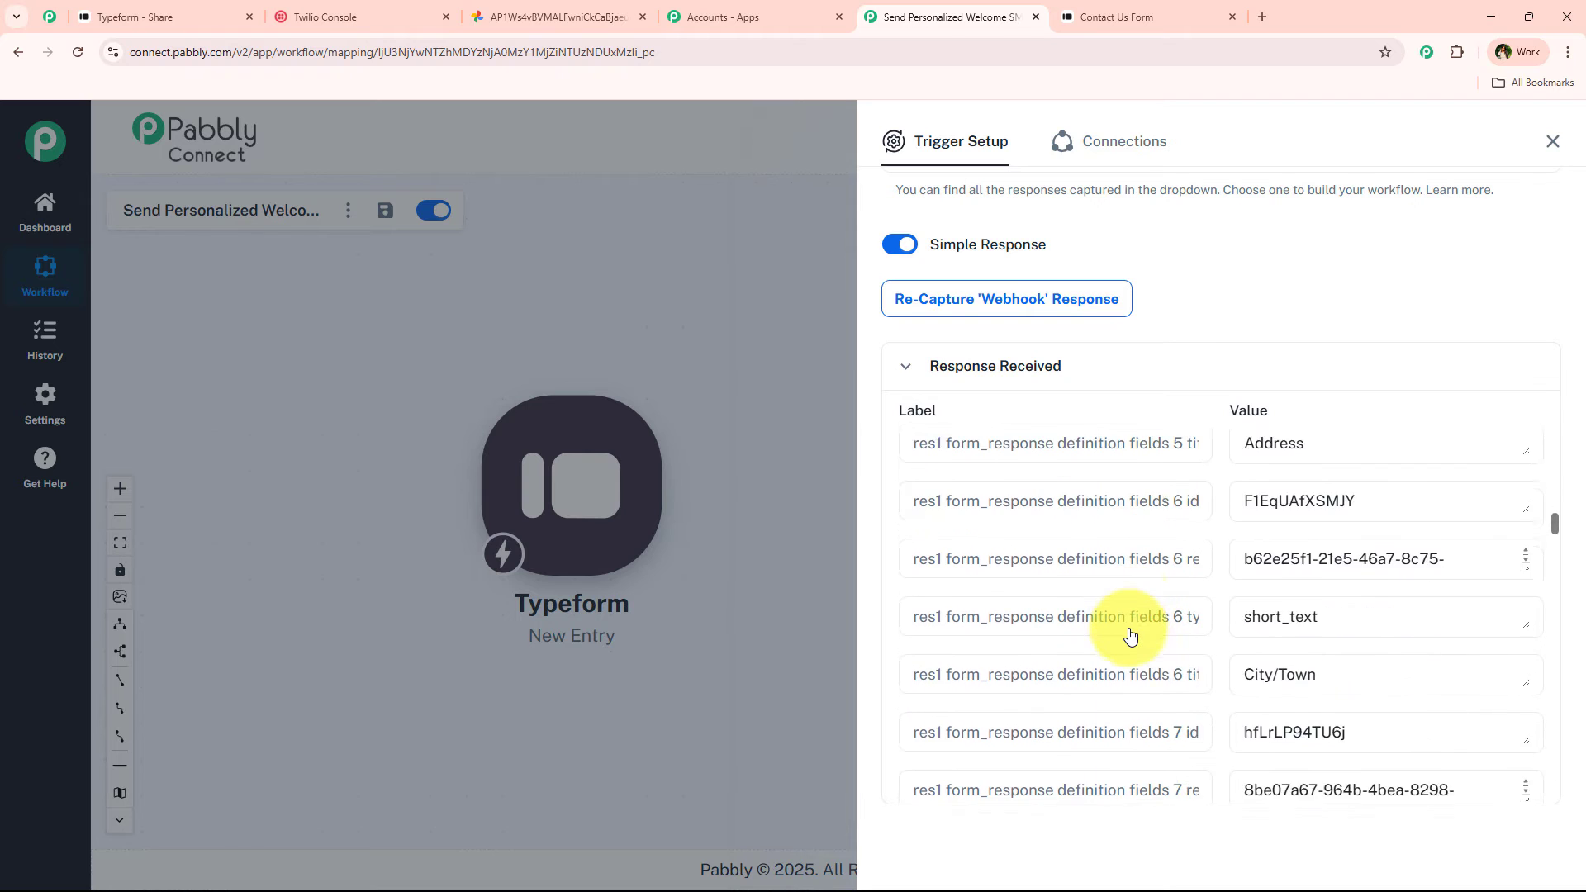
scroll(1131, 634, "up", 3)
scroll(1129, 630, "down", 8)
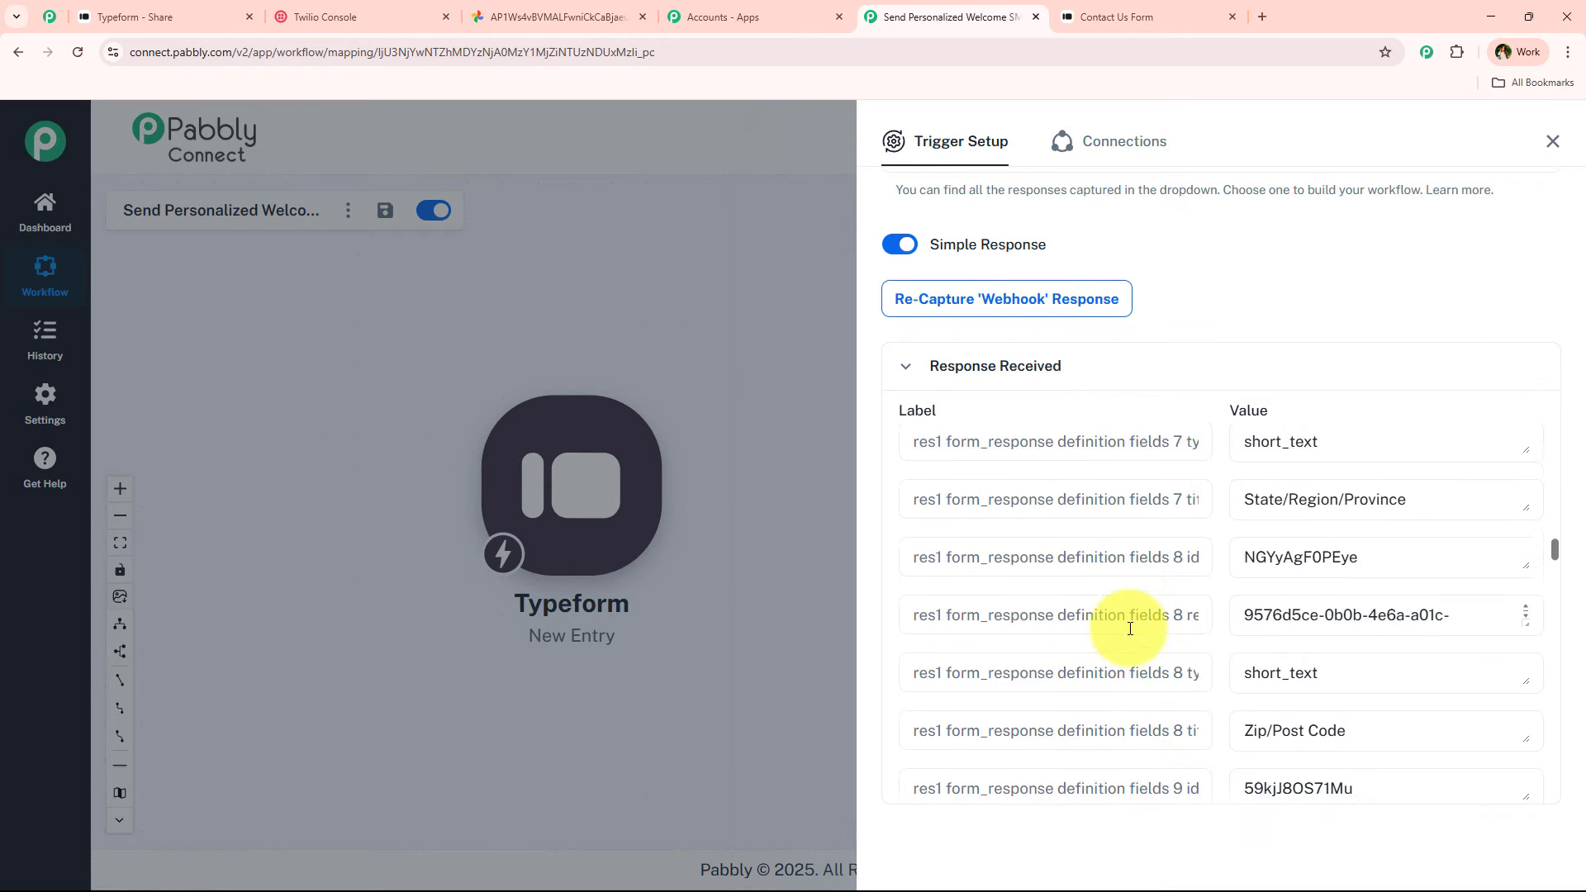
scroll(1130, 629, "down", 10)
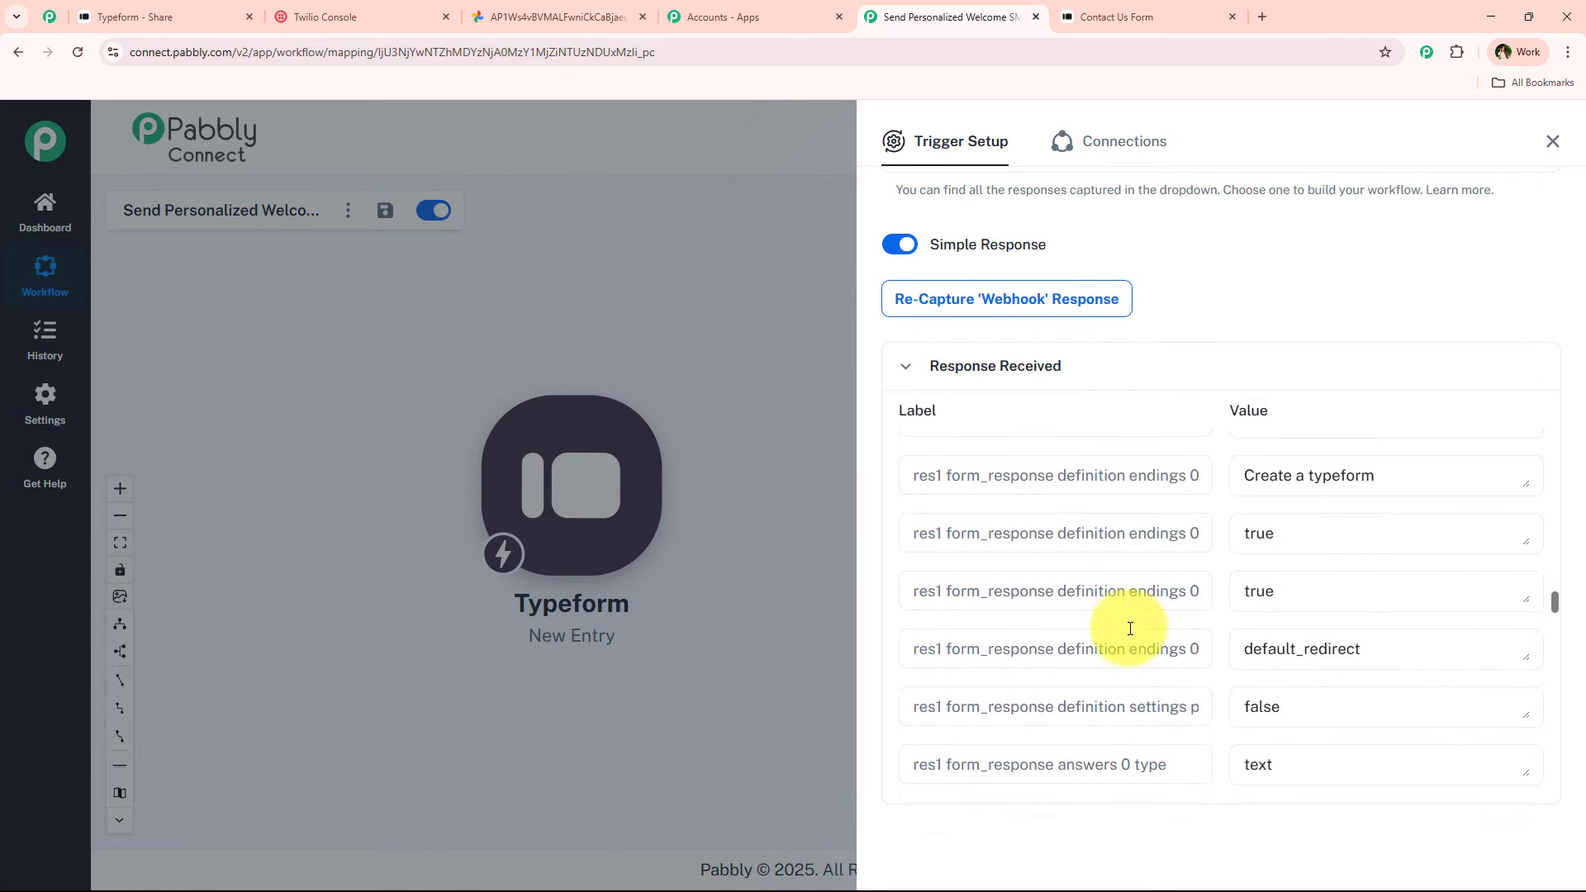
scroll(1130, 630, "down", 1)
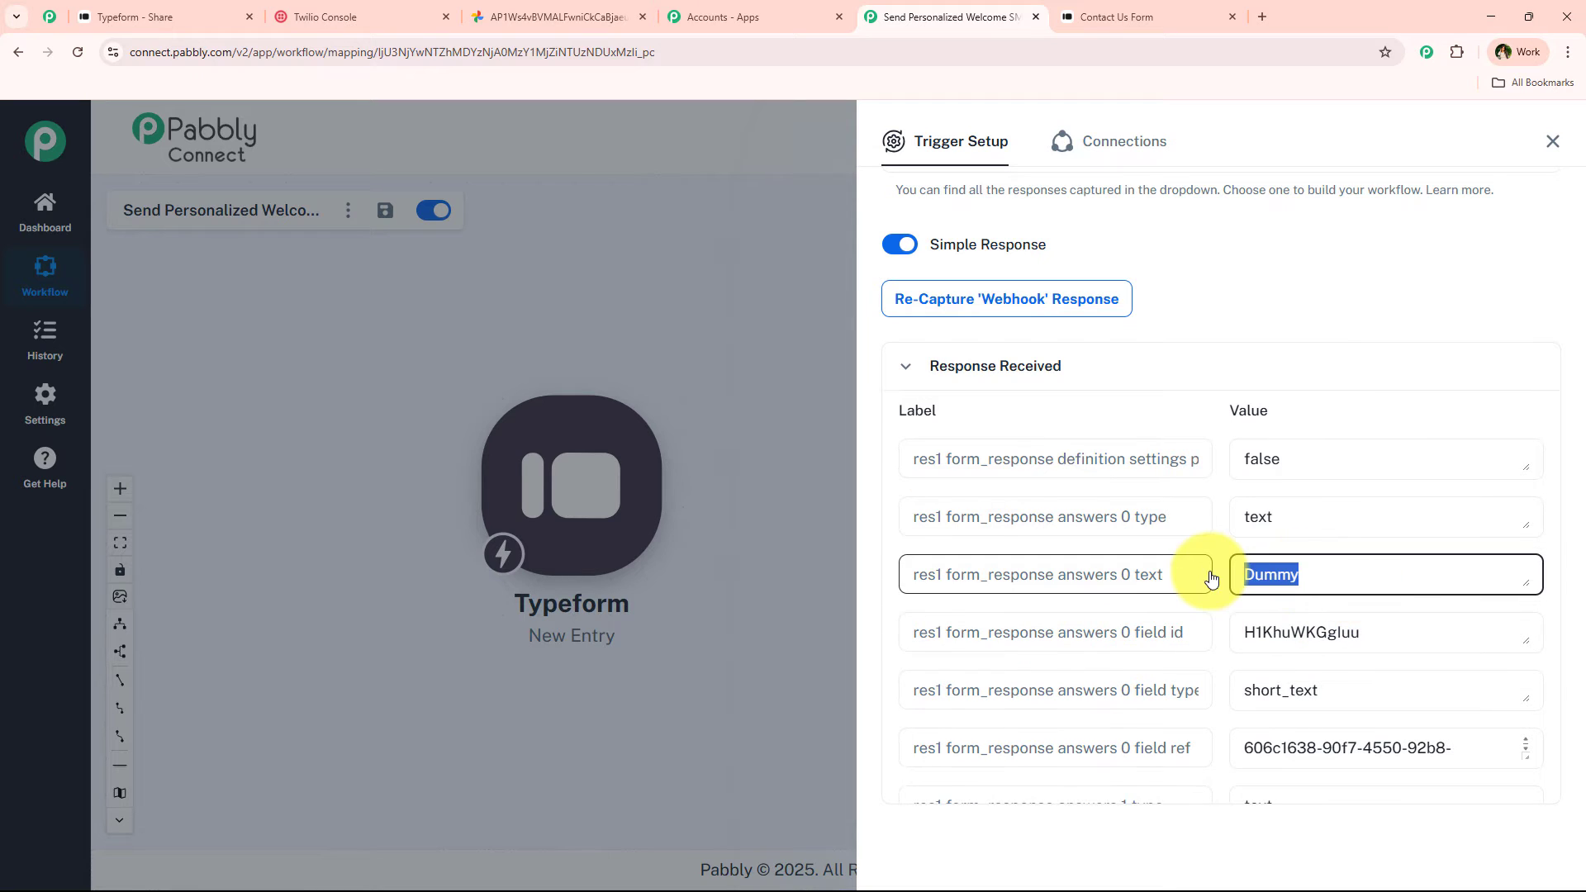
scroll(1321, 632, "down", 3)
scroll(1214, 614, "down", 4)
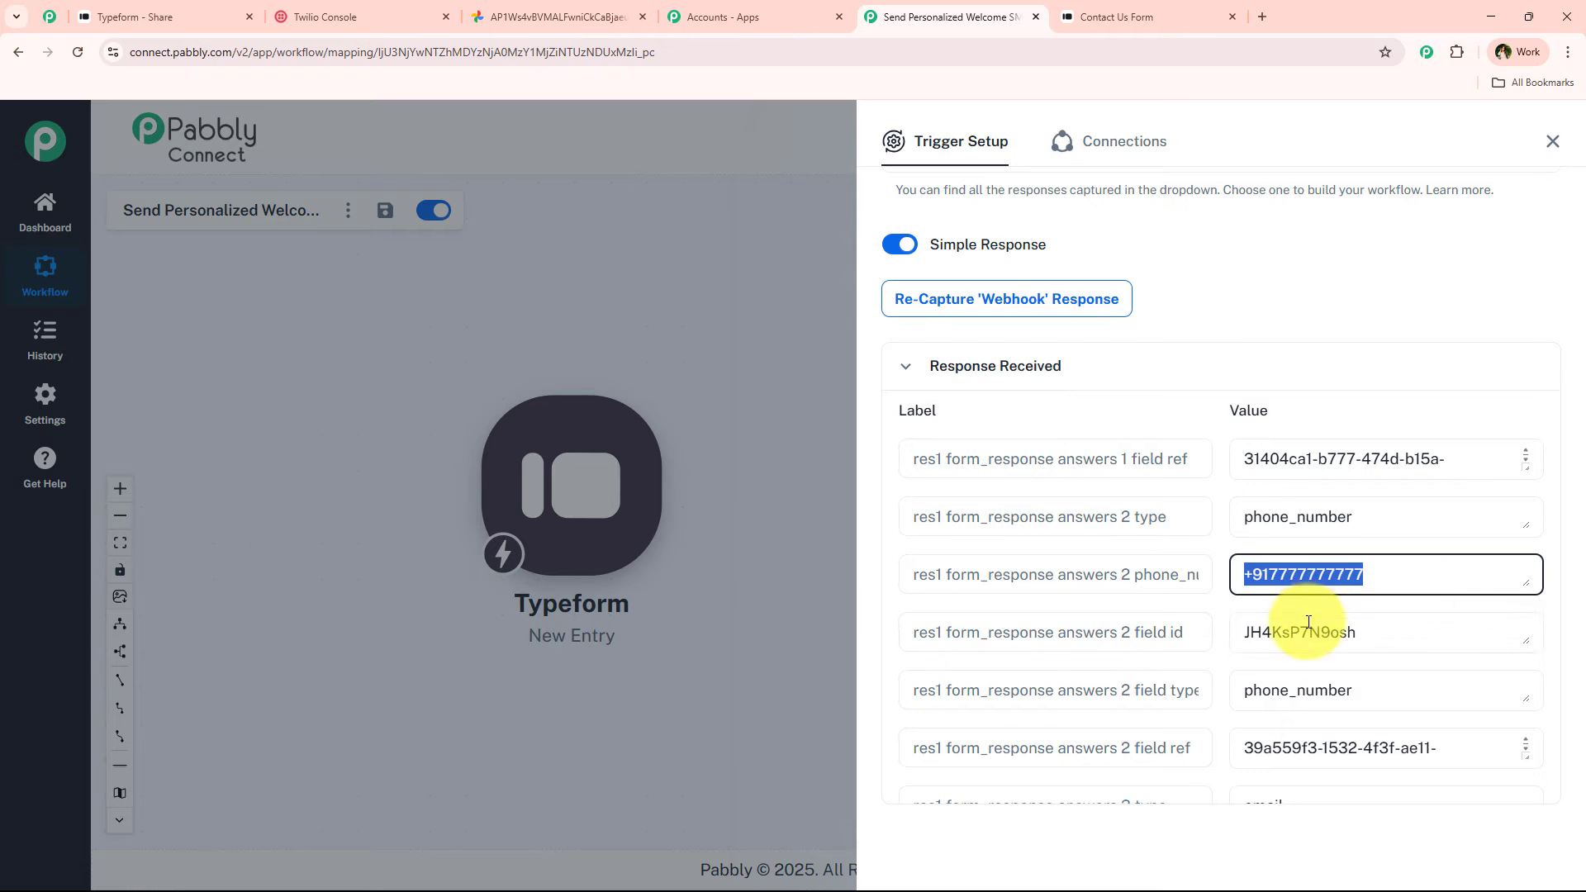
scroll(1308, 621, "down", 4)
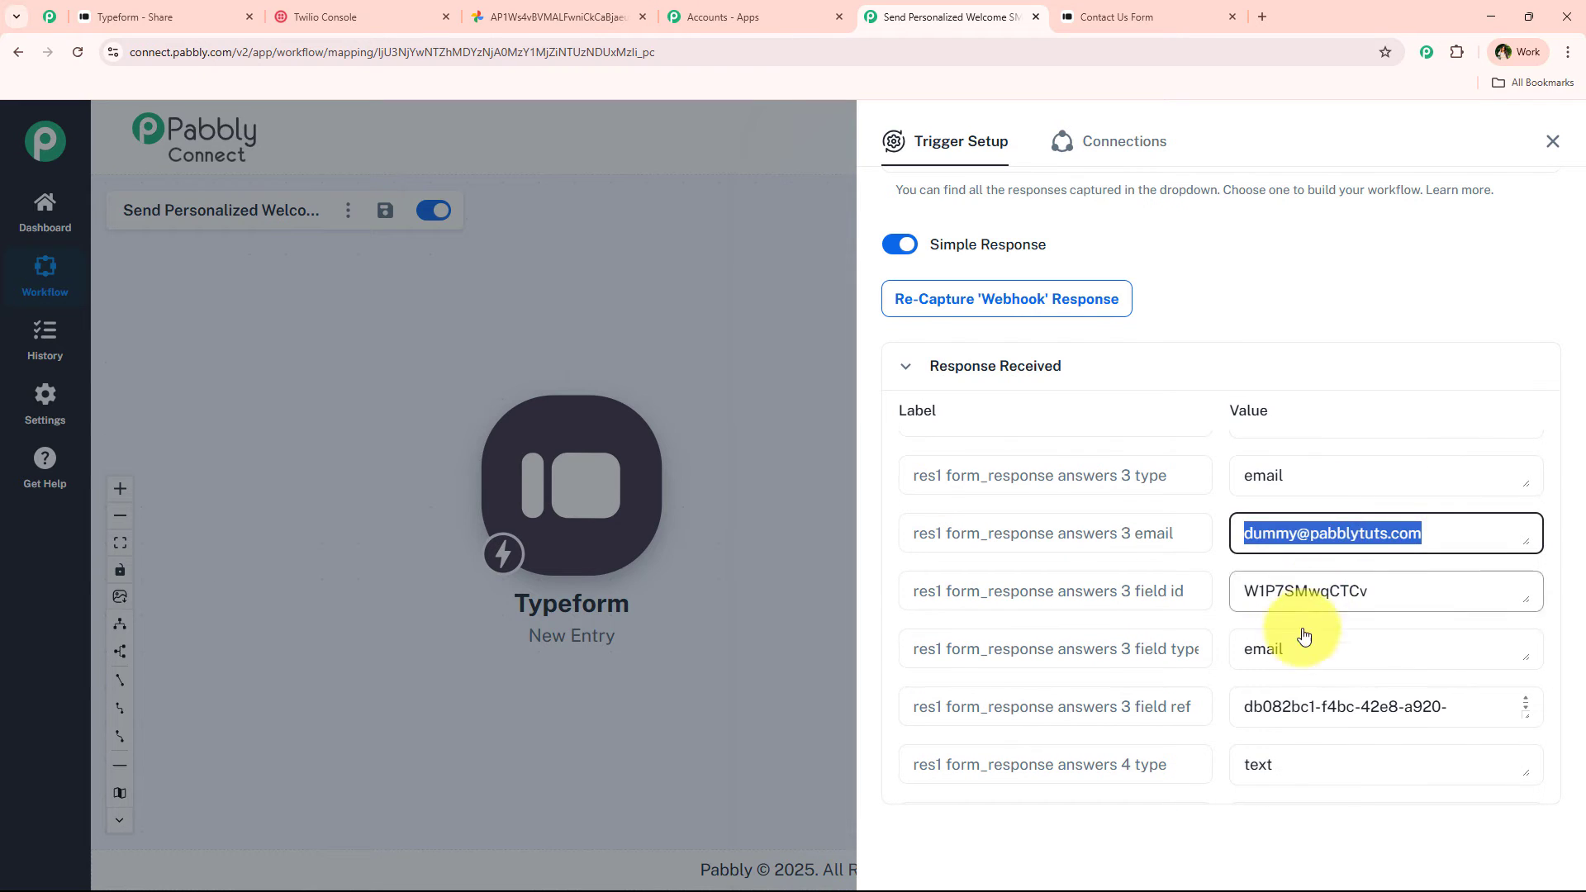
scroll(1303, 635, "down", 3)
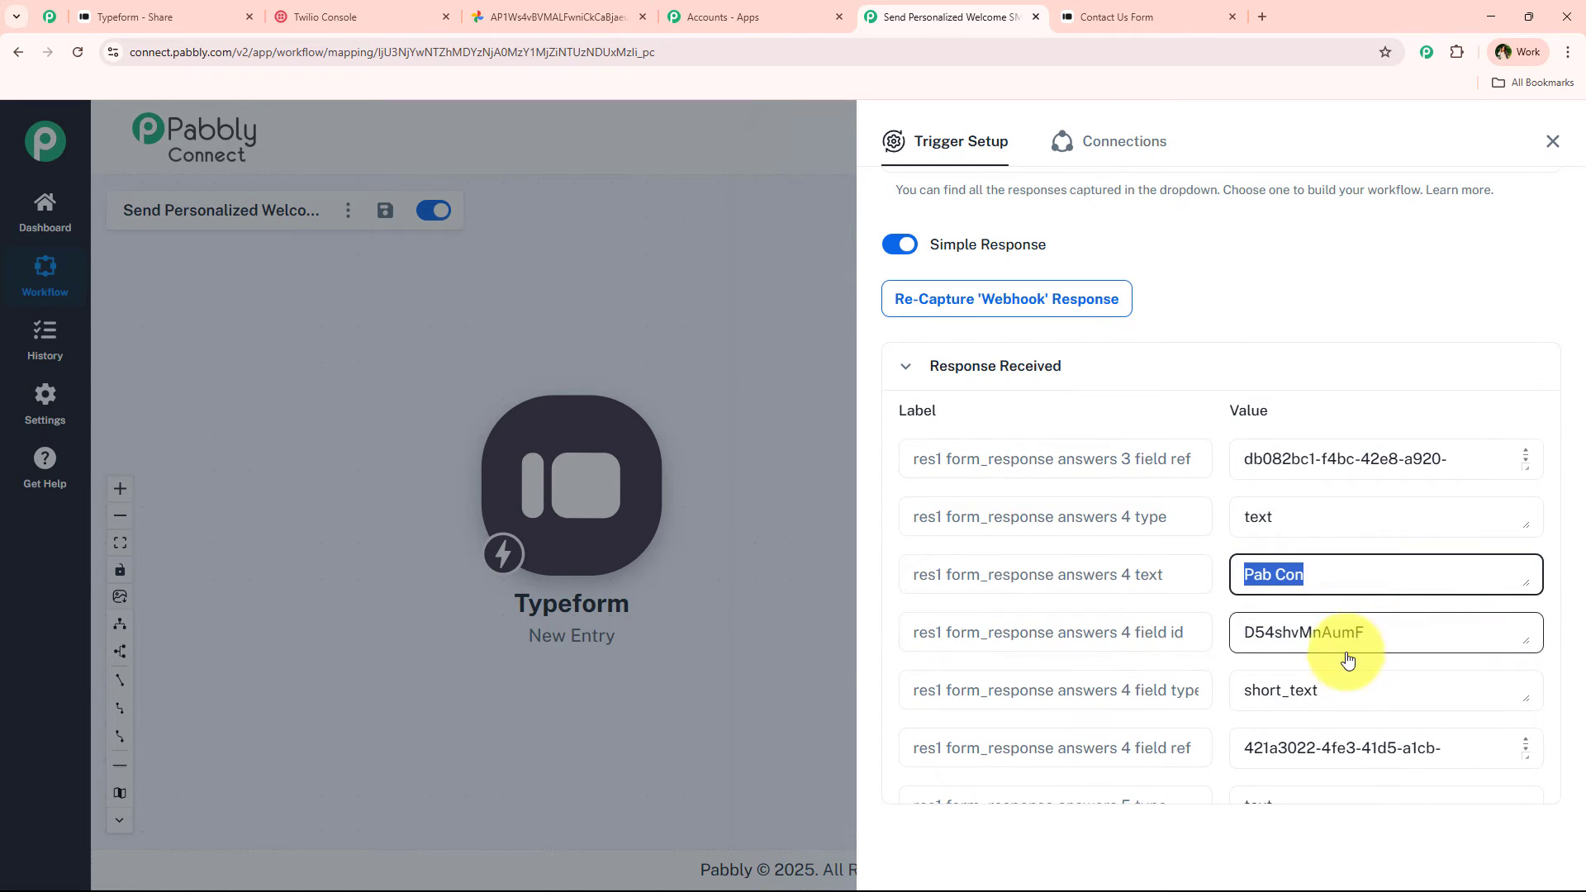
scroll(1348, 658, "down", 6)
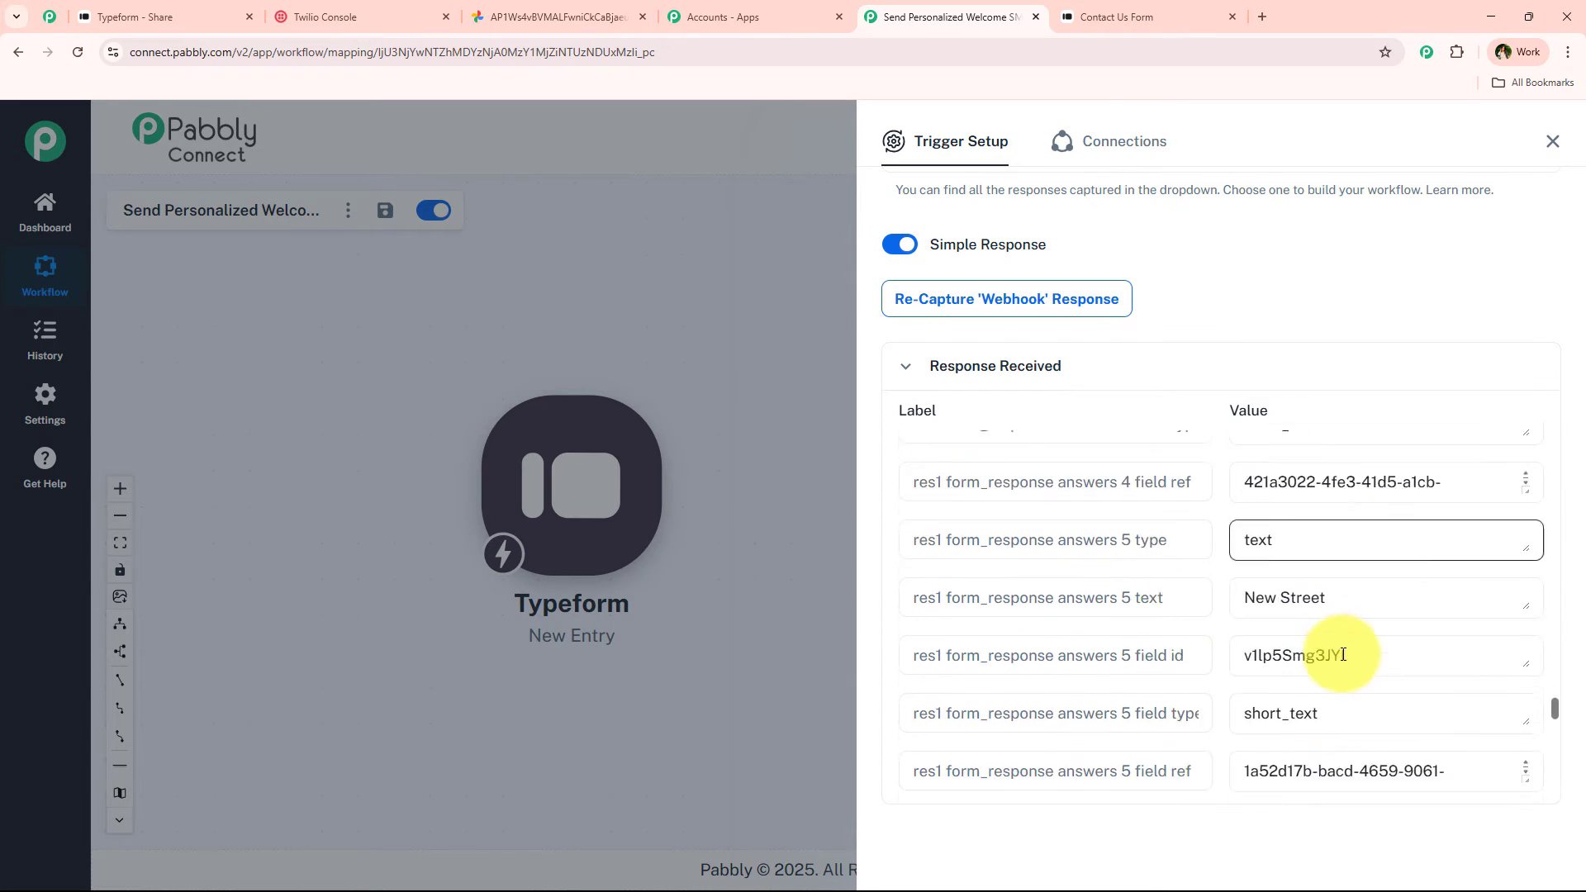
left_click(1552, 143)
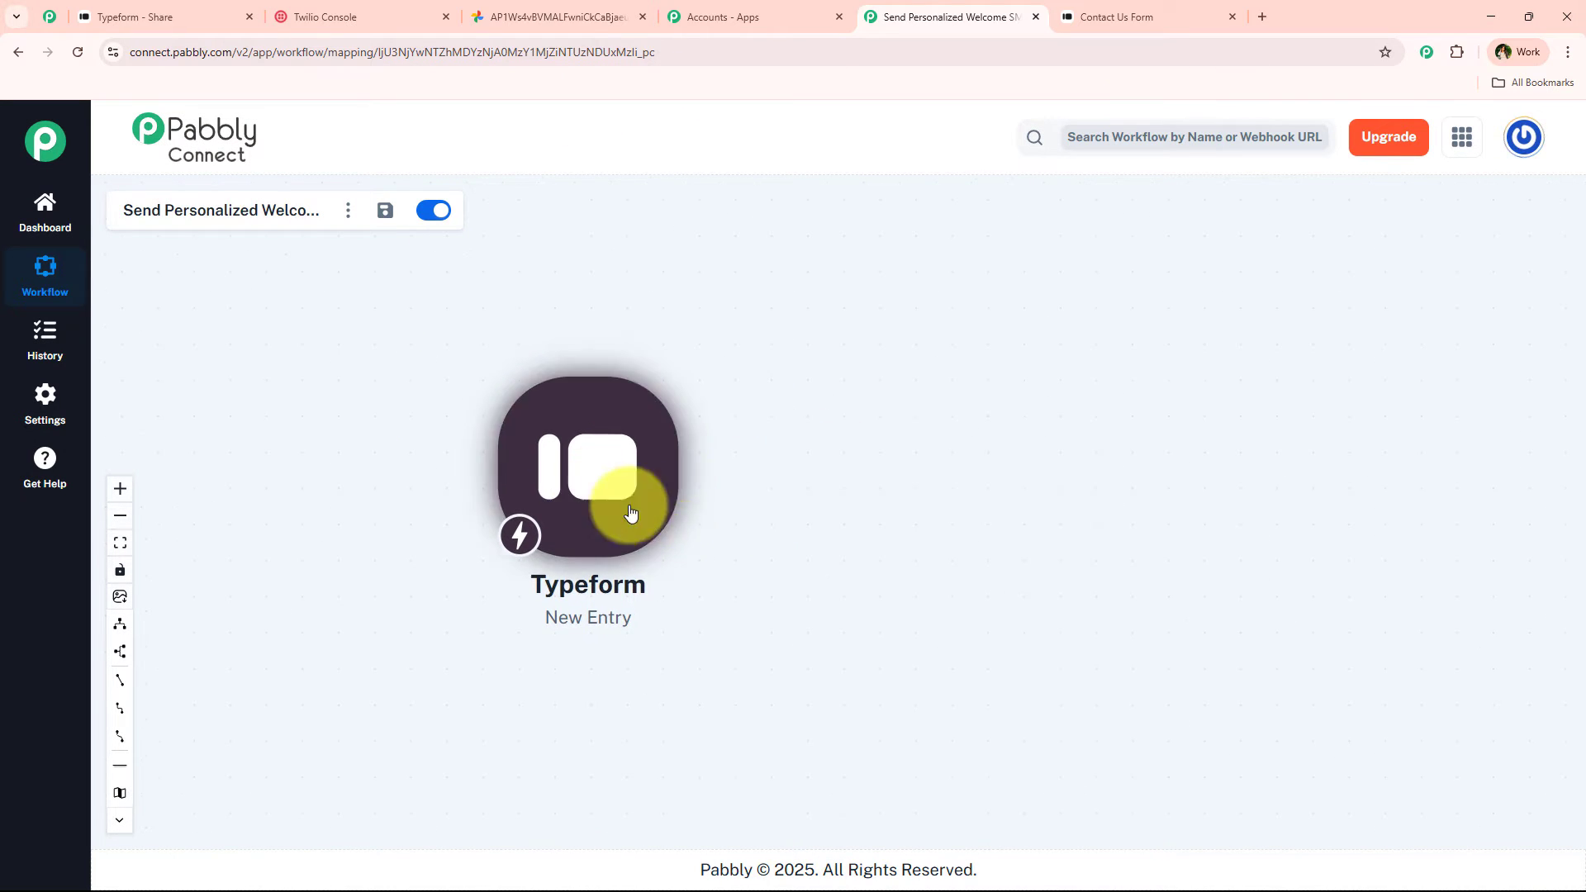
Add an action step after the Typeform trigger, with Twilio as the app and Send SMS Message as the event.
left_click(603, 457)
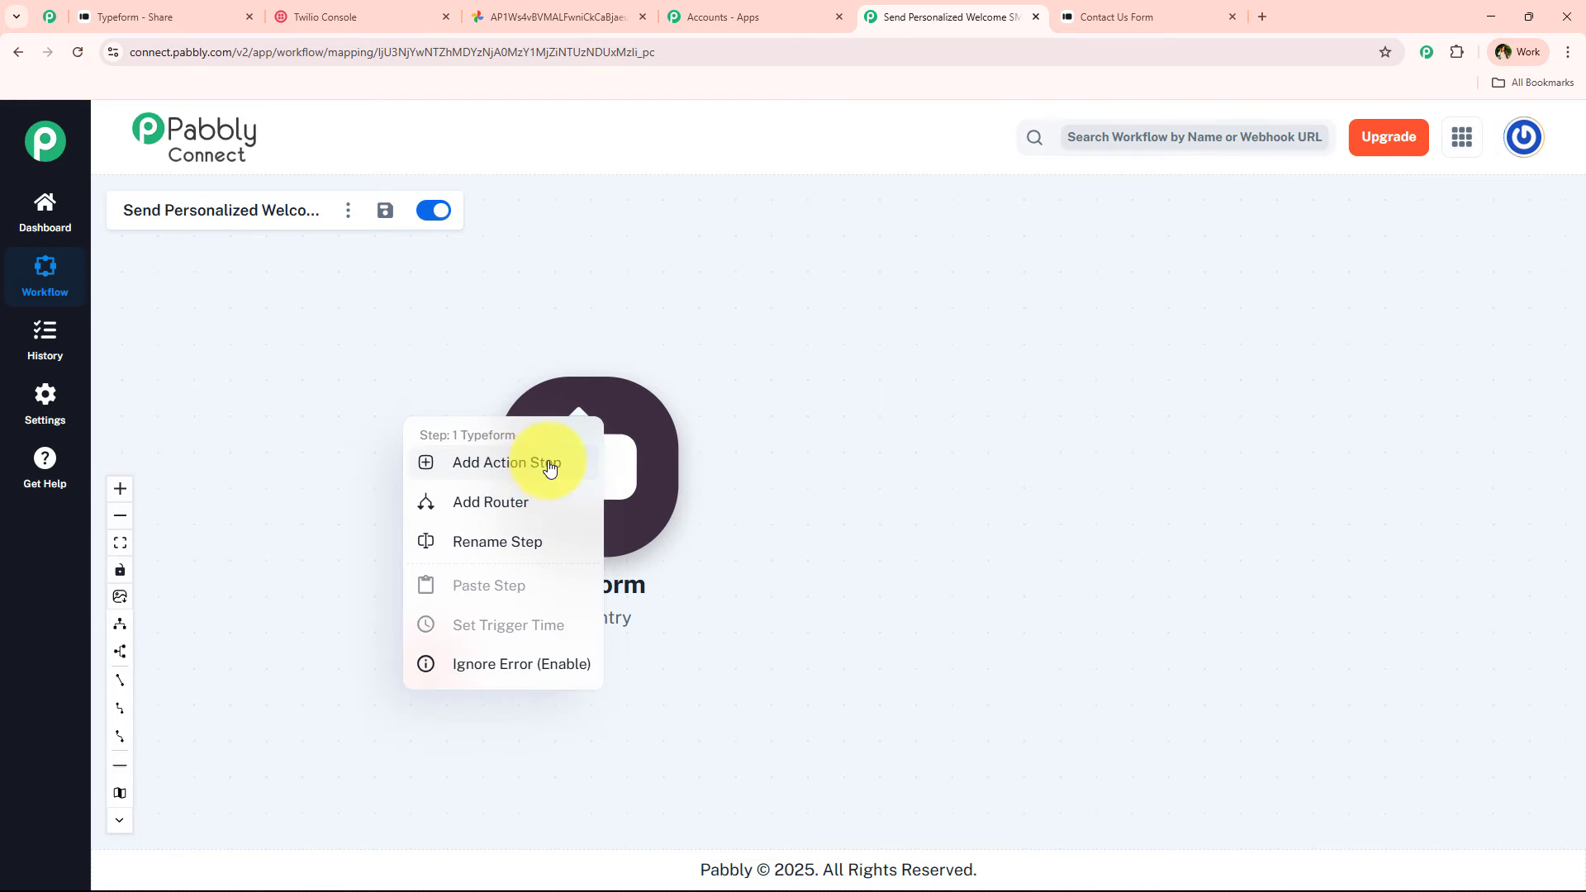
left_click(541, 465)
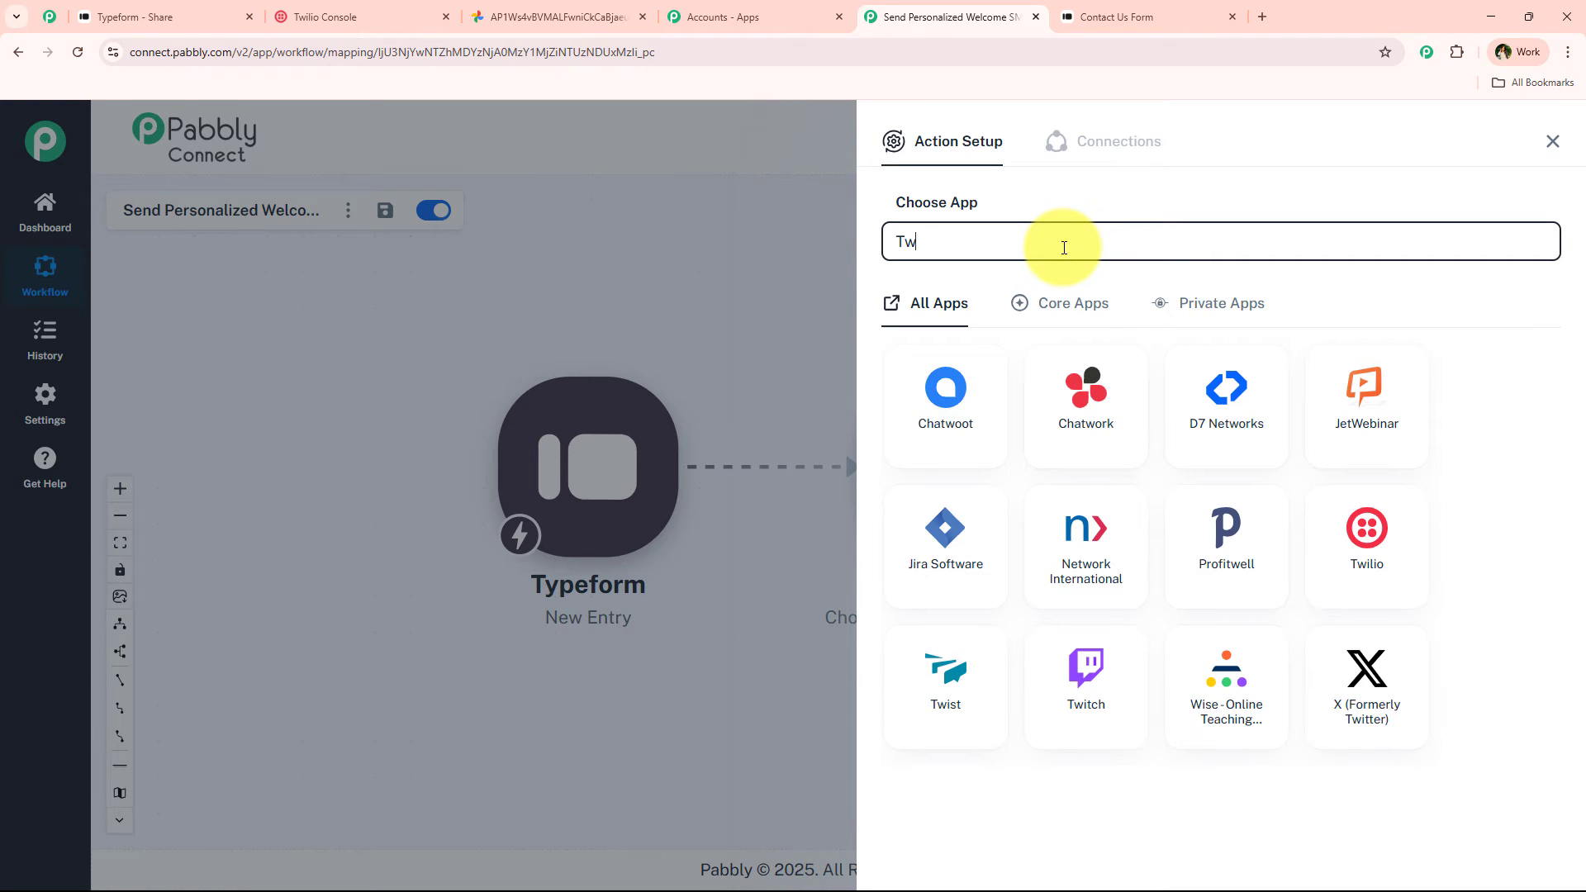
type("i")
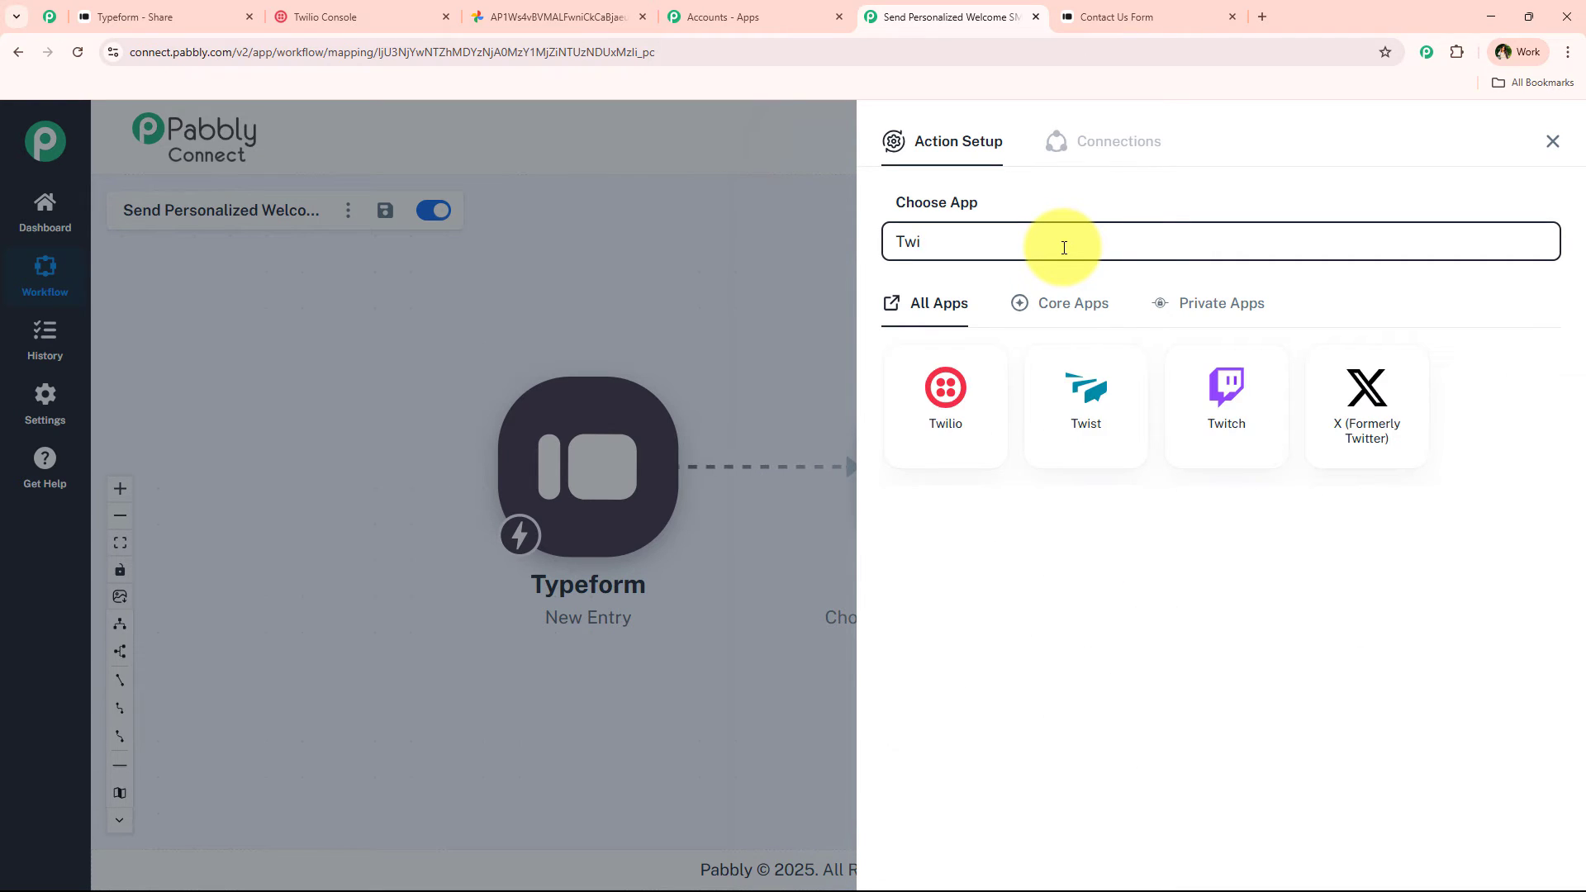
left_click(938, 432)
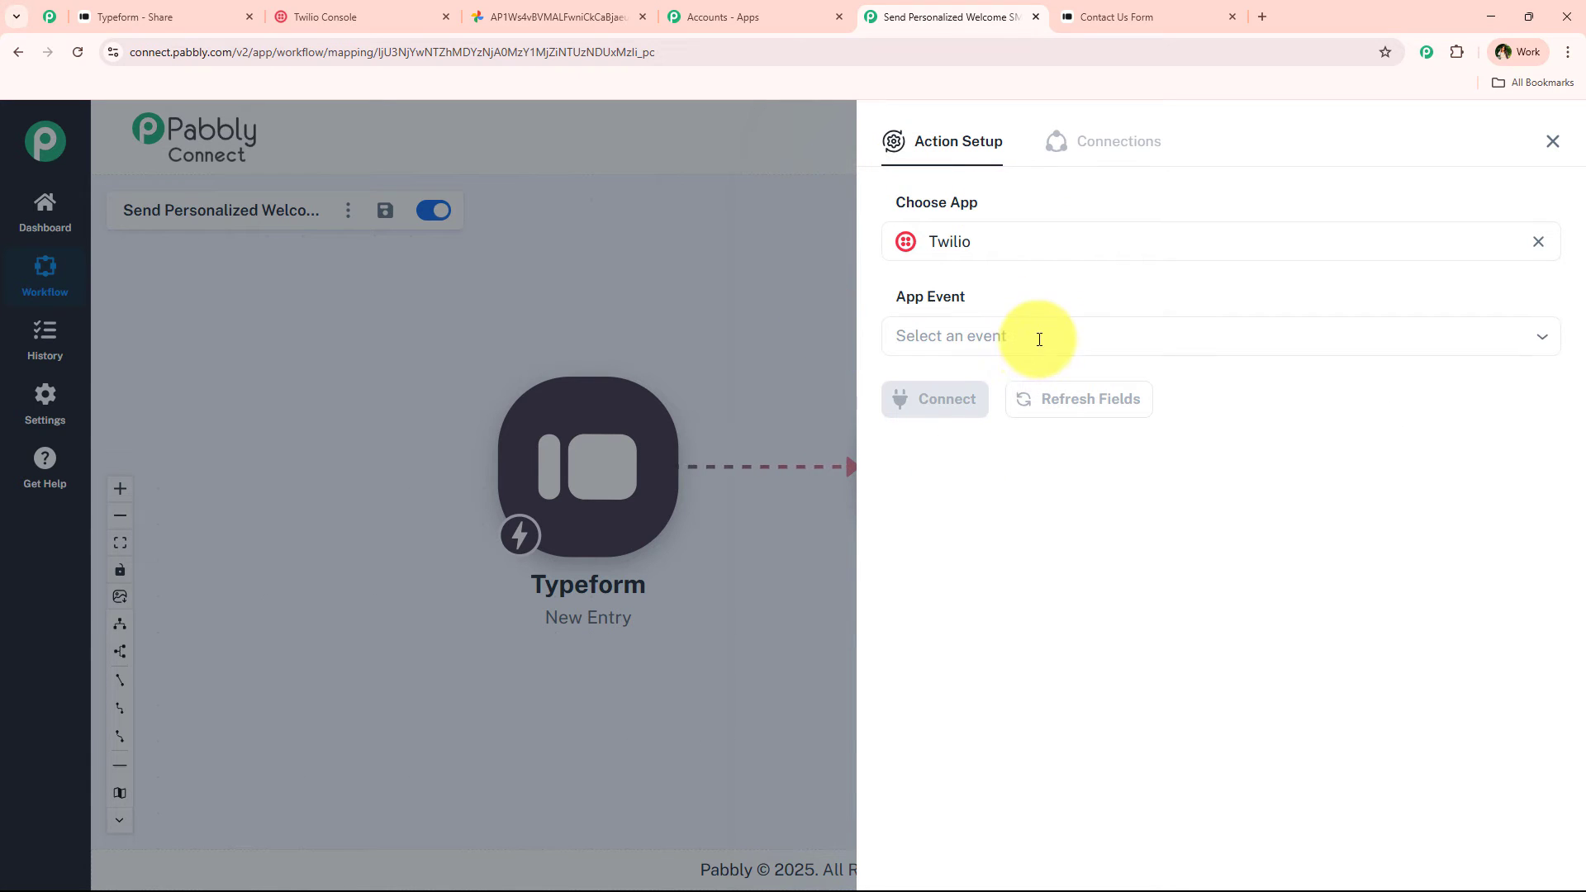
left_click(1088, 339)
left_click(1063, 391)
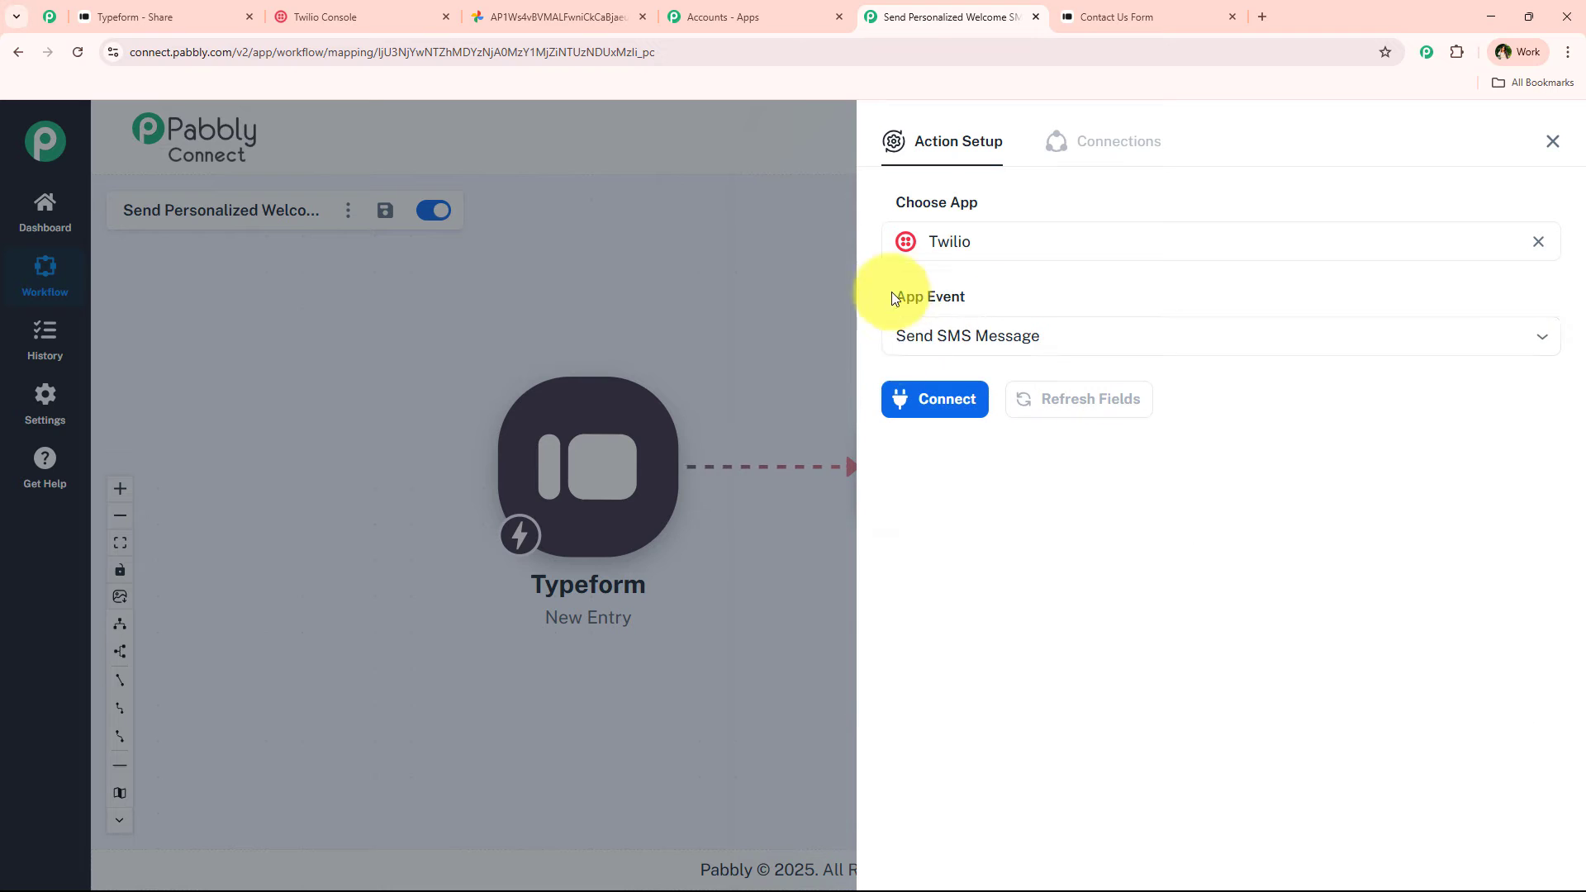
Start a new Twilio connection for the action and examine which credential fields it requires.
left_click(946, 396)
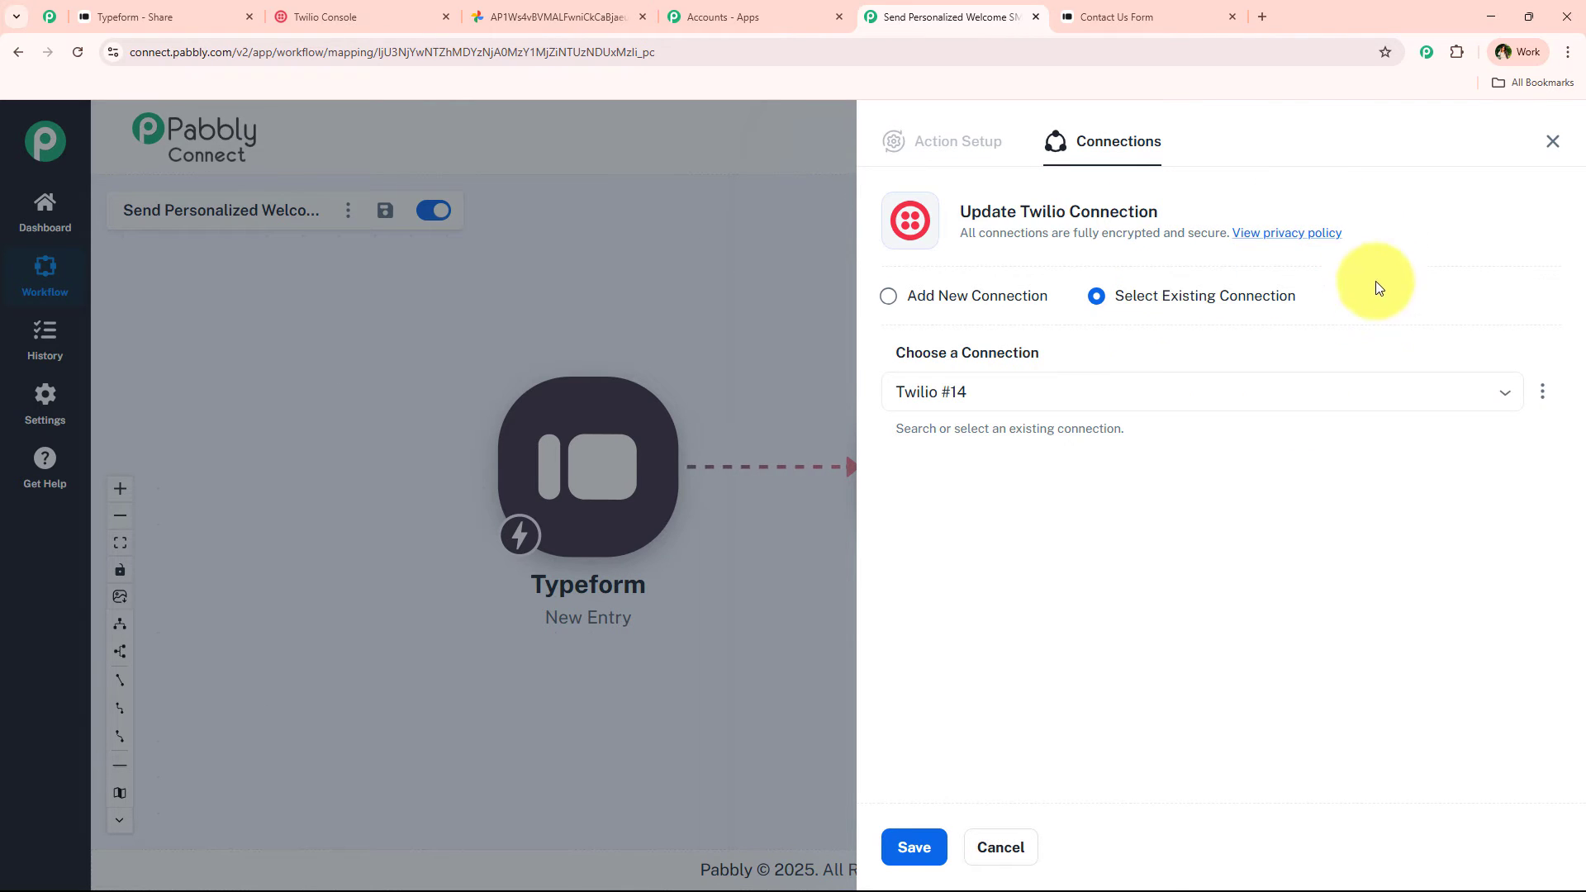
left_click(1024, 298)
scroll(1037, 428, "down", 1)
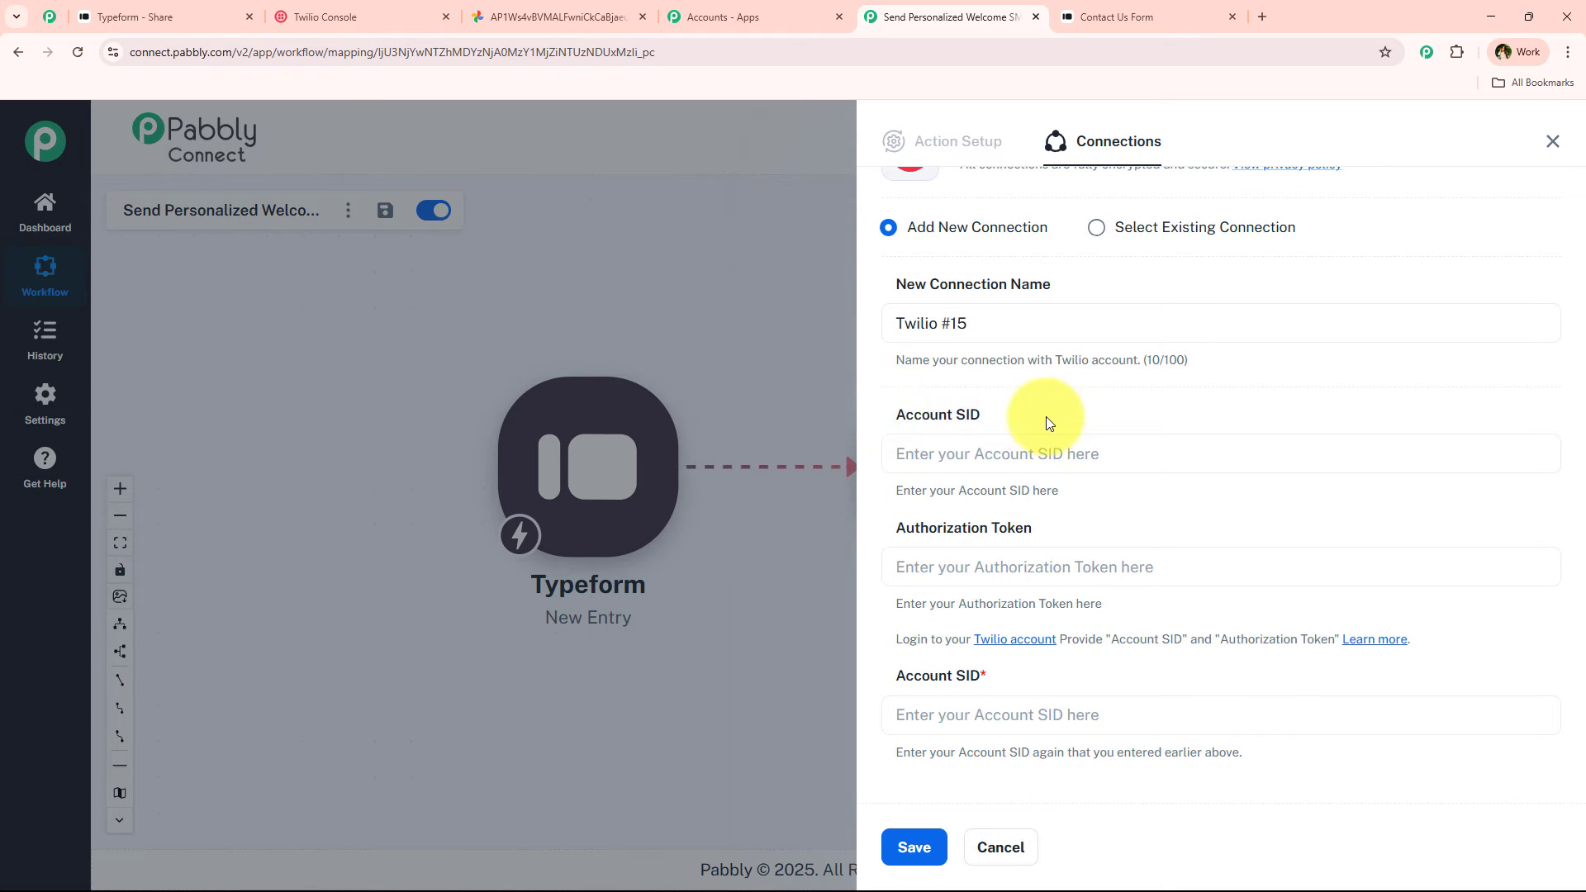
left_click_drag(897, 416, 1046, 417)
left_click_drag(897, 528, 1038, 529)
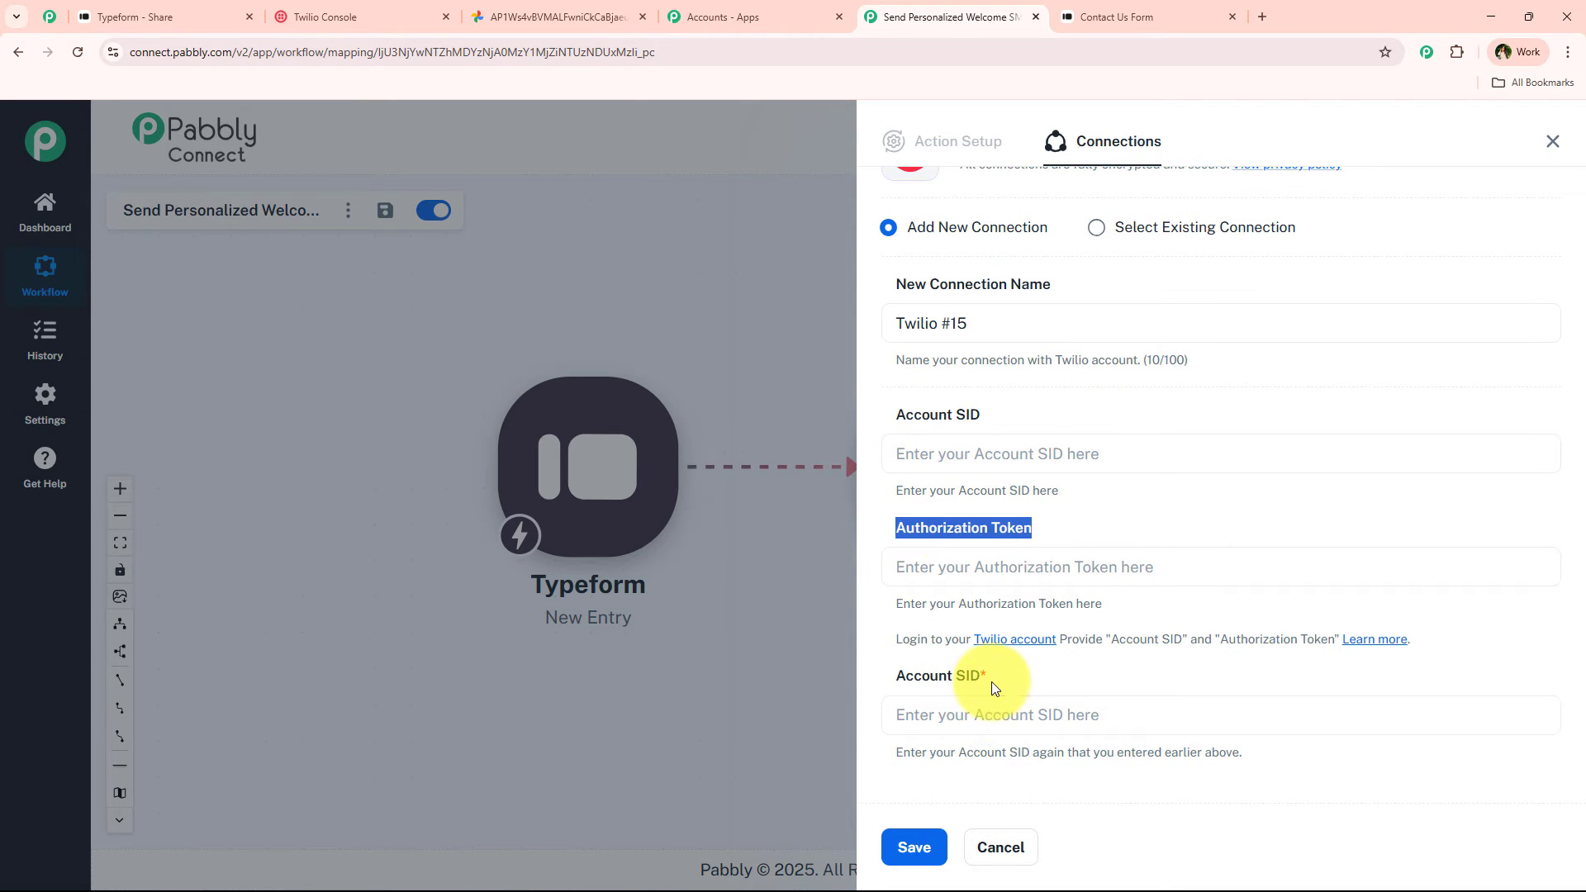
left_click_drag(995, 688, 881, 677)
left_click(1092, 678)
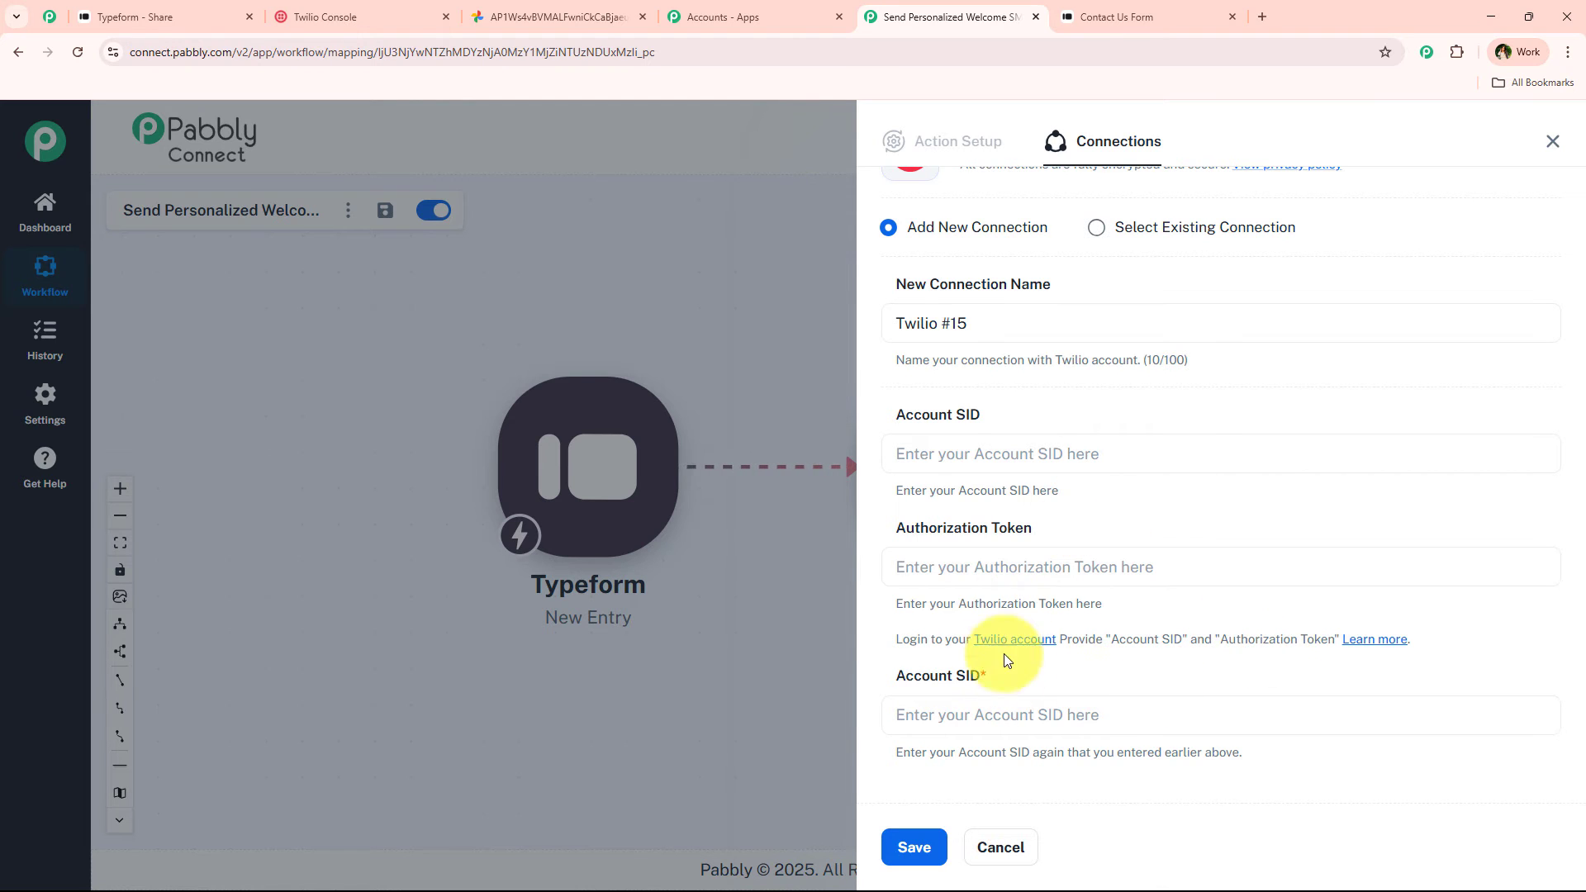
Copy the Account SID from the Twilio Console and paste it into both Account SID fields of the new Pabbly Connect connection.
left_click(411, 8)
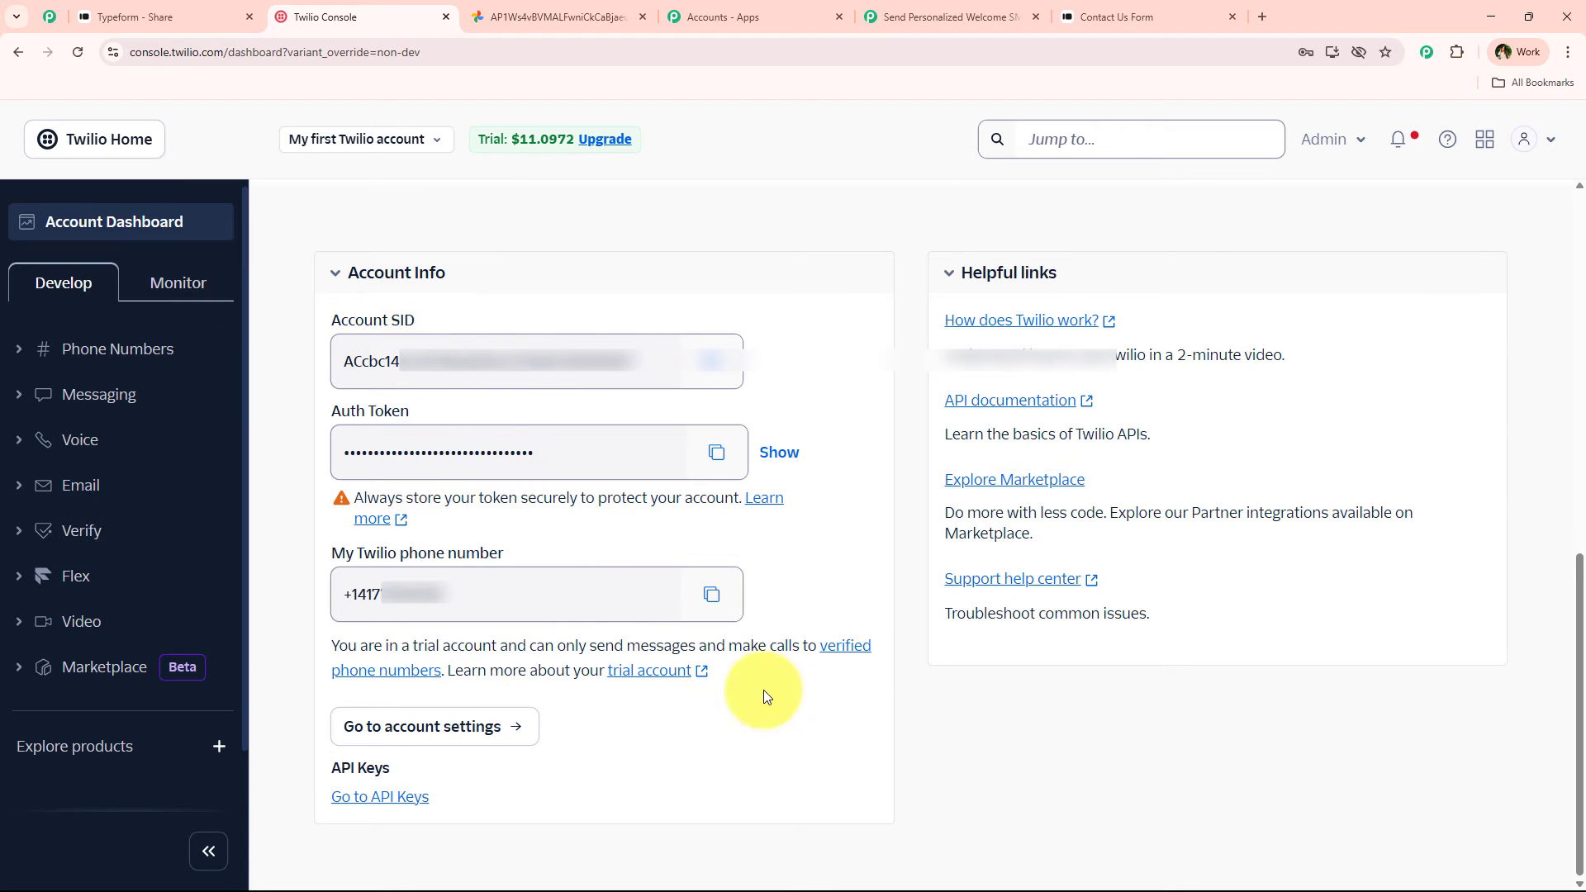
left_click(709, 361)
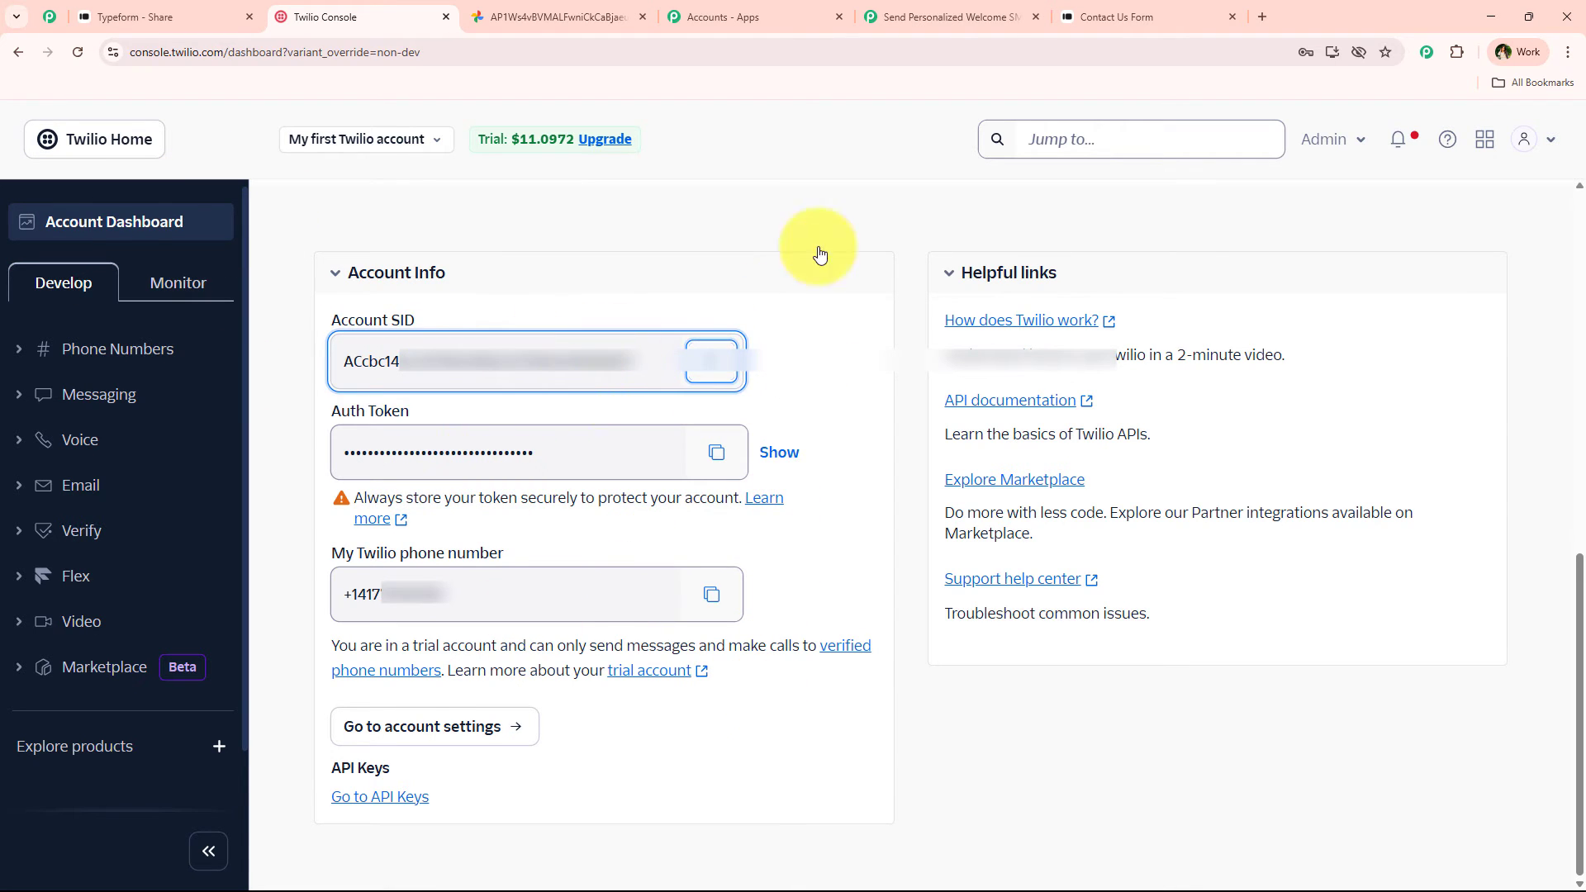
left_click(883, 8)
left_click(905, 453)
right_click(912, 464)
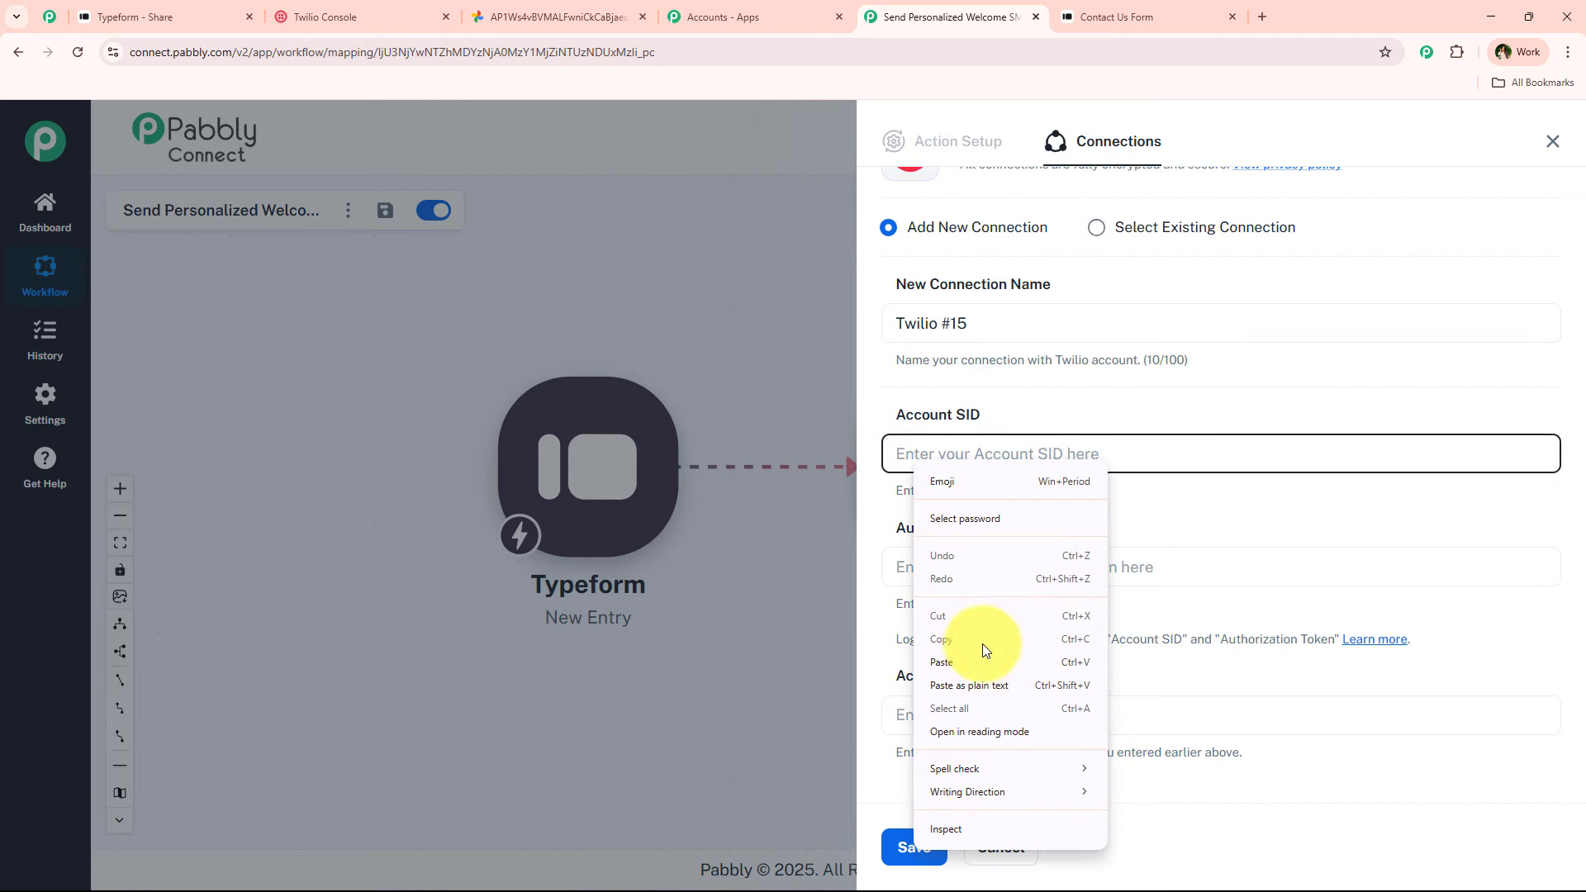
left_click(978, 662)
left_click(950, 714)
right_click(955, 712)
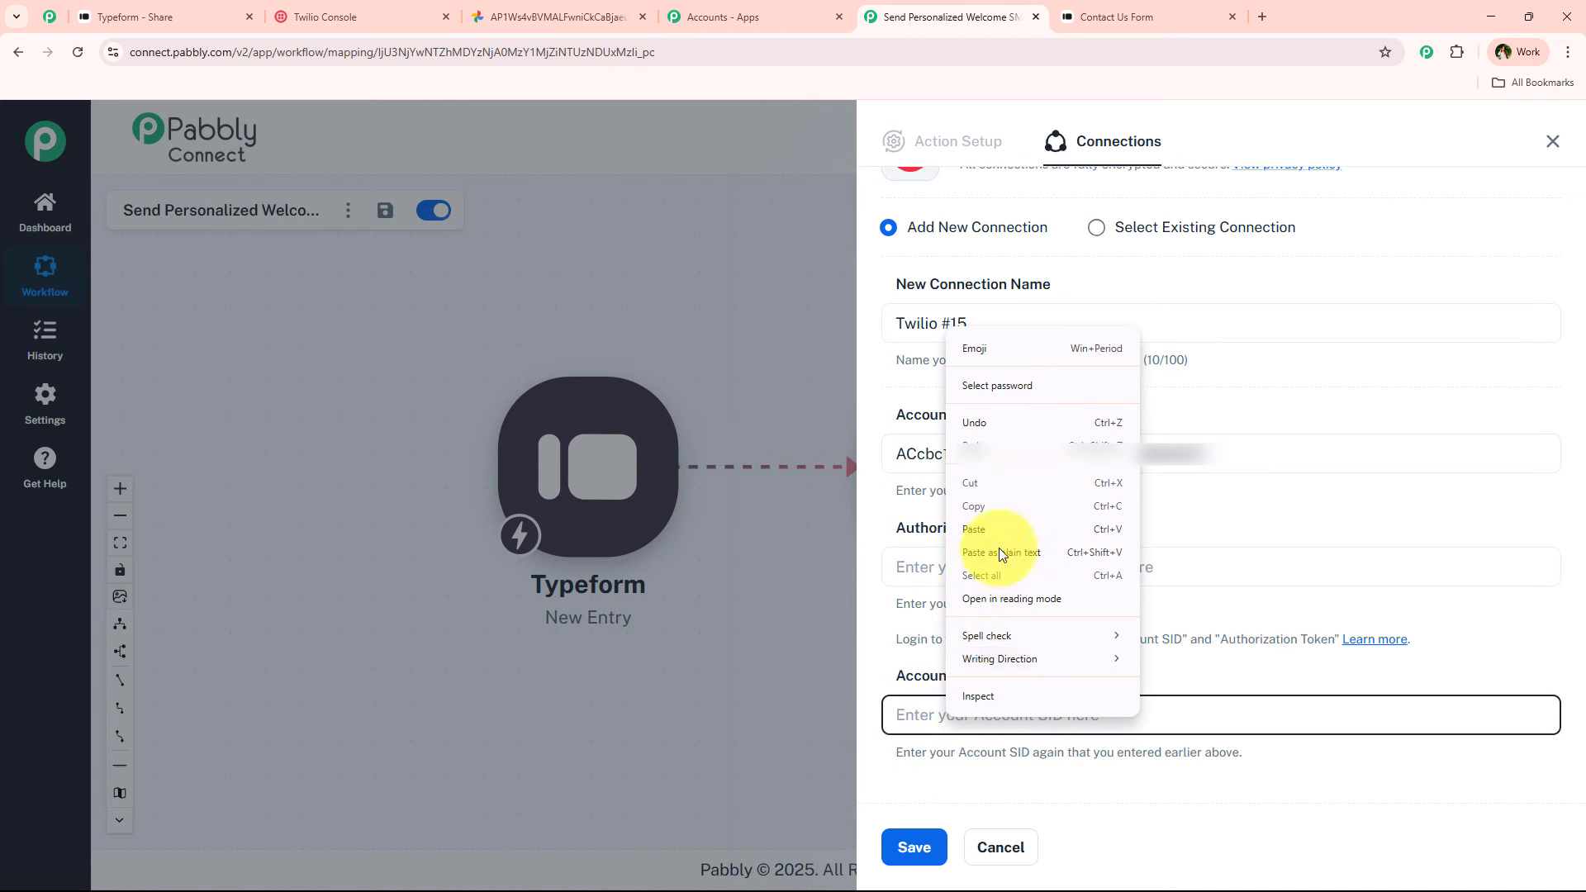
left_click(997, 544)
left_click(942, 568)
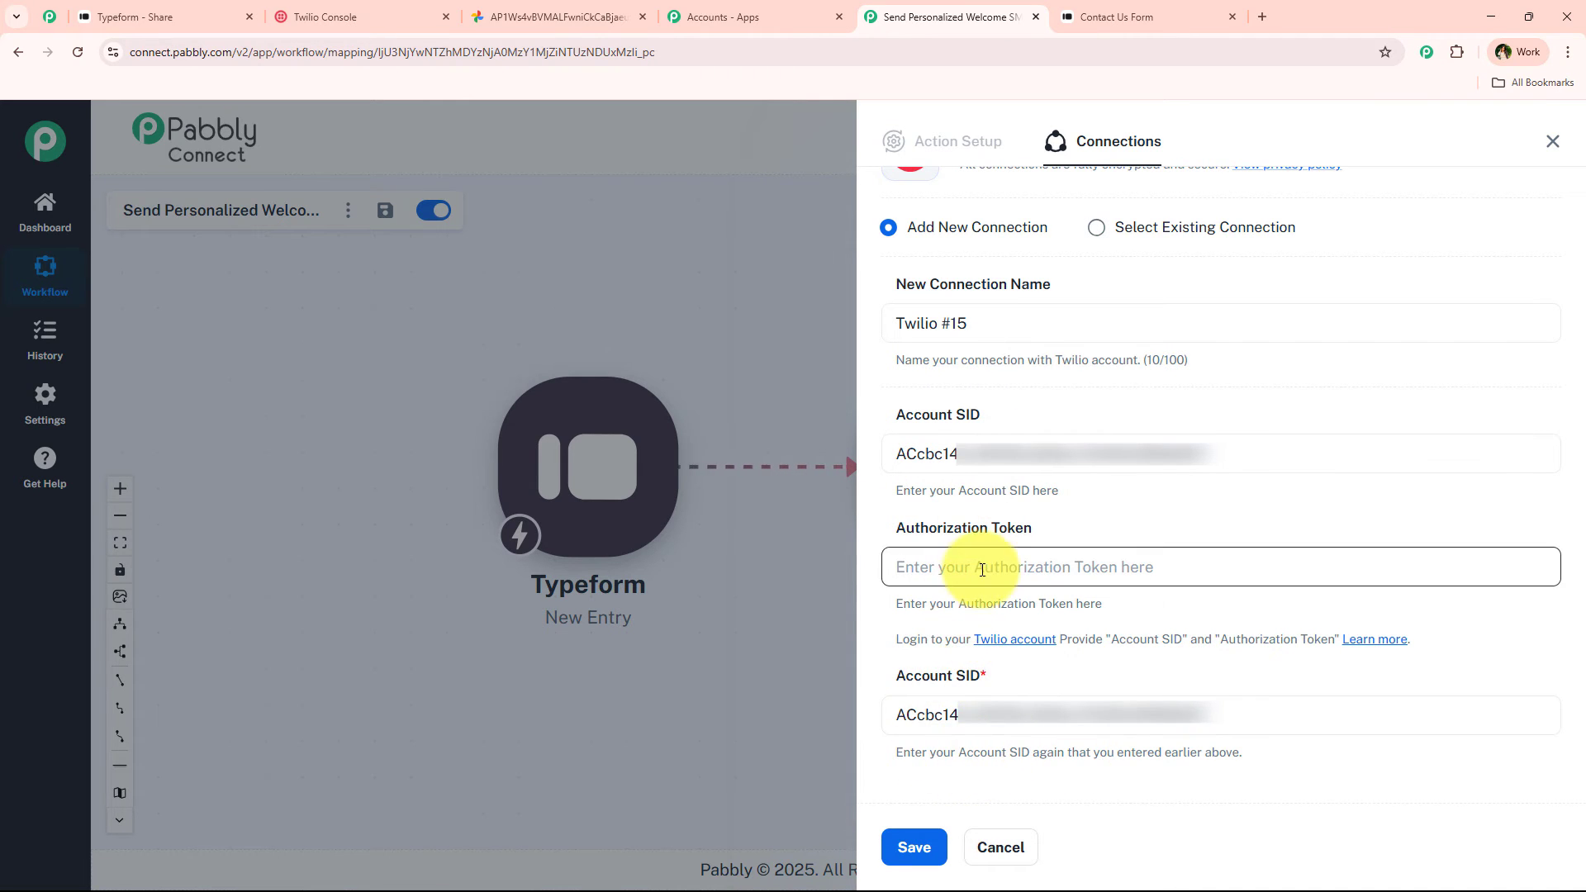
Copy the Auth Token from the Twilio Console into the connection's Authorization Token field, and save the connection.
left_click(396, 16)
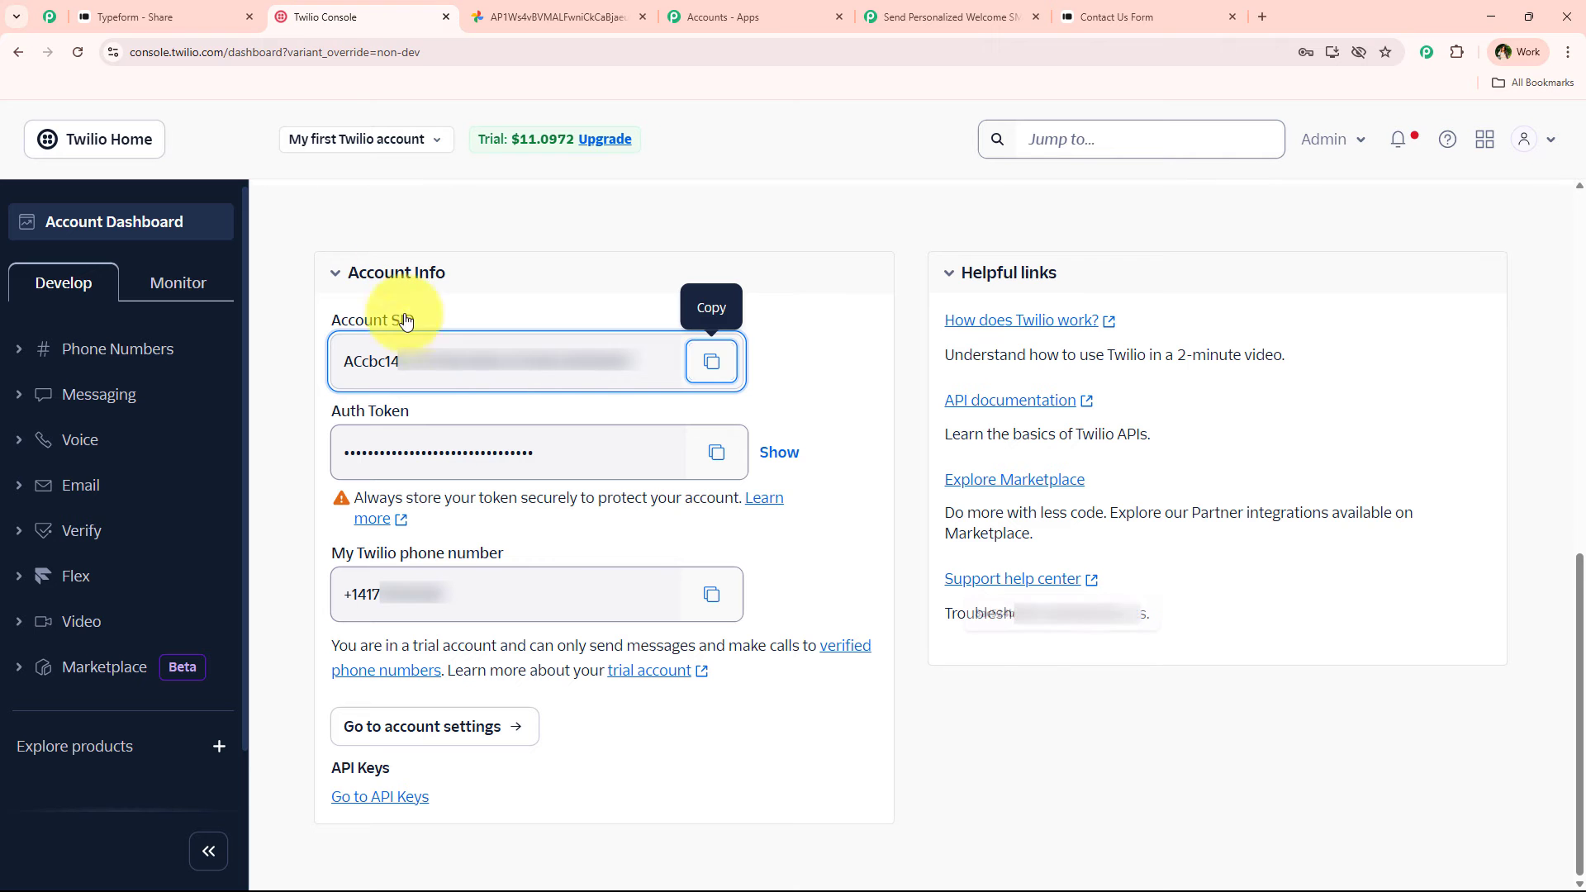
left_click(717, 450)
left_click(950, 16)
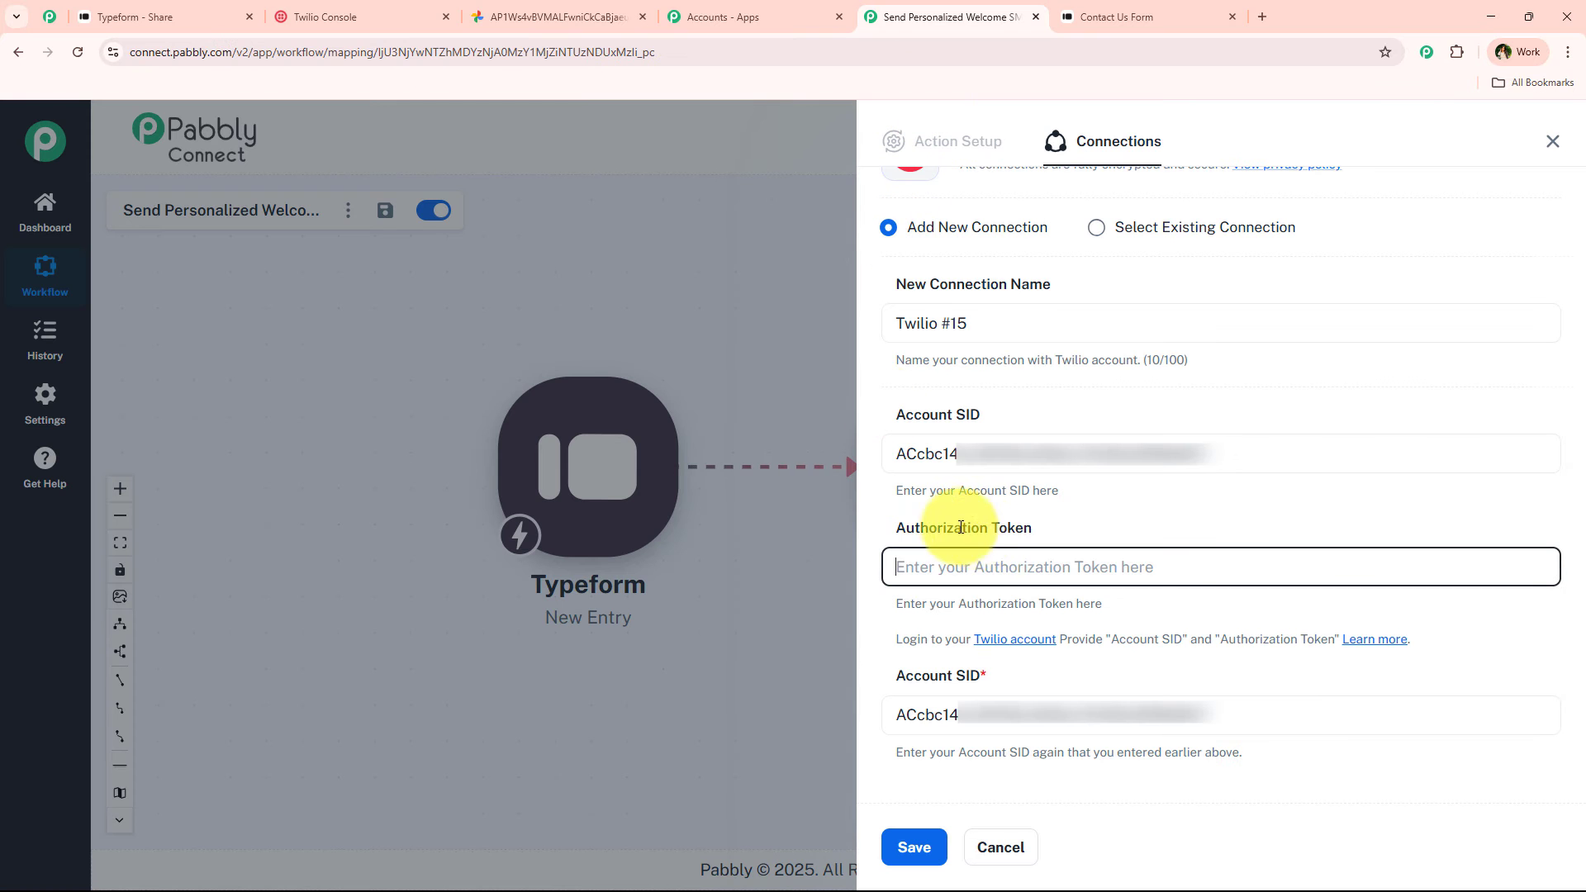
right_click(974, 568)
left_click(1001, 387)
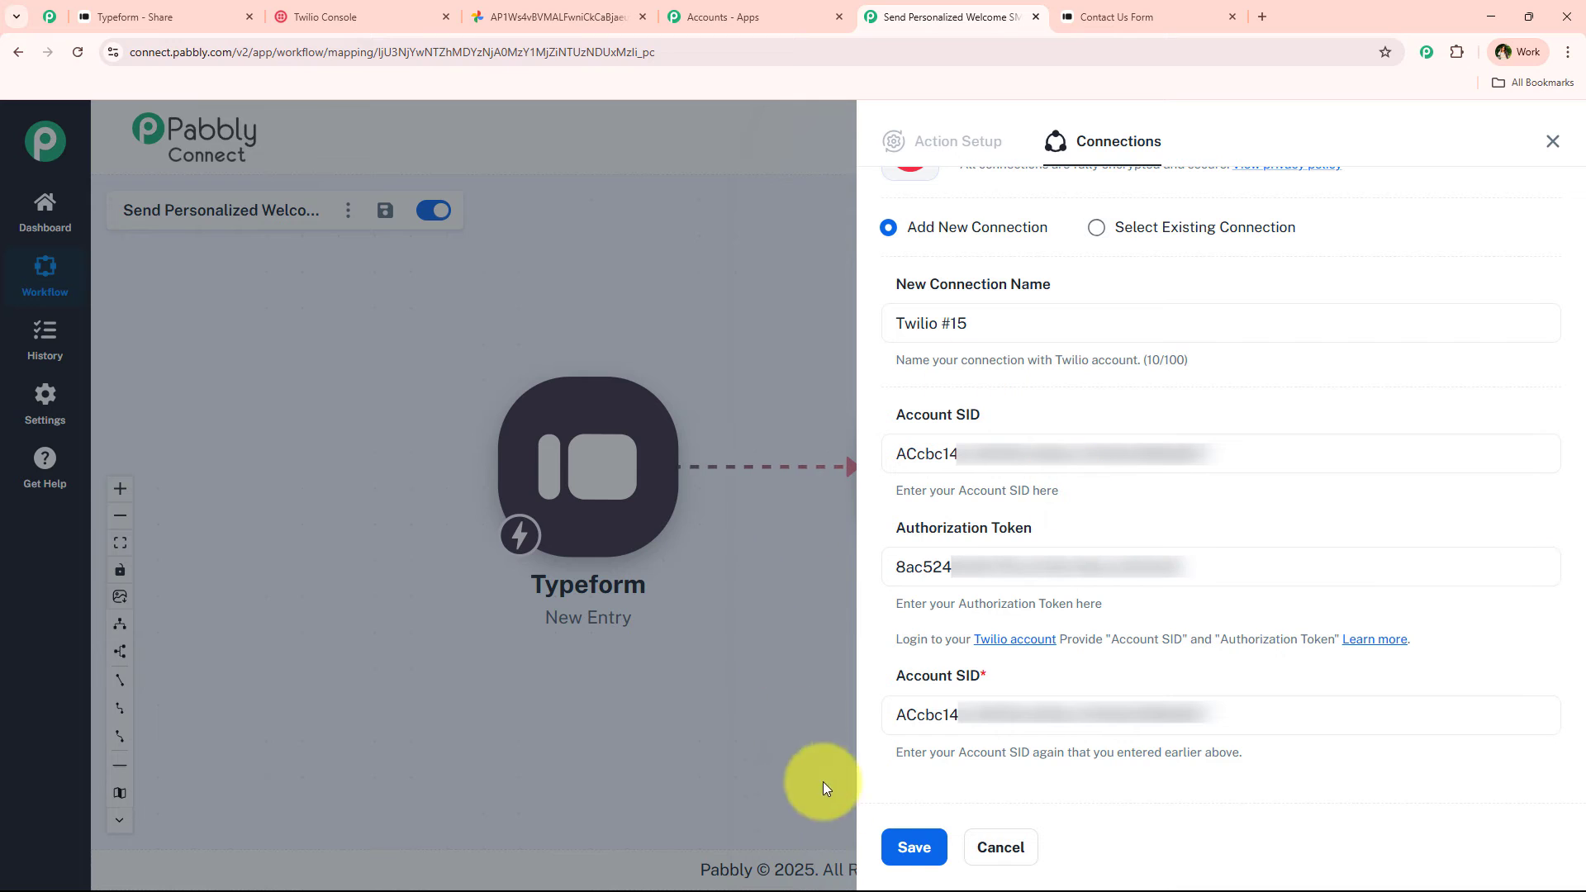
left_click(884, 849)
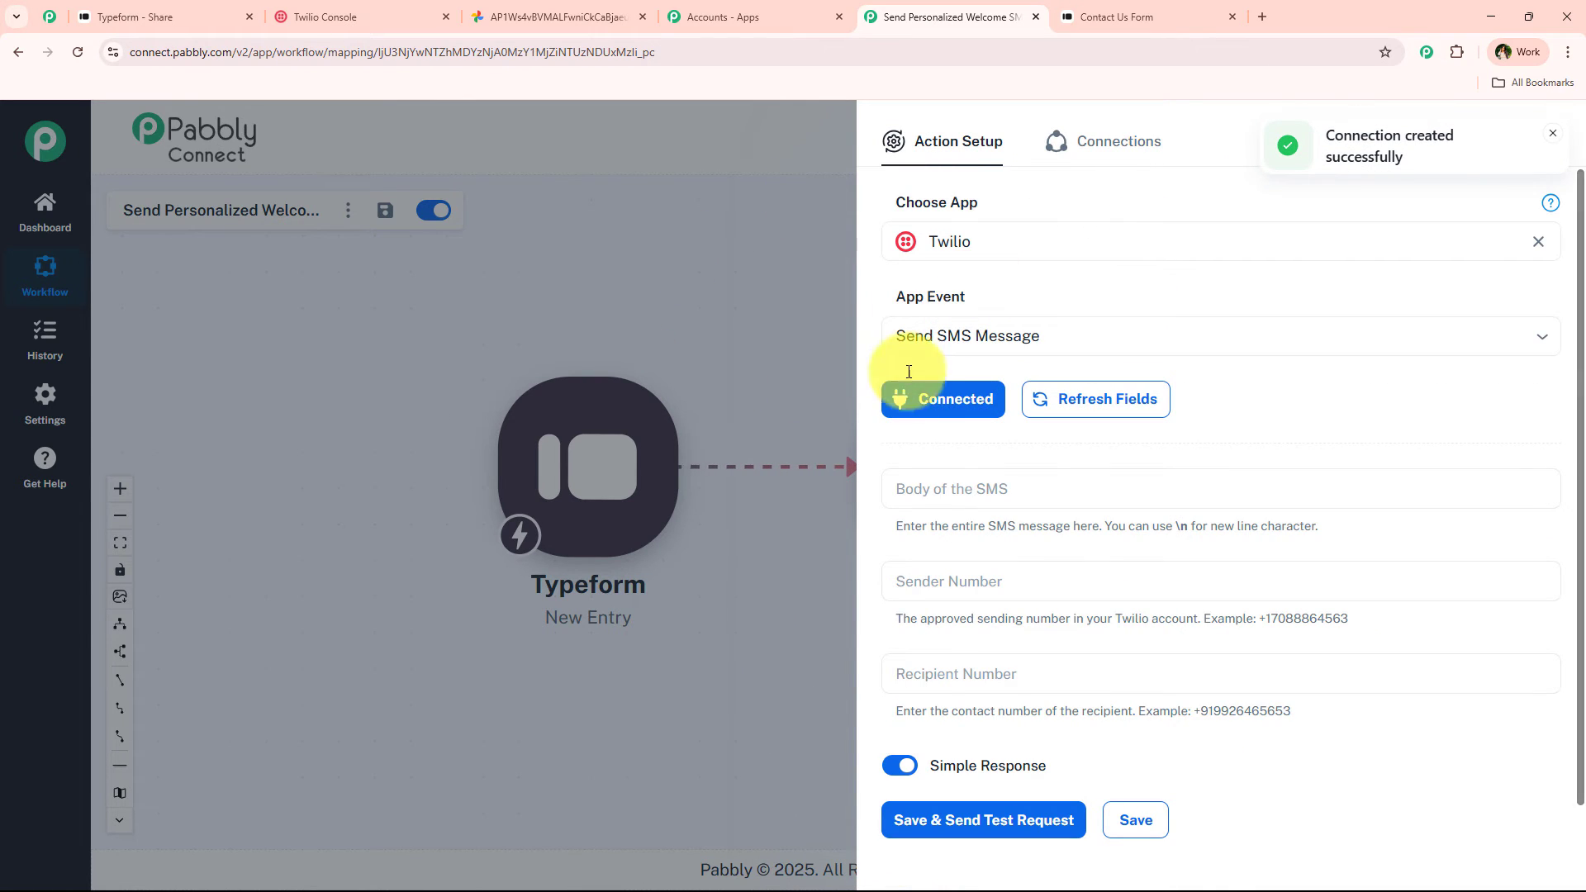
Enter the SMS body "Hi {{Name}} , Thanks for signing up through our form! We're thrilled to have you on board. Our team will reach out shortly. – Team Pabbly".
scroll(983, 534, "down", 1)
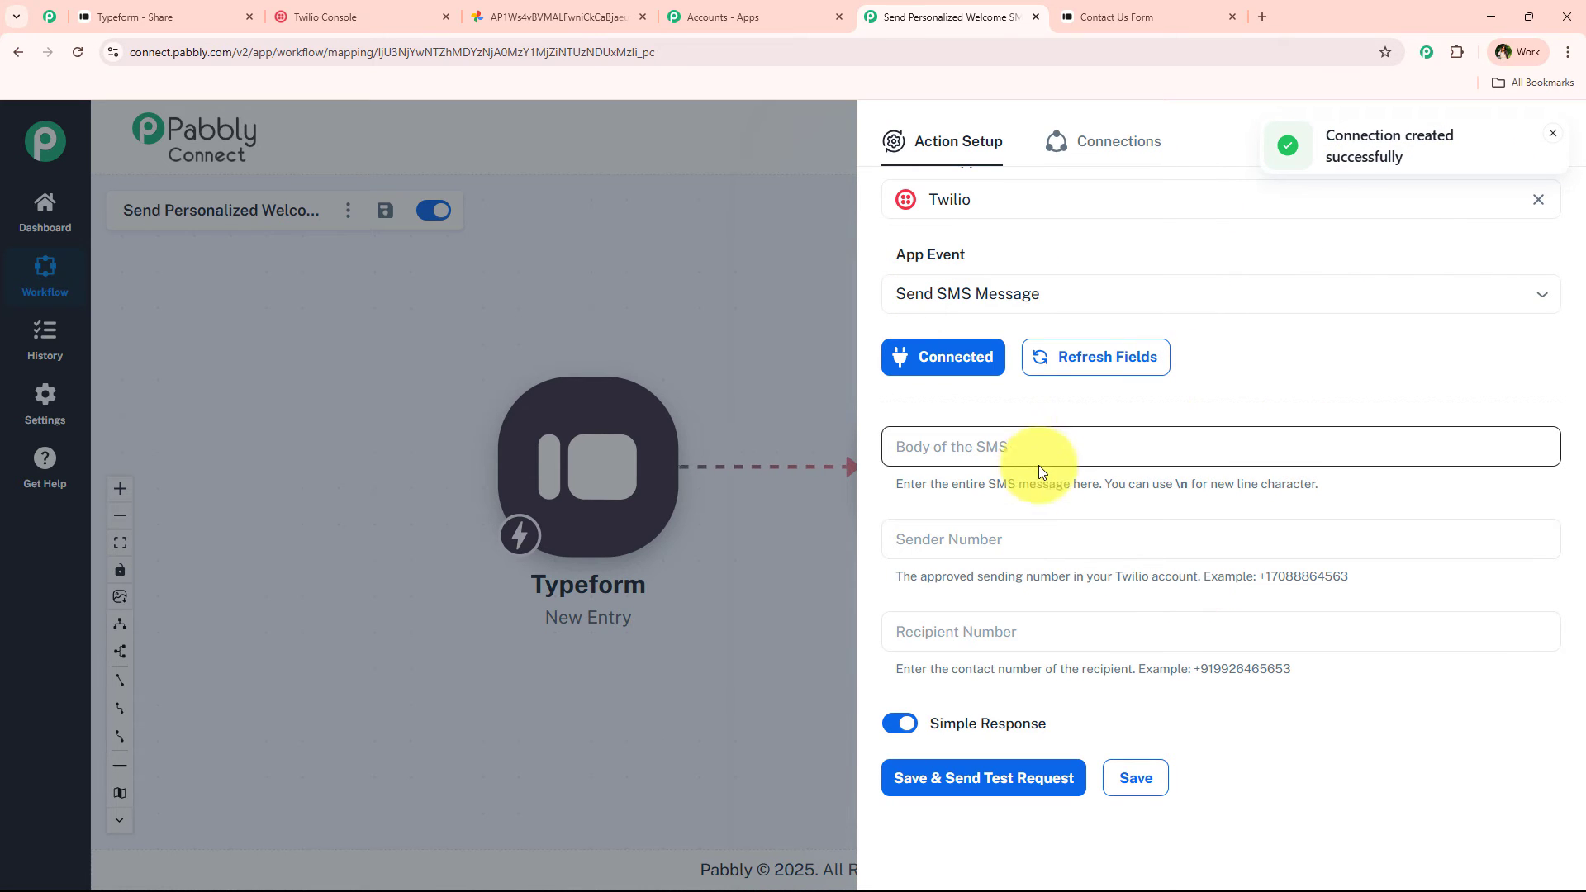
left_click(545, 16)
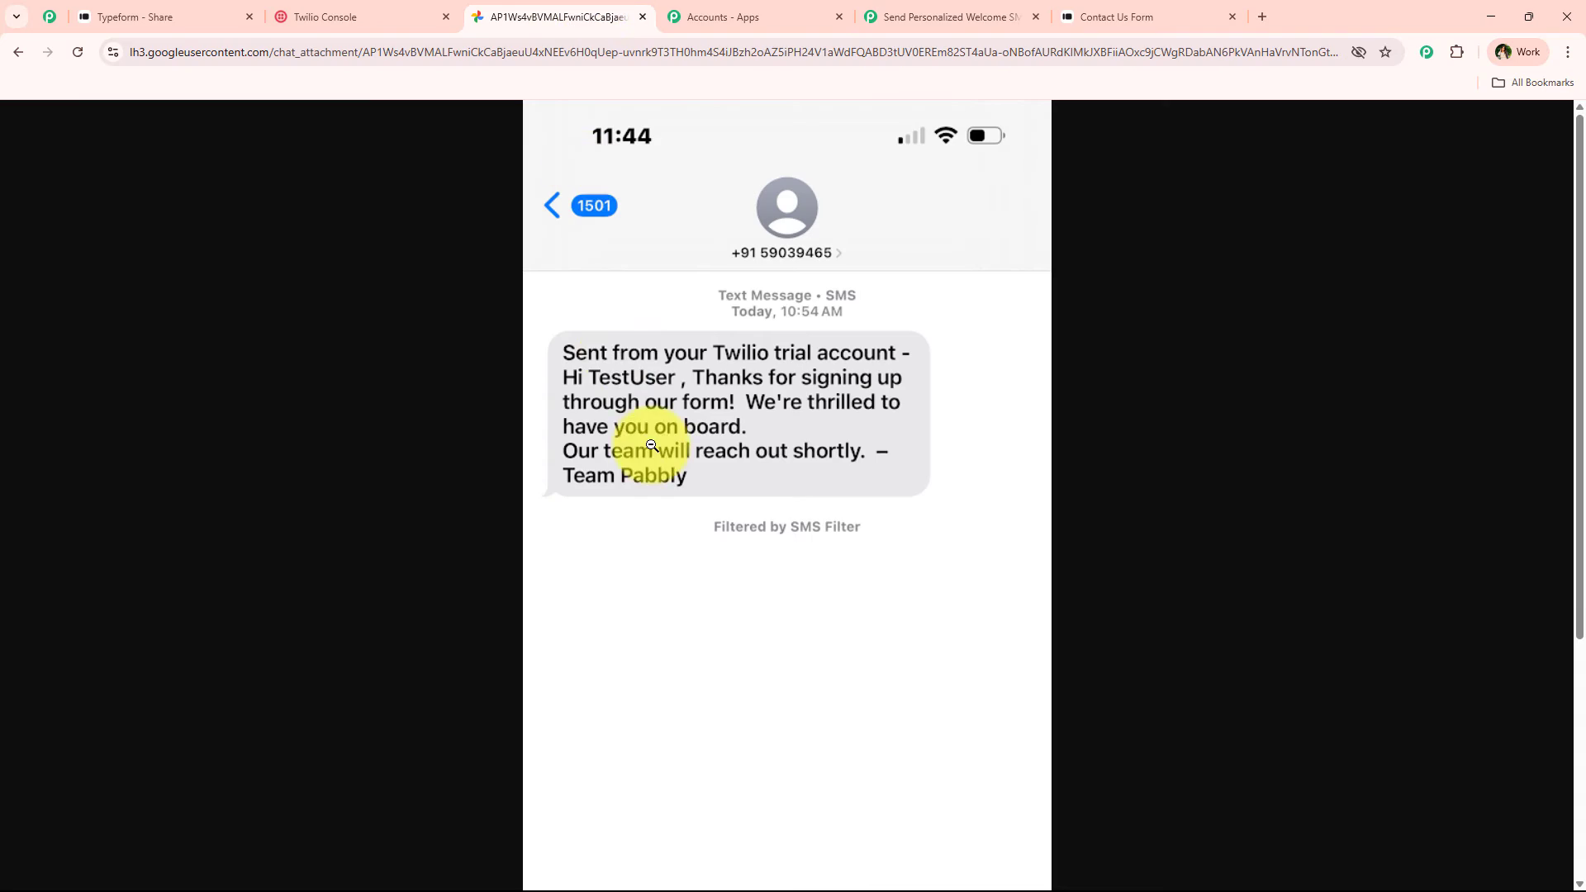
left_click(900, 17)
left_click(1039, 456)
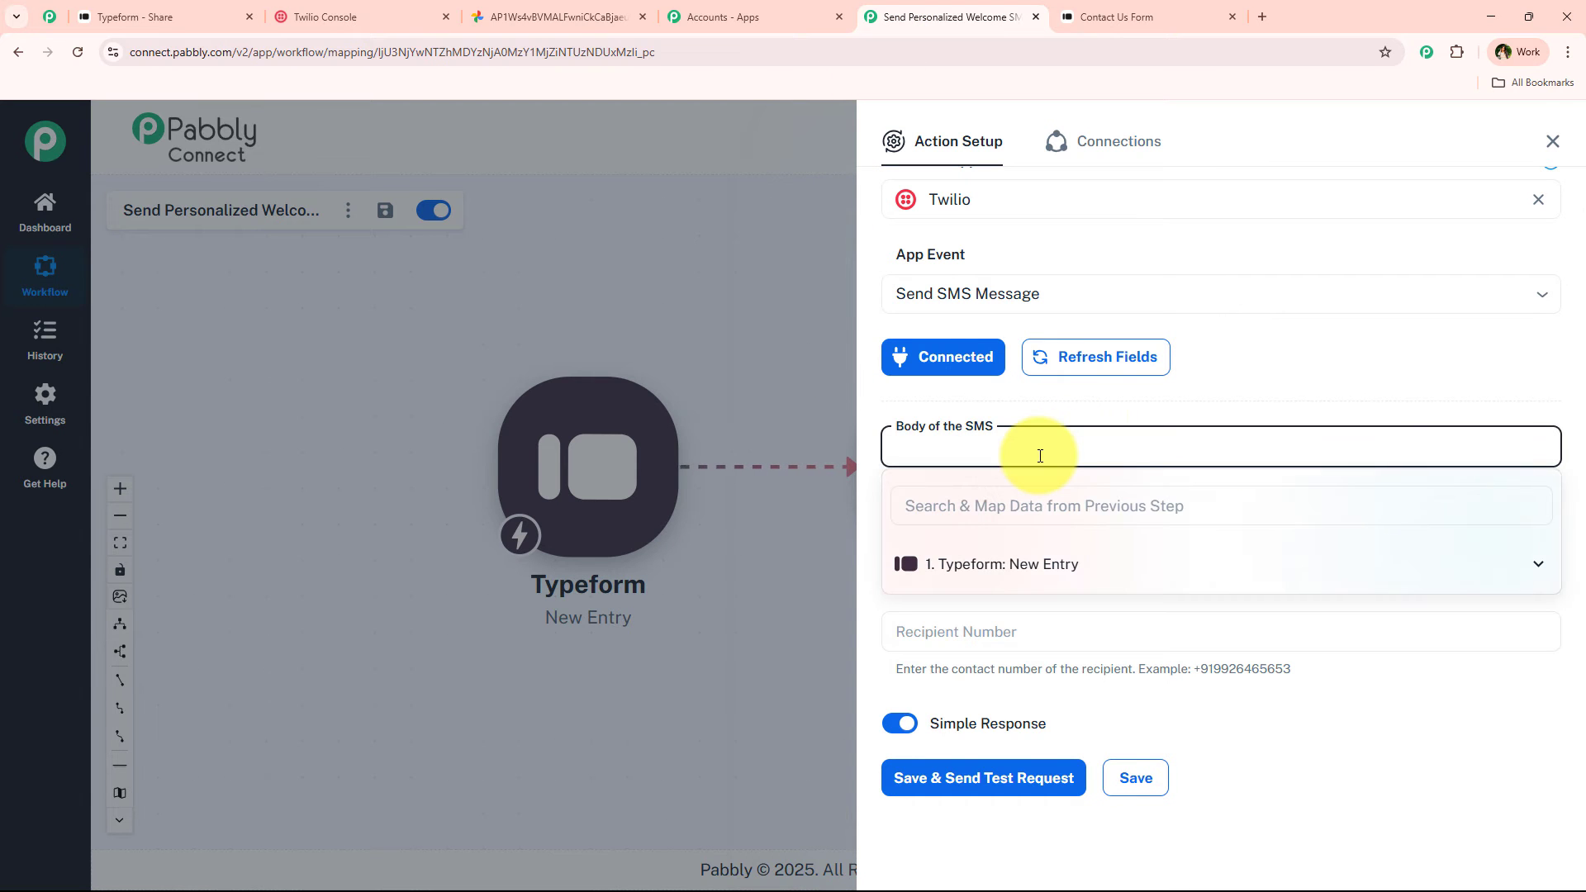
key("ctrl+v")
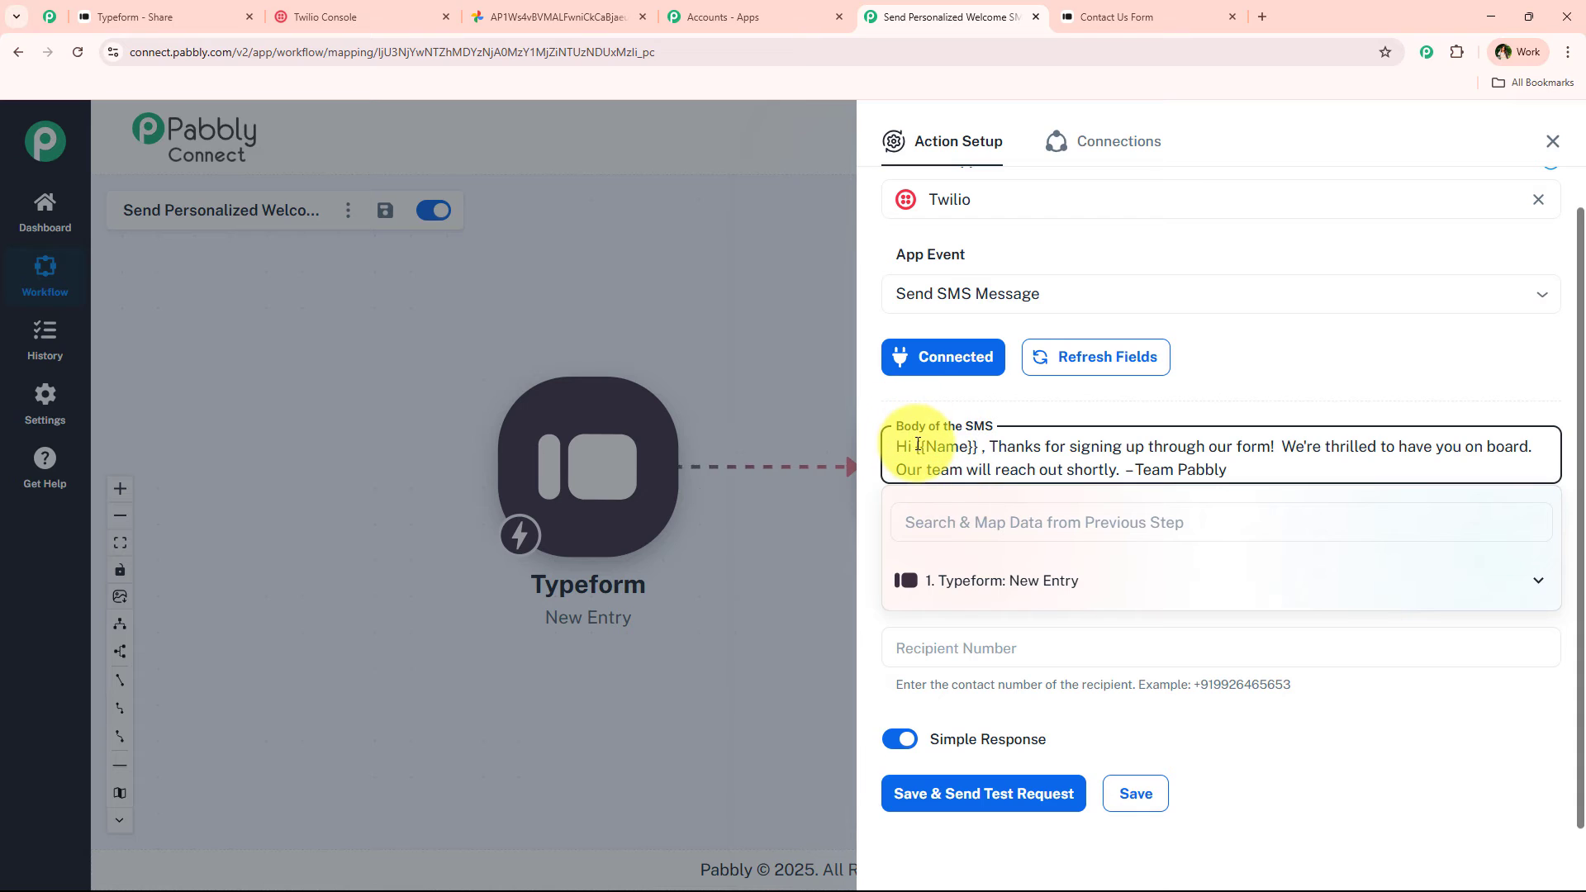
Replace the {{Name}} placeholder in the SMS greeting with the sample text "Dummy User" and remove the space before the comma.
left_click_drag(917, 445, 983, 446)
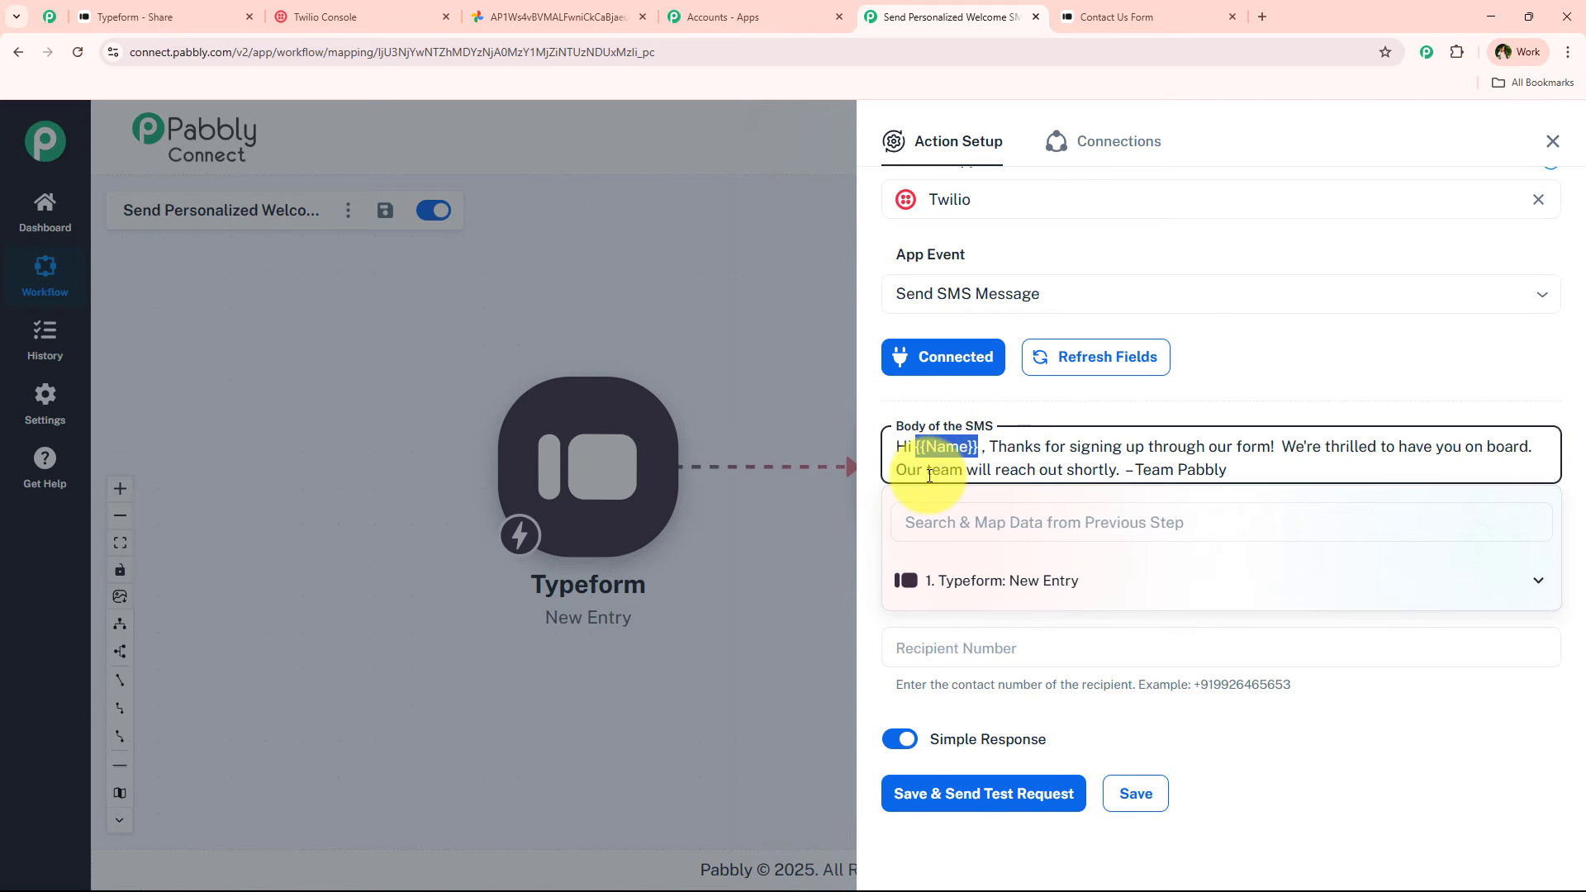
left_click(983, 447)
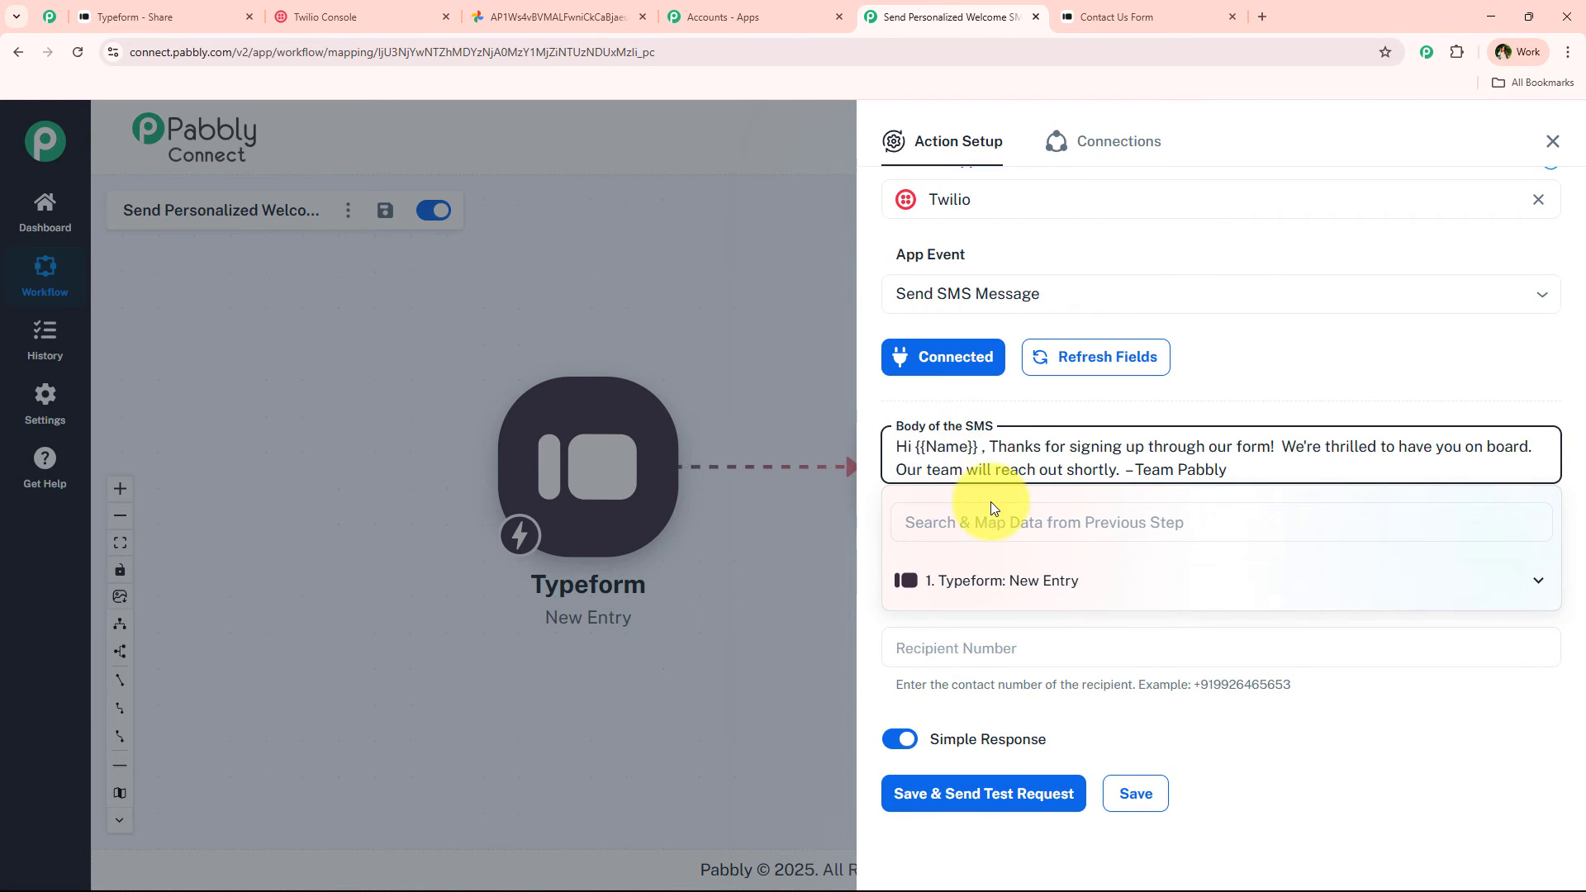
key("BackSpace")
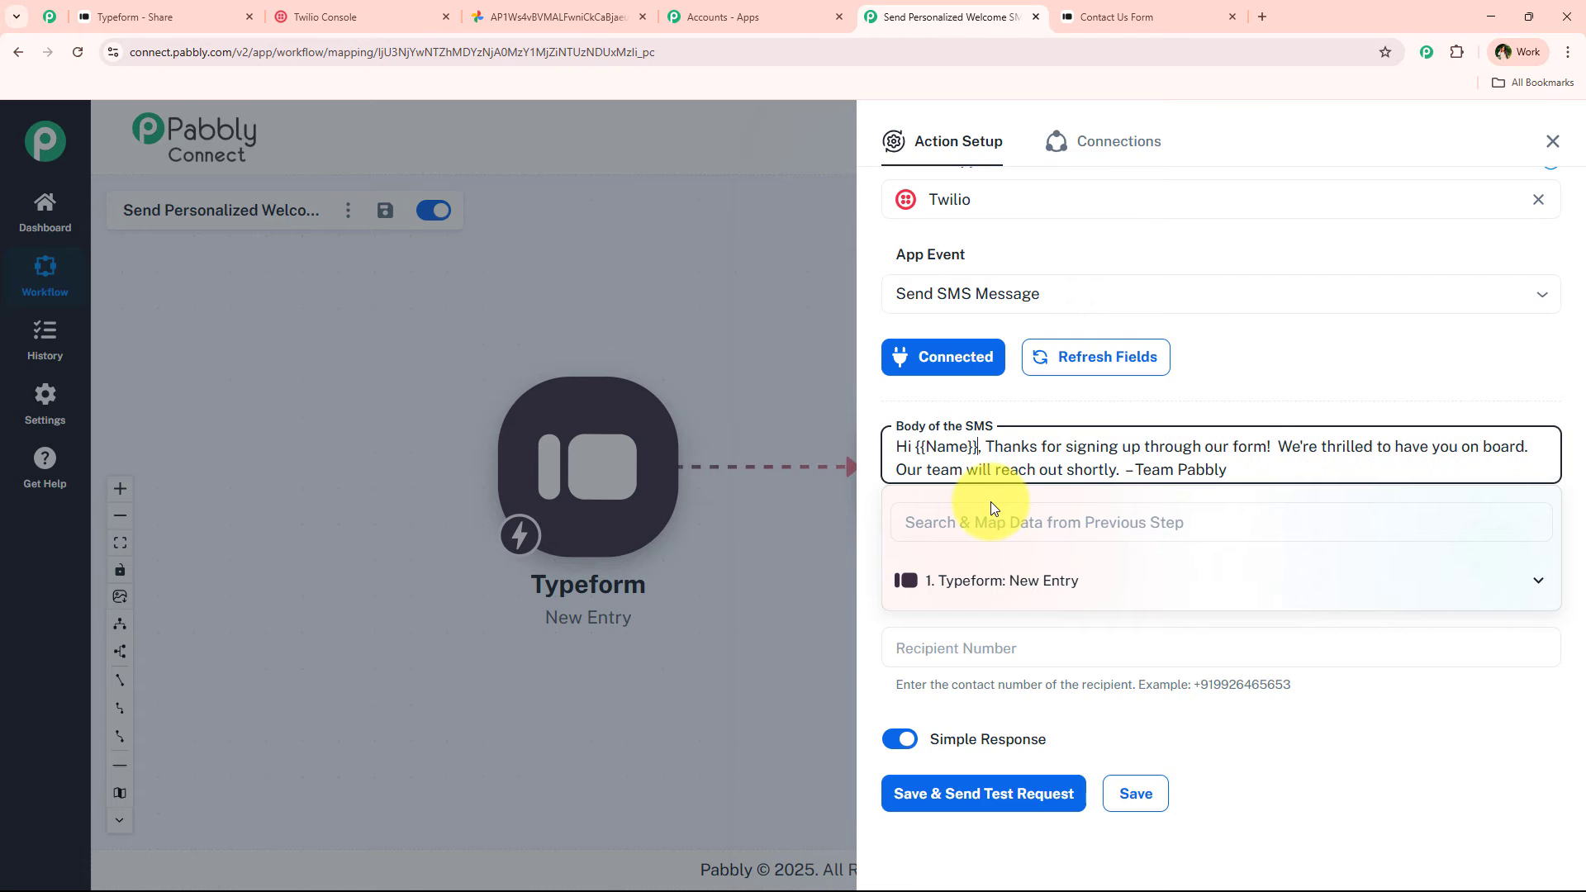
left_click_drag(978, 442, 908, 447)
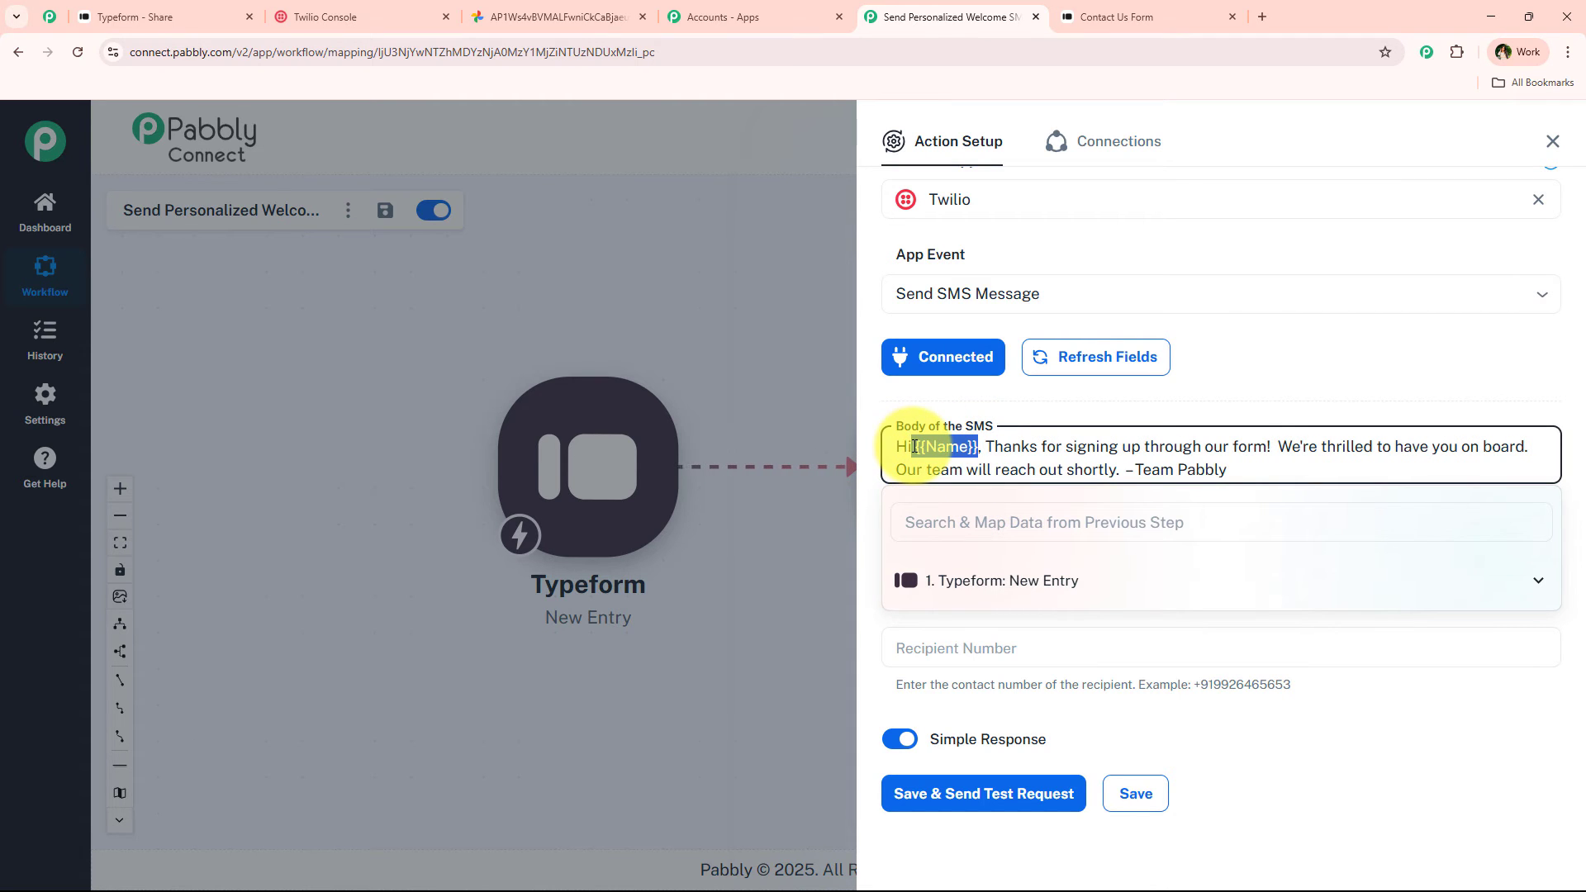
type("Dummy")
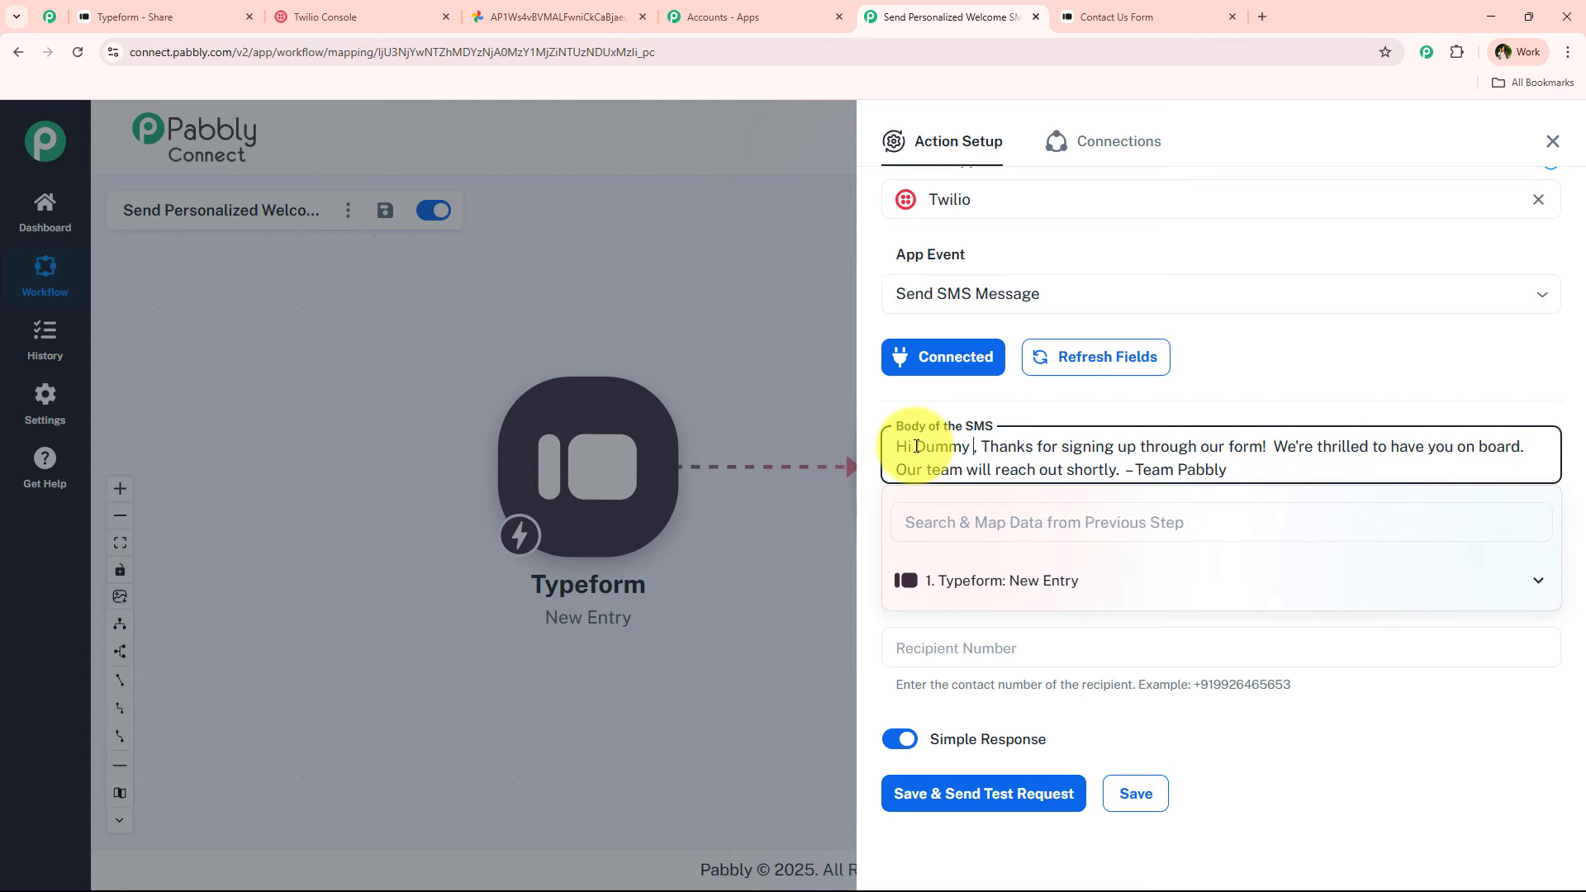
type(" User")
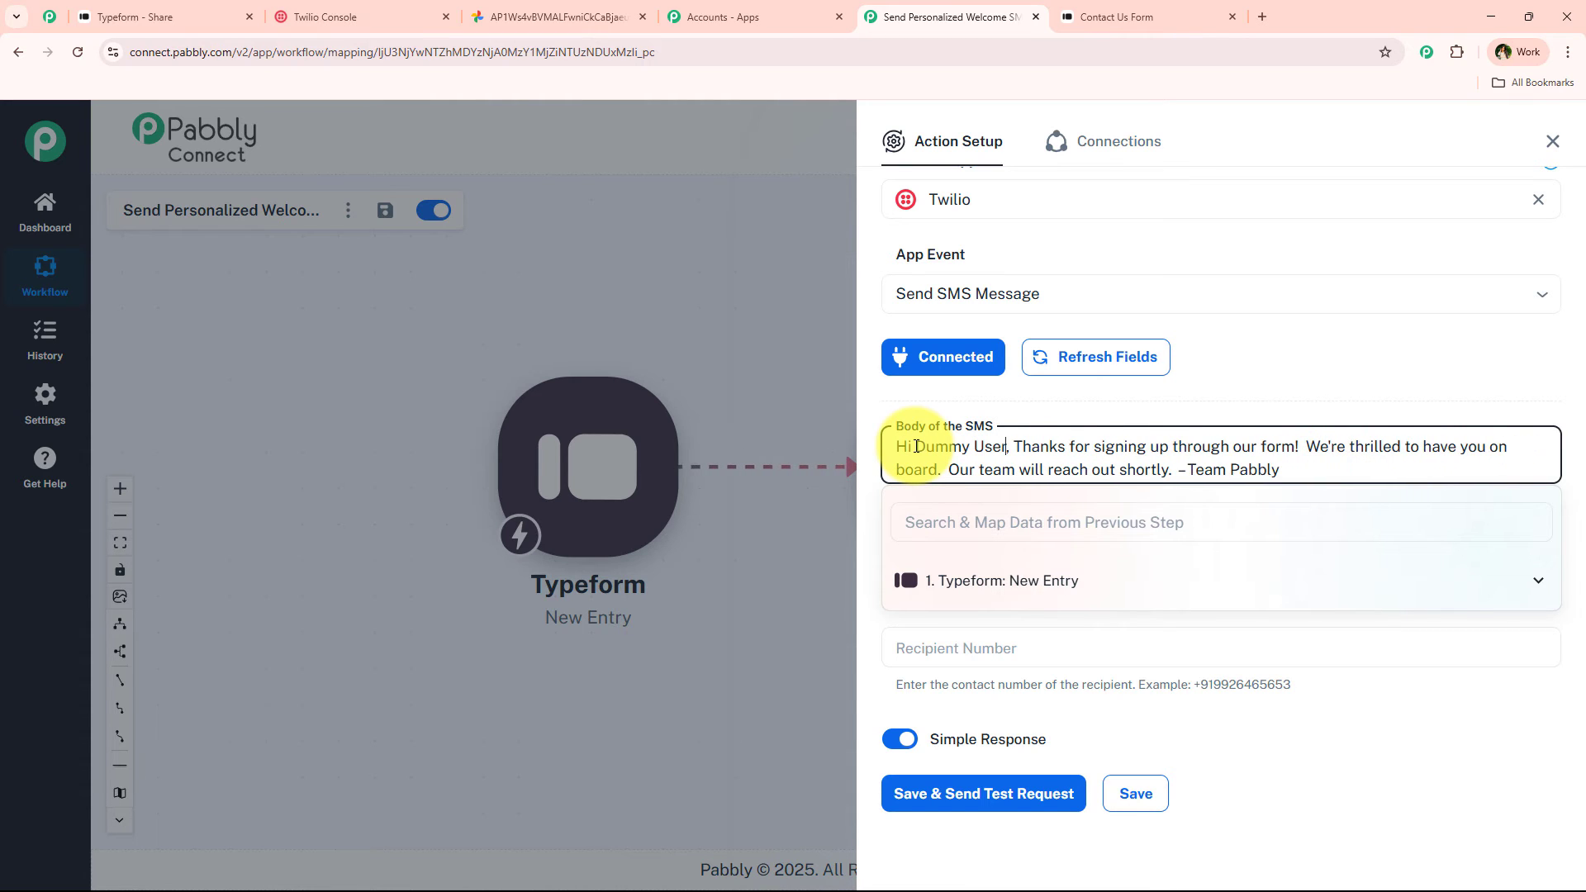
Clear the sample name "Dummy User" after "Hi" in the SMS body and remove the extra space before "Our team".
key("BackSpace")
key("BackSpace")
key("BackSpace")
key("BackSpace")
key("BackSpace")
key("BackSpace")
key("BackSpace")
key("BackSpace")
key("BackSpace")
key("BackSpace")
key("BackSpace")
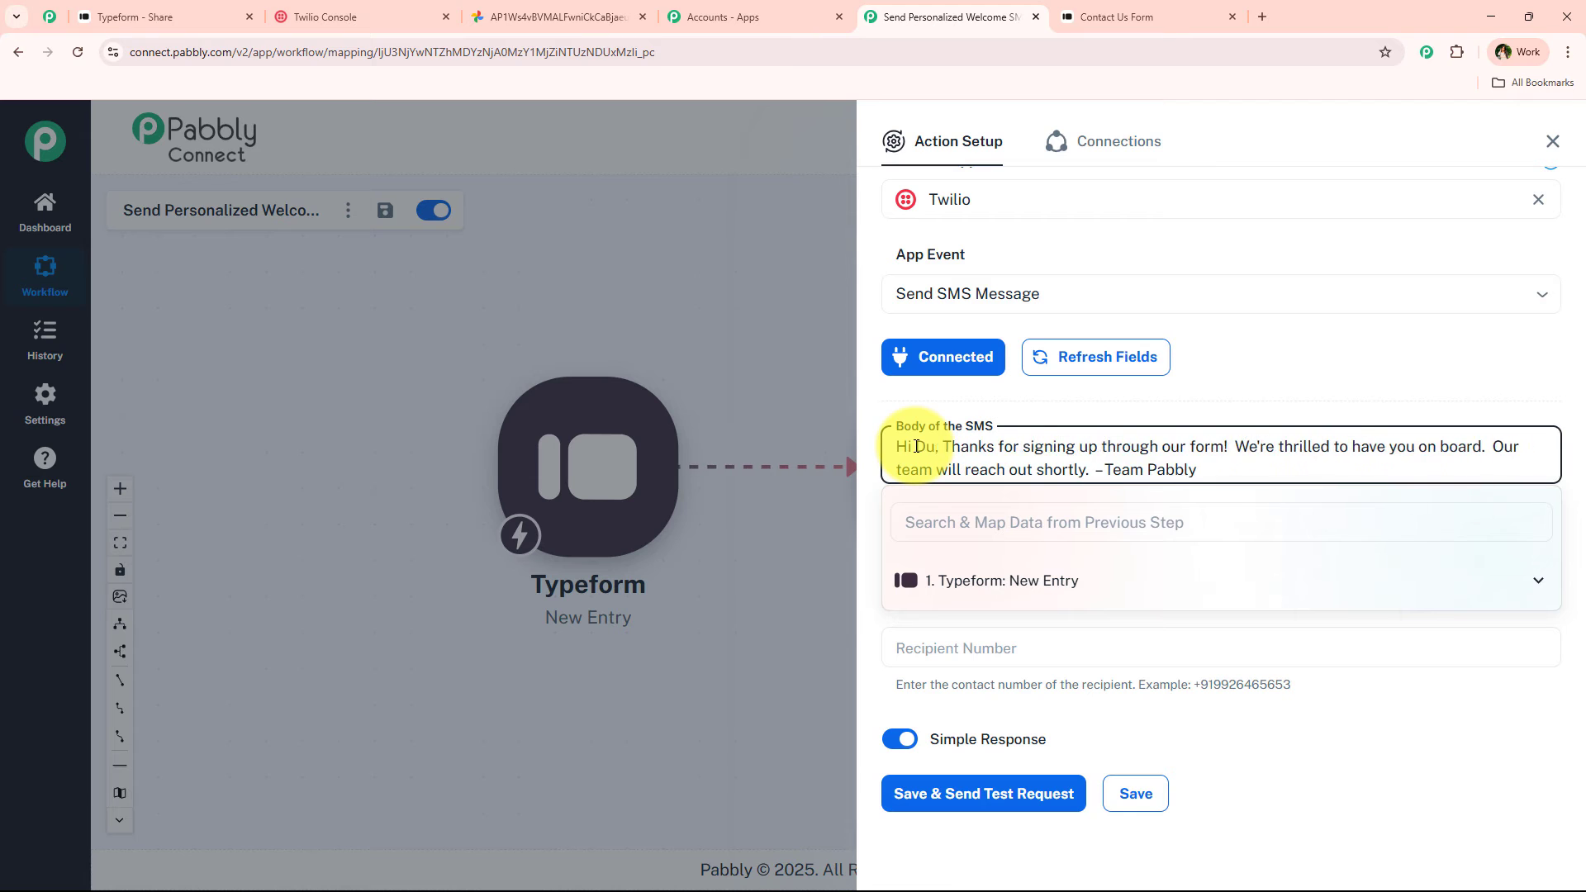
key("Delete")
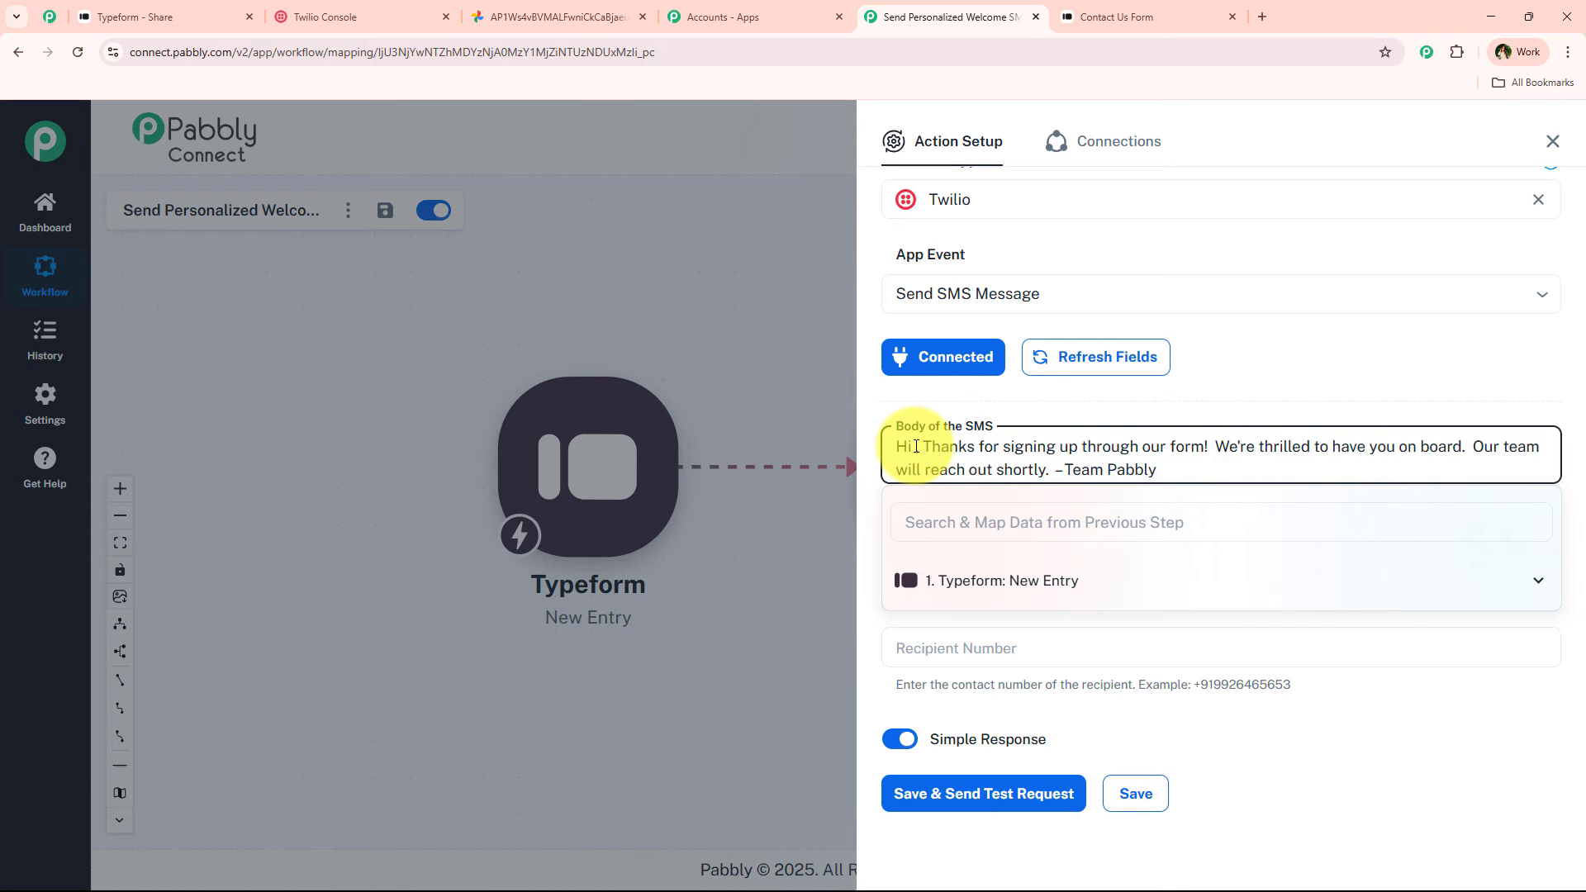
left_click(1478, 464)
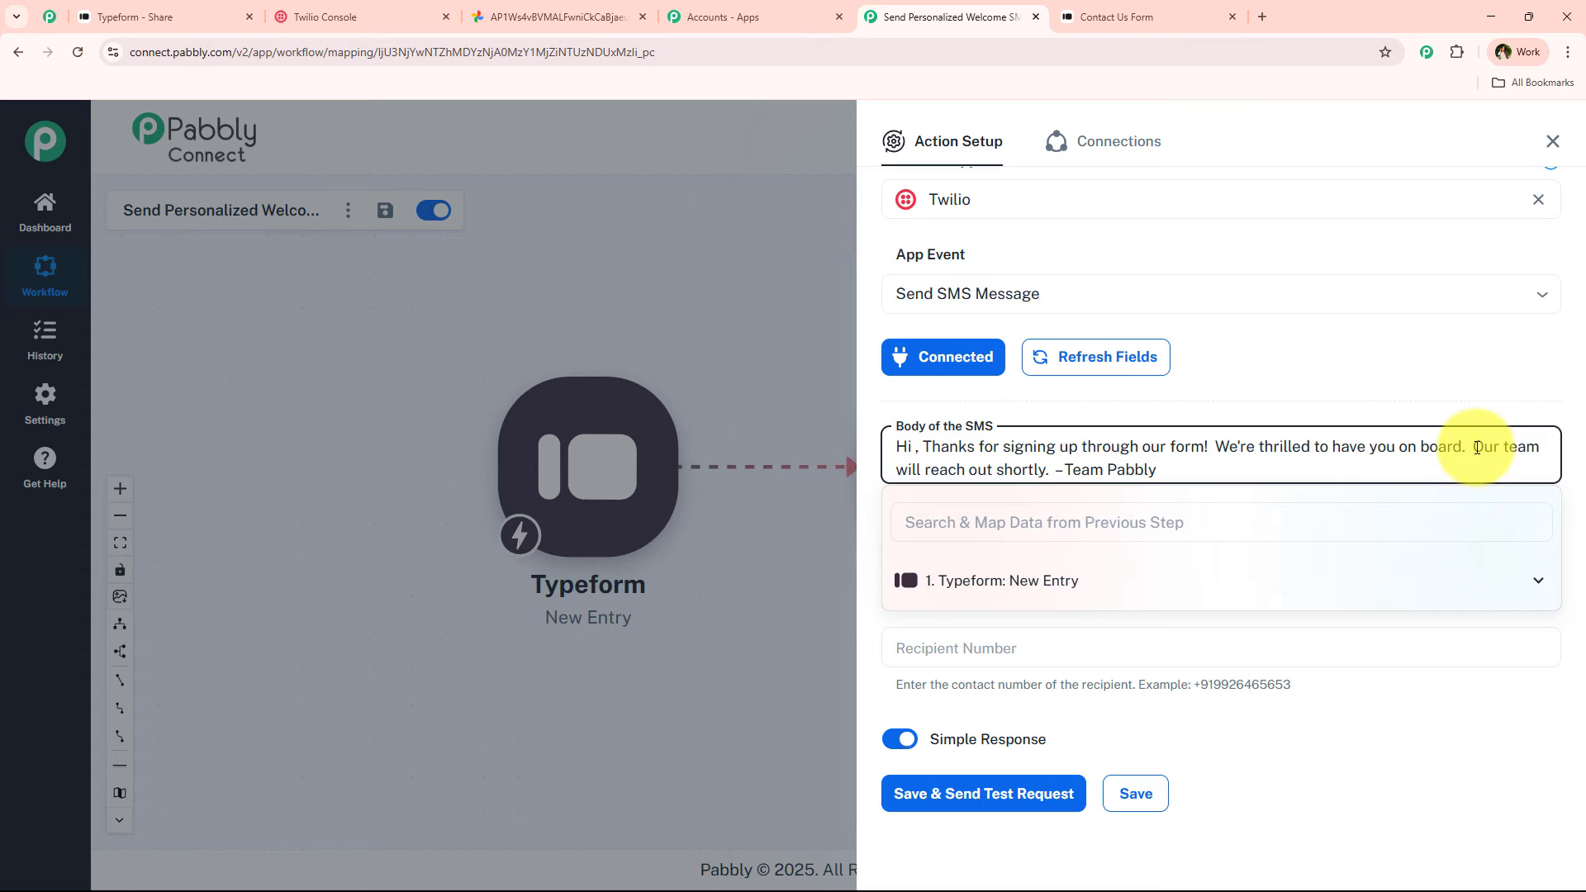
key("BackSpace")
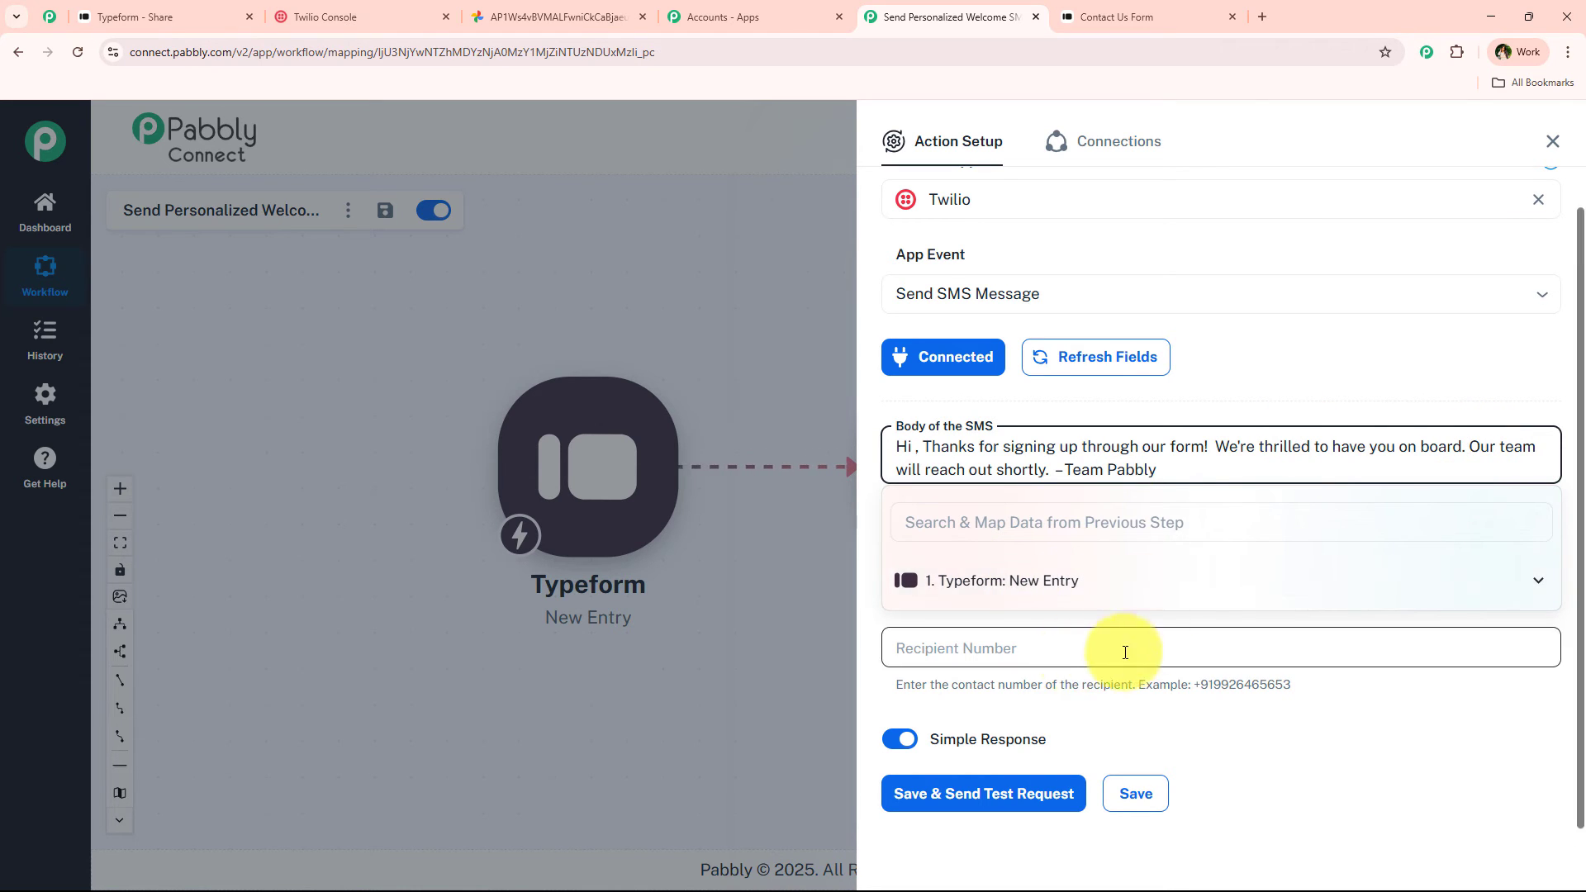
Map the lead's first name from the Typeform entry (form_response answers 0 text) after "Hi" in the SMS body.
left_click(1108, 582)
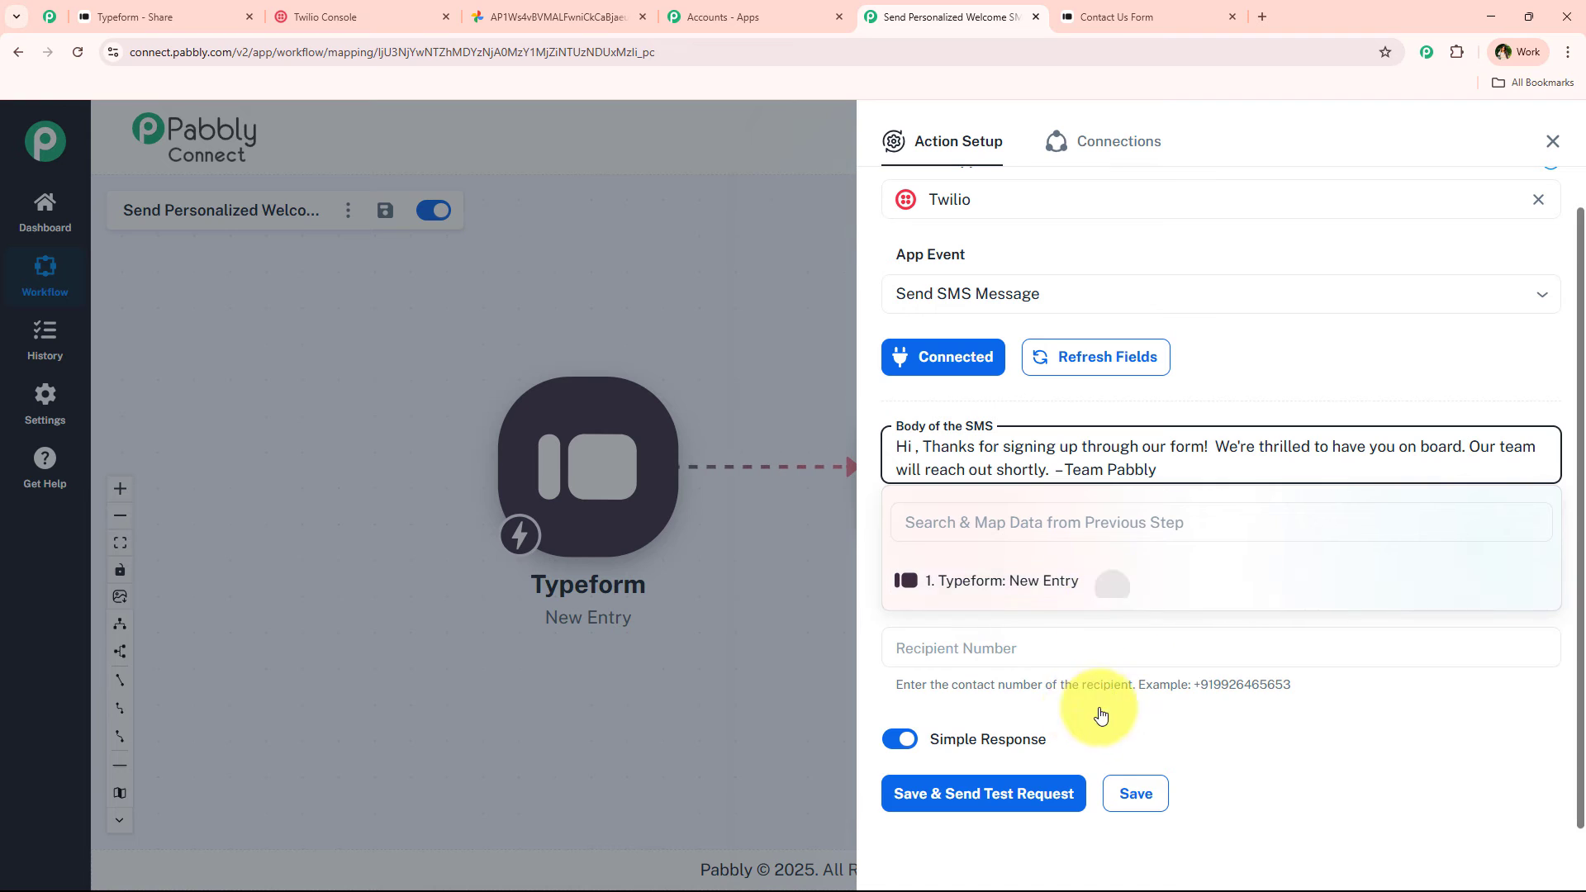
left_click(1065, 581)
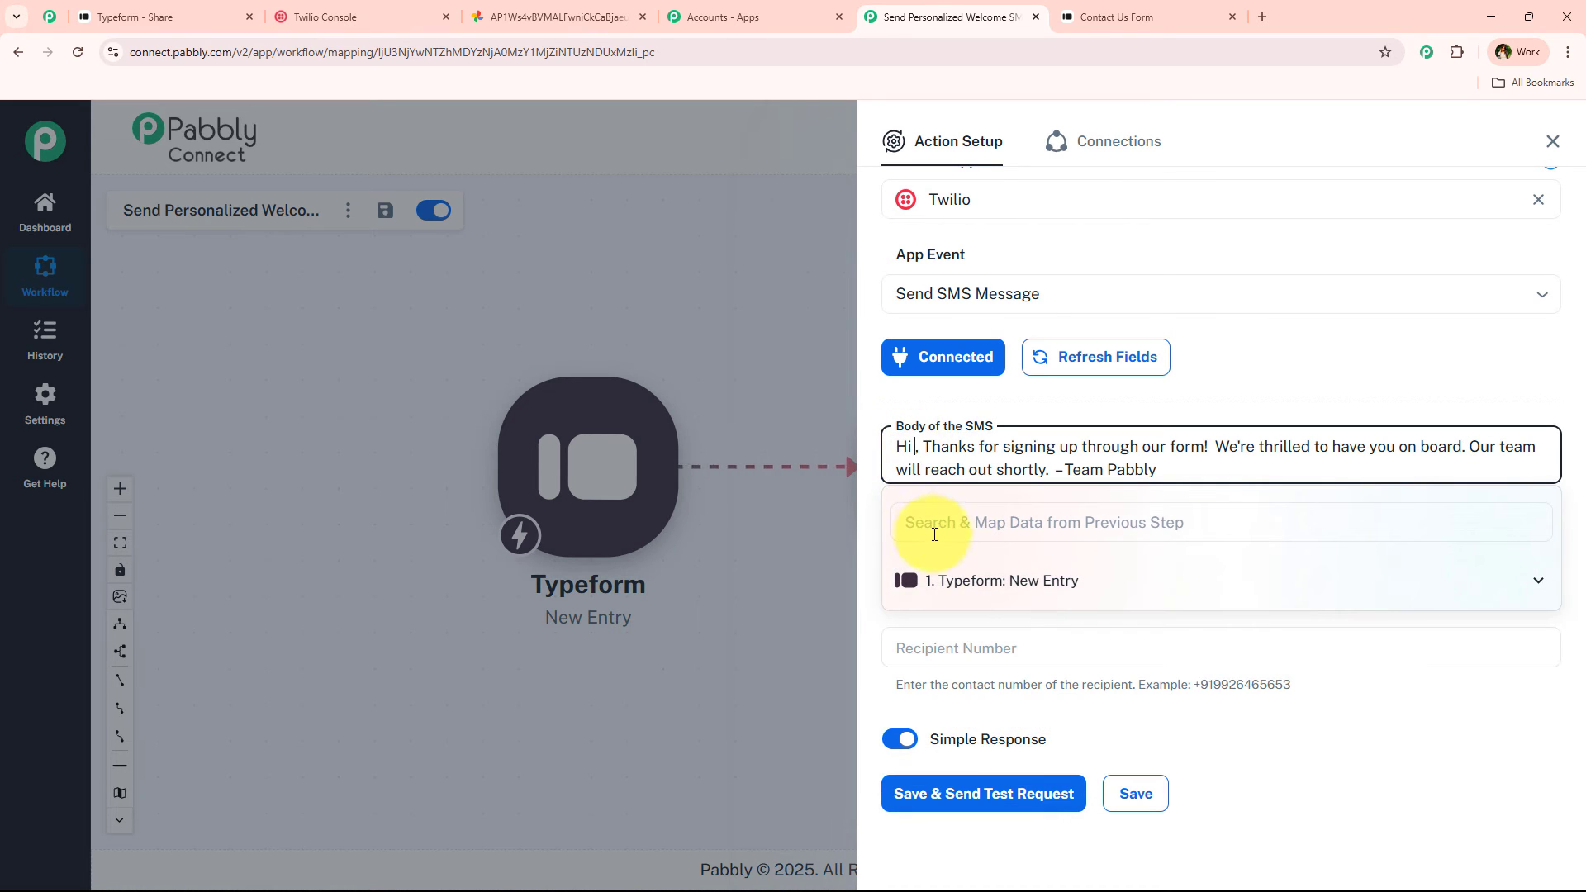
left_click(958, 524)
type("D")
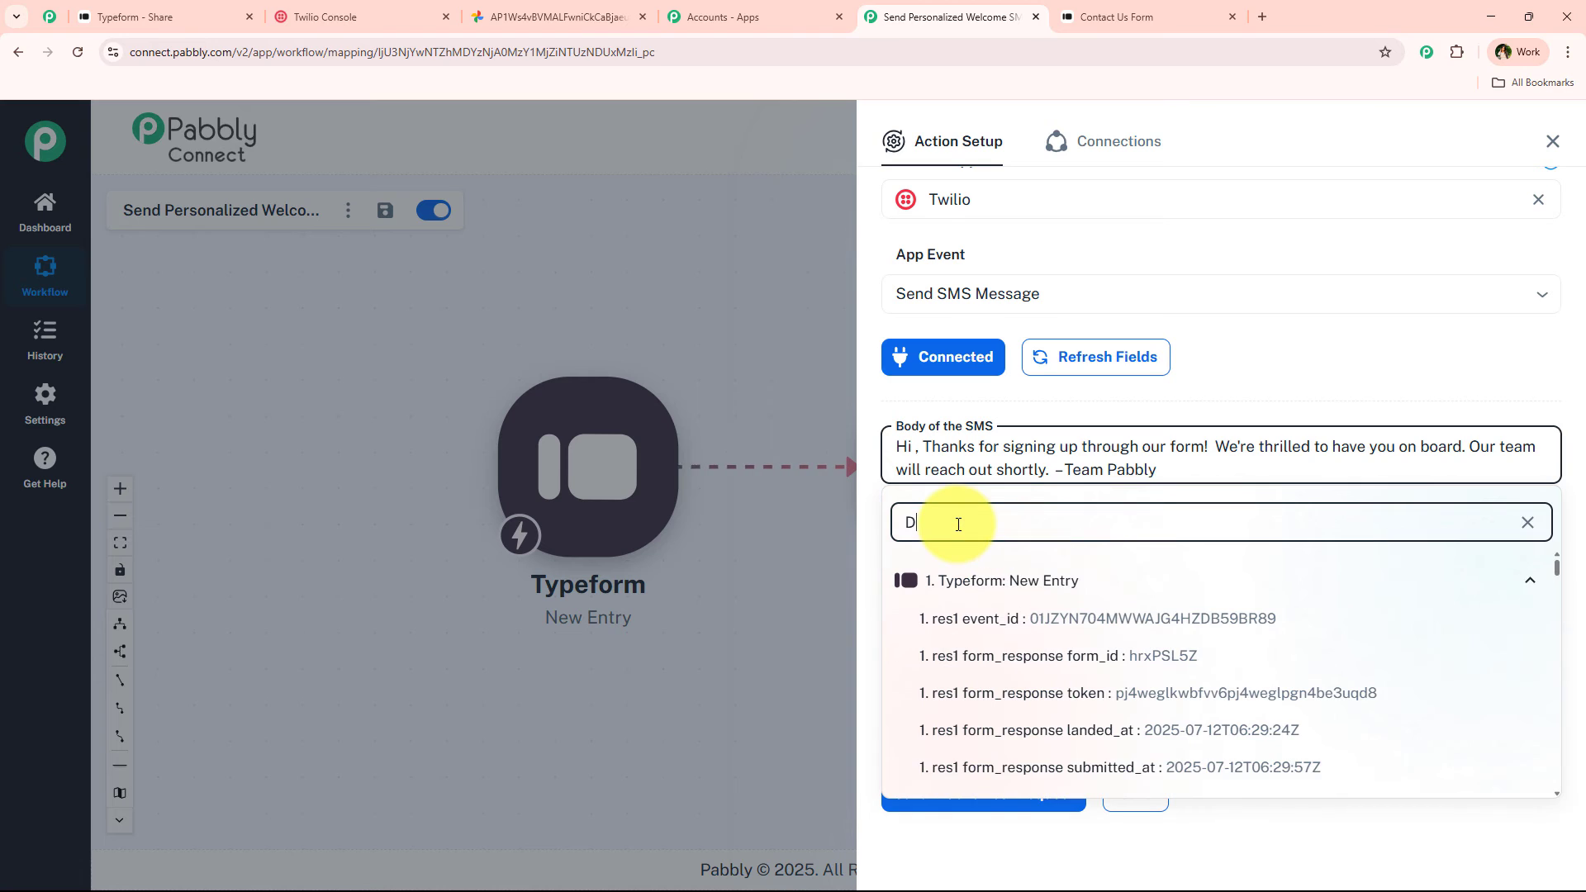
type("u")
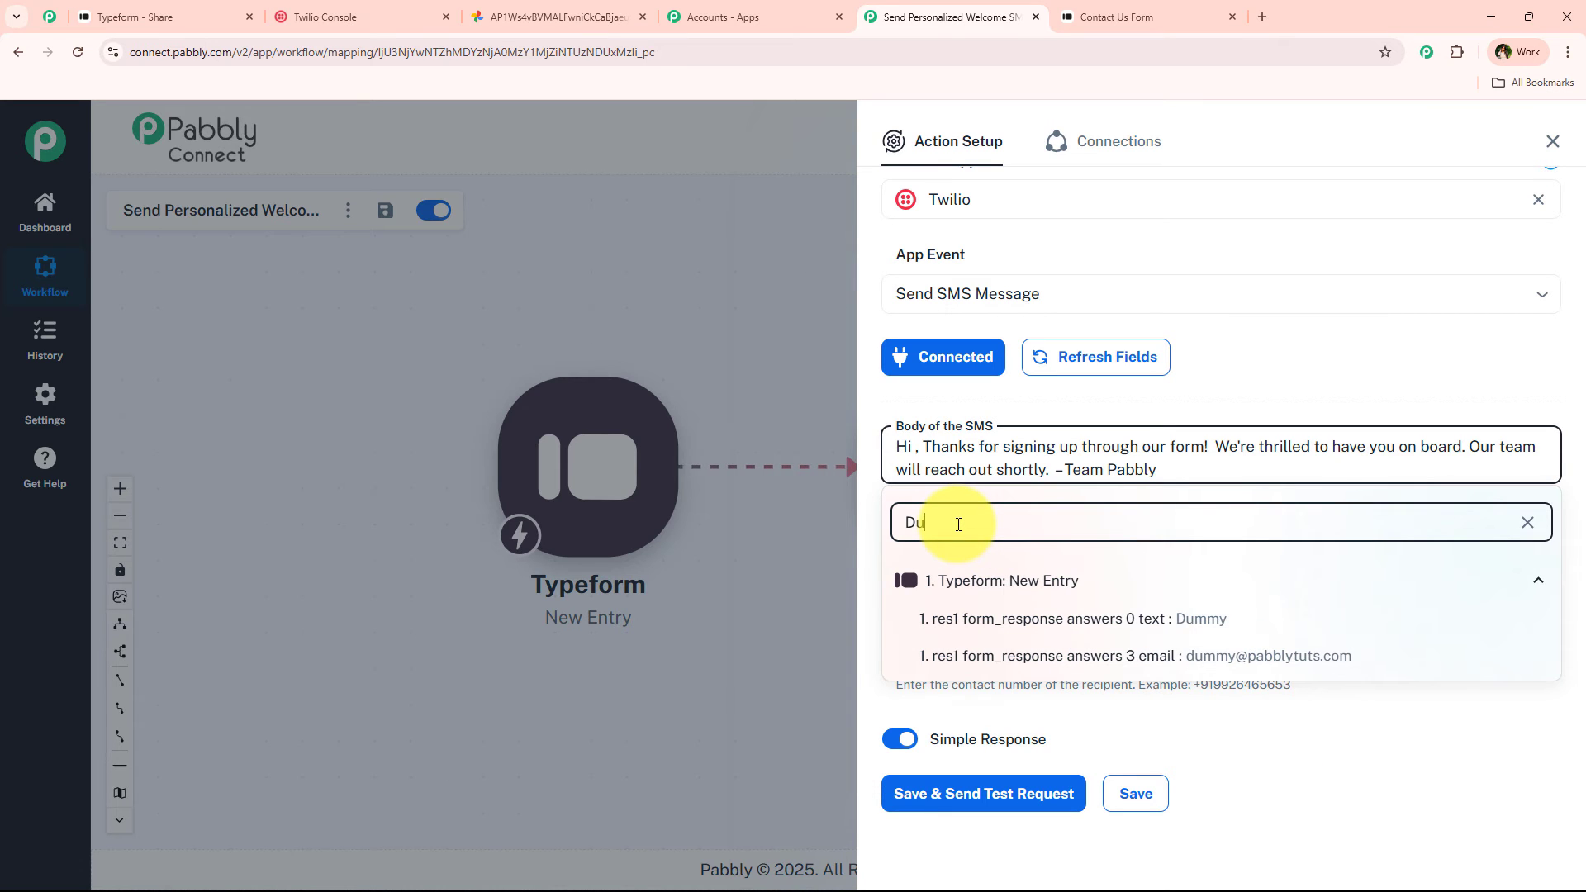
left_click(1018, 621)
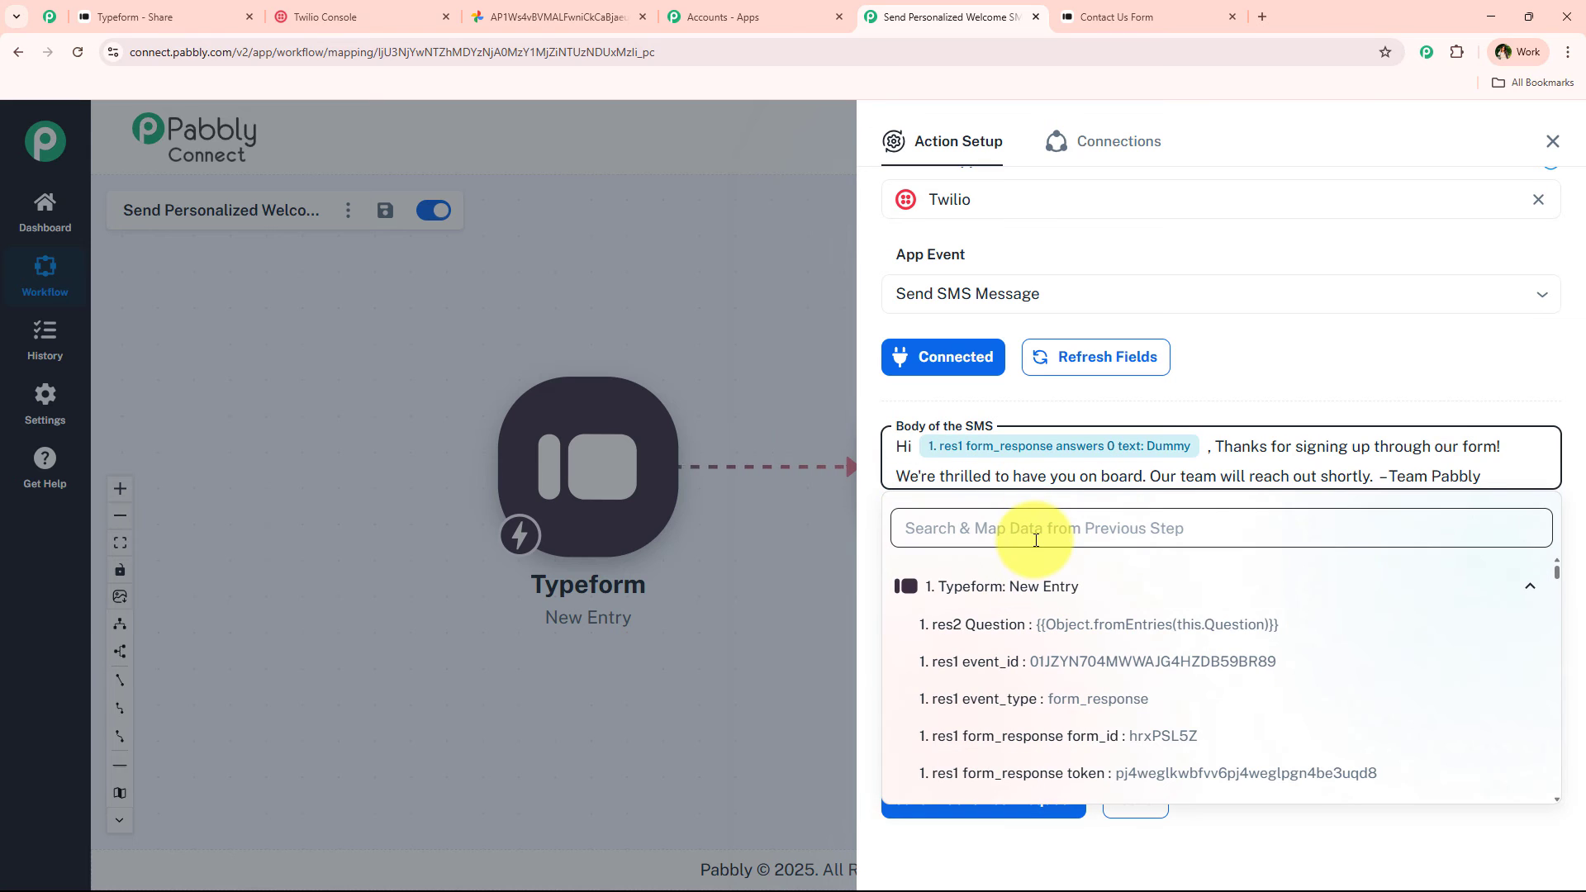
type("use")
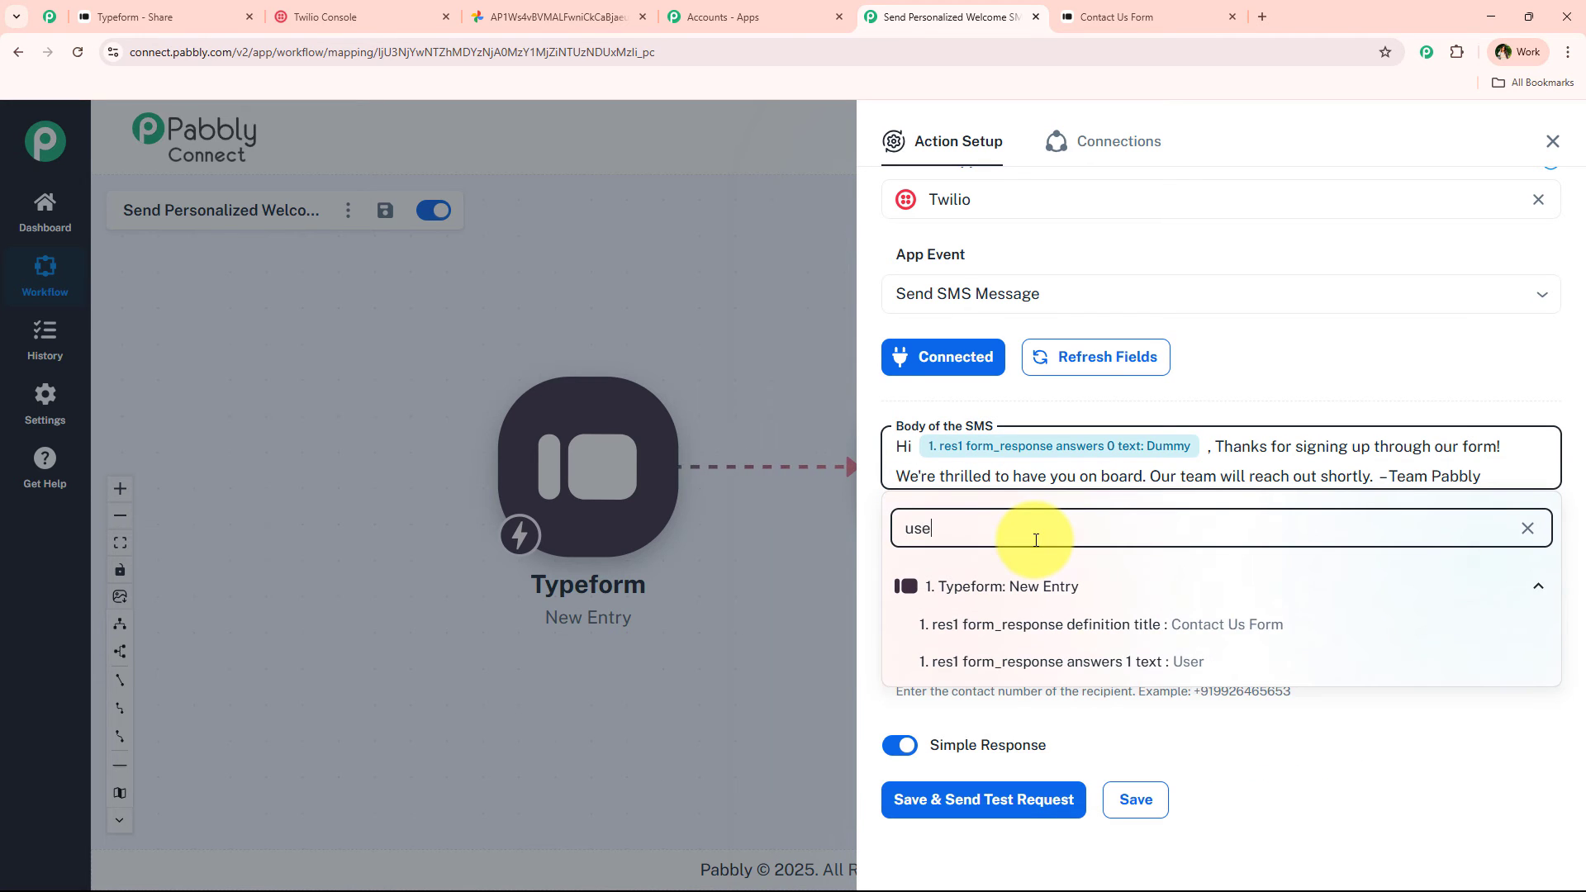
left_click(1039, 624)
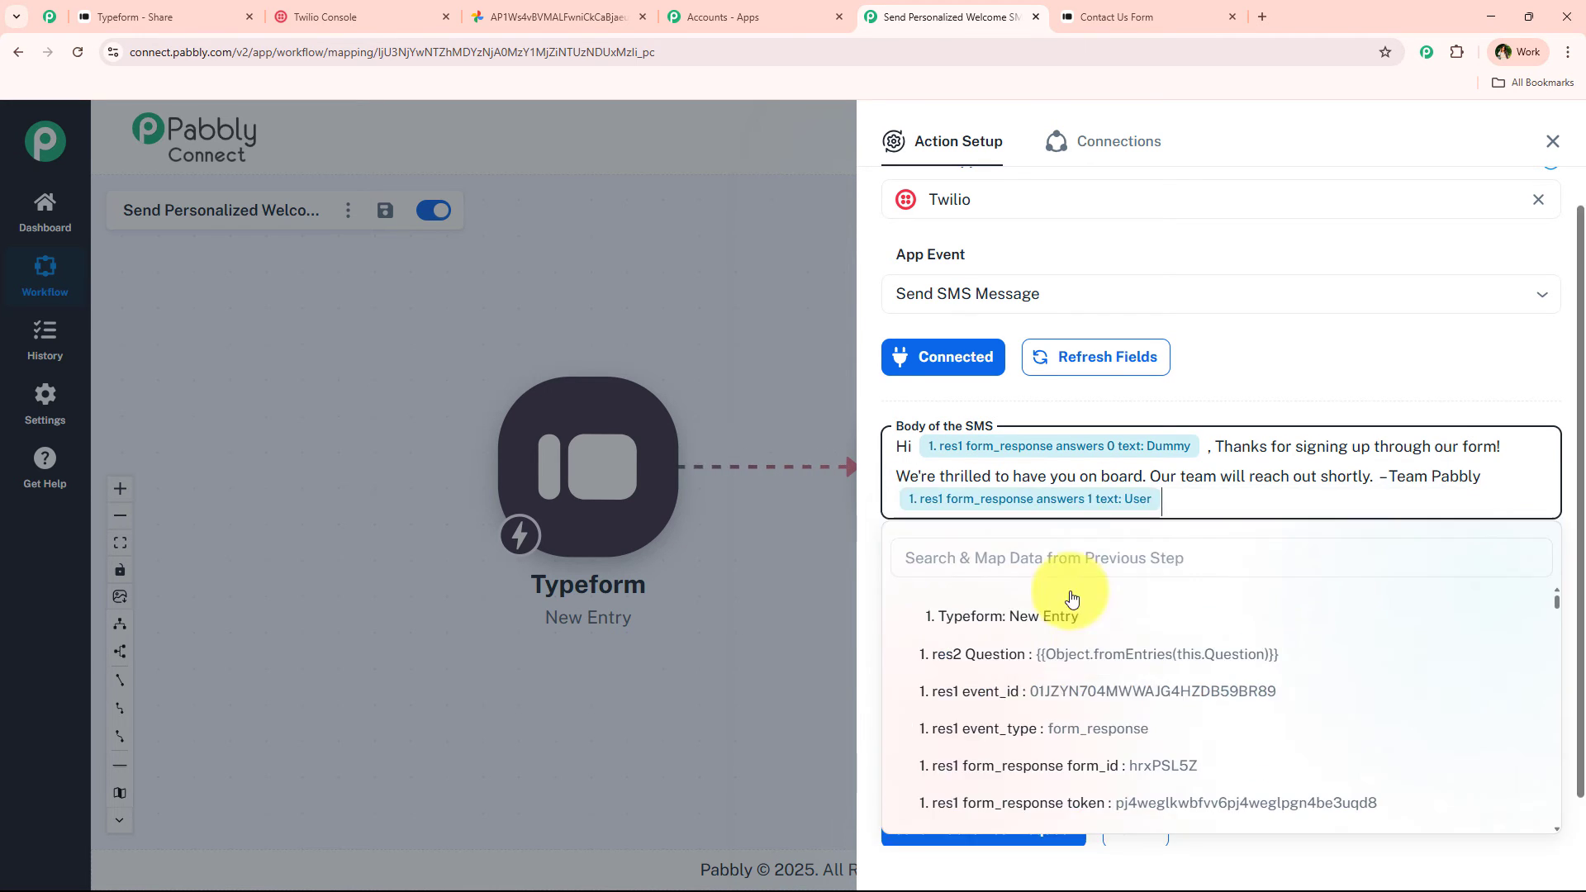
key("BackSpace")
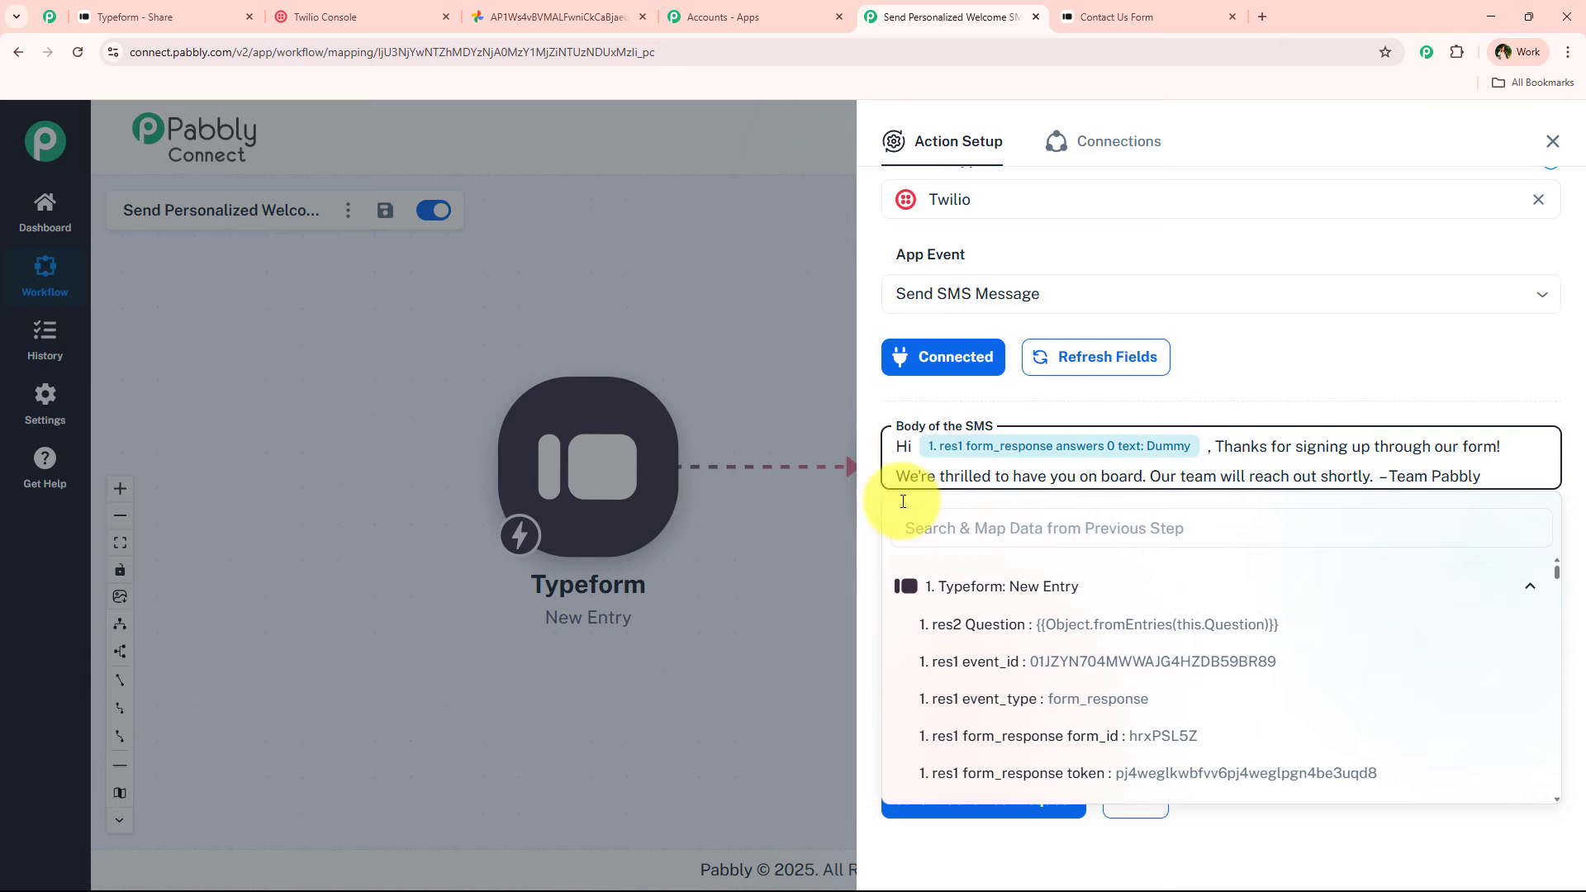
Map the lead's last name (form_response answers 1 text) directly after the mapped first name in the SMS greeting.
left_click(977, 532)
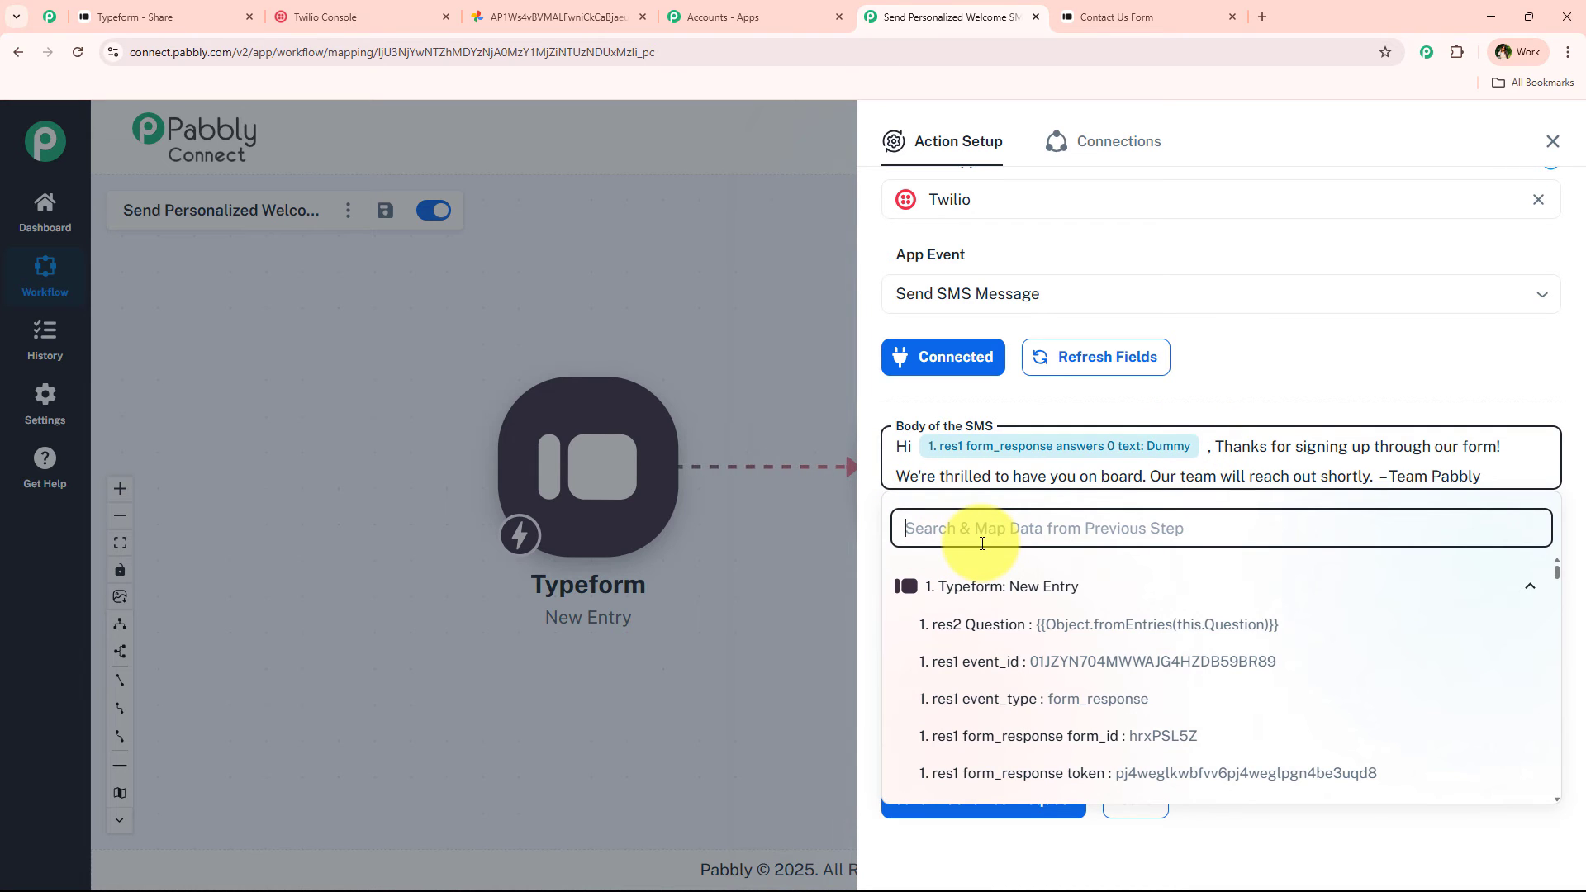
type("us")
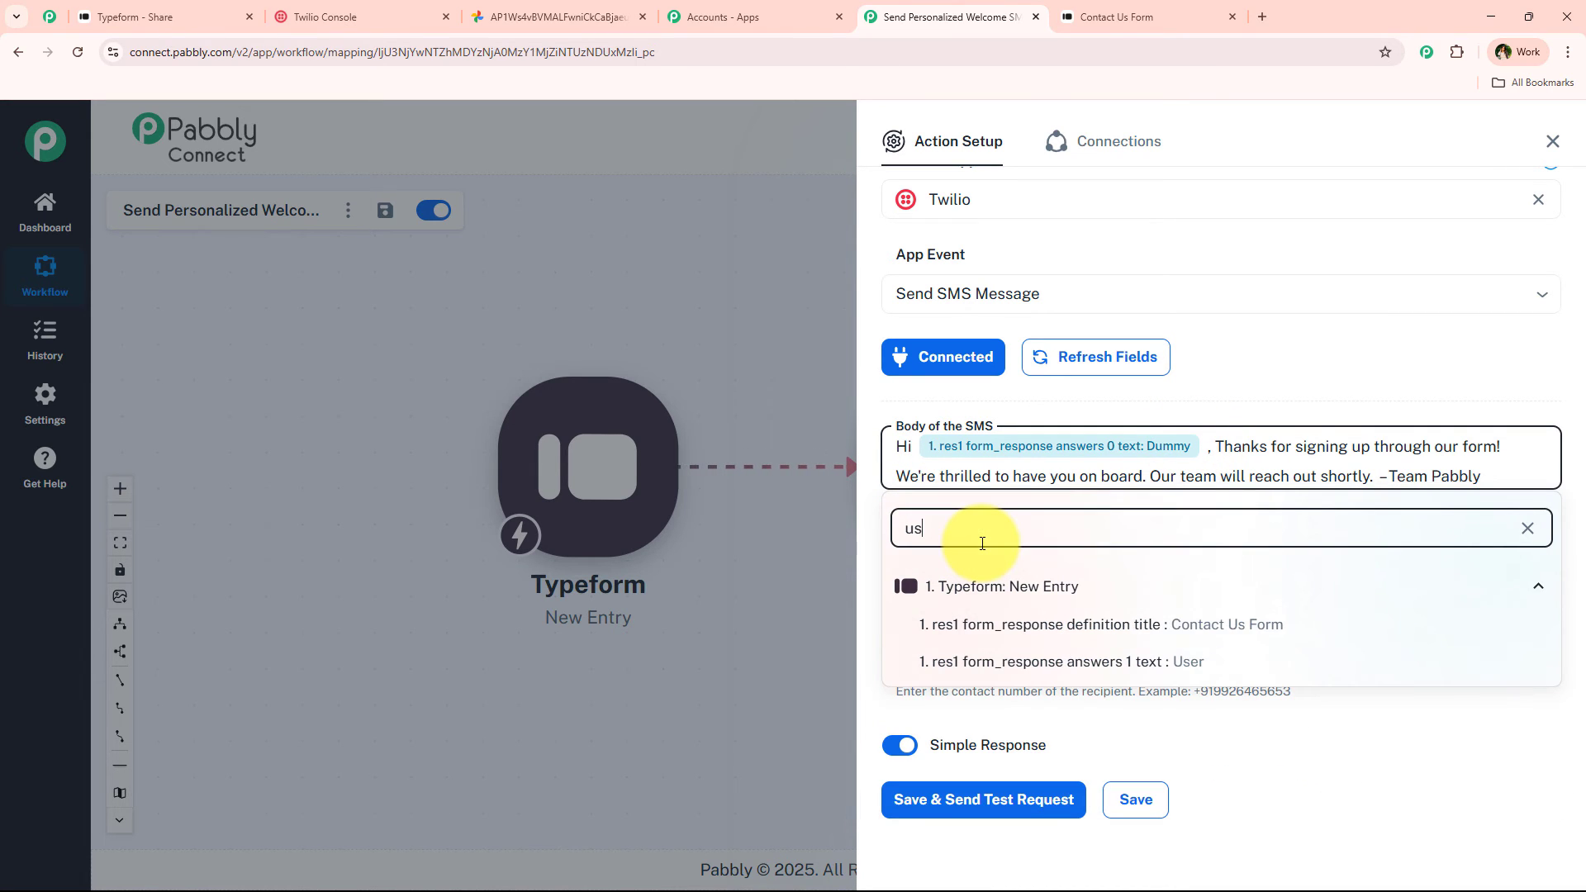
left_click(1076, 677)
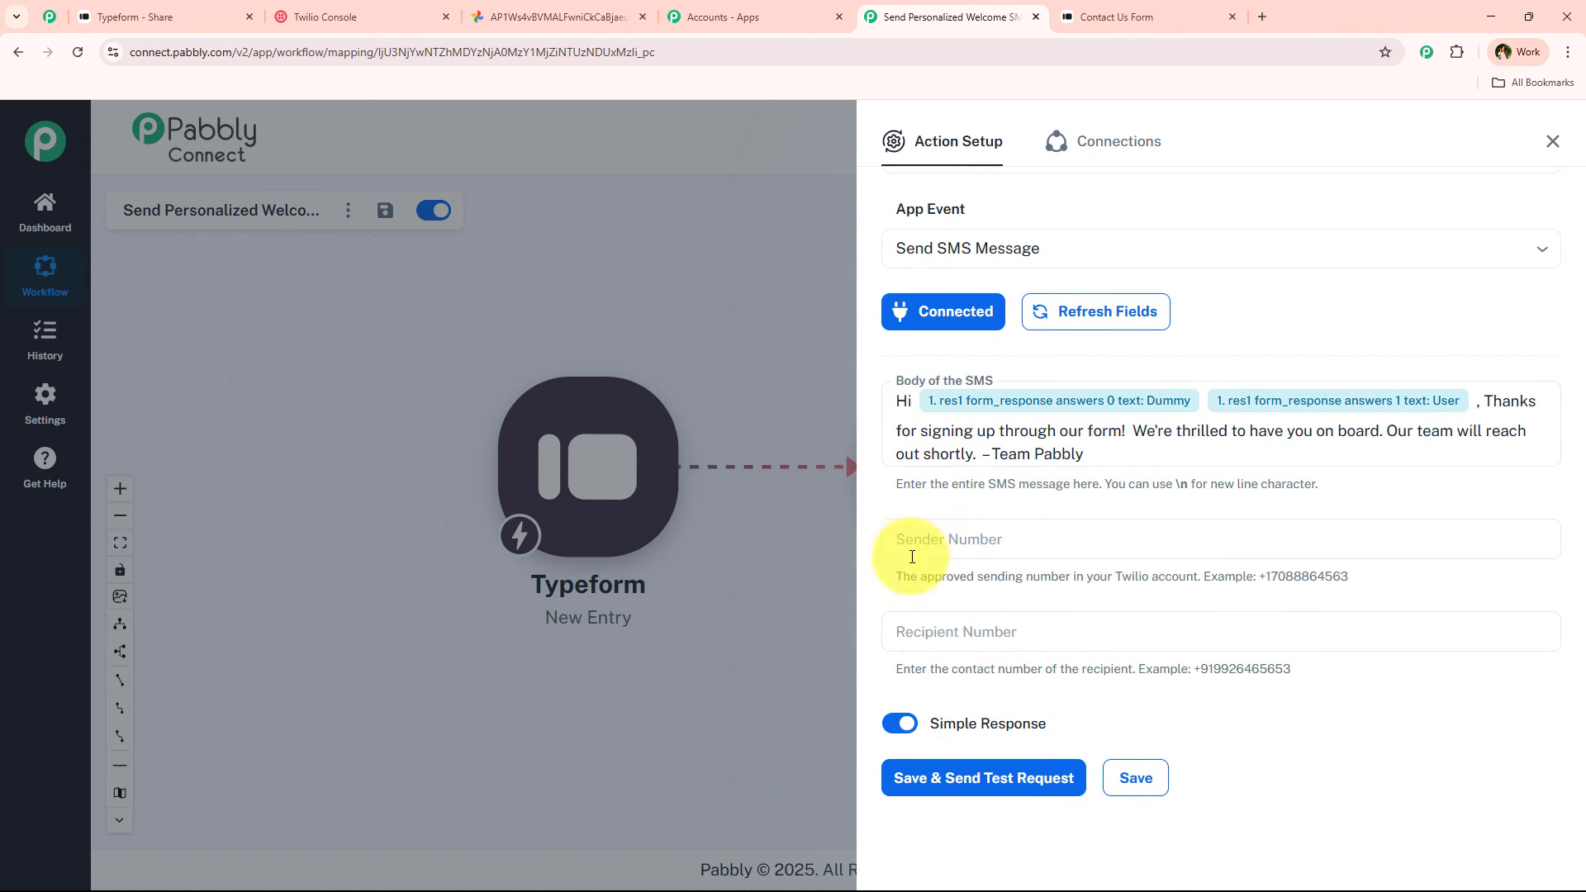
Copy the Twilio phone number from the Twilio Console and paste it as the SMS action's Sender Number in Pabbly Connect.
left_click(307, 17)
left_click(610, 762)
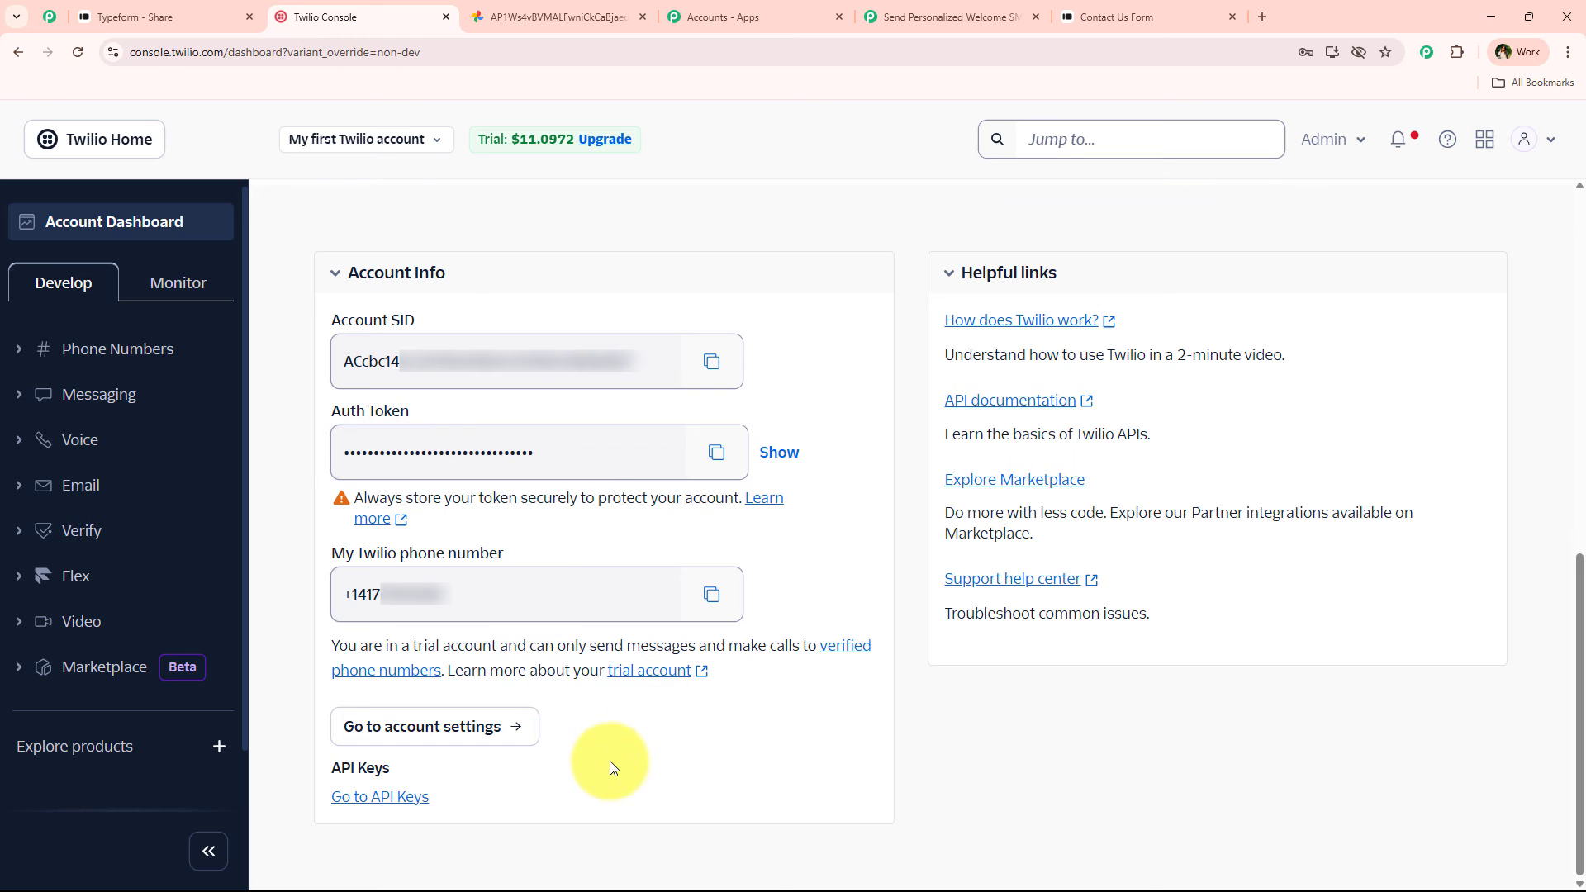
left_click(700, 594)
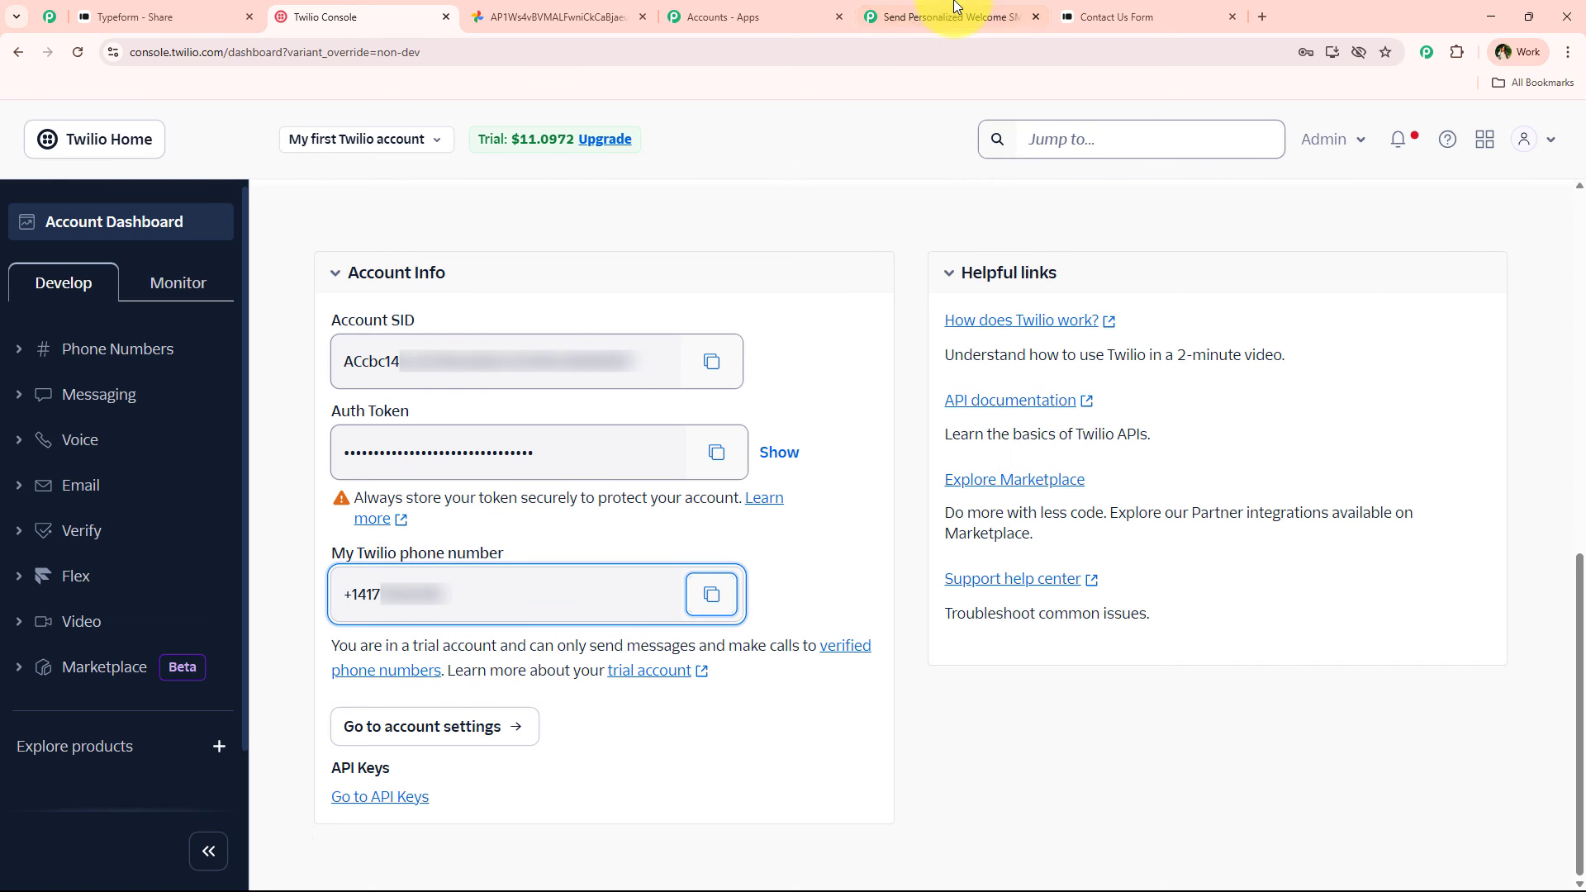
left_click(950, 16)
left_click(948, 546)
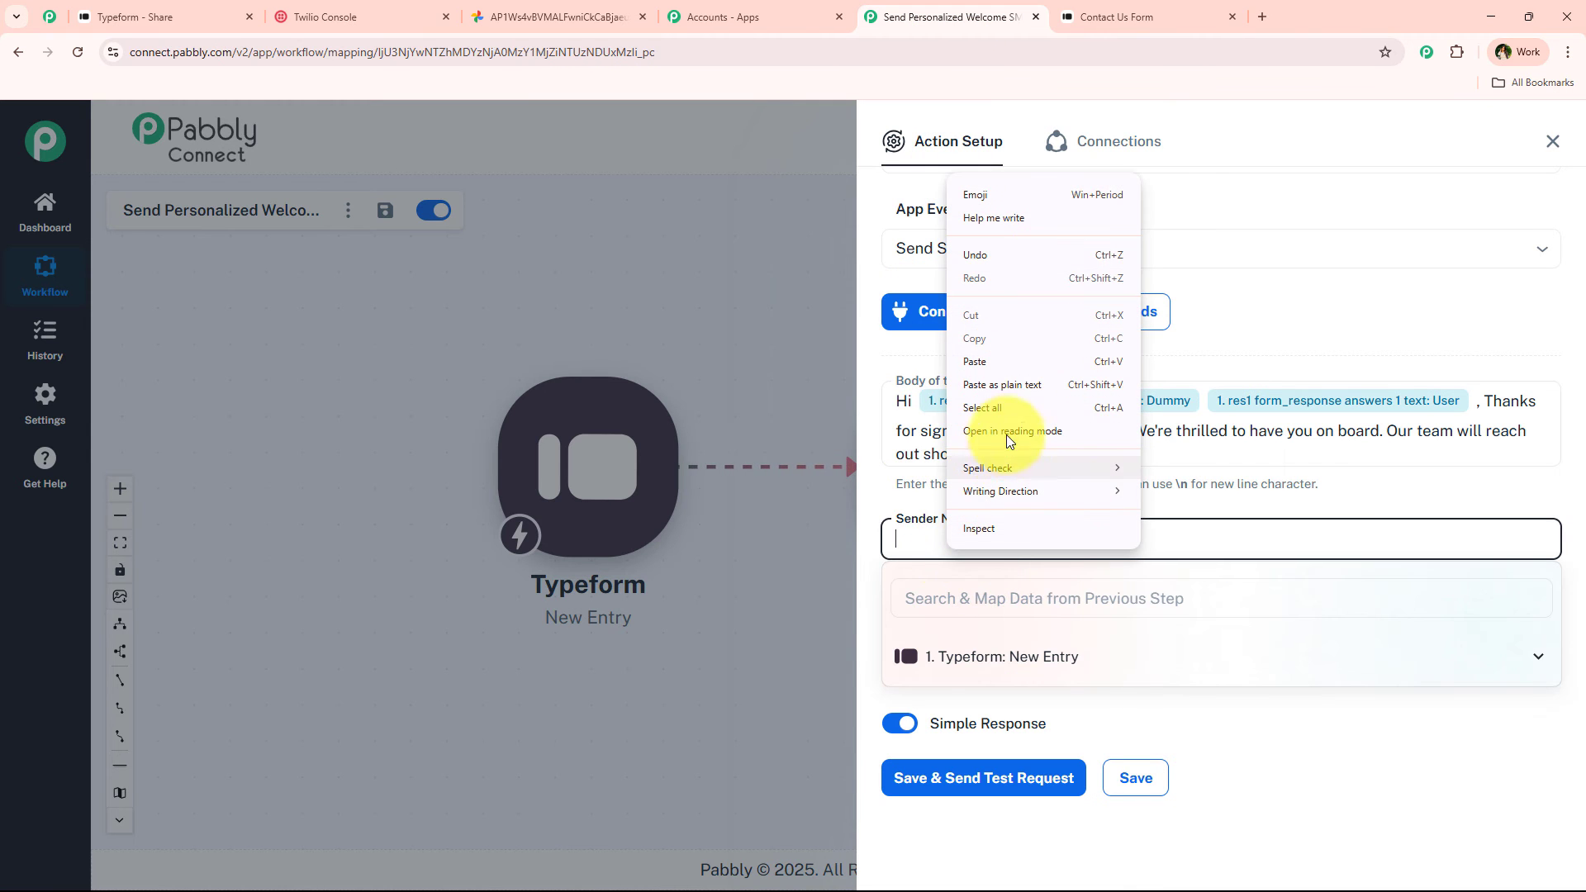
left_click(1004, 404)
Try mapping the lead's phone number (form_response answers 2 phone_number) as the Recipient Number, and clear the mapping again.
left_click(1029, 626)
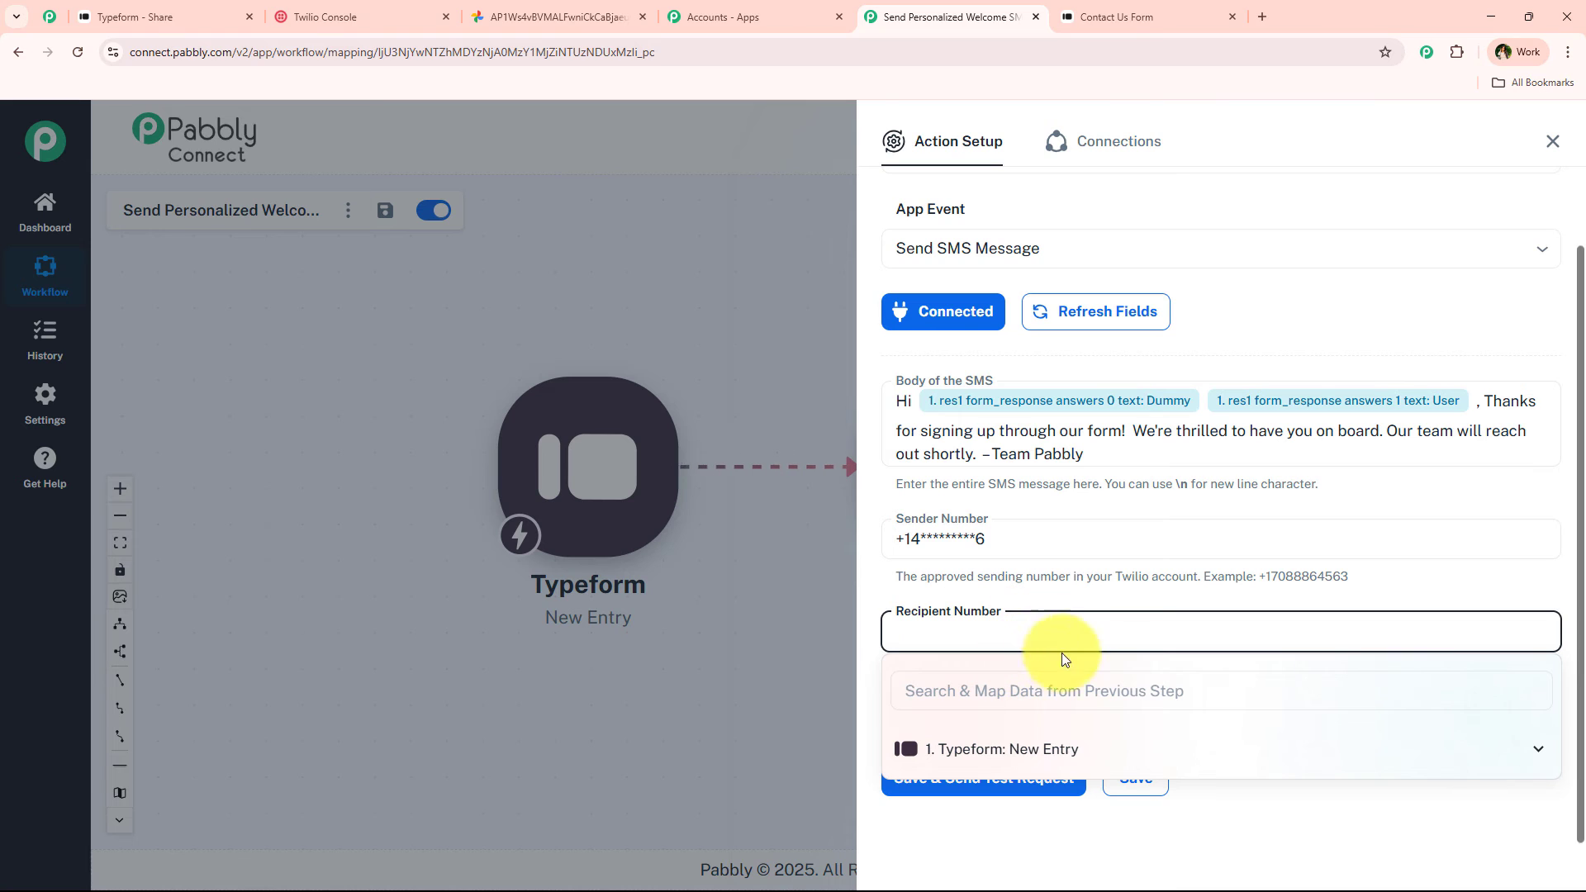
left_click(1055, 749)
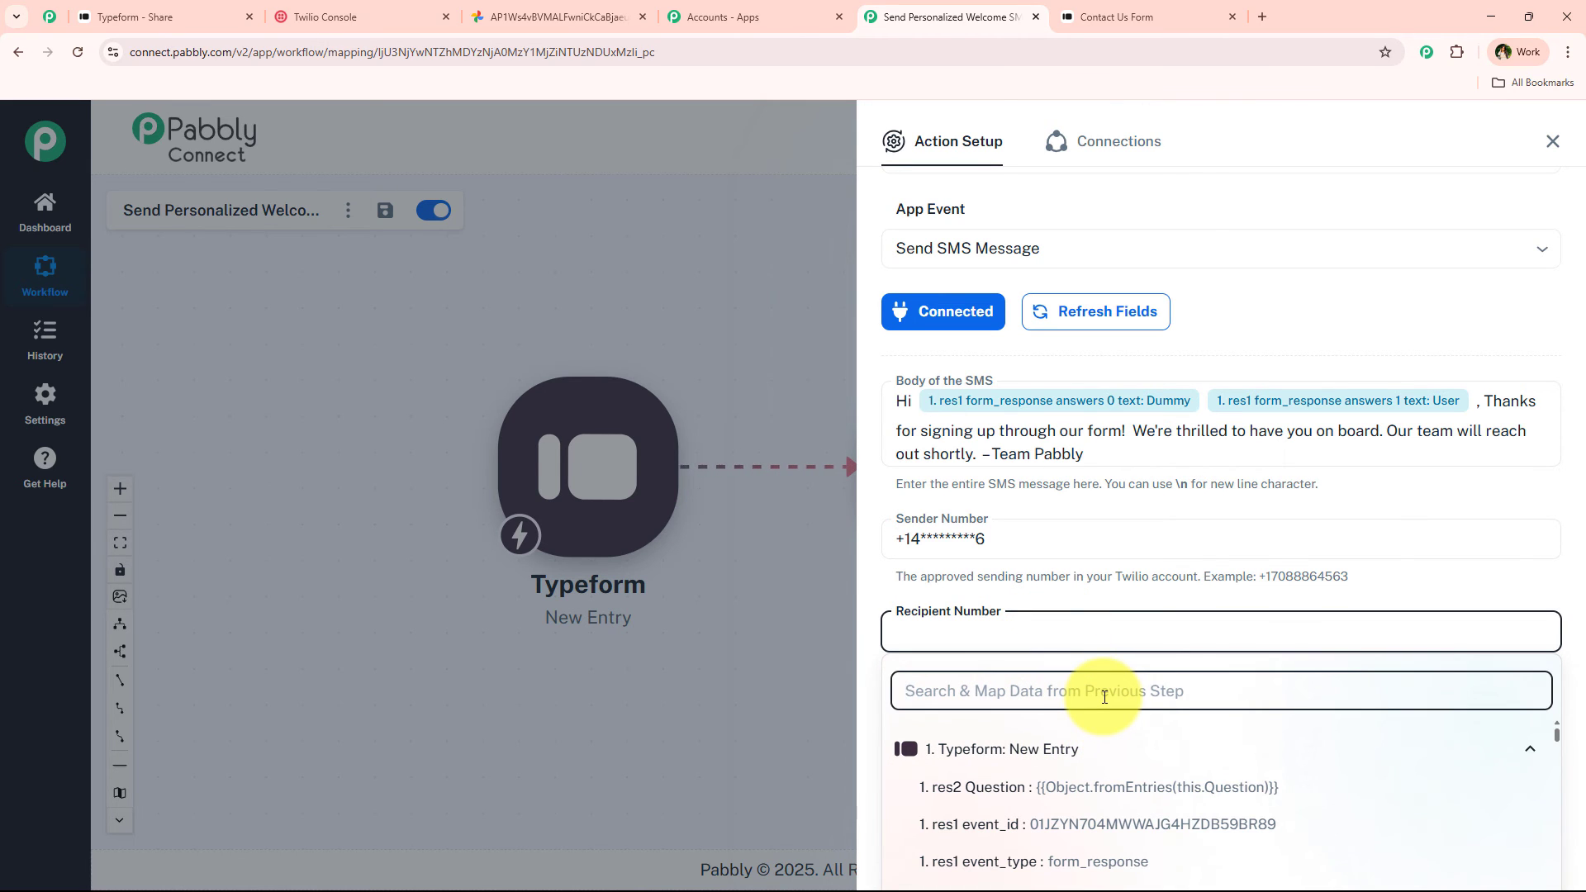
type("+9")
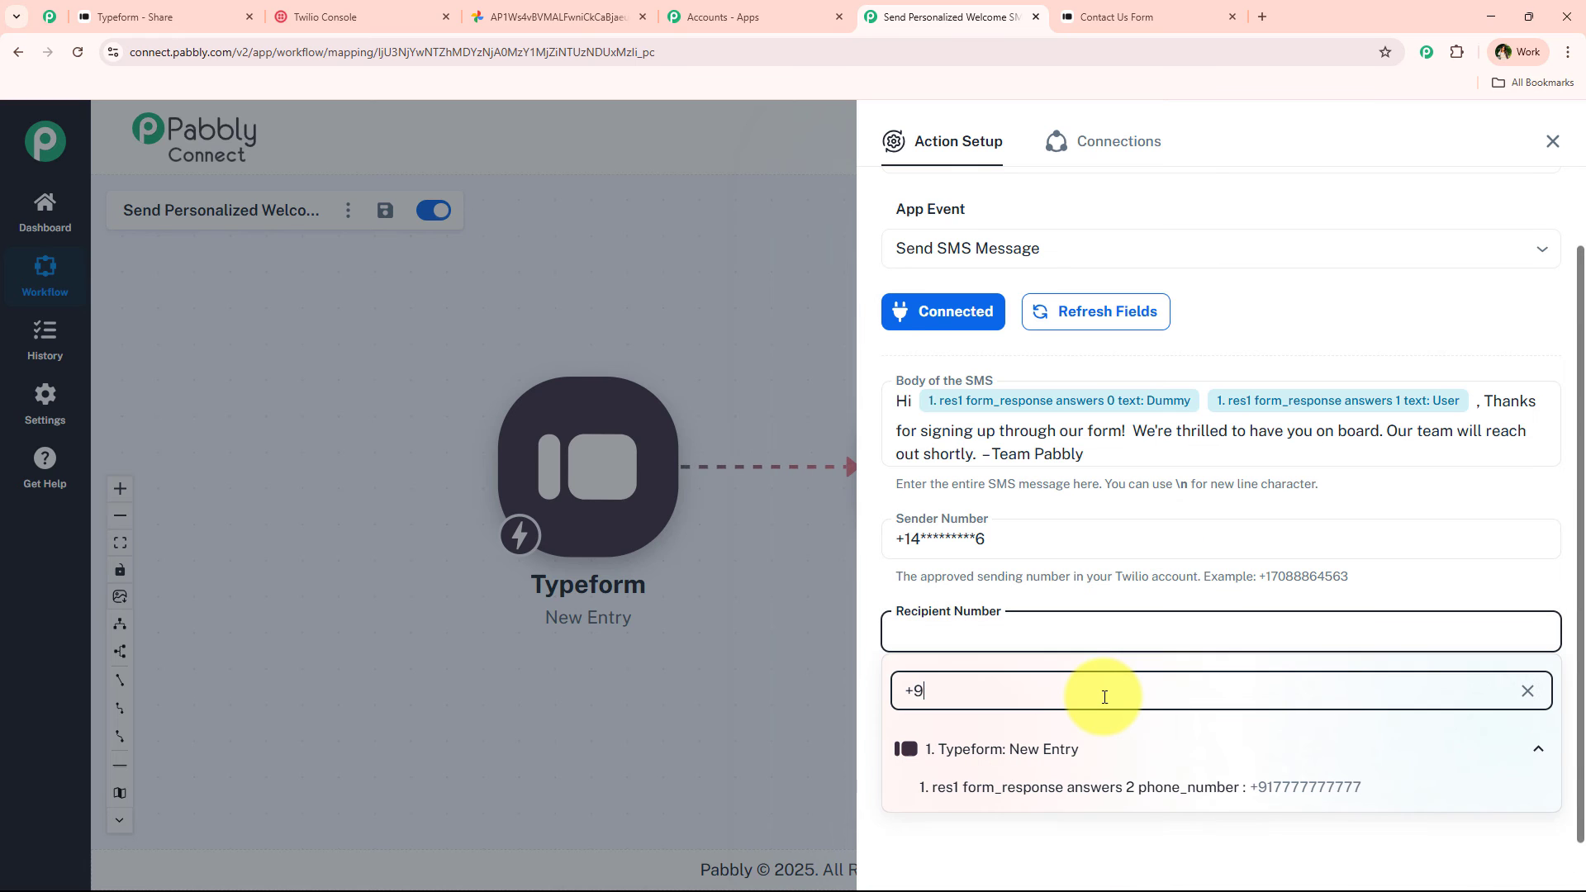
left_click(1035, 786)
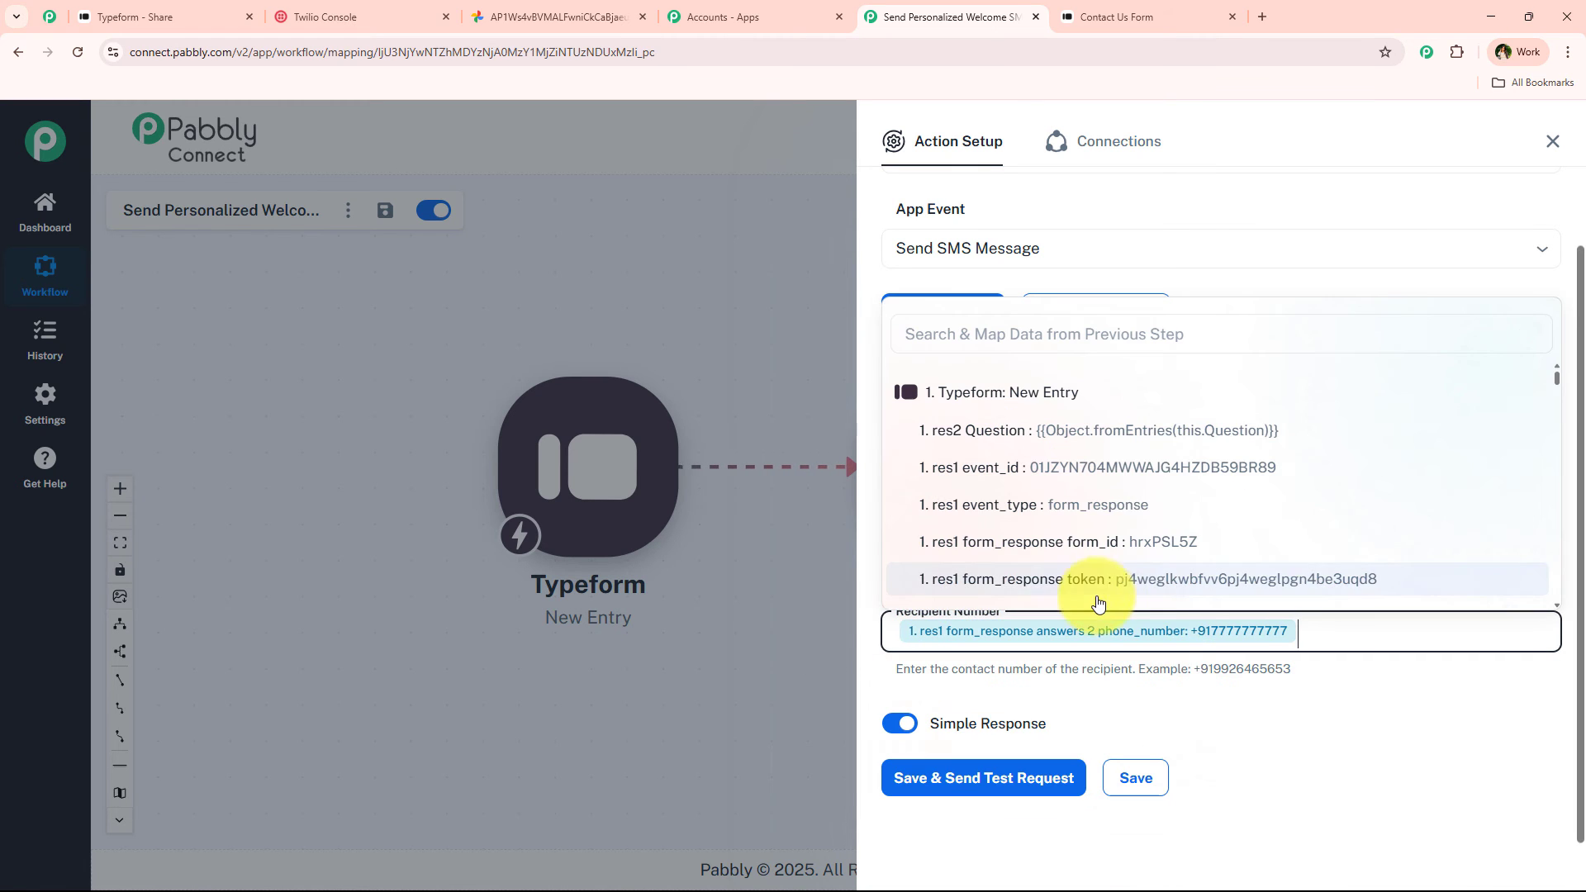
left_click(1237, 702)
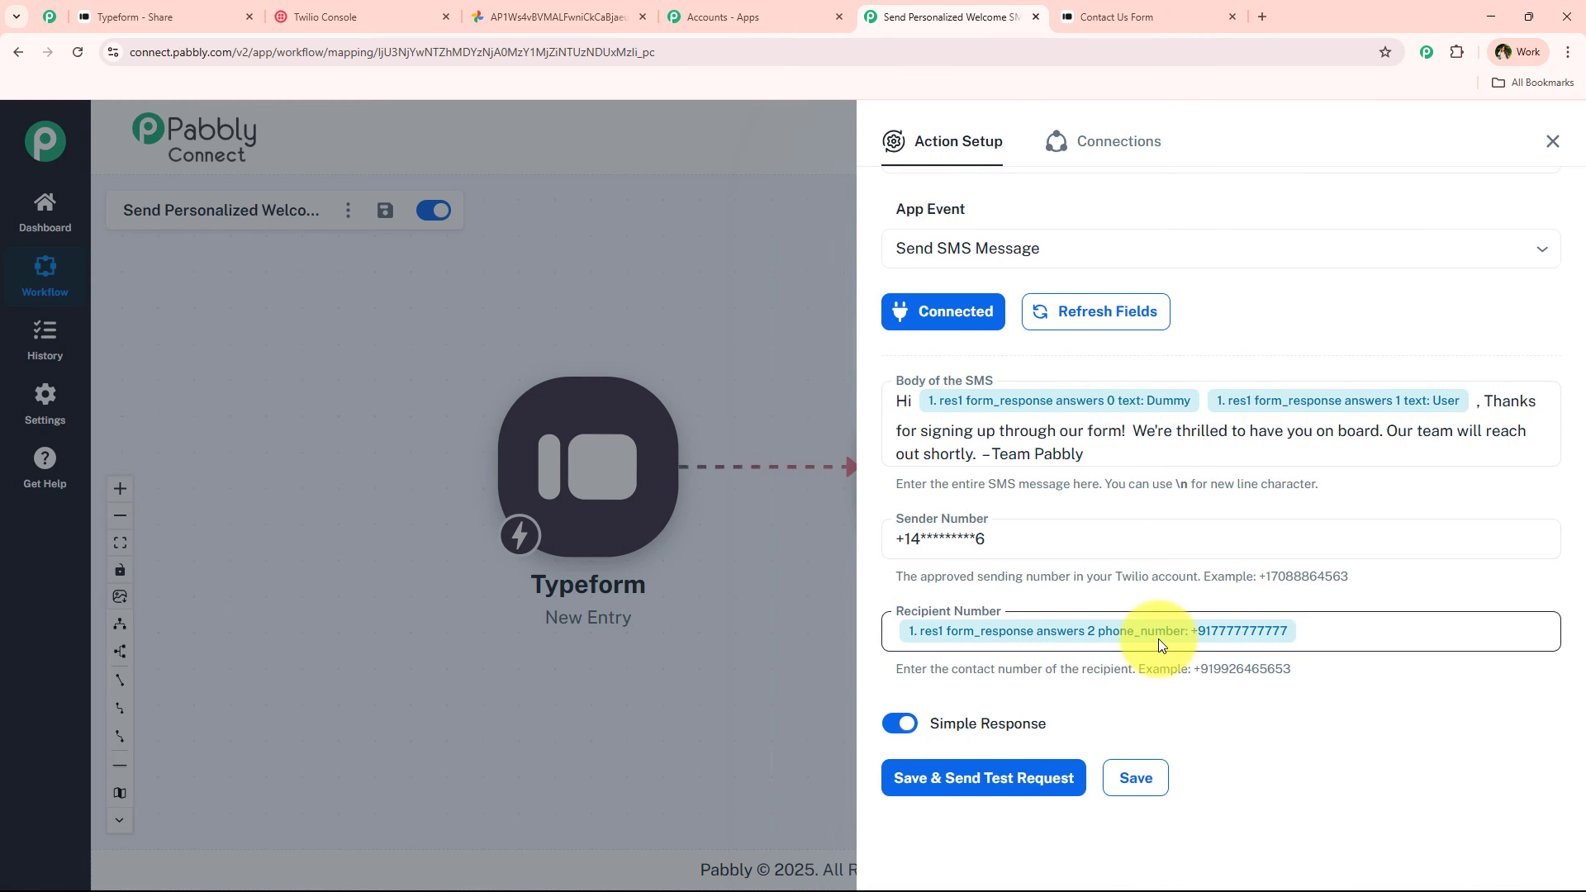
left_click(1304, 630)
key("BackSpace")
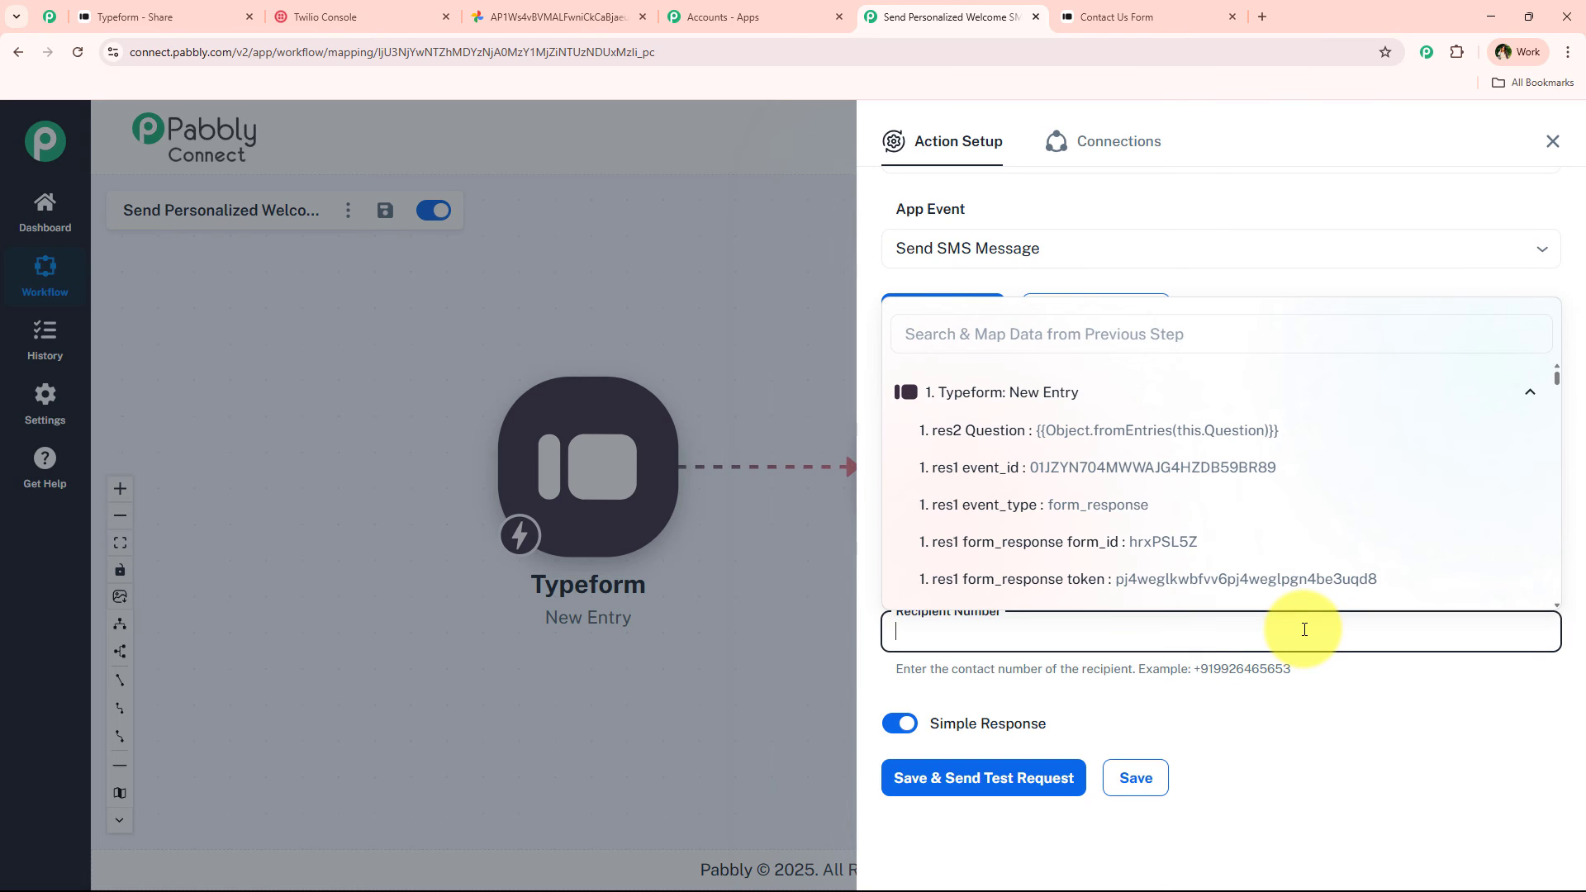
left_click(1276, 701)
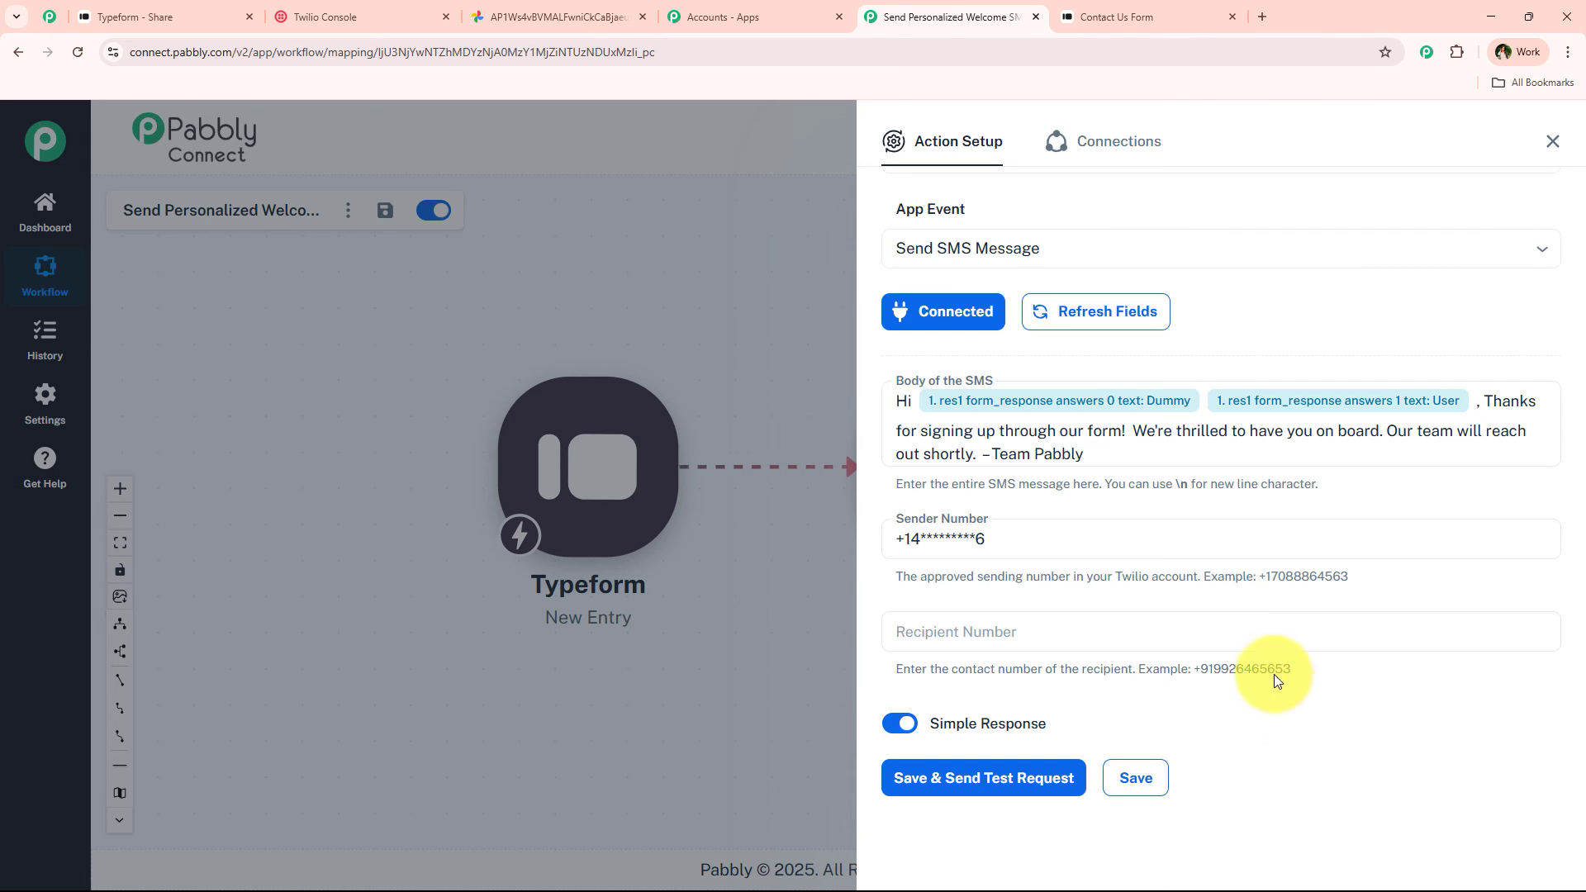
Enter the test recipient's phone number with country code directly as the SMS action's Recipient Number.
left_click(1062, 636)
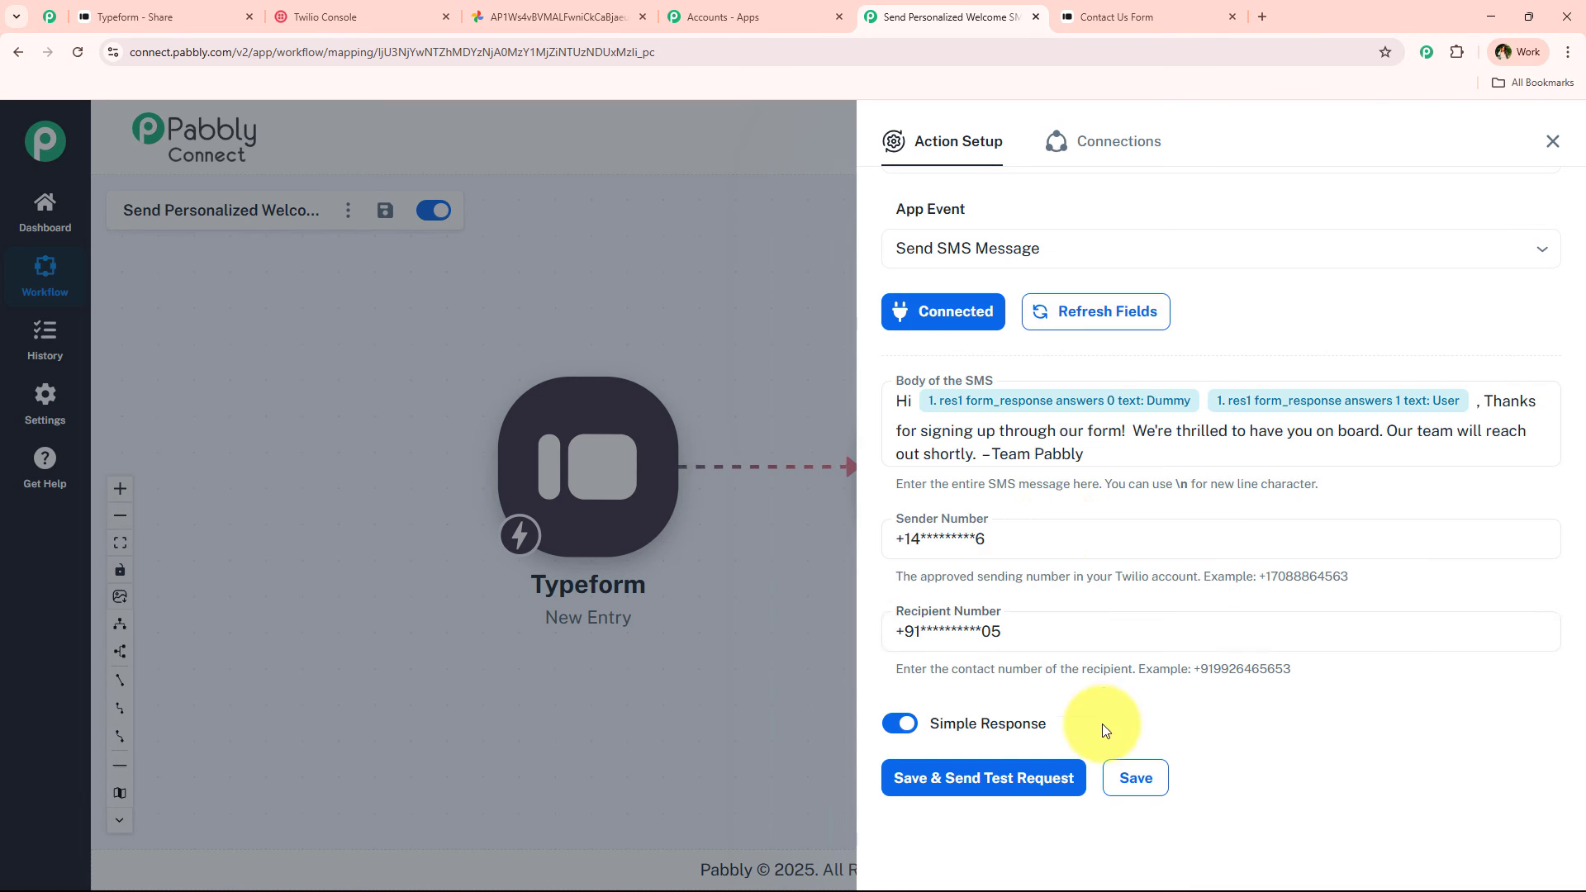
left_click(972, 629)
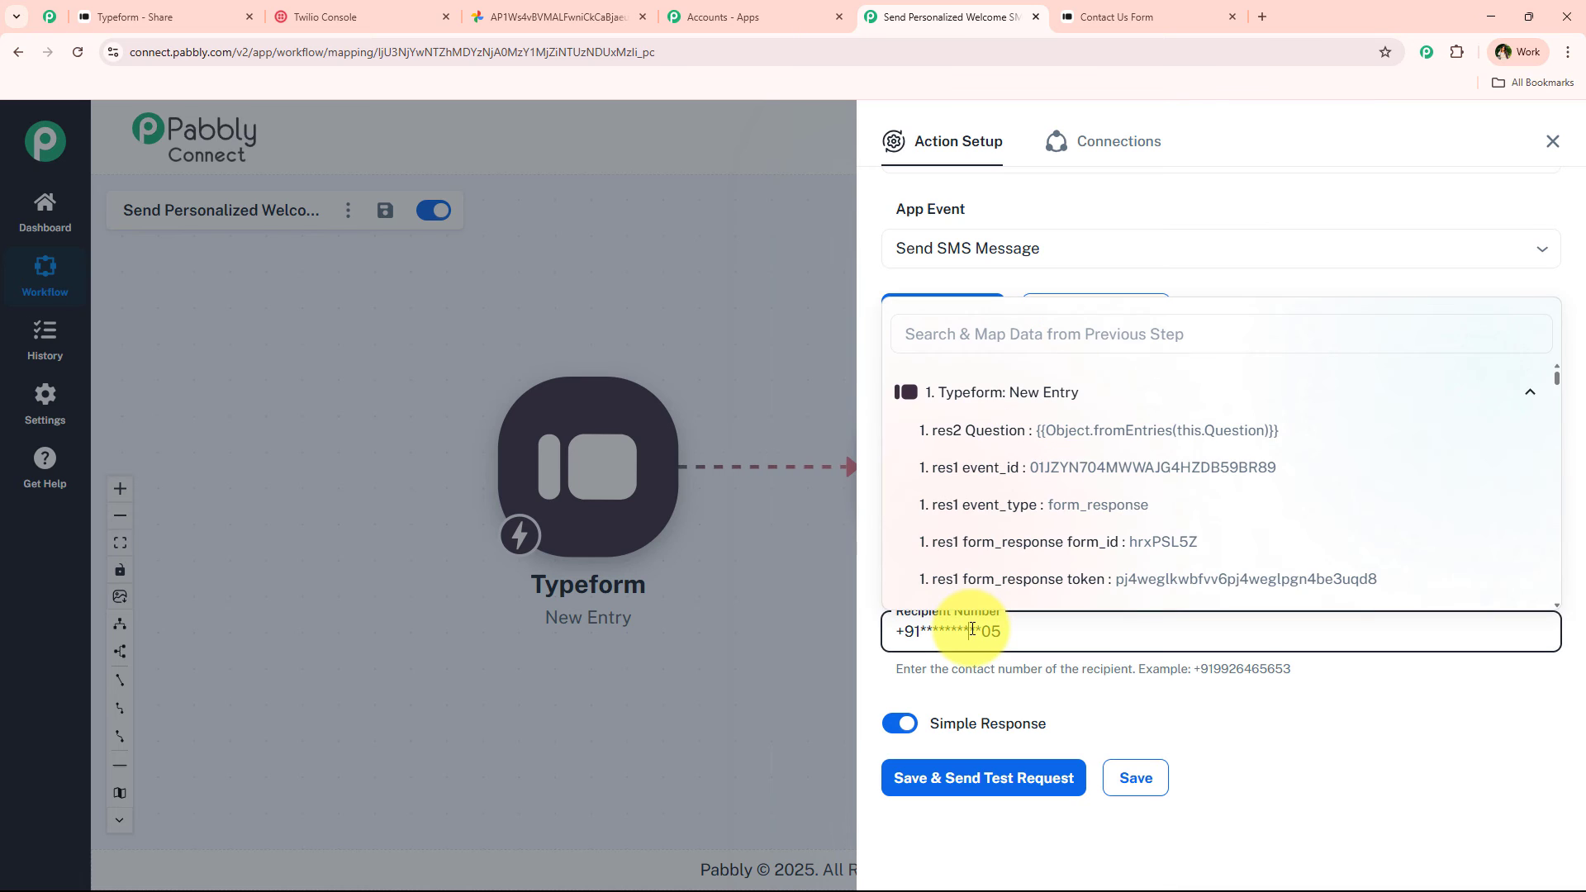
left_click(1038, 683)
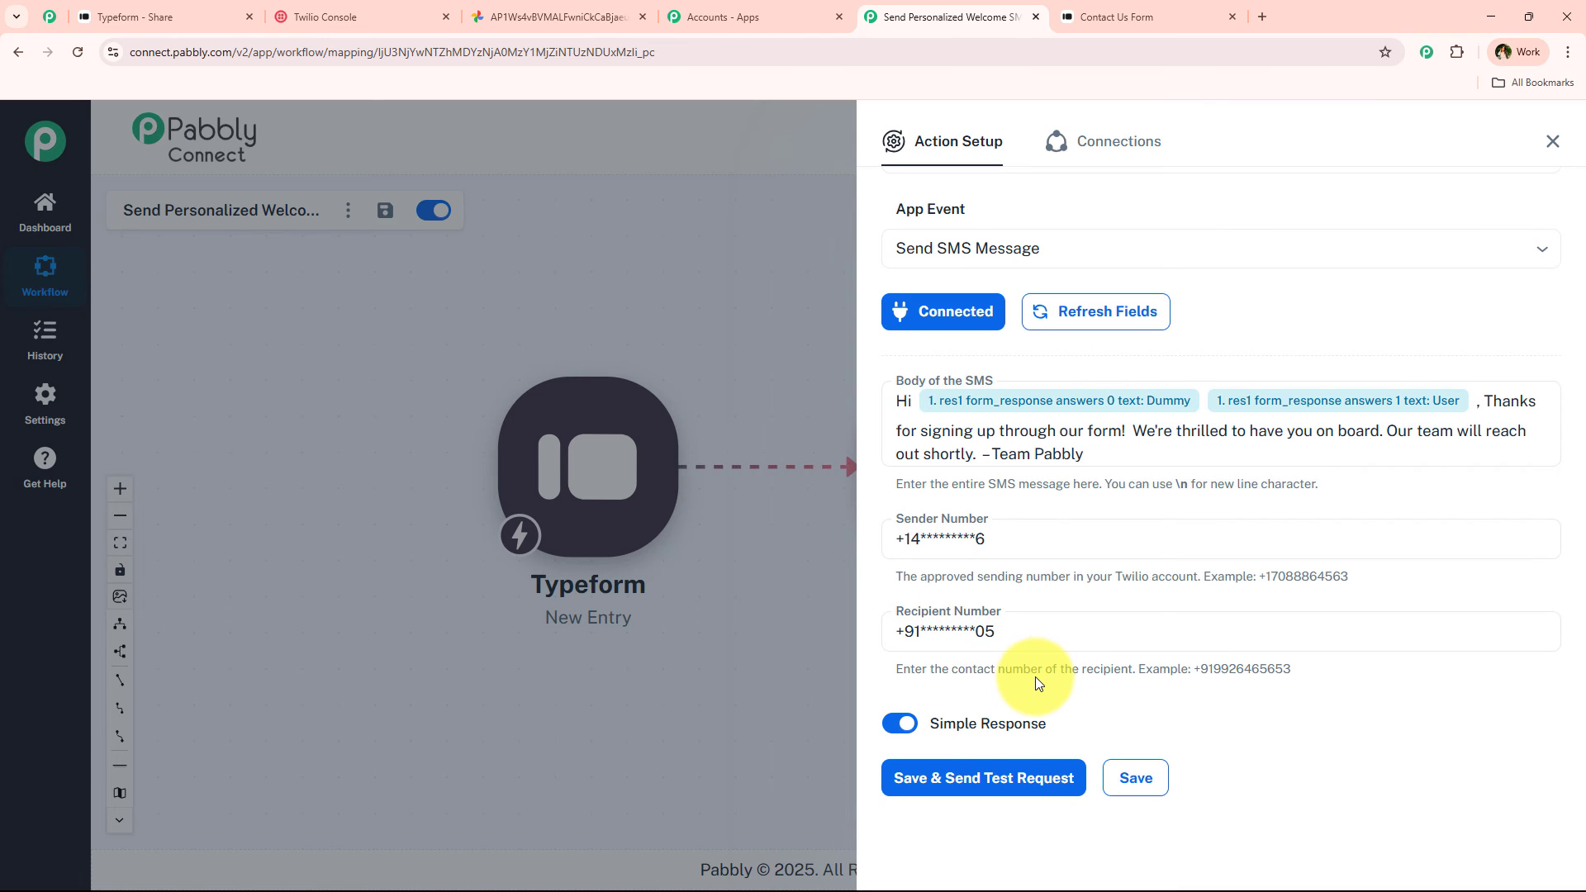
Save the Twilio action, send a test request, and enlarge the body value in the received response to read the full message.
left_click(952, 780)
scroll(1193, 555, "down", 1)
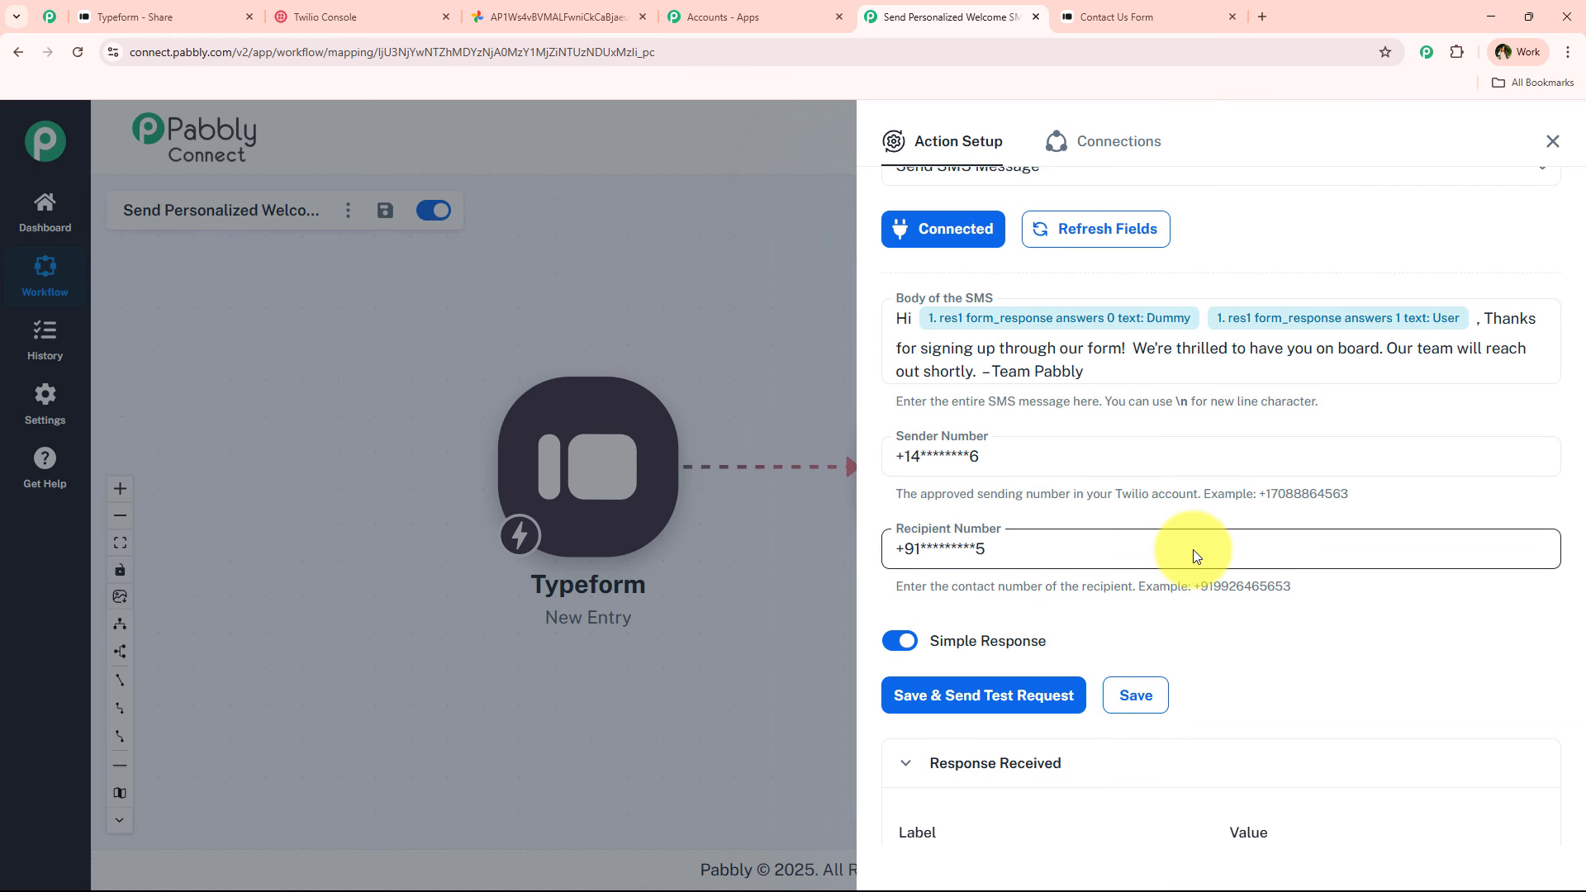
scroll(1192, 548, "down", 5)
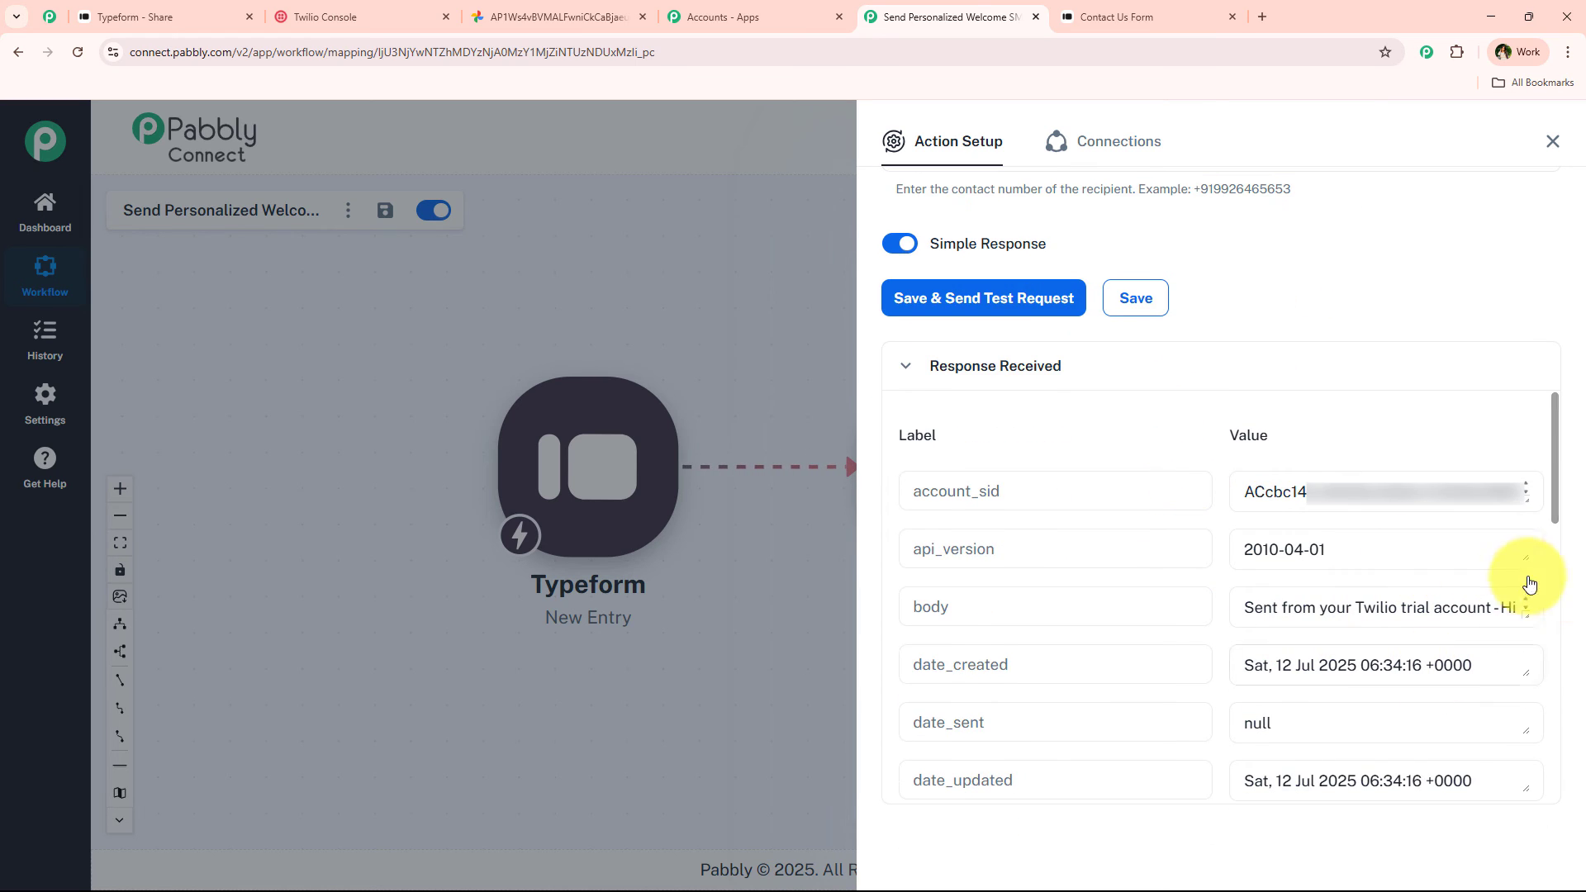
left_click_drag(1526, 617, 1516, 712)
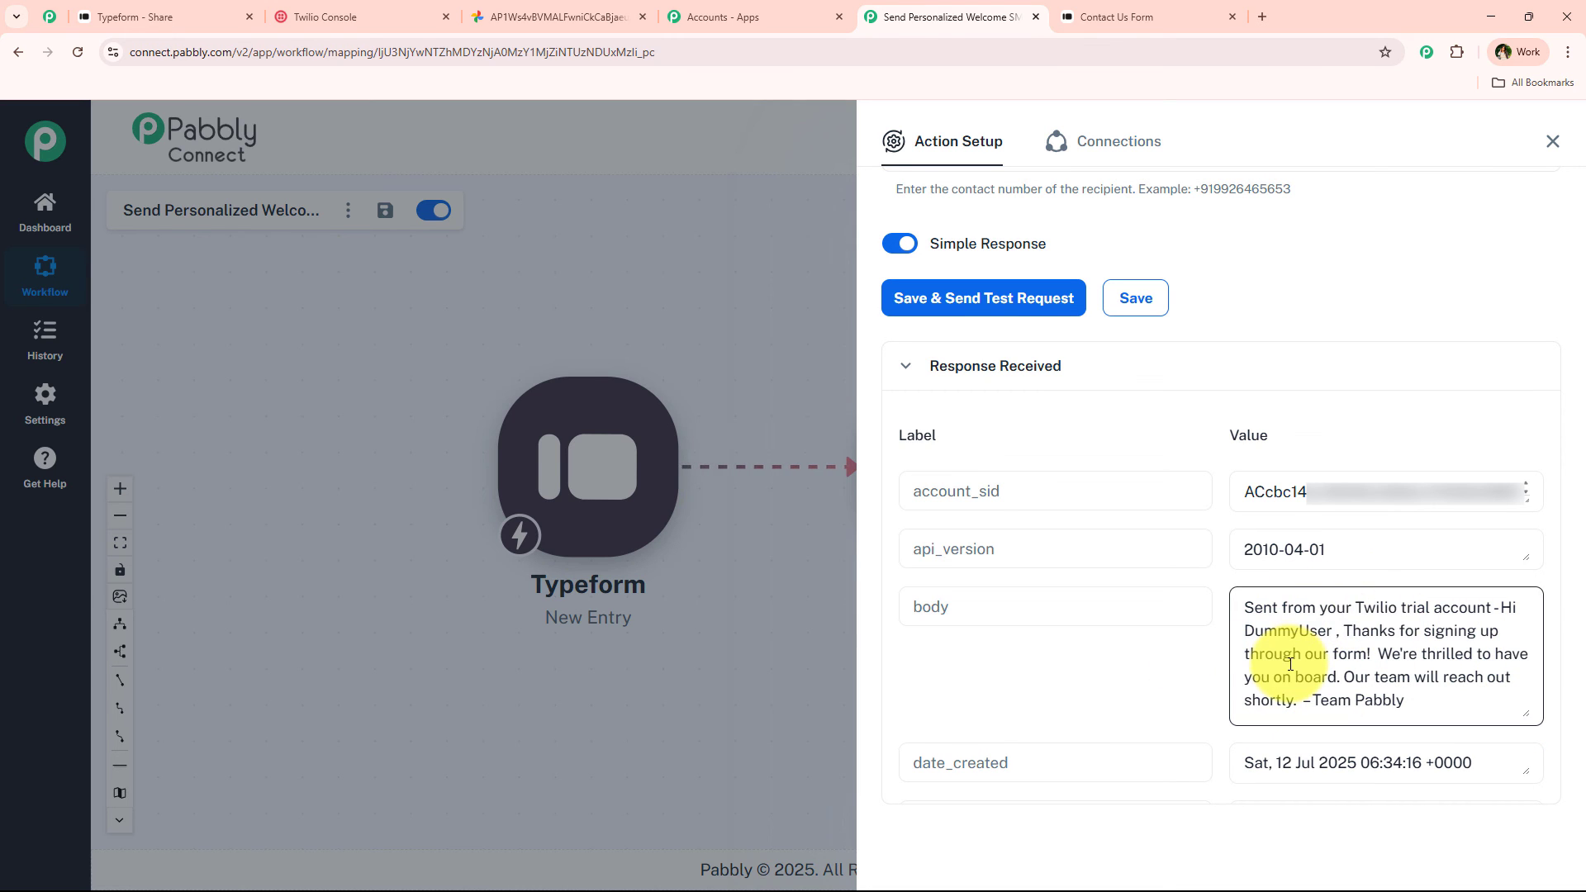
Open the screenshot of the received test SMS in a new browser tab, check its message, and return to the Pabbly workflow.
left_click(1261, 16)
key("ctrl+v")
key("Return")
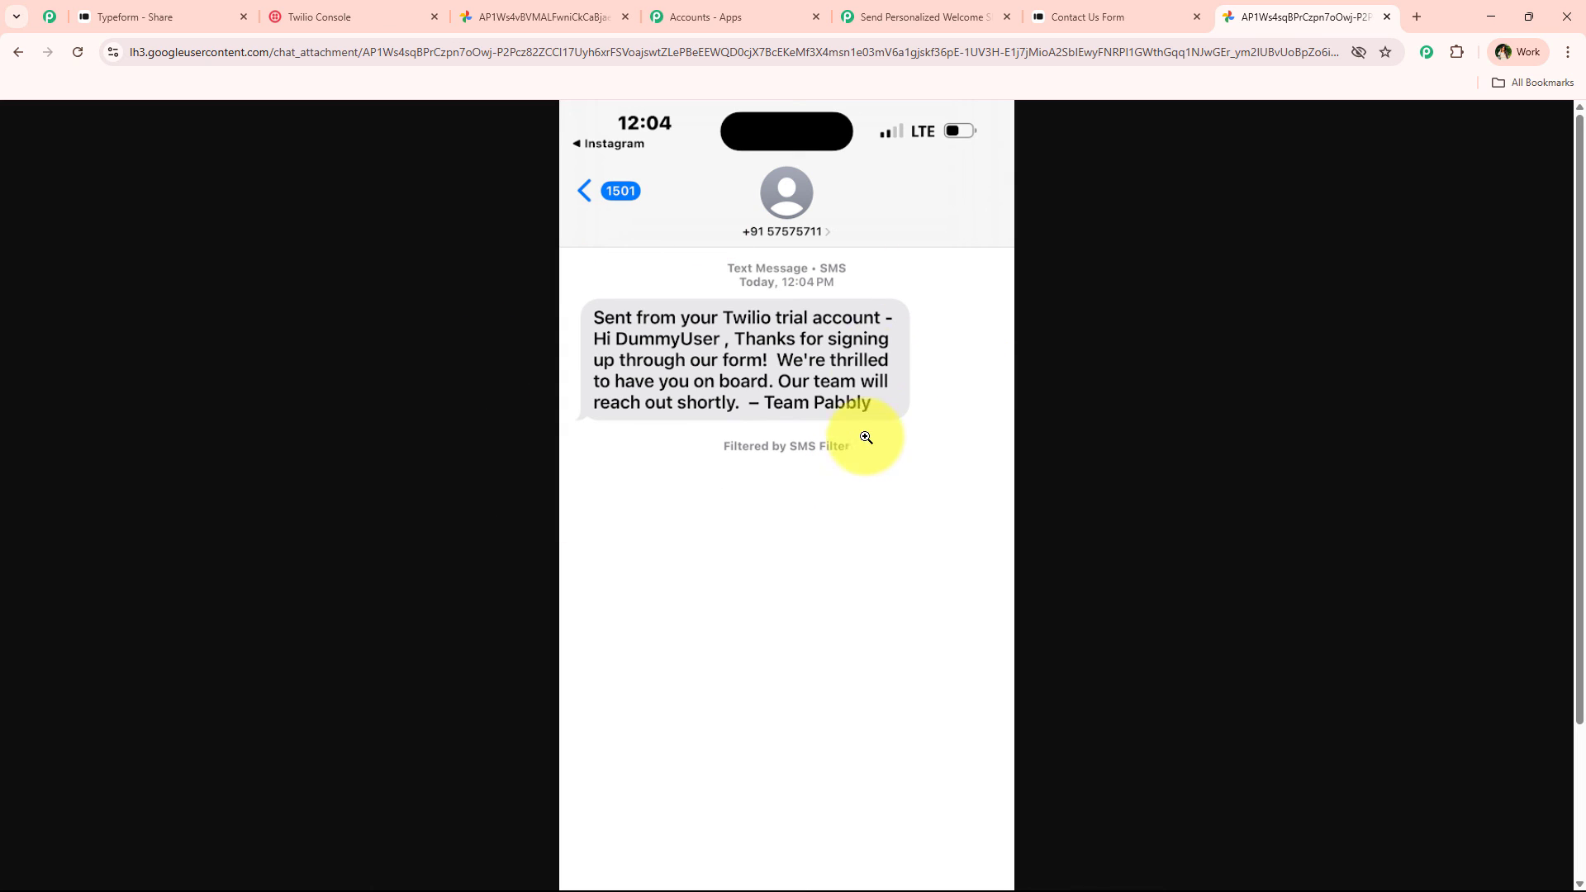
left_click(864, 14)
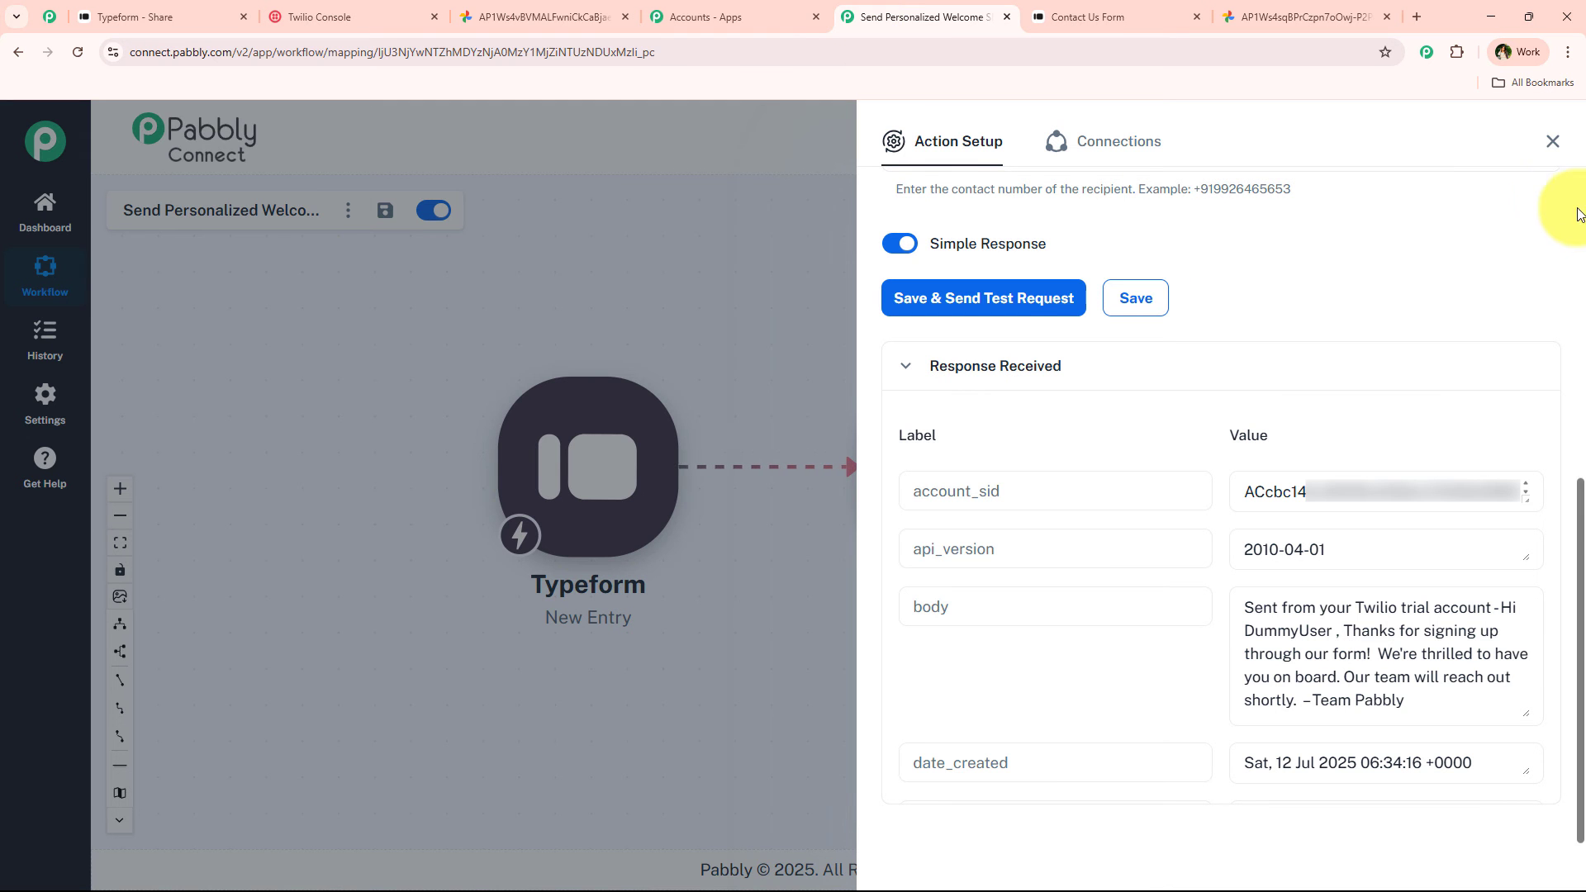
Close the Twilio action setup and stagger the workflow nodes, with Typeform higher and Twilio lower on the canvas.
left_click(1552, 141)
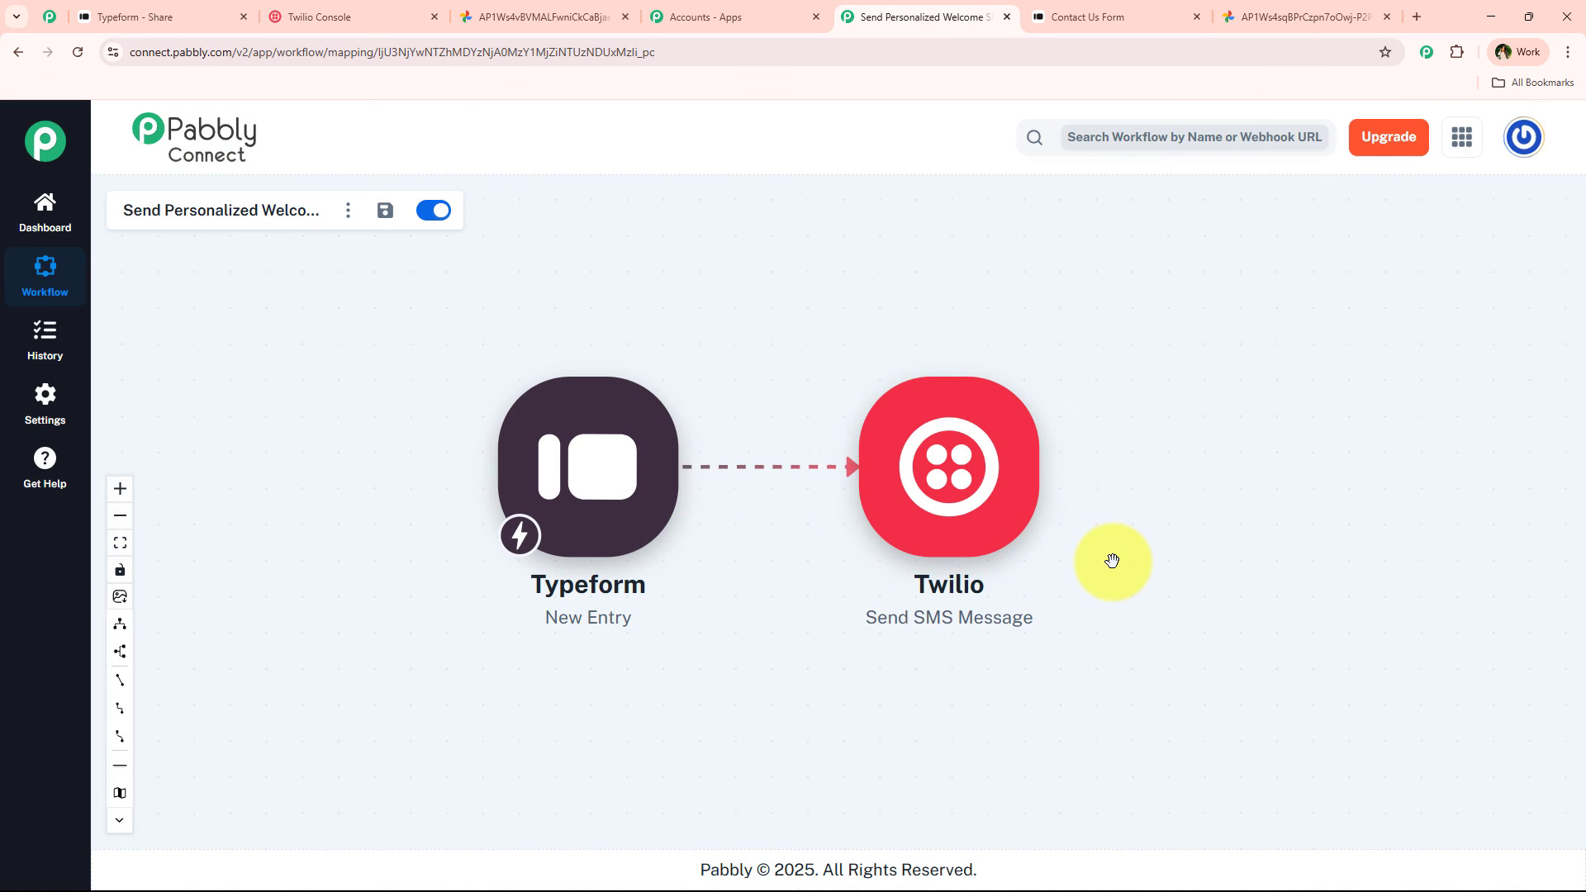
scroll(997, 667, "up", 1)
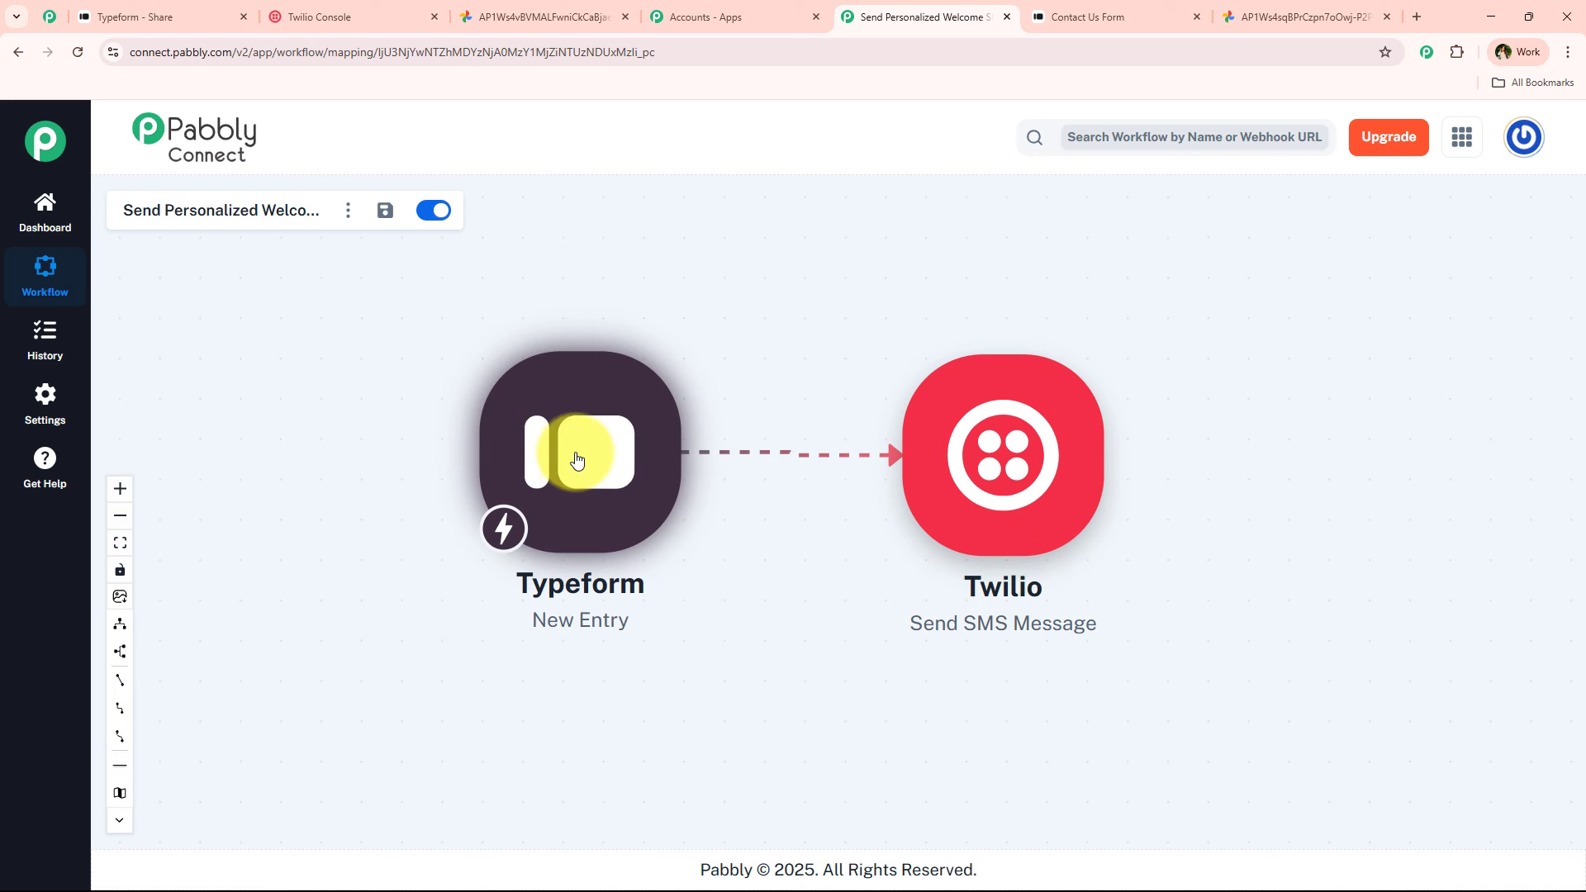
left_click_drag(575, 454, 589, 399)
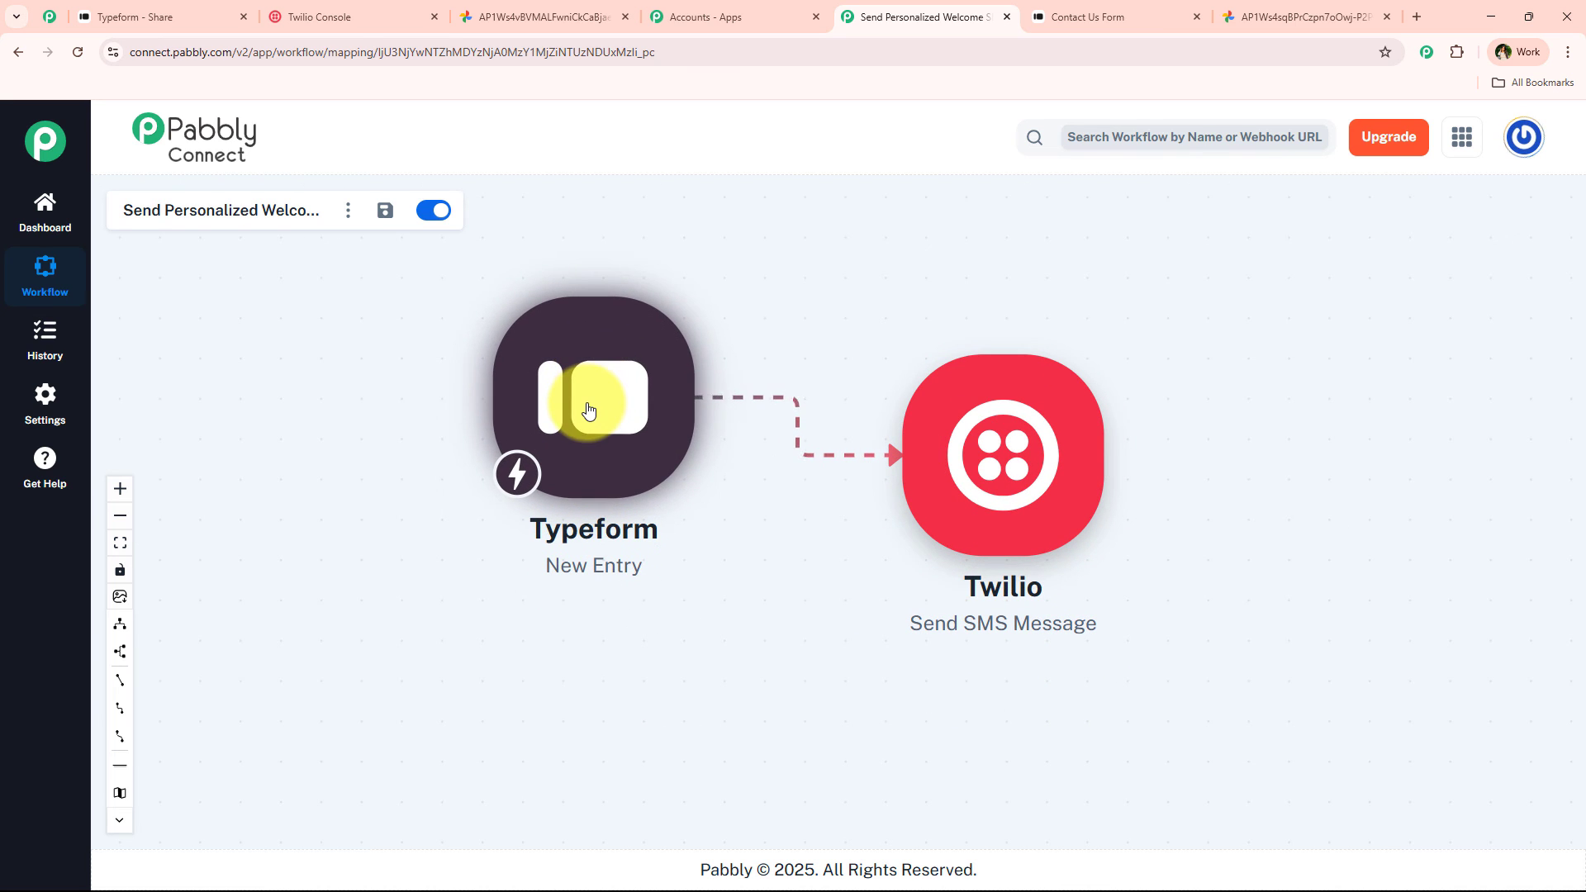
left_click_drag(1053, 475, 1086, 504)
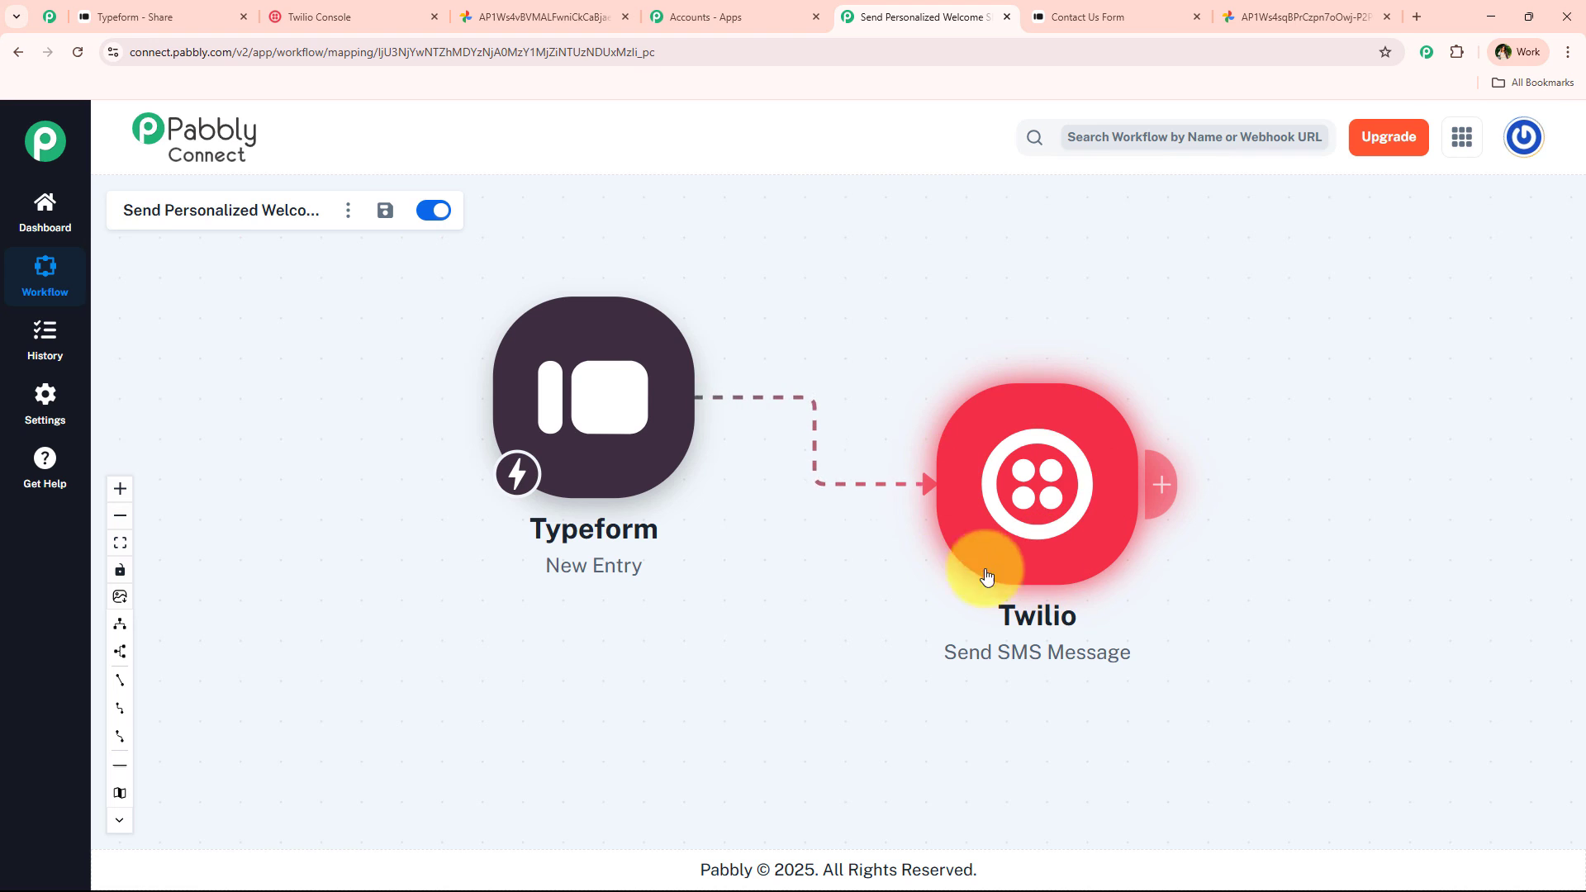
Review the earlier and the latest received SMS screenshots in their browser tabs and return to the Pabbly workflow.
left_click(570, 17)
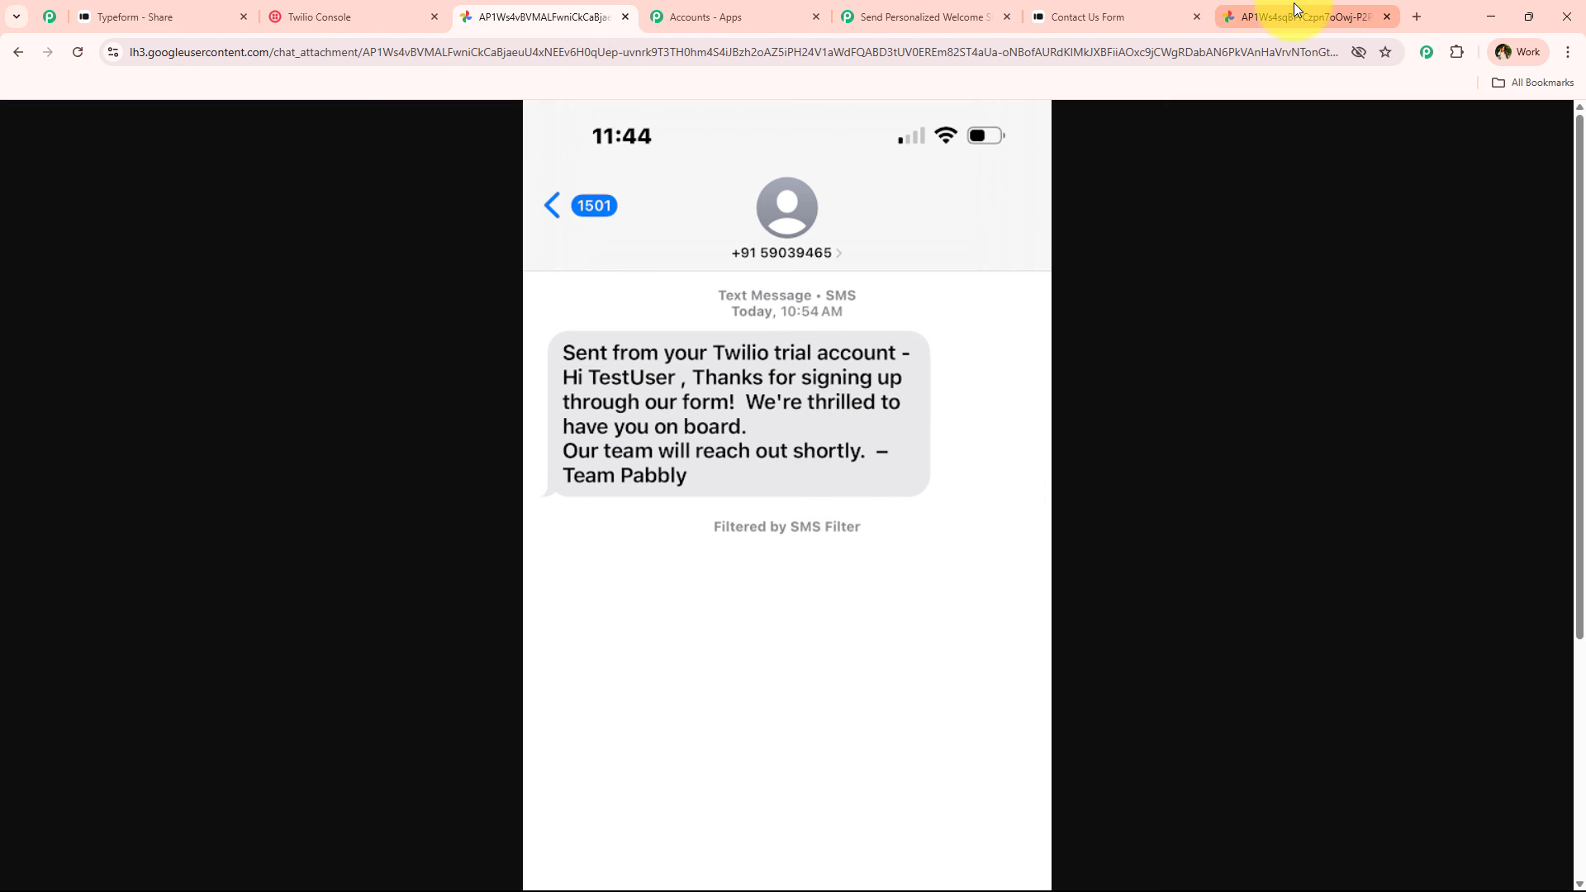
left_click(1293, 16)
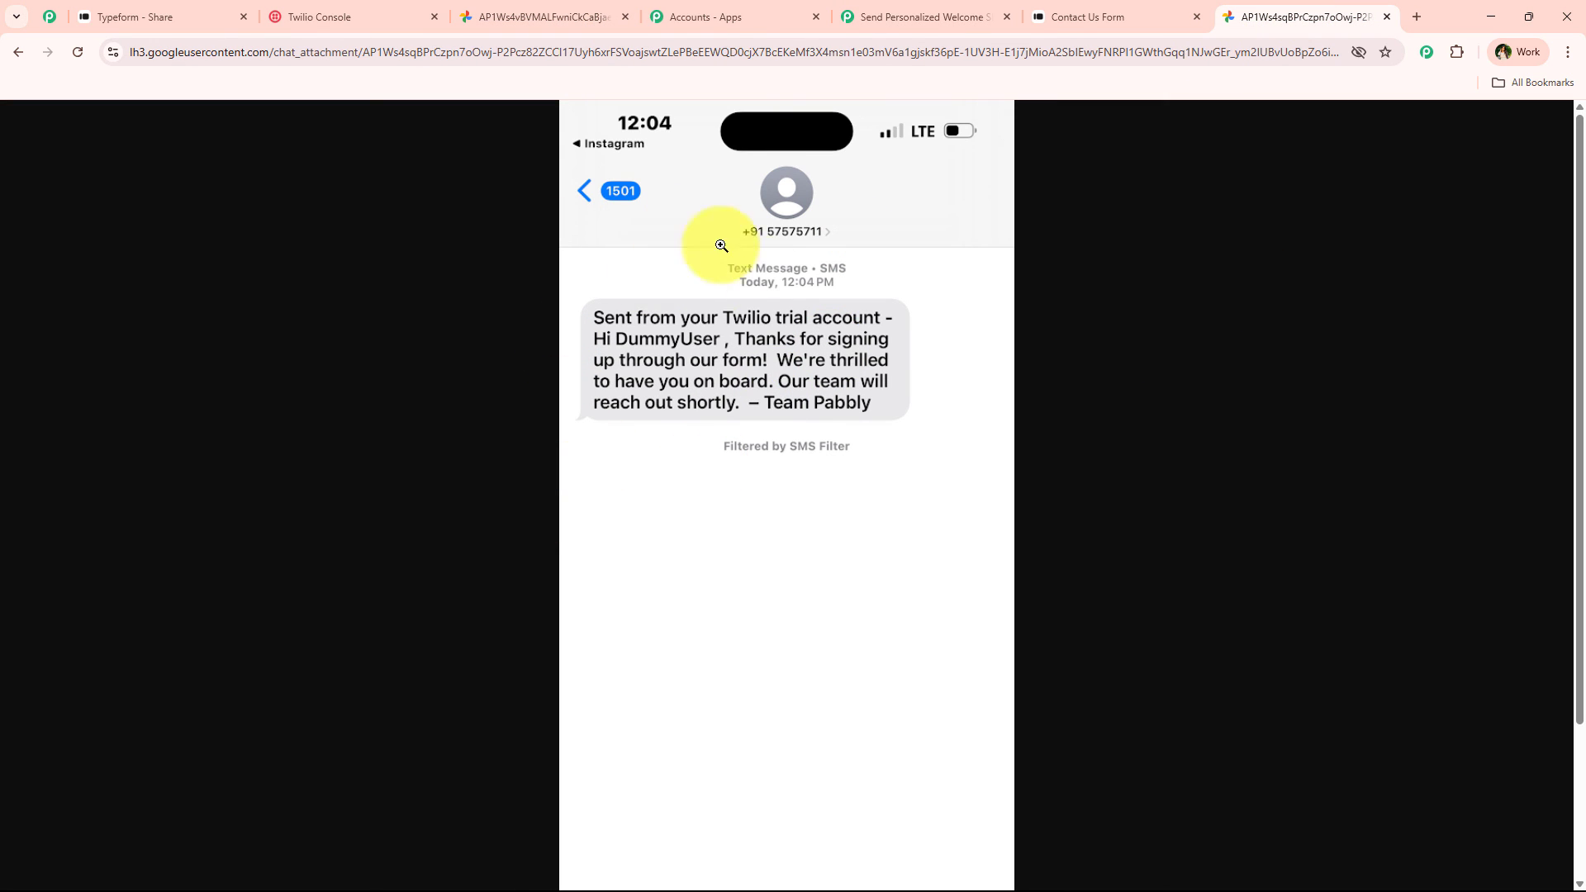
left_click(960, 10)
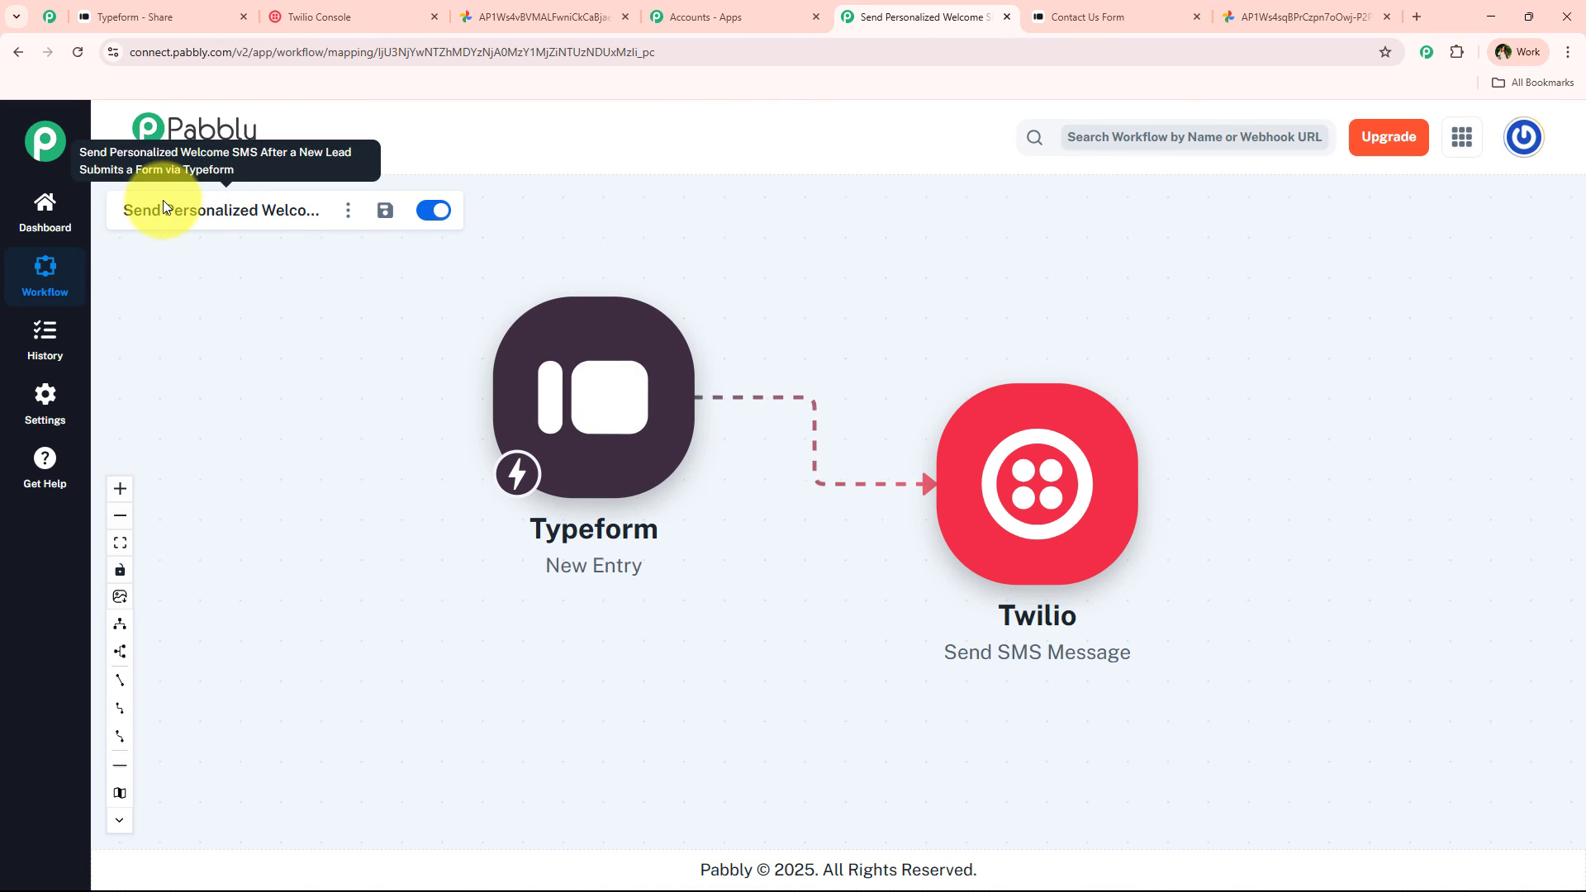
Shift the Twilio node further down and the Typeform node slightly lower on the workflow canvas.
left_click_drag(1074, 592, 1069, 537)
left_click_drag(578, 429, 576, 446)
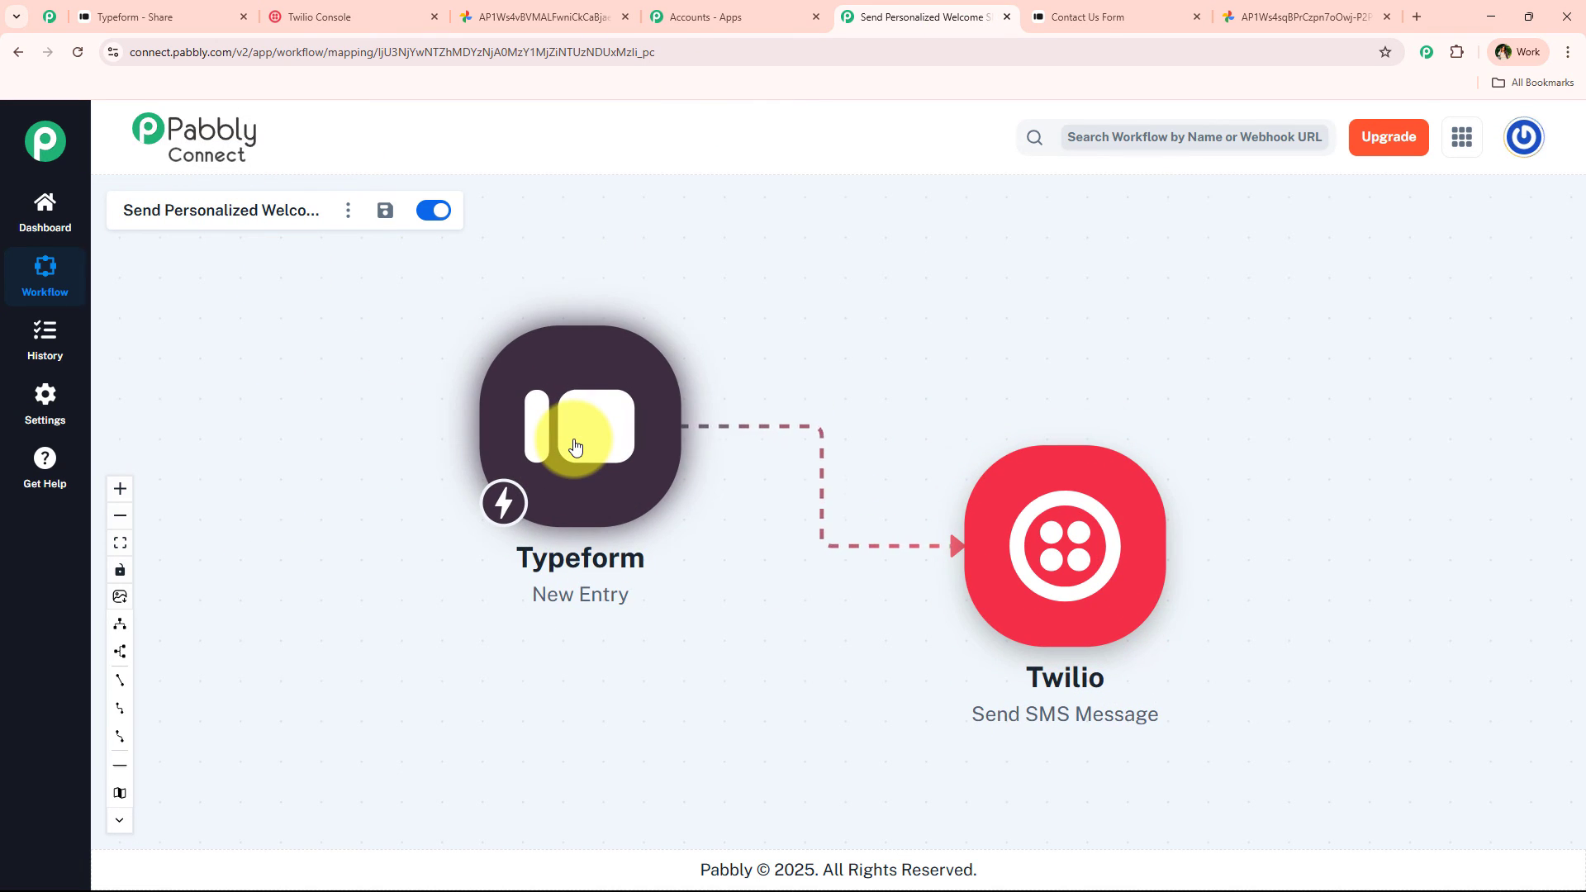